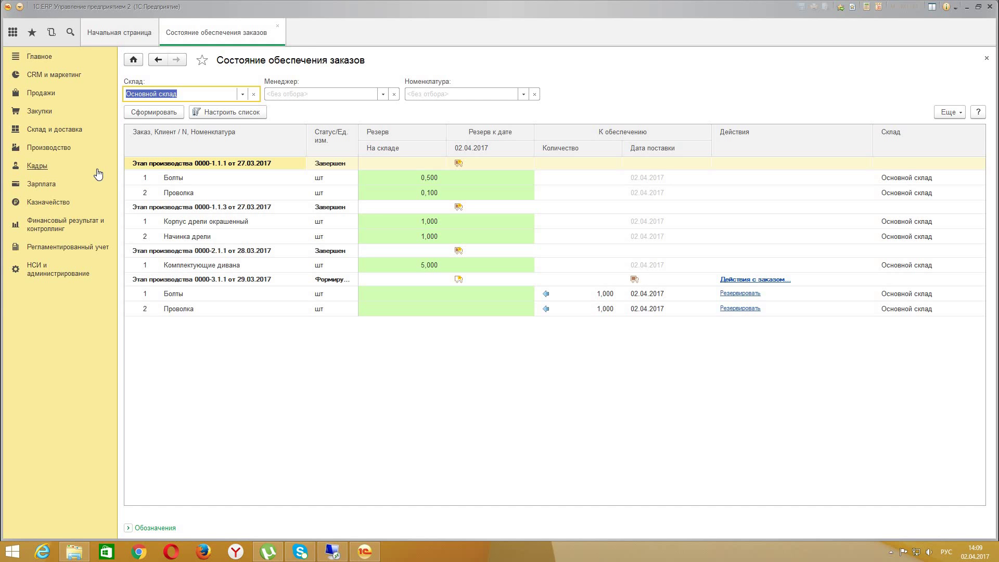
- Find where the order supply status list is available in the warehouse, purchasing and production sections, and open it from production
click(59, 130)
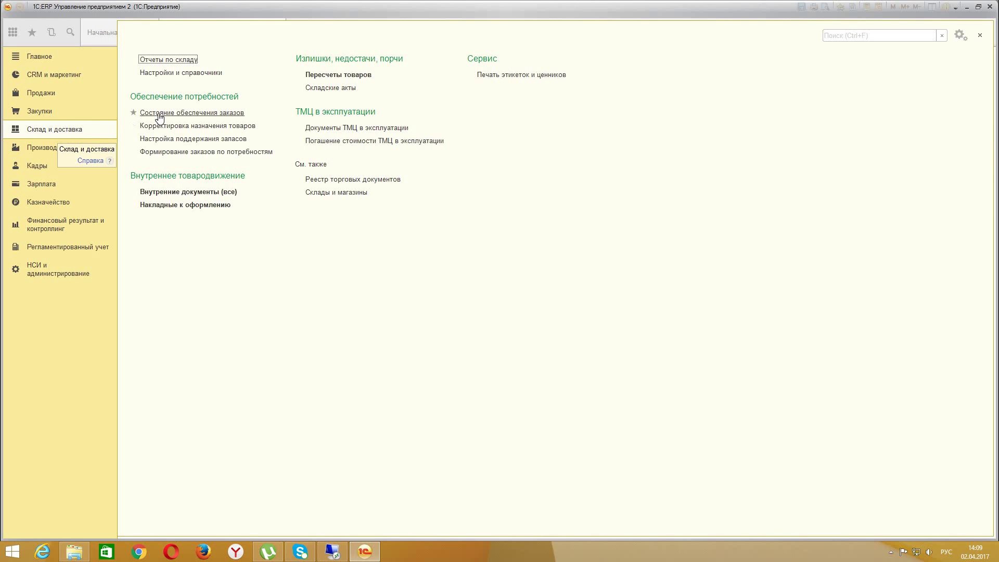
click(41, 112)
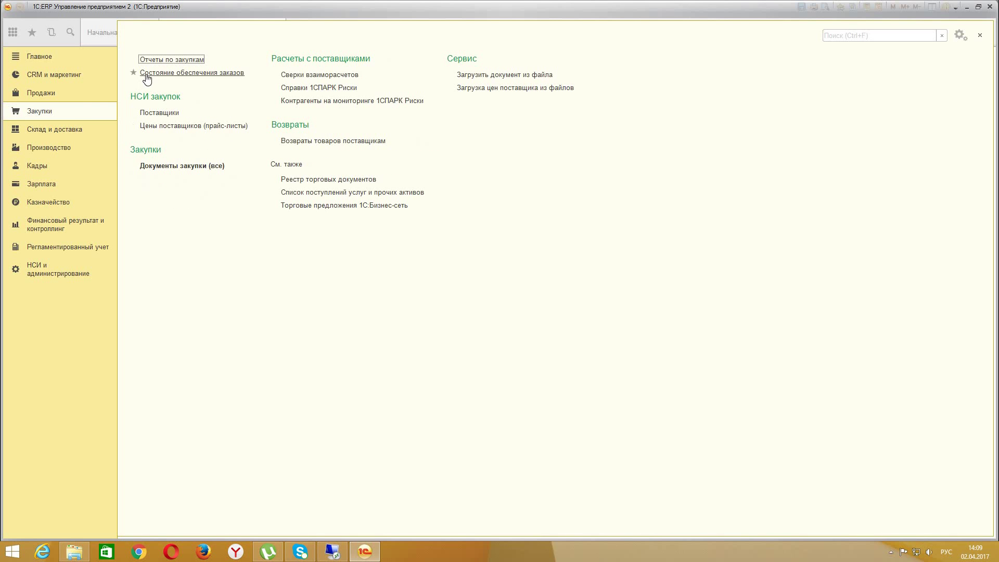
click(48, 150)
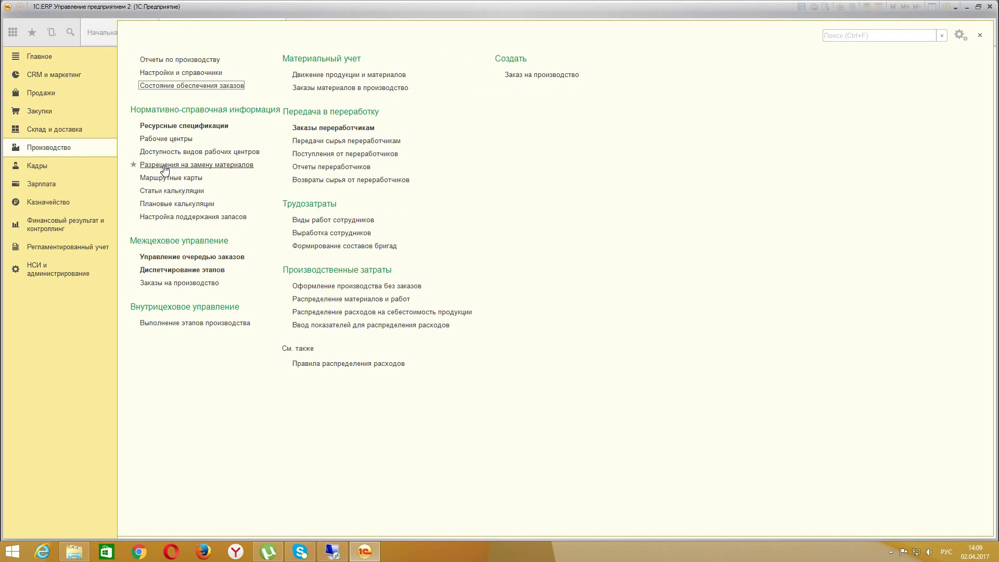
click(159, 86)
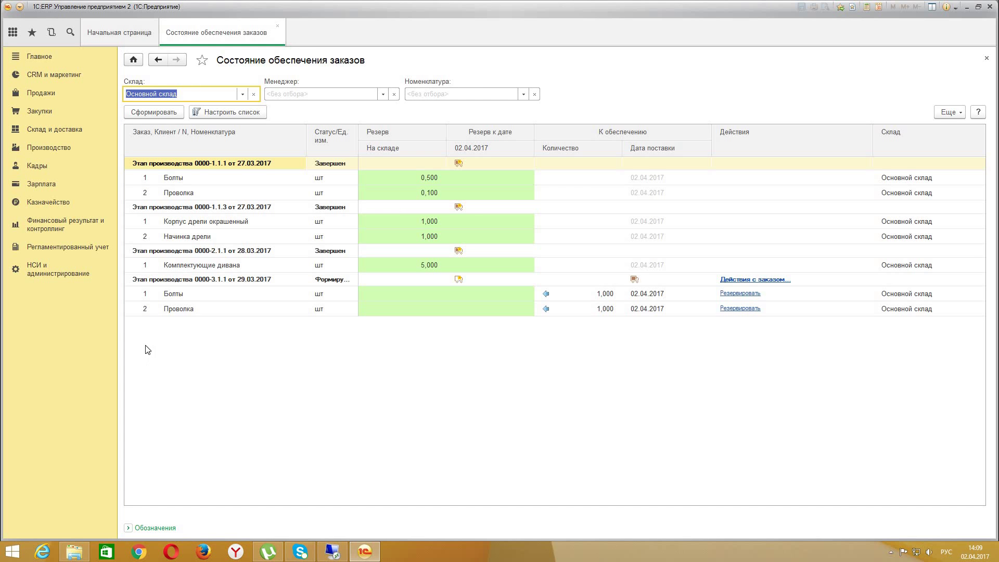
- Examine the supply status of the Болты and Проволка lines of production stage 0000-3.1.1 and show the legend of symbols
click(196, 182)
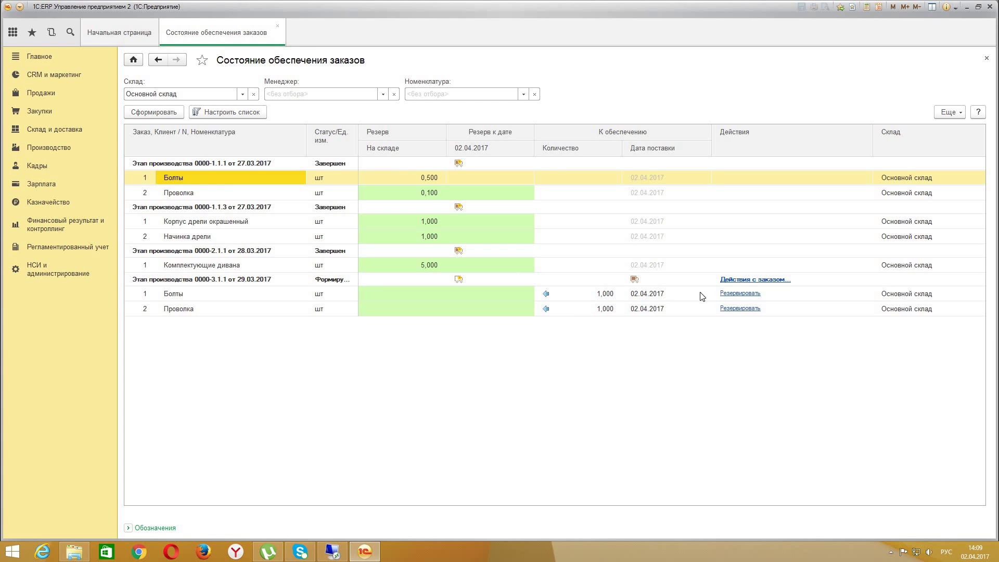
click(543, 296)
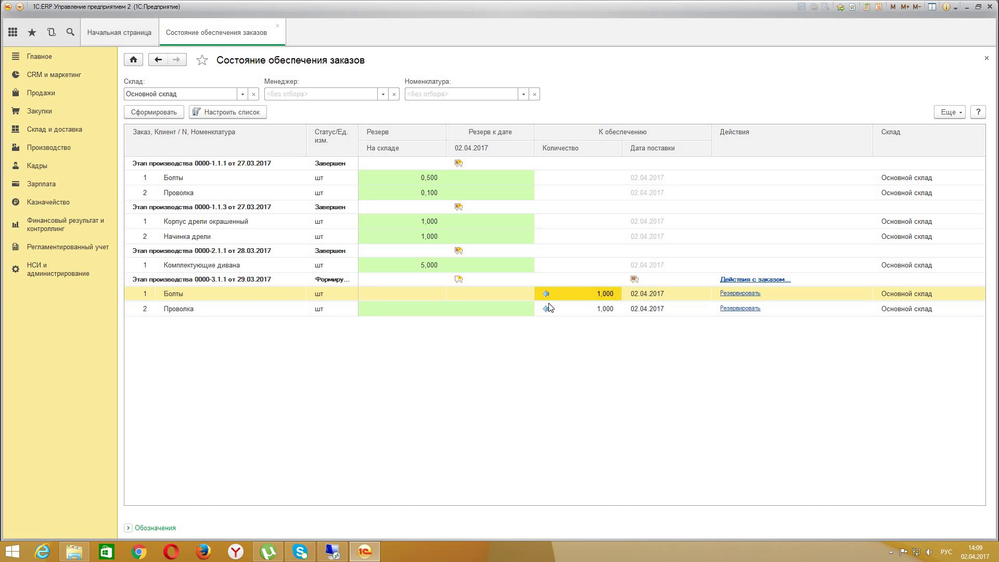
click(547, 309)
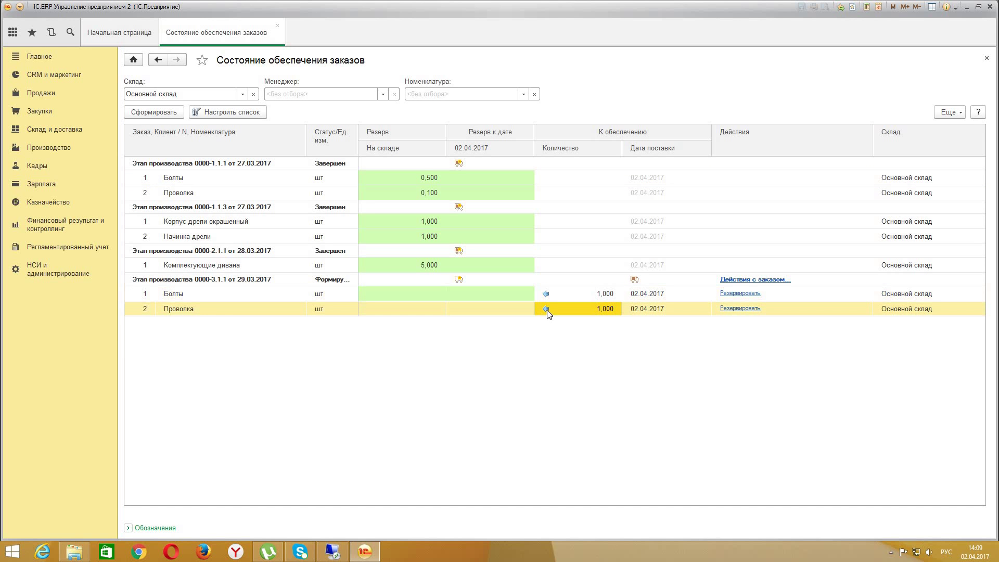
click(329, 282)
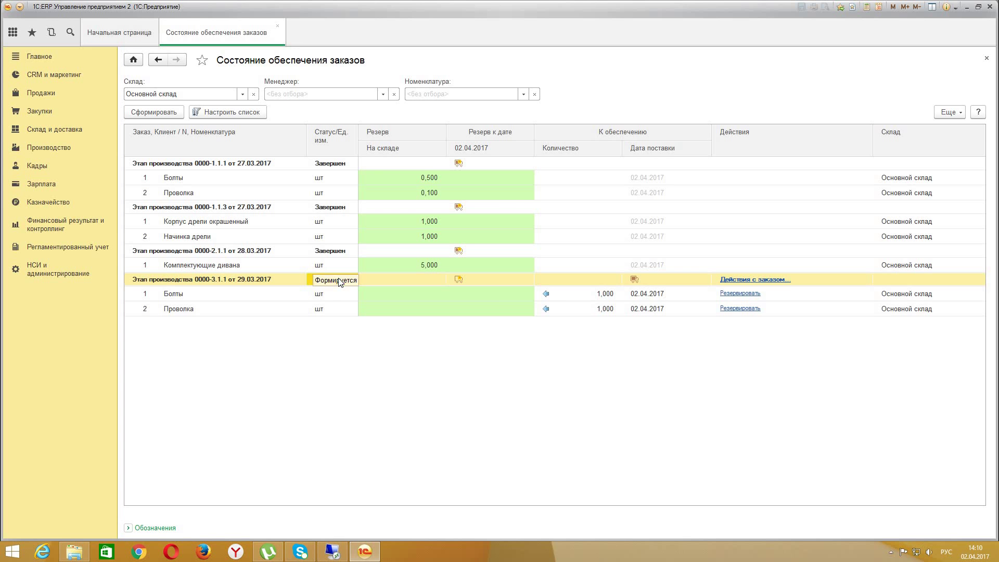
click(533, 295)
click(523, 309)
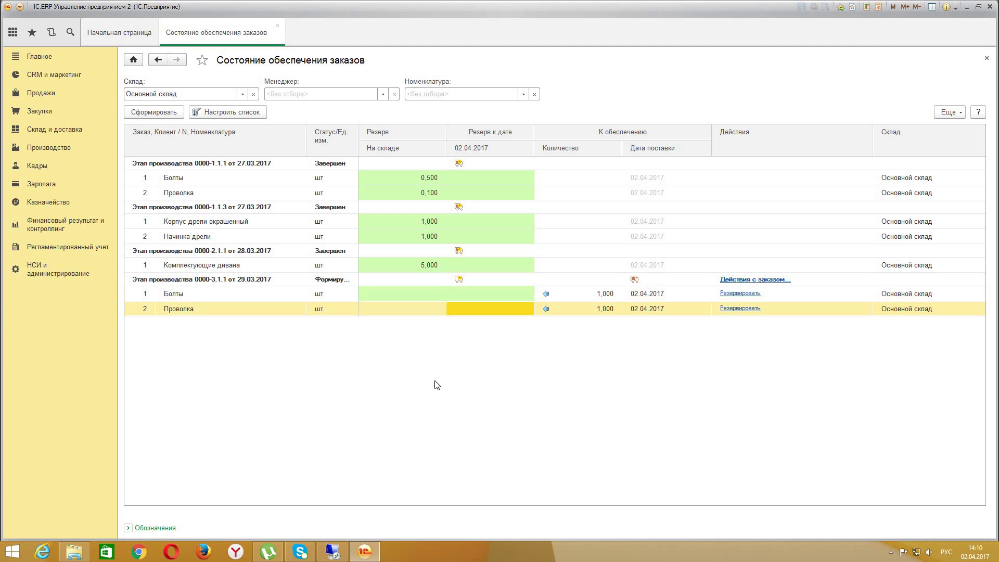
click(128, 528)
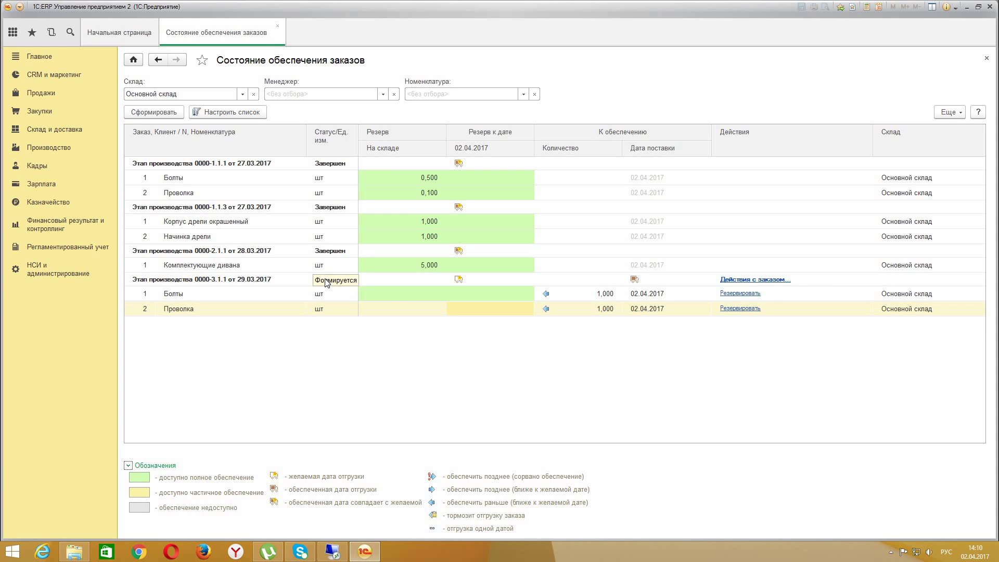
- Run the "Ускорить обеспечение и отгрузку заказа" action for production stage 0000-3.1.1 and check the reserves for Болты and Проволка
click(761, 280)
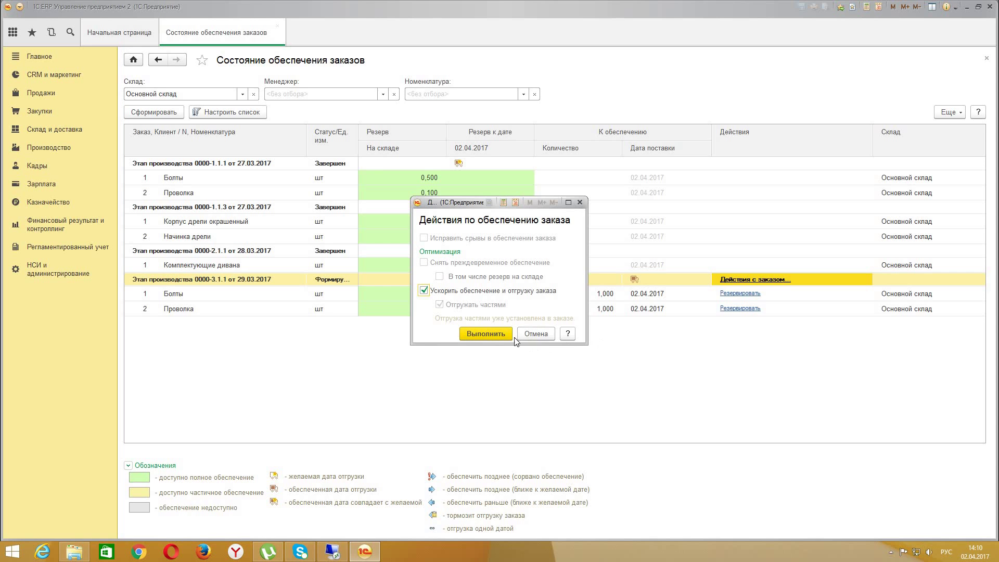
click(488, 332)
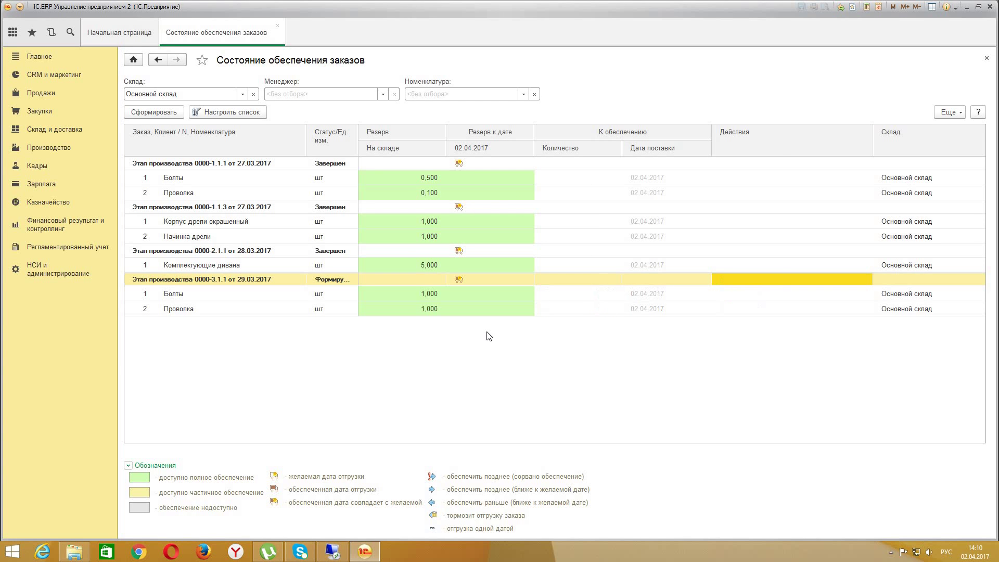
click(398, 308)
click(401, 292)
click(385, 308)
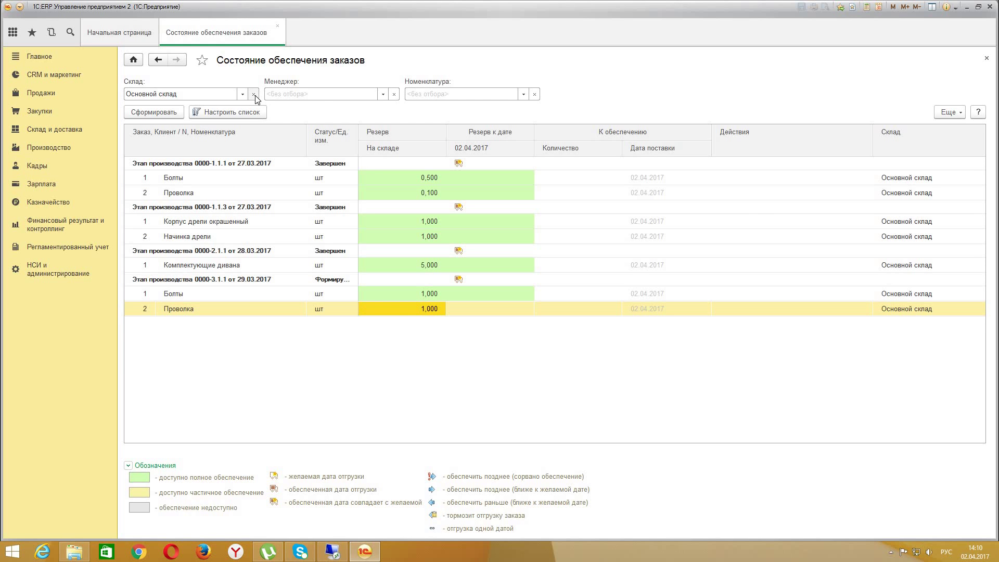
- View the production stage document behind the Проволка line of stage 0000-3.1.1 and close it
right_click(415, 309)
click(432, 316)
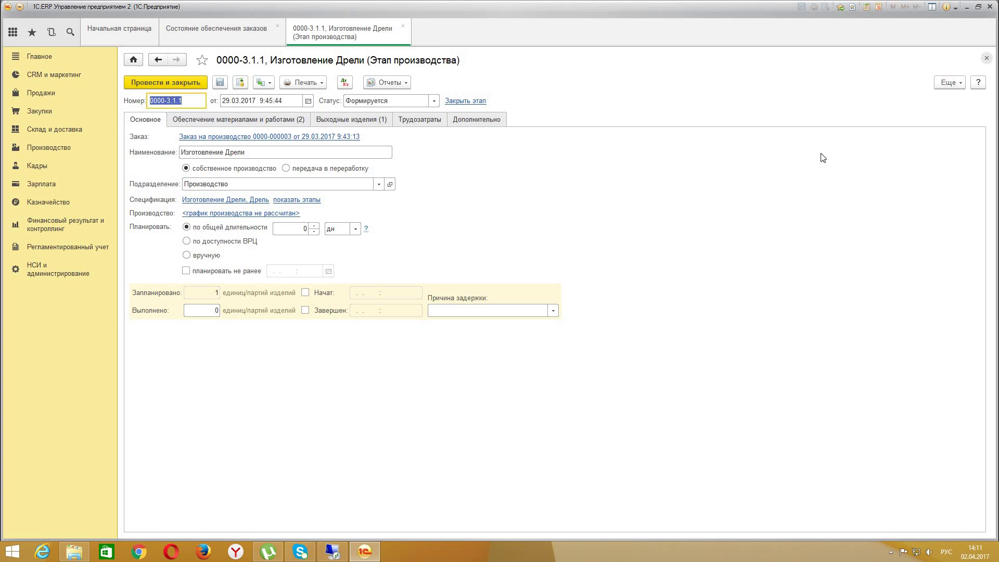
key(Escape)
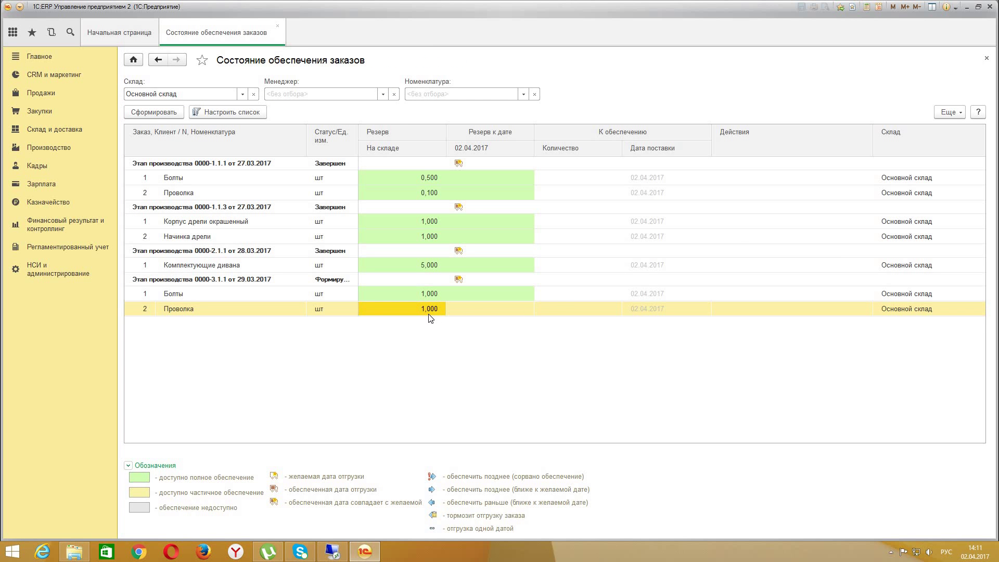
- Clear the Склад quick filter and enable the Склад condition in the list settings with the comparison "В списке"
click(253, 93)
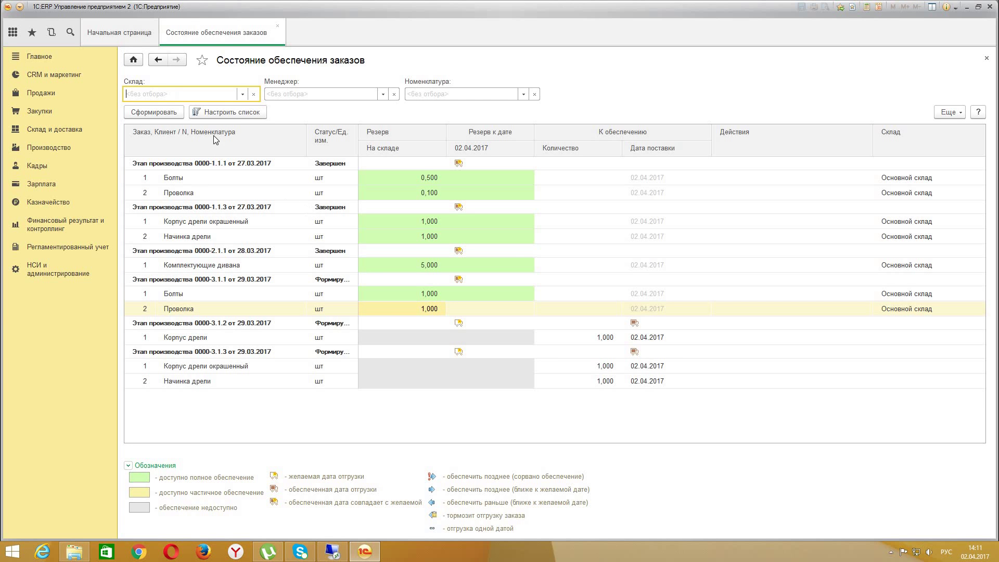
click(224, 112)
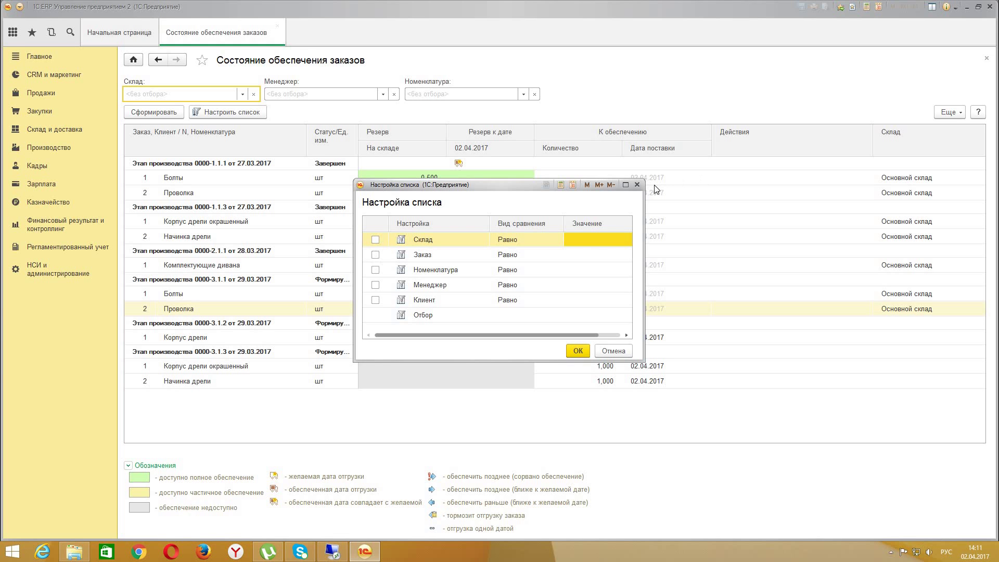
click(376, 239)
click(552, 239)
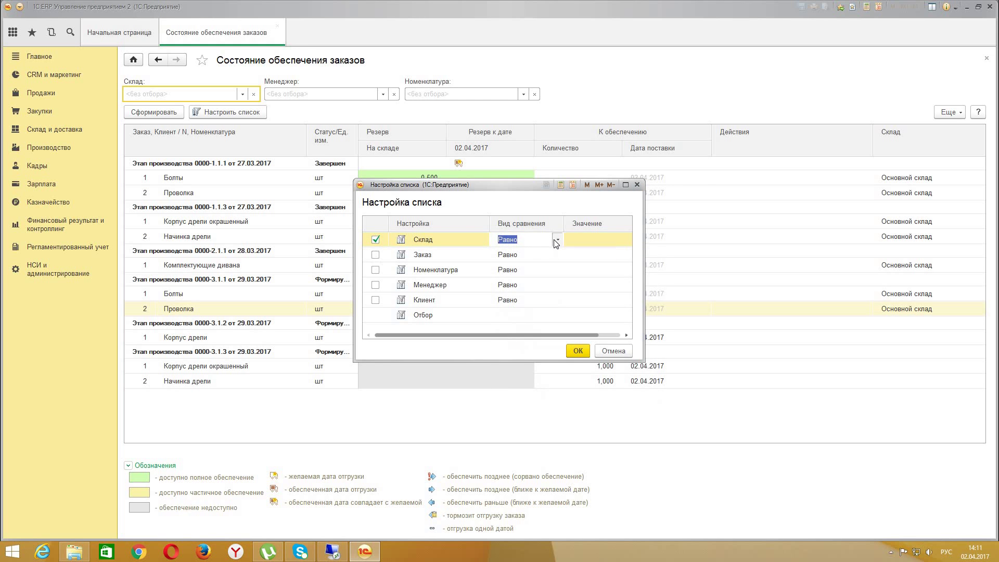
click(558, 240)
key(Down)
key(Down)
key(Return)
- Add Готовая продукция and Основной склад as values of the warehouse condition and apply the list settings
click(592, 247)
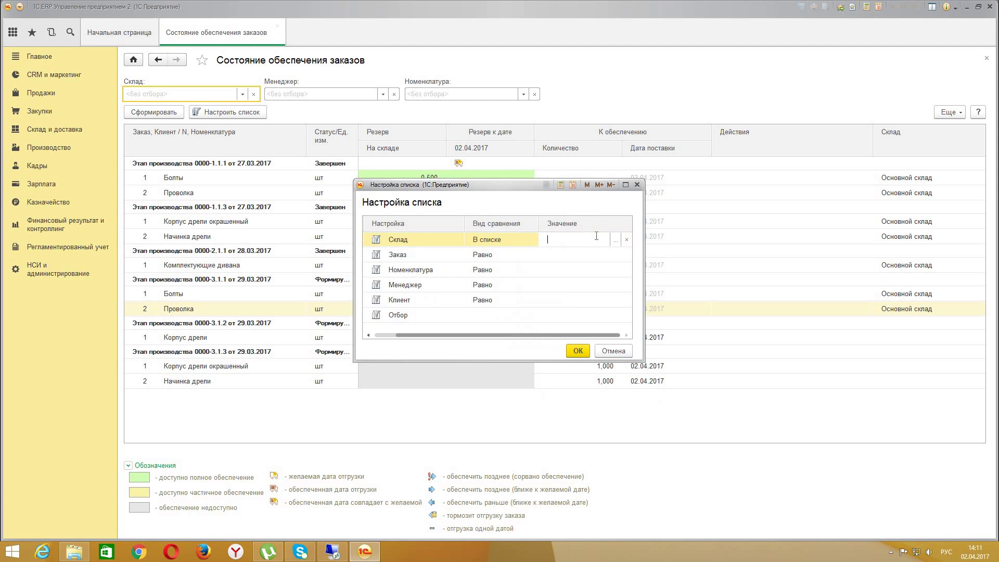
click(620, 240)
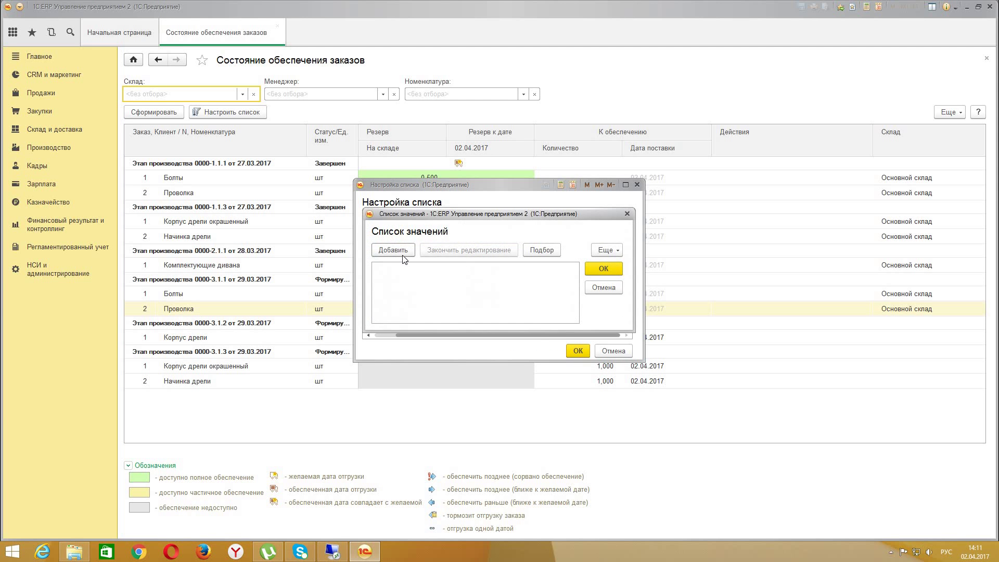
click(403, 252)
click(418, 306)
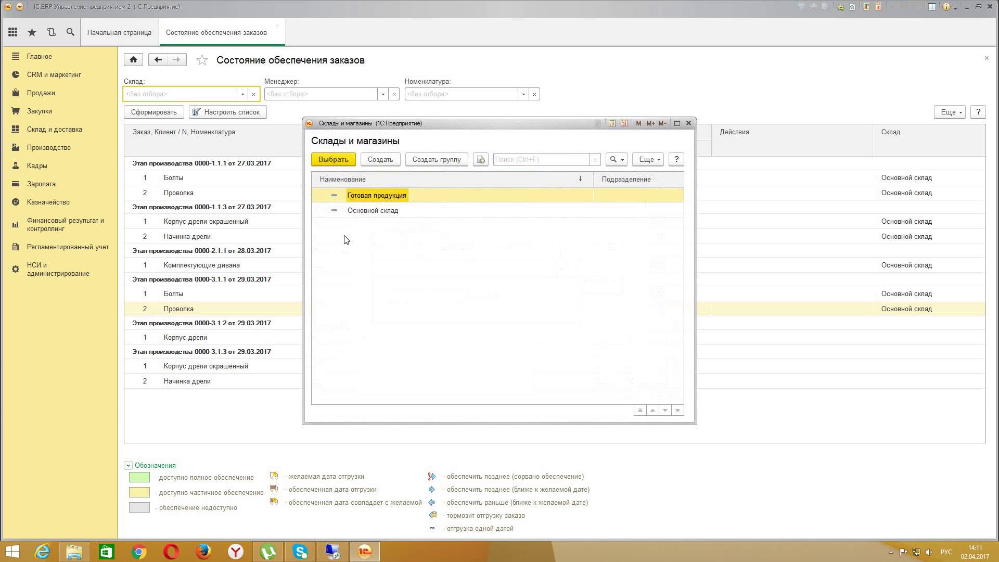
double_click(370, 192)
click(393, 250)
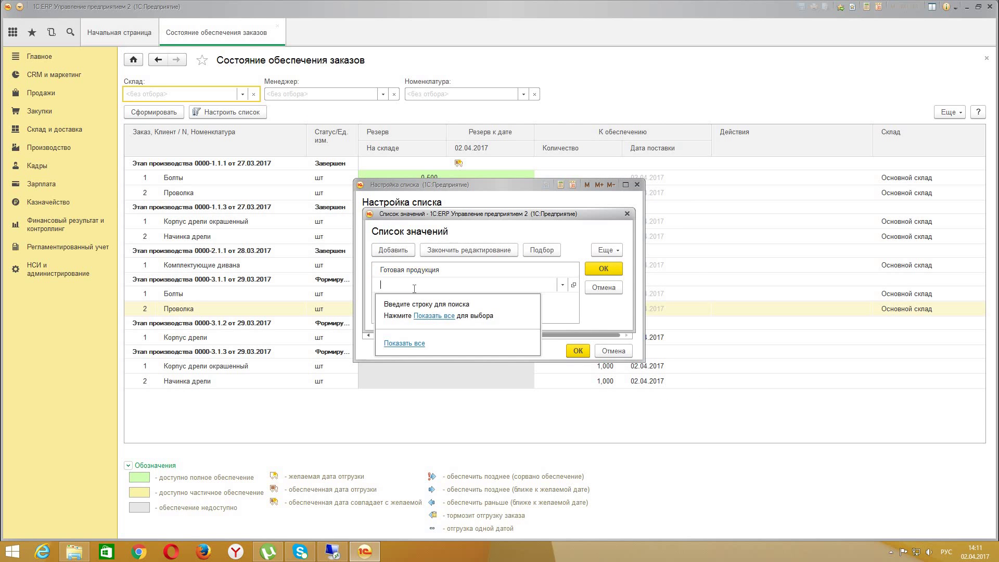
click(427, 317)
double_click(385, 207)
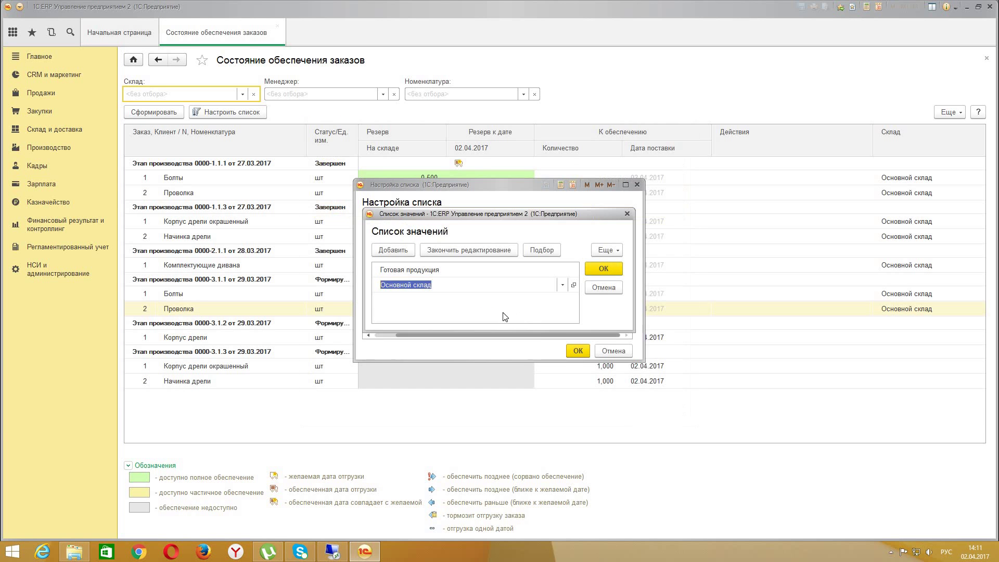
click(600, 272)
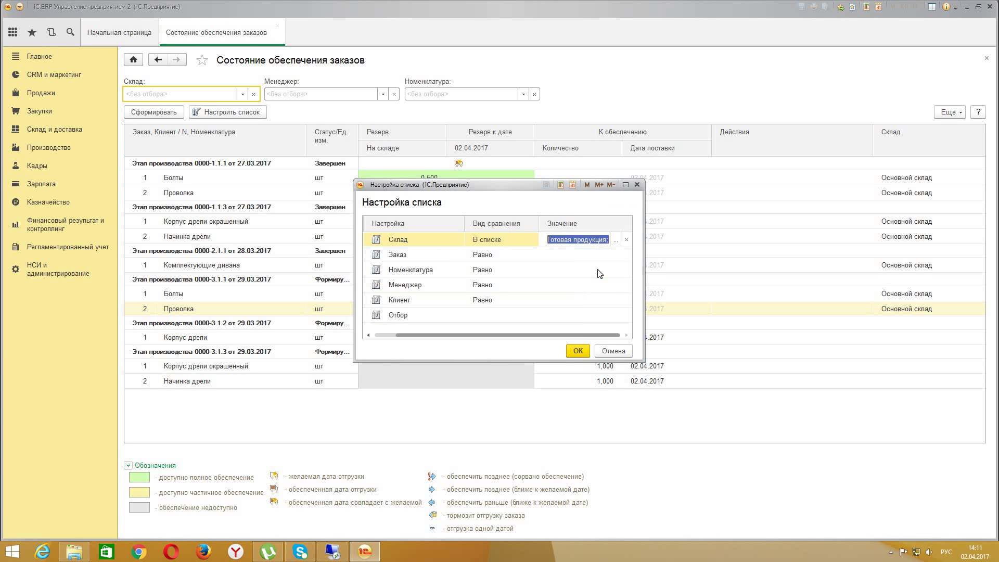
click(581, 351)
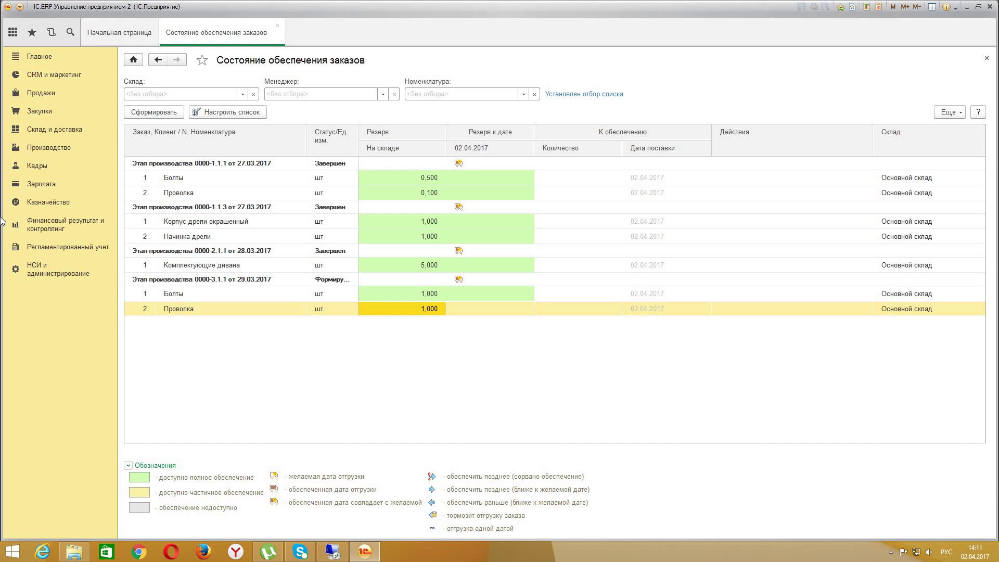
- Enable Заказы клиентов in the wholesale sales settings with the option "Заказ со склада и под заказ", and close the settings
click(58, 100)
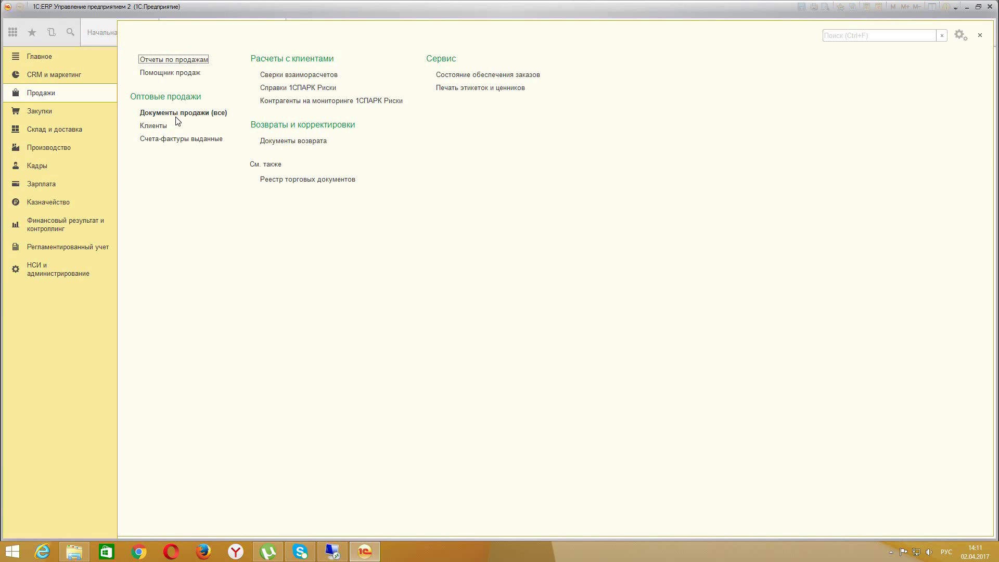
click(33, 281)
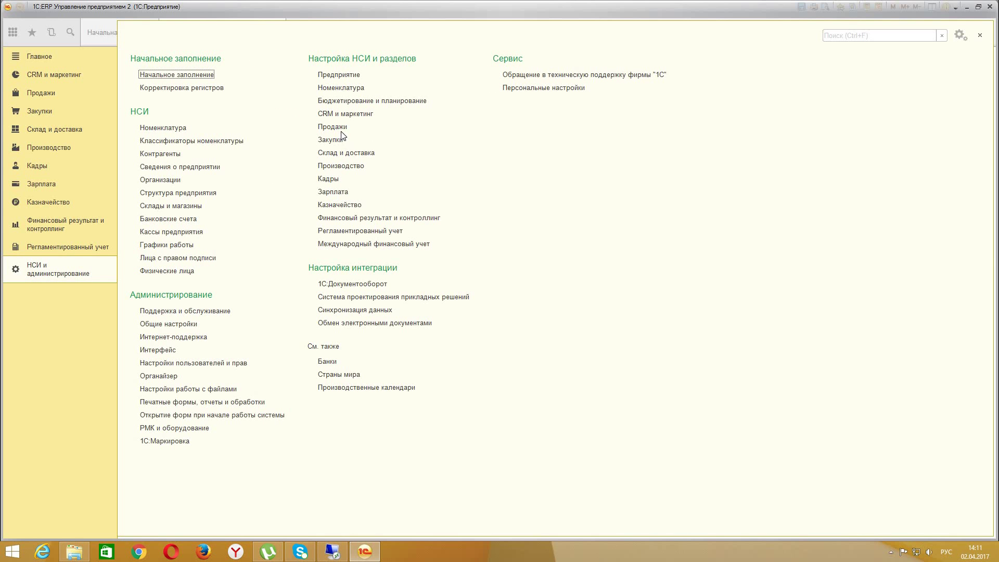
click(337, 127)
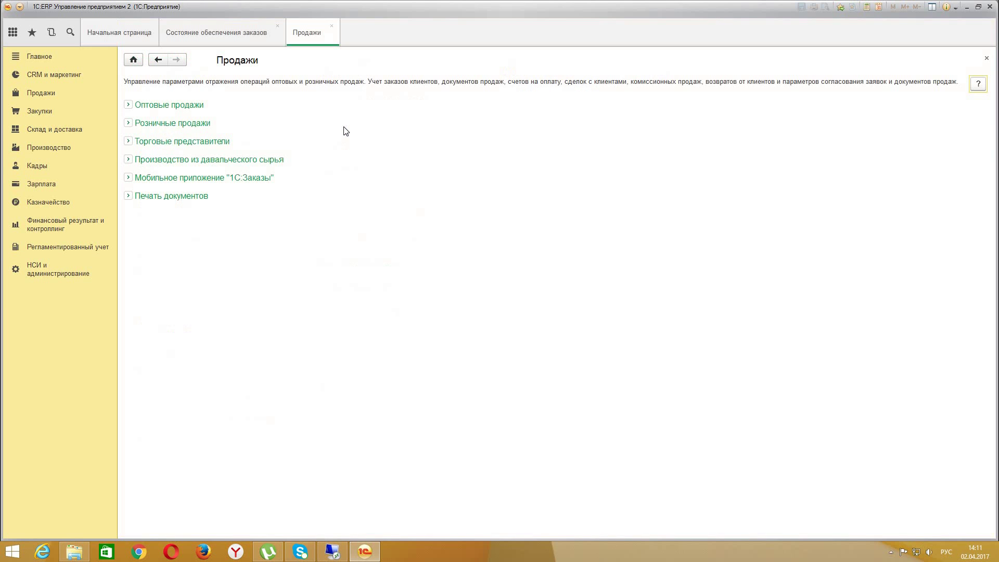
click(128, 105)
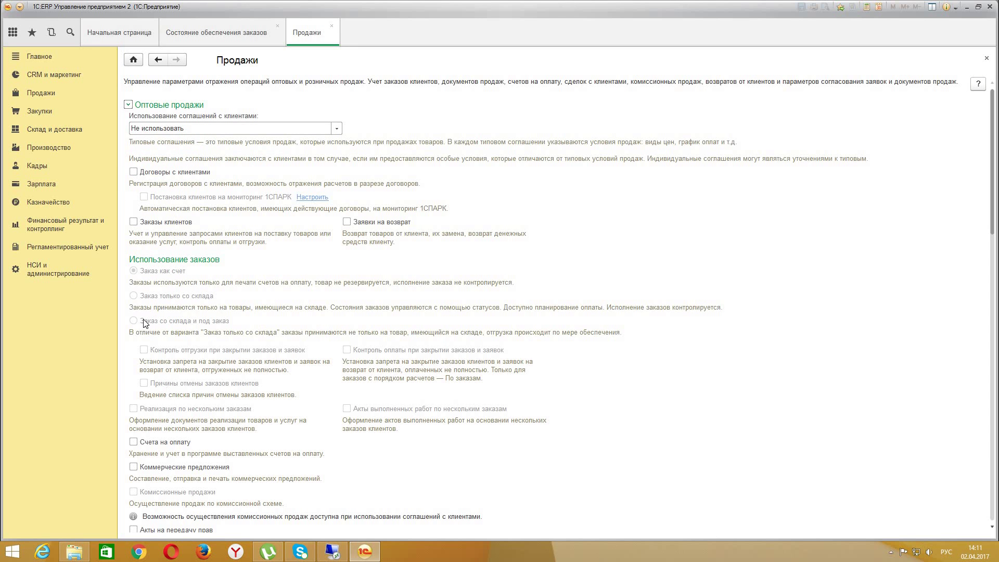
click(136, 223)
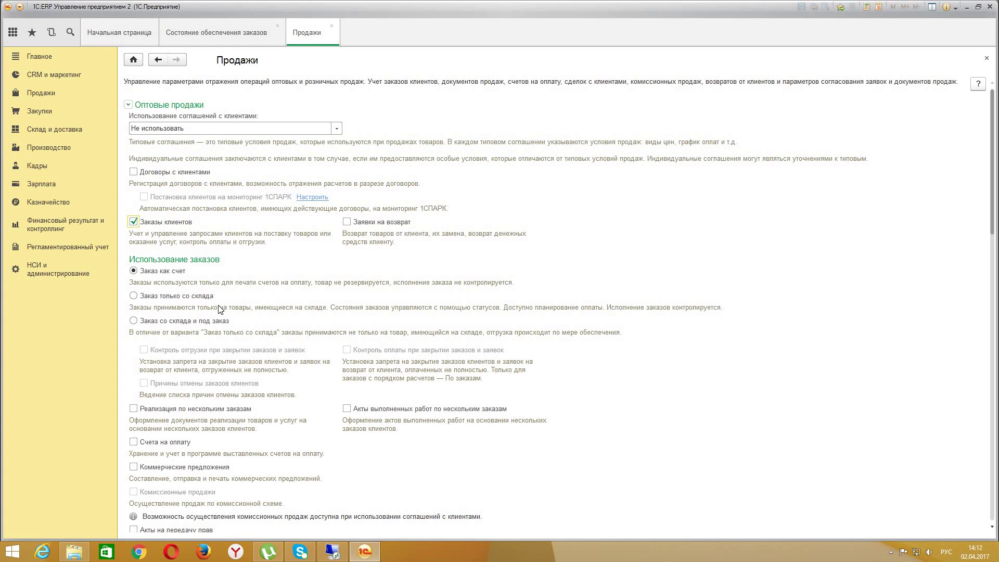
click(193, 321)
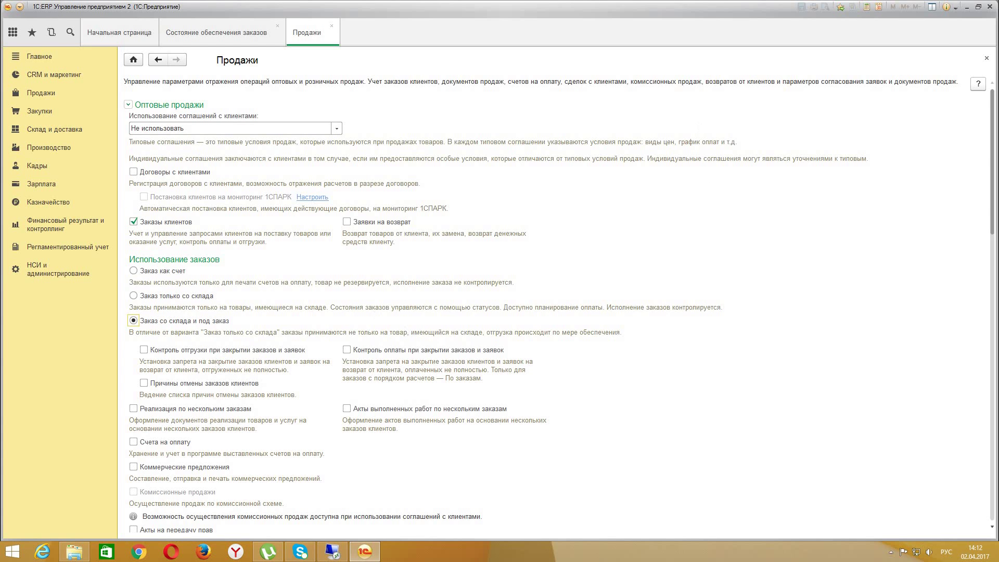
mouse_move(985, 62)
click(986, 58)
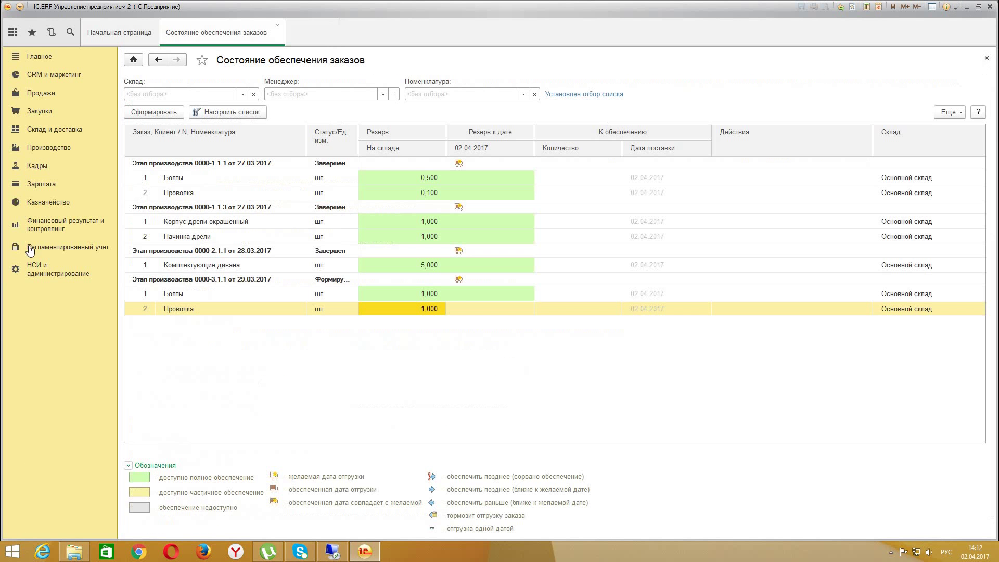
- Start a new customer order in the Заказы клиентов list
click(42, 92)
click(178, 113)
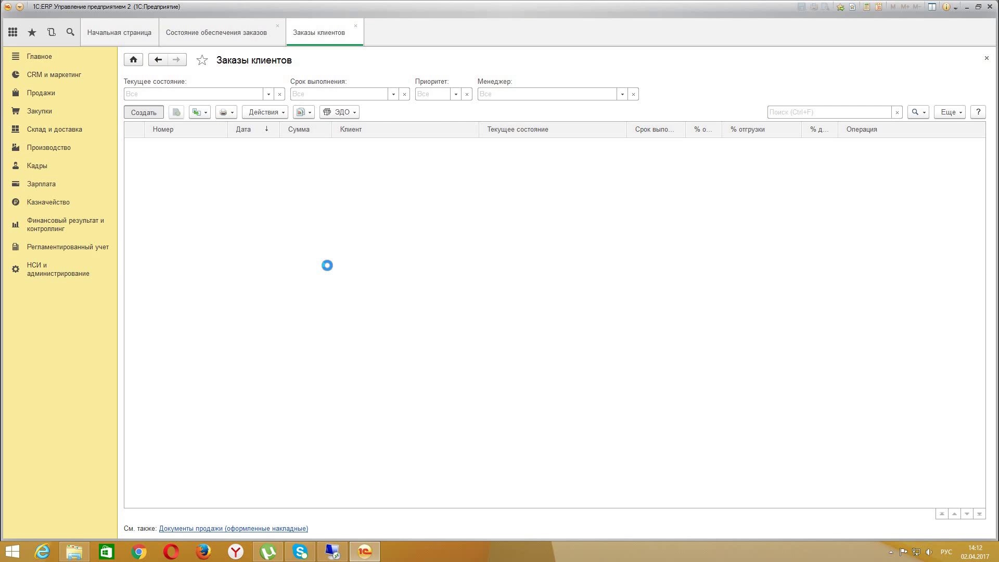
key(Insert)
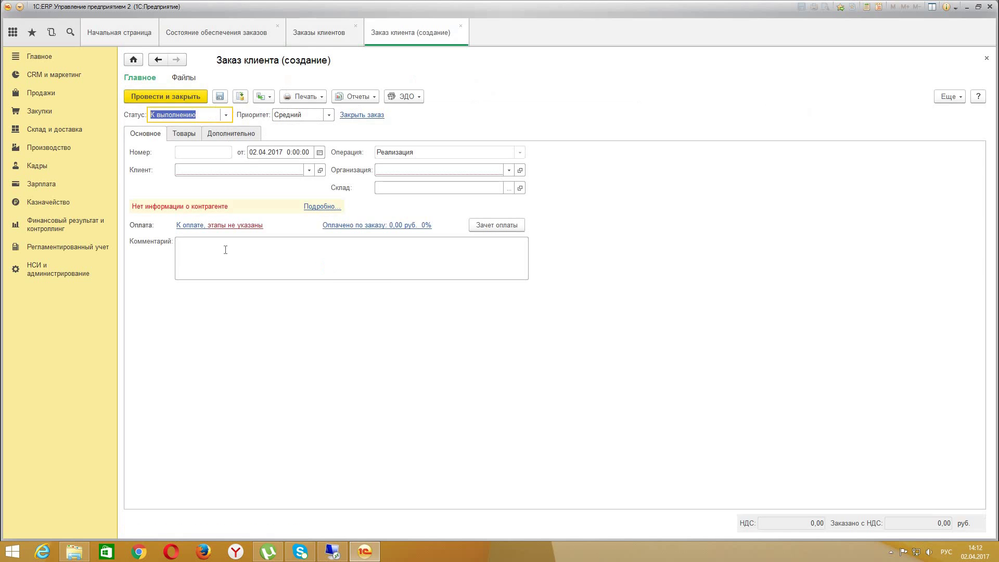
- Set the new order's client to Розничный покупатель and its organization to ООО Мебельный завод
click(263, 173)
click(241, 196)
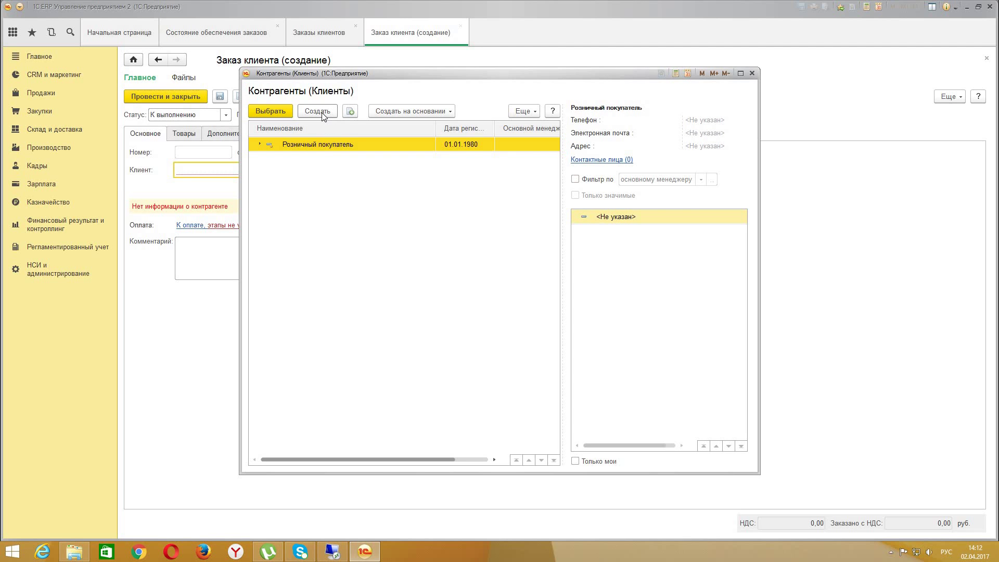
double_click(278, 145)
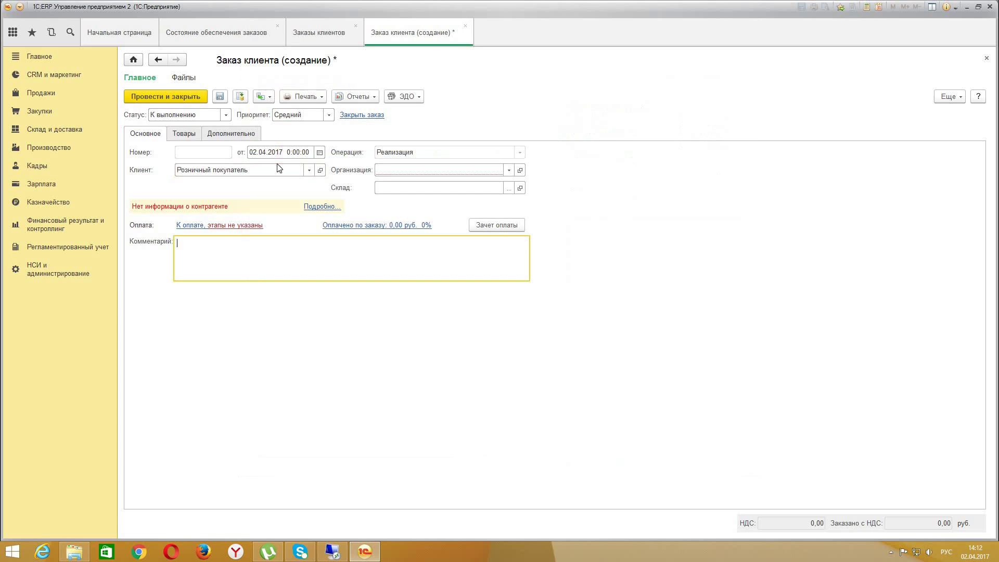
click(441, 171)
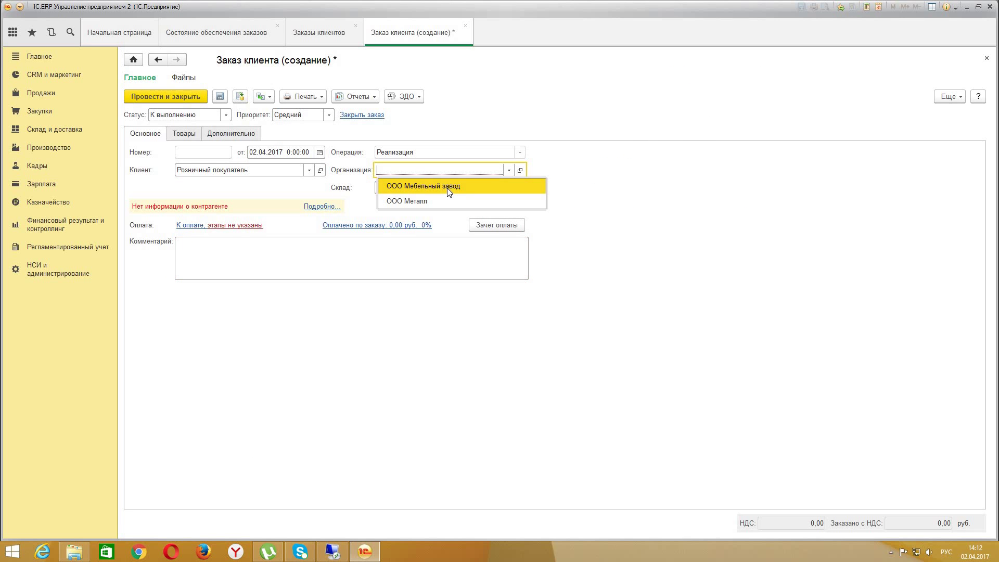
click(448, 193)
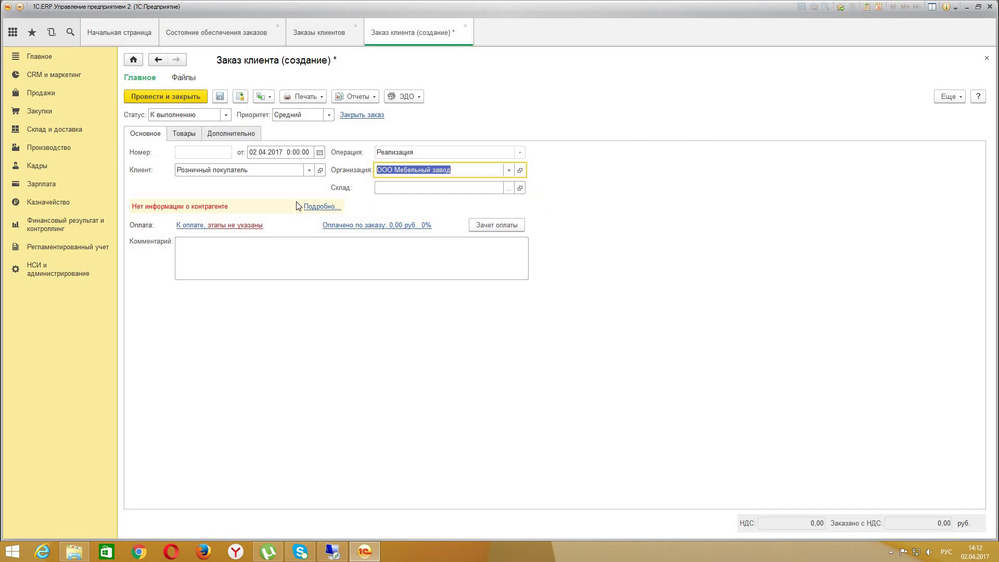
- Add the product Диван from the item kind Продукция to the order's goods with a quantity of 100
click(187, 133)
click(151, 152)
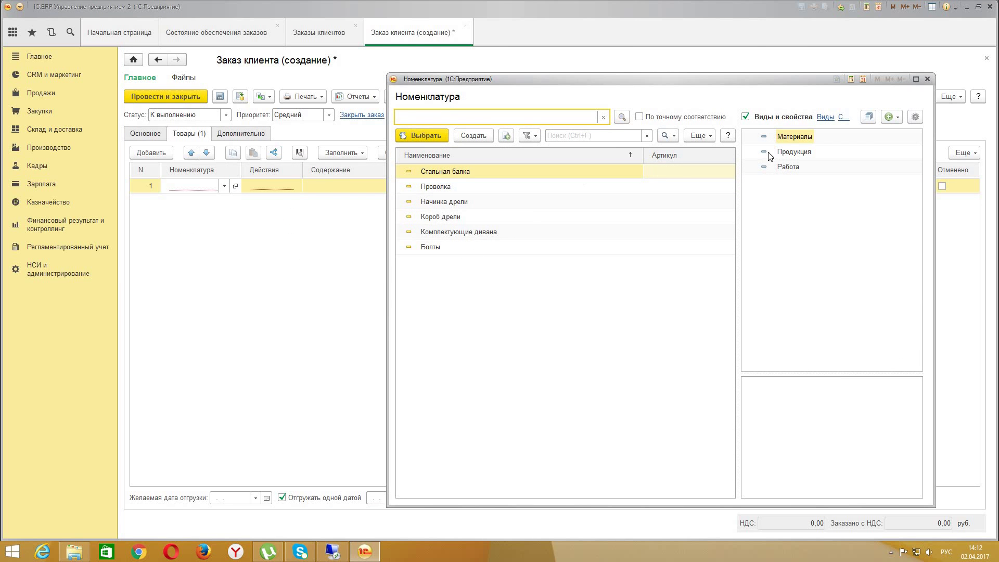
click(787, 154)
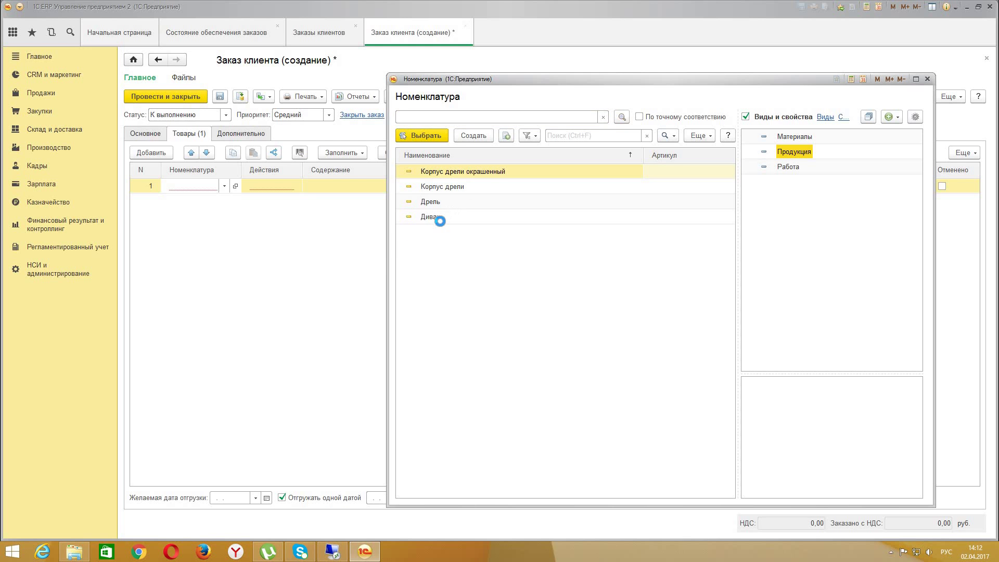
double_click(437, 217)
click(518, 186)
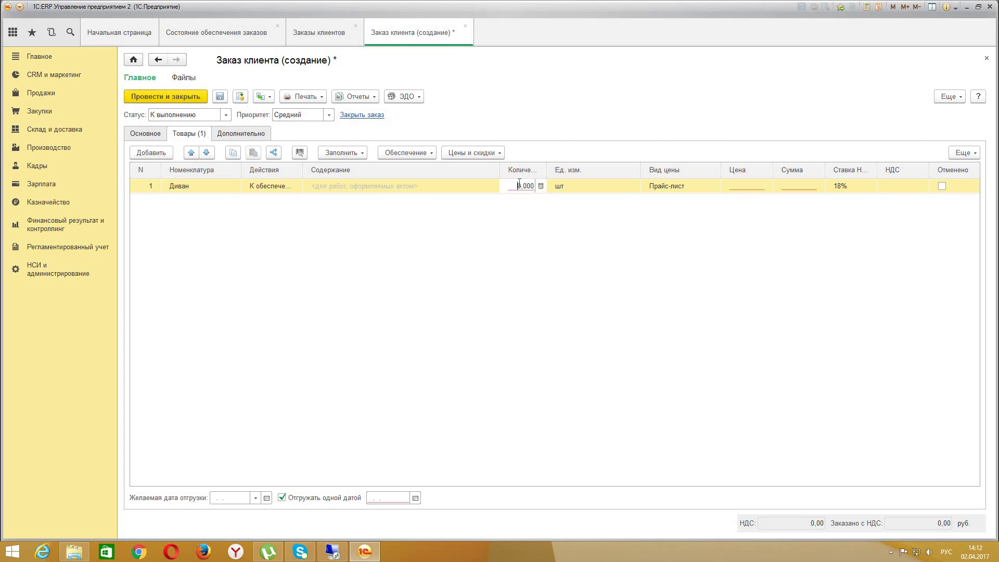
click(577, 306)
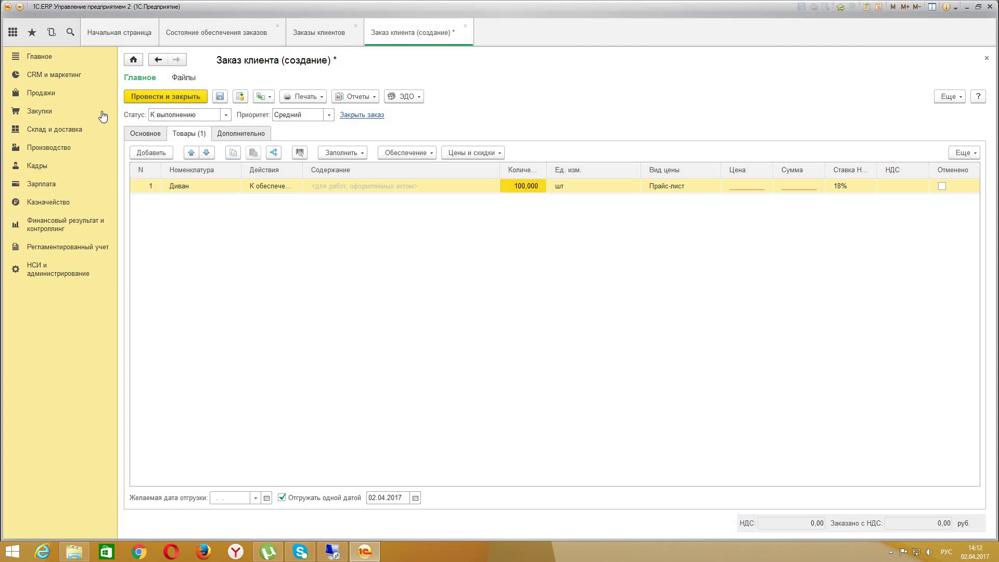
- Try to post and close the order, and fill in the warehouse Основной склад
click(164, 96)
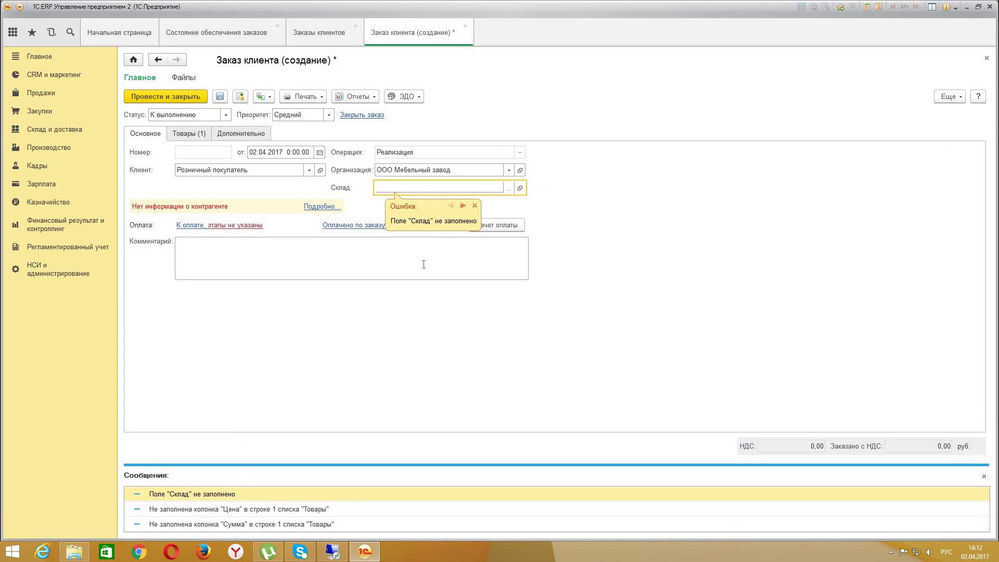
click(508, 188)
double_click(380, 211)
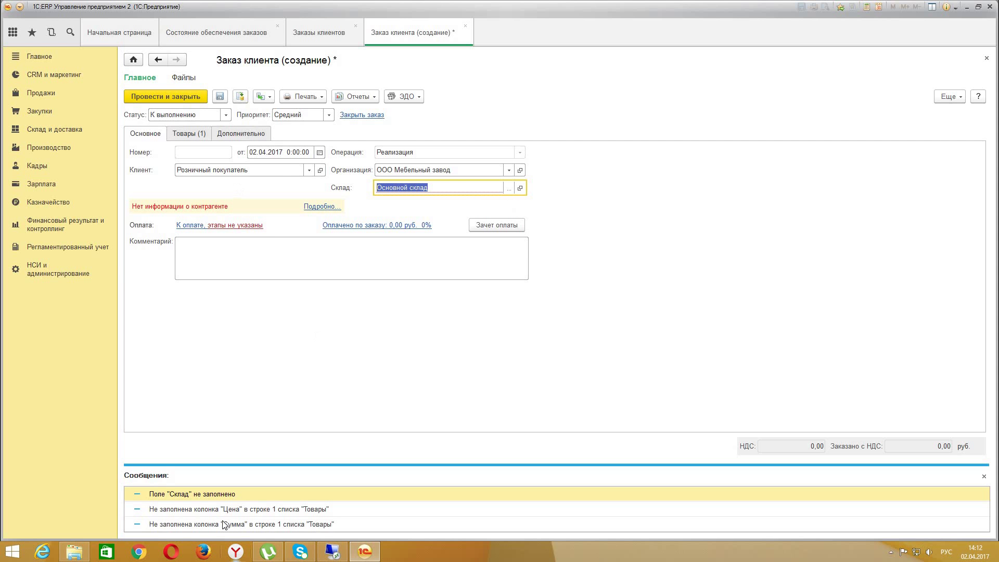
- Set the Диван line's price type to <произвольная> and its price to 1000, and post and close the order
click(190, 135)
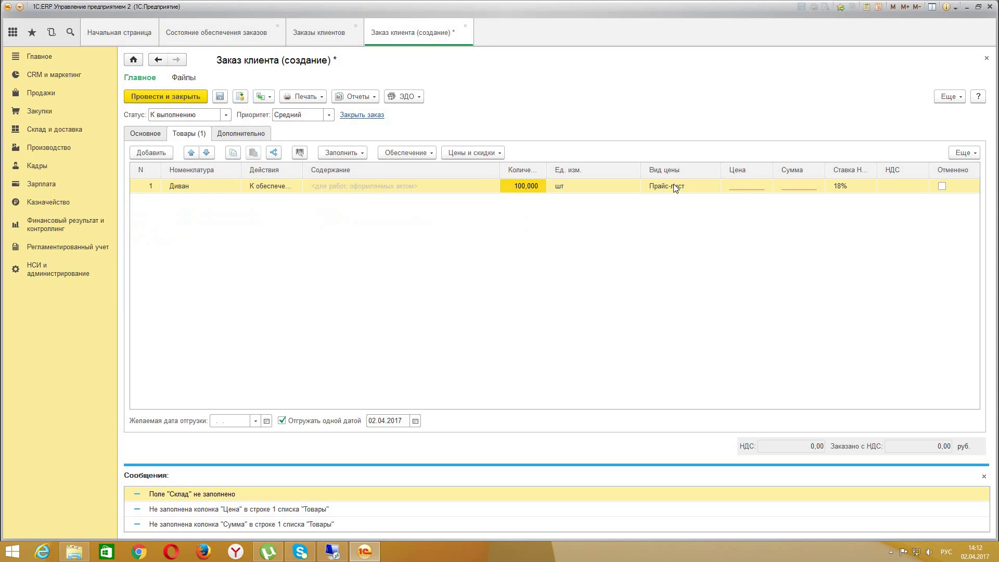
double_click(675, 187)
click(715, 186)
key(Down)
key(Return)
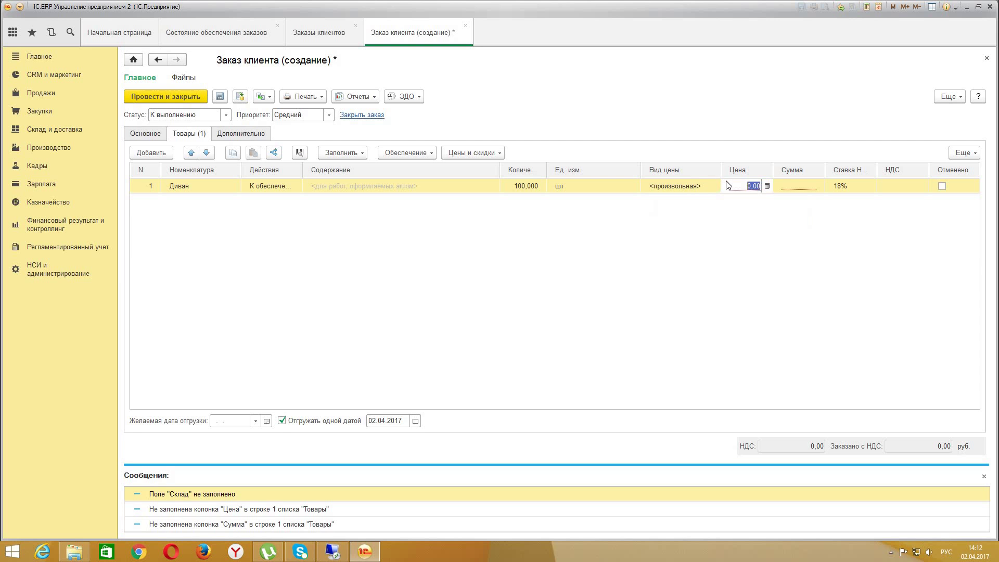
text(1000)
key(Return)
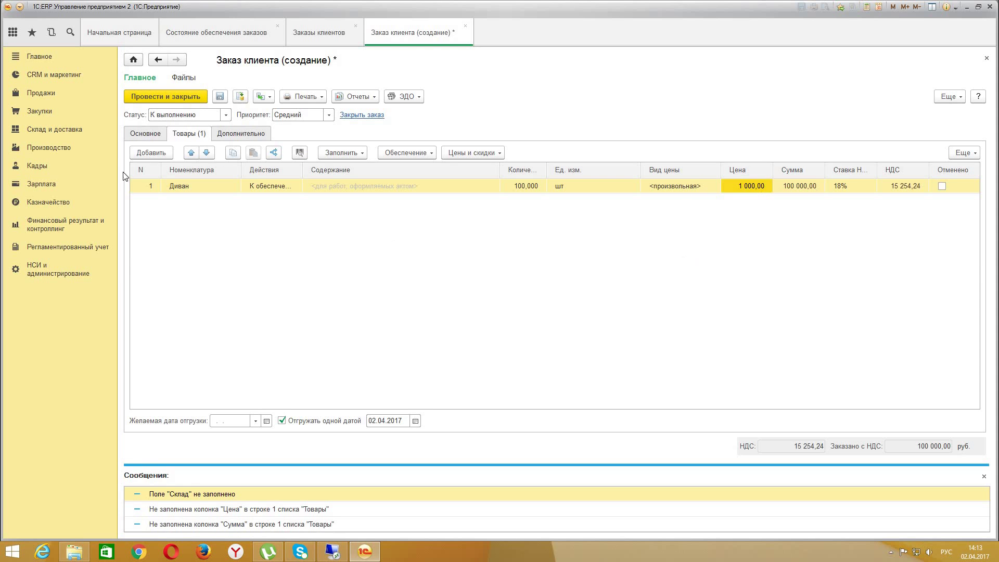
click(165, 96)
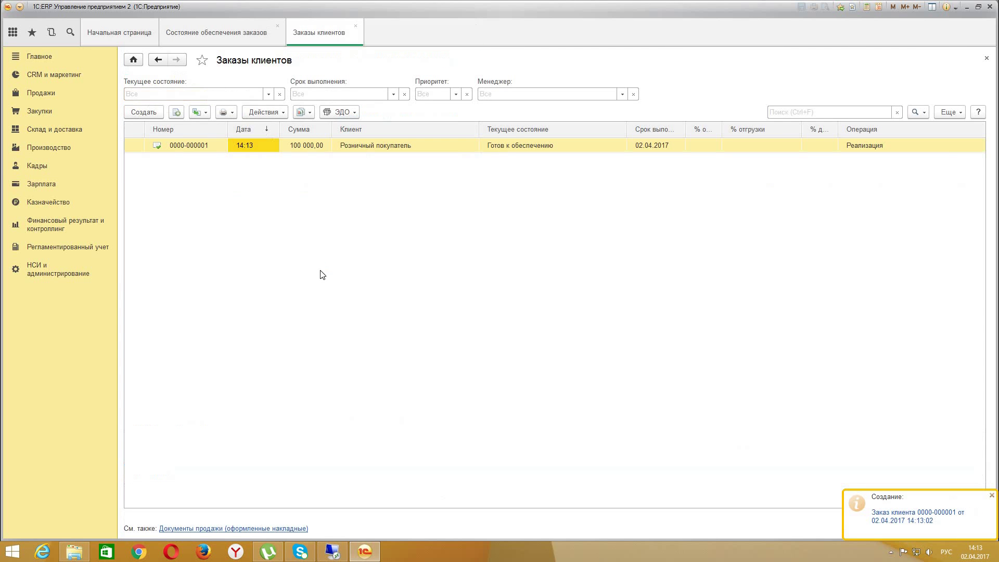
- Regenerate the Состояние обеспечения заказов list and check the reserve cells of the customer order's Диван line
click(435, 150)
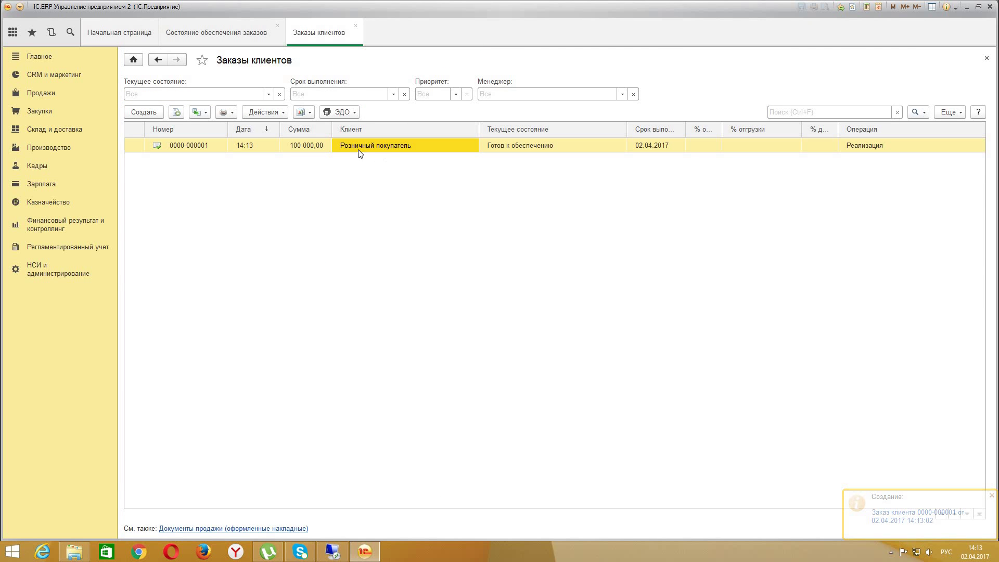
click(217, 36)
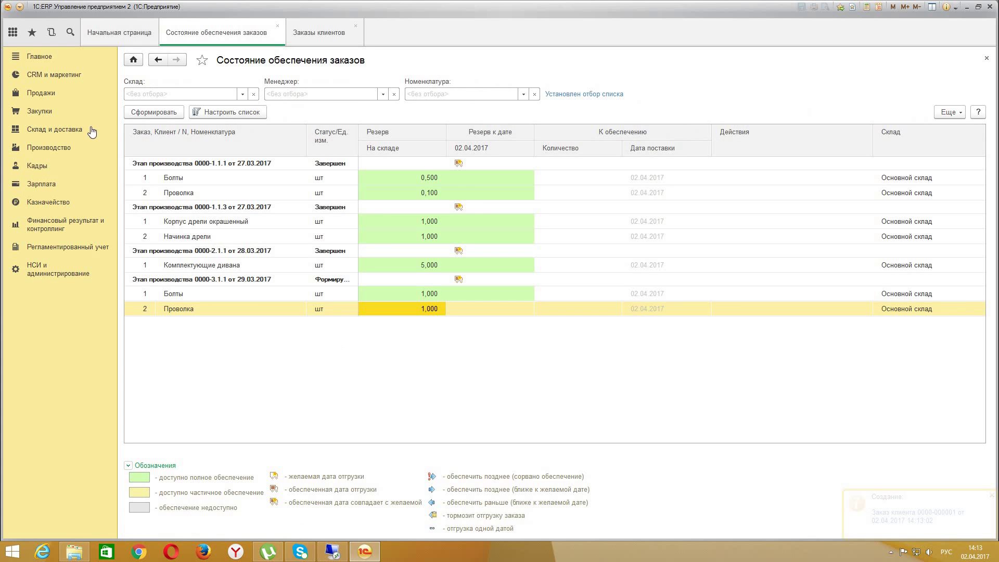
click(154, 116)
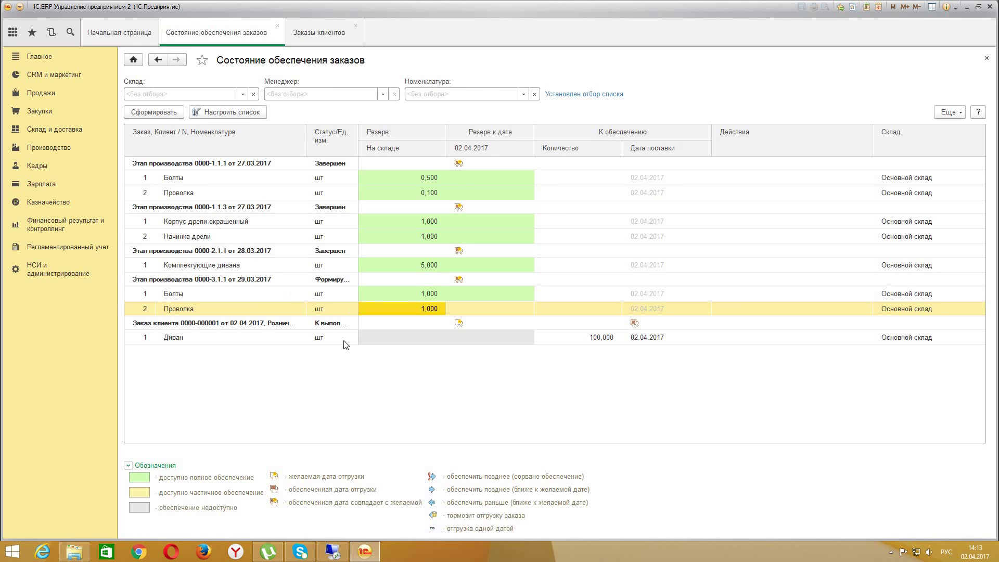
click(394, 339)
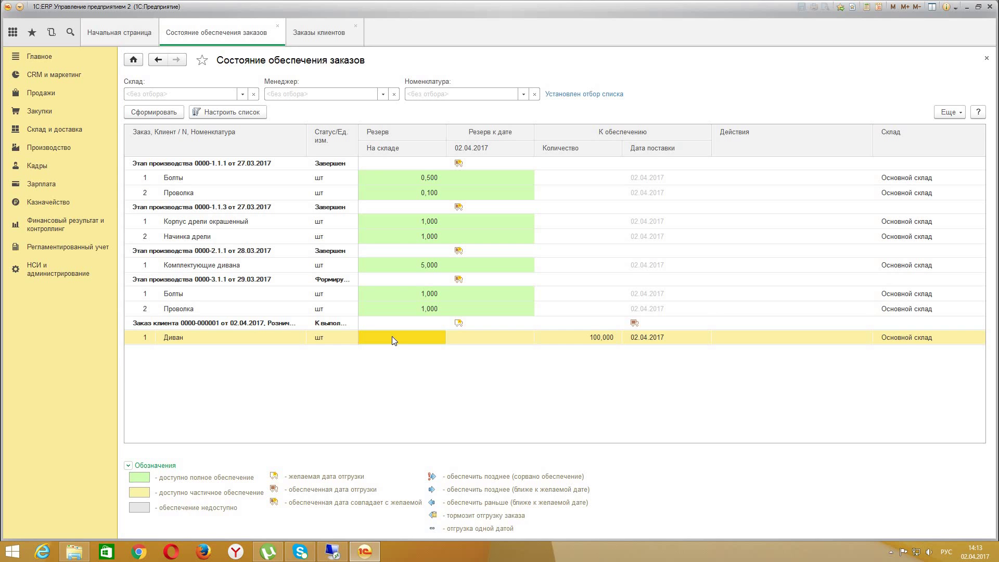
key(Right)
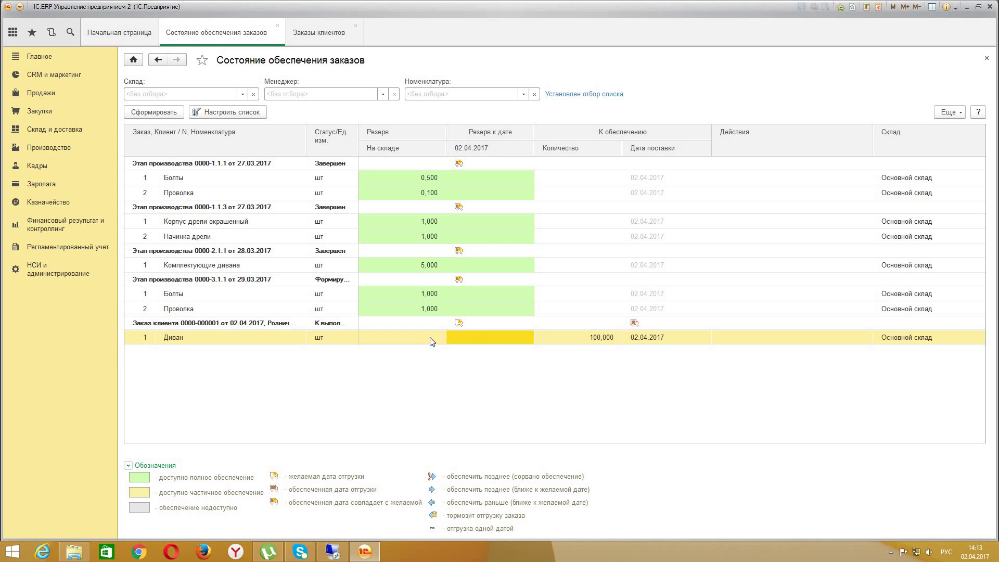
key(Left)
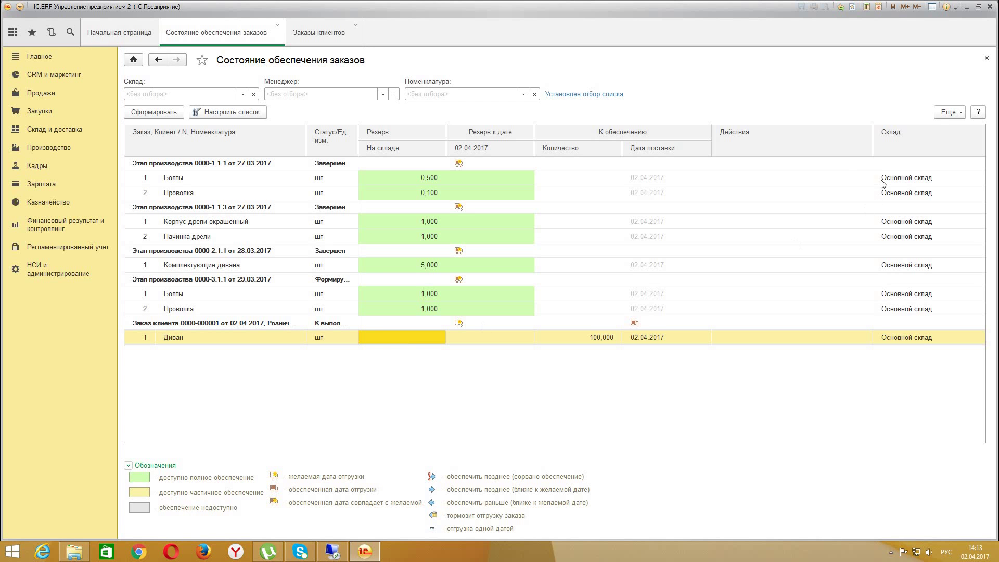
- Filter the supply status list by the item Диван and disable the Склад condition in the list settings
click(523, 93)
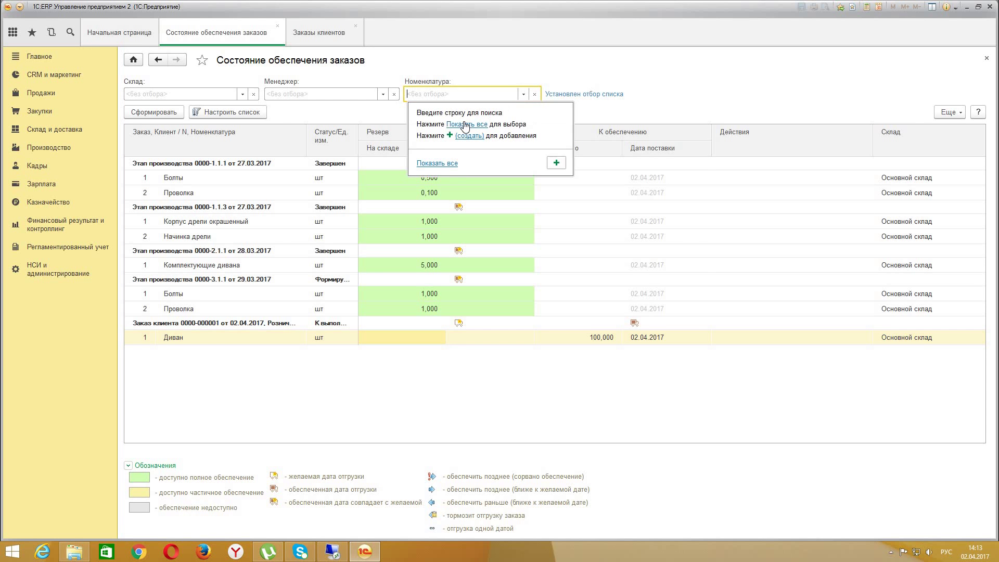
click(463, 120)
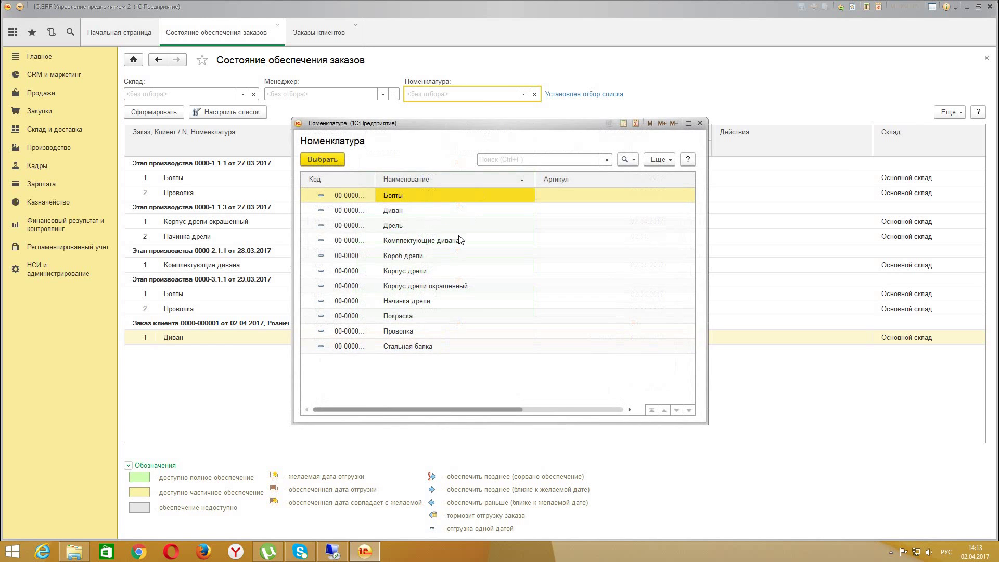
double_click(414, 210)
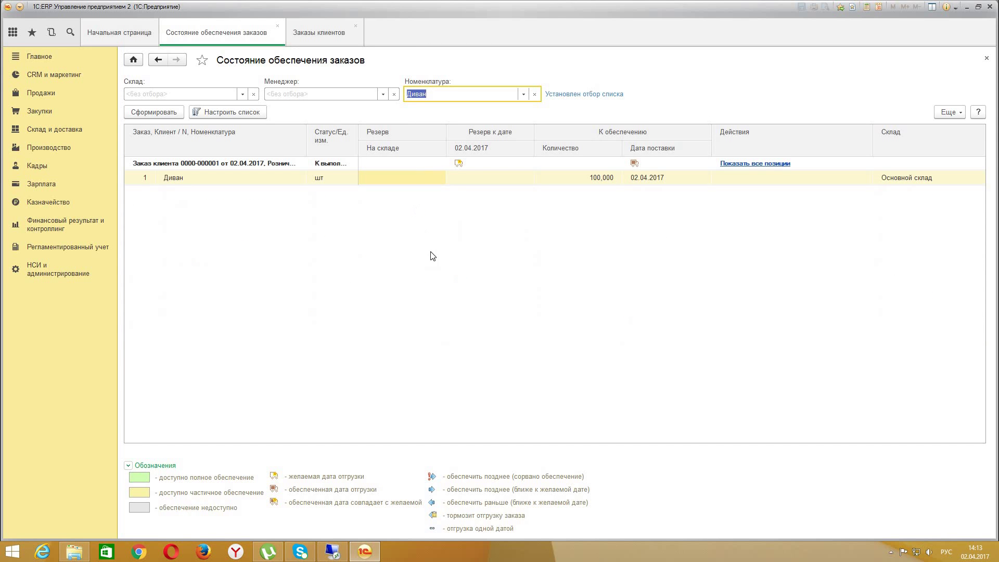
click(224, 114)
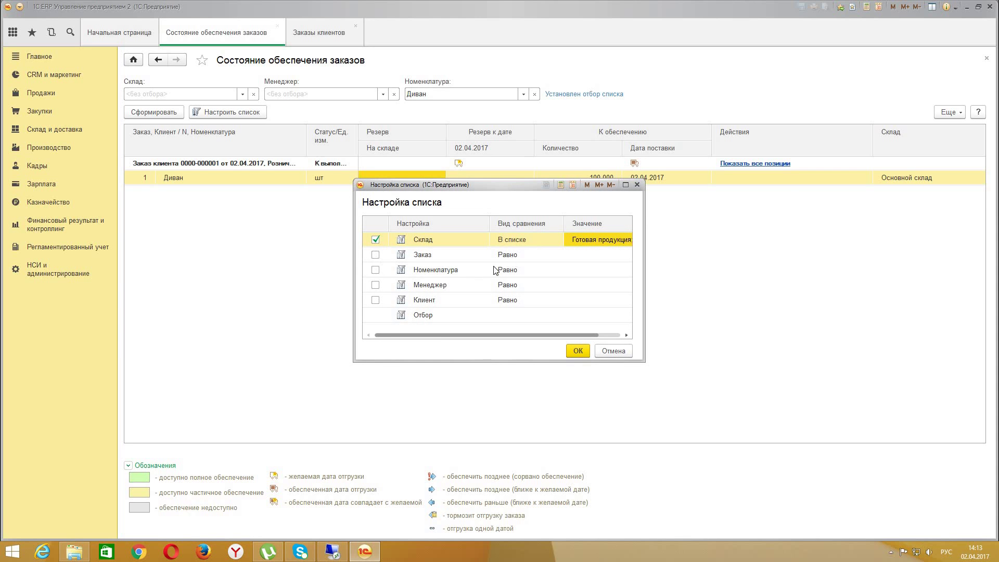
click(579, 352)
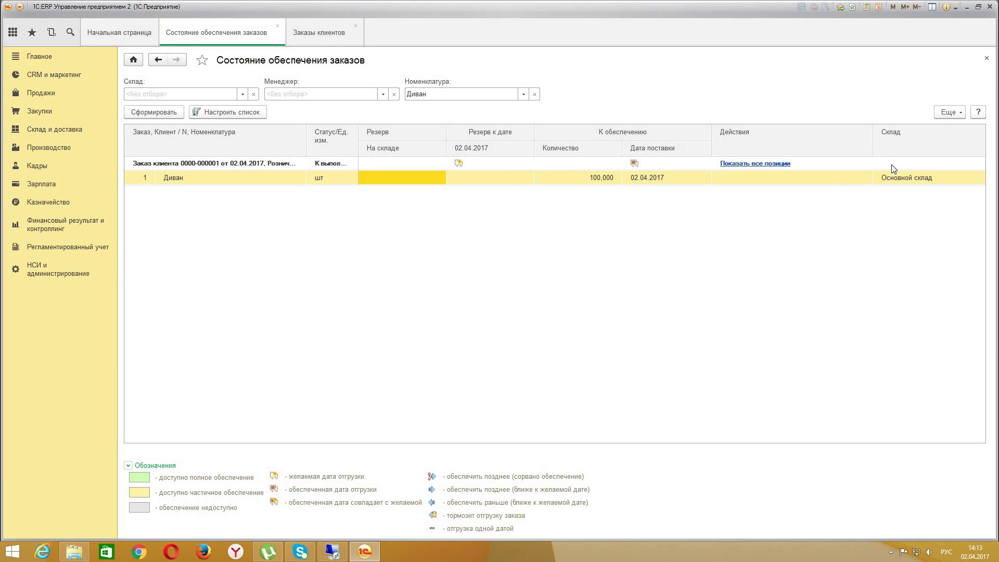
- Switch the customer order between all positions and filtered ones only, and check which actions the Диван line offers
click(772, 163)
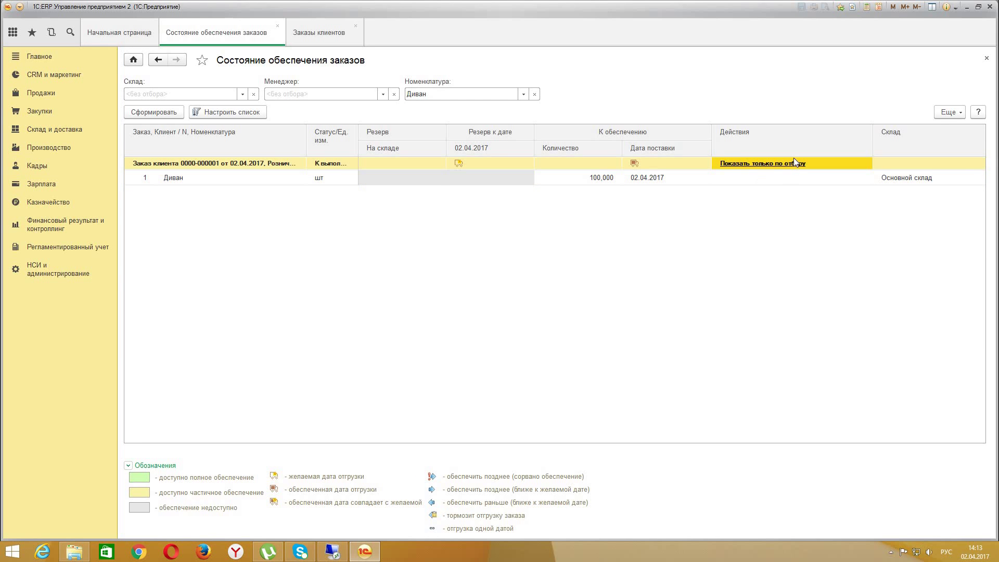
click(779, 165)
click(457, 179)
right_click(472, 181)
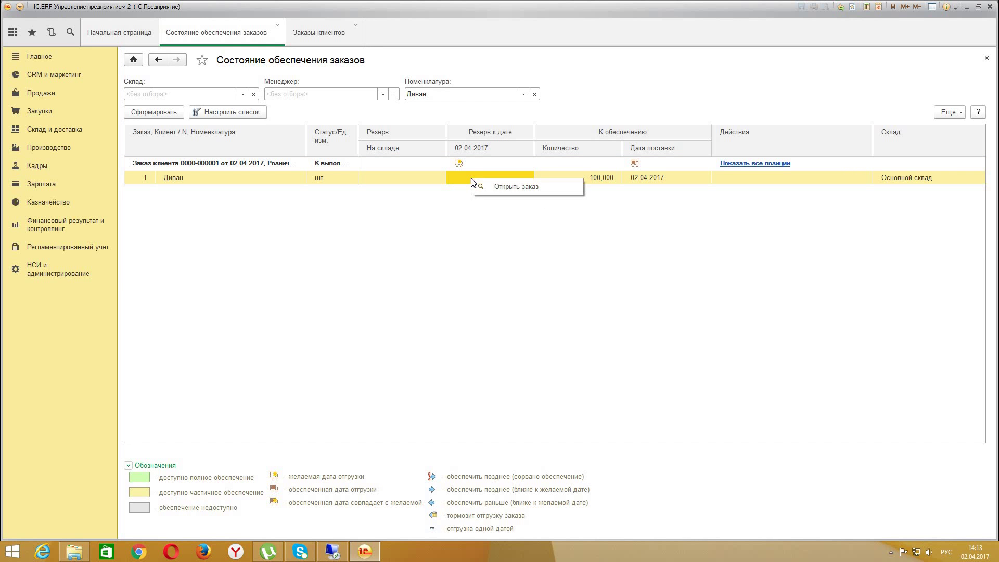
click(779, 168)
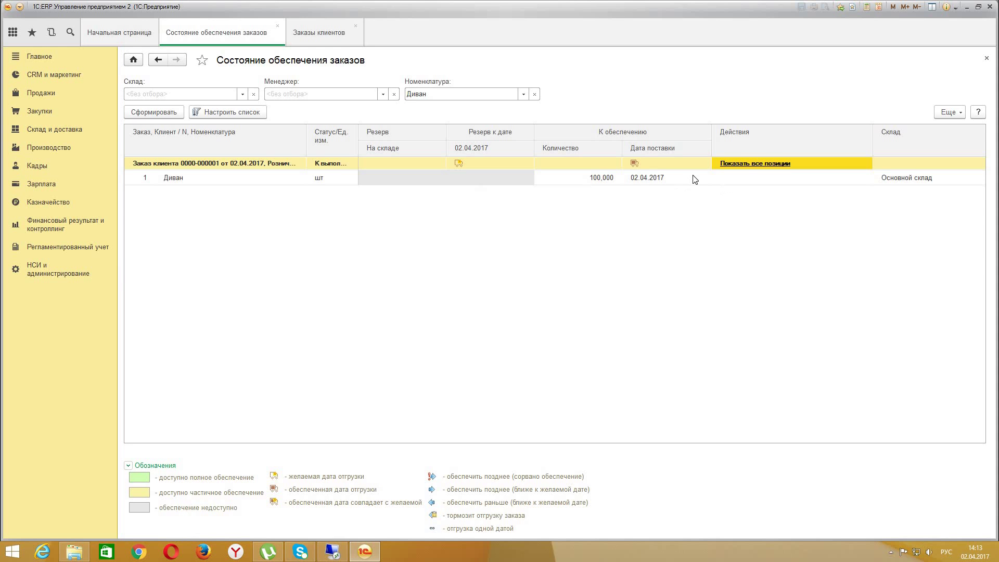
click(665, 182)
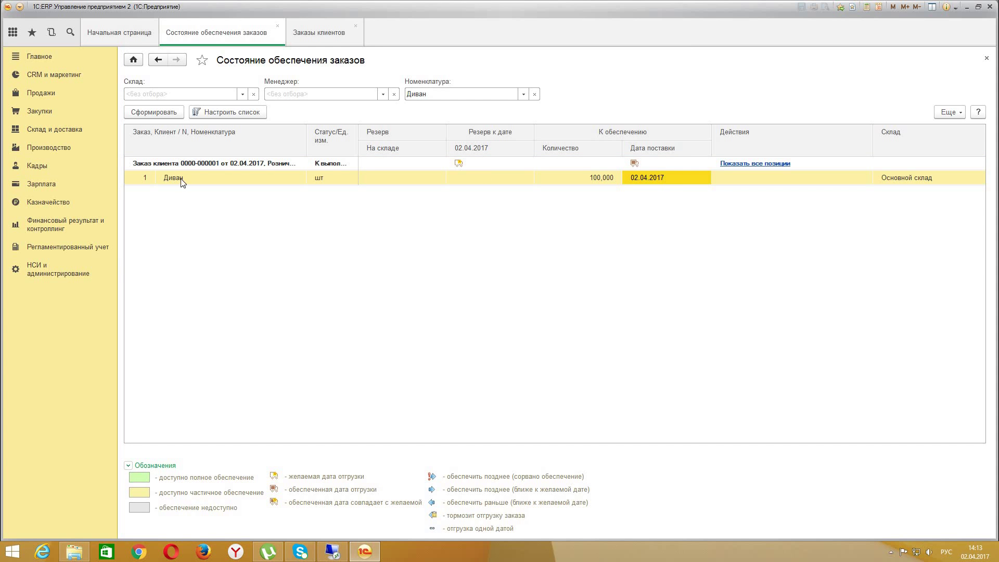
click(215, 179)
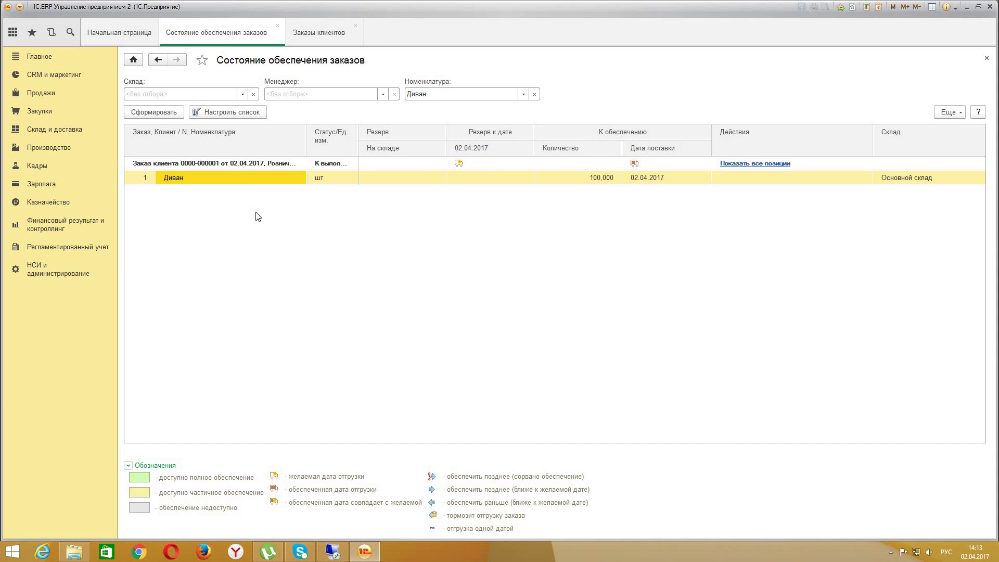
- Regenerate the filtered supply status list and examine the customer order's header and the Диван line's quantity to supply
click(166, 113)
click(167, 113)
click(166, 112)
click(221, 166)
click(156, 114)
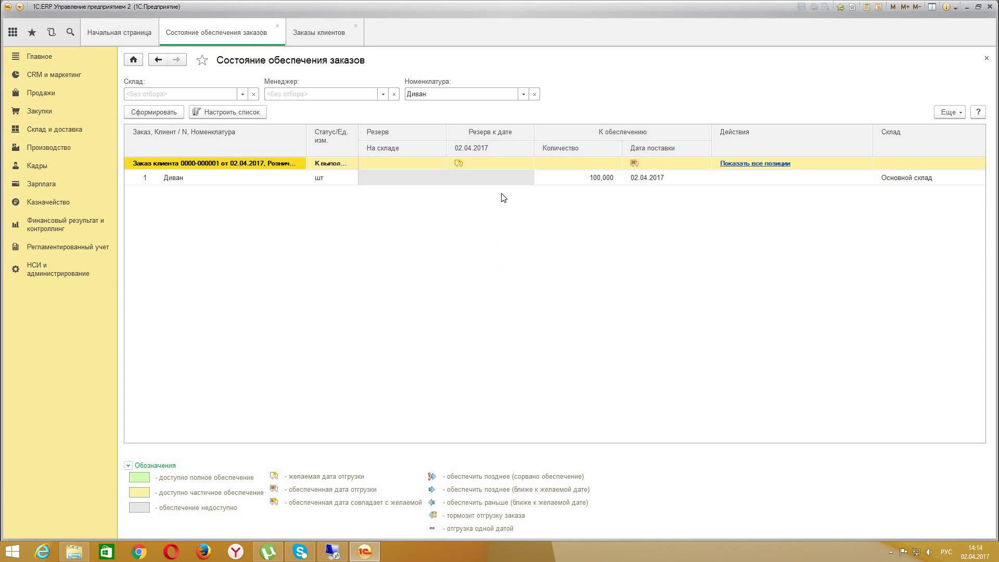
click(551, 166)
click(573, 177)
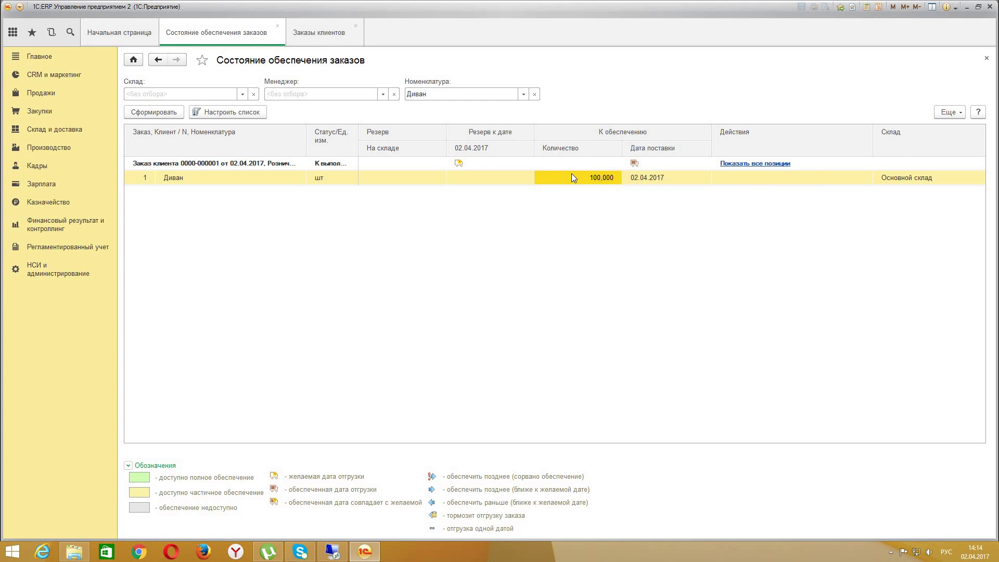
- Set the transfer of separately reserved goods to the shipping warehouse to "Оформлять заказ на перемещение"
click(949, 113)
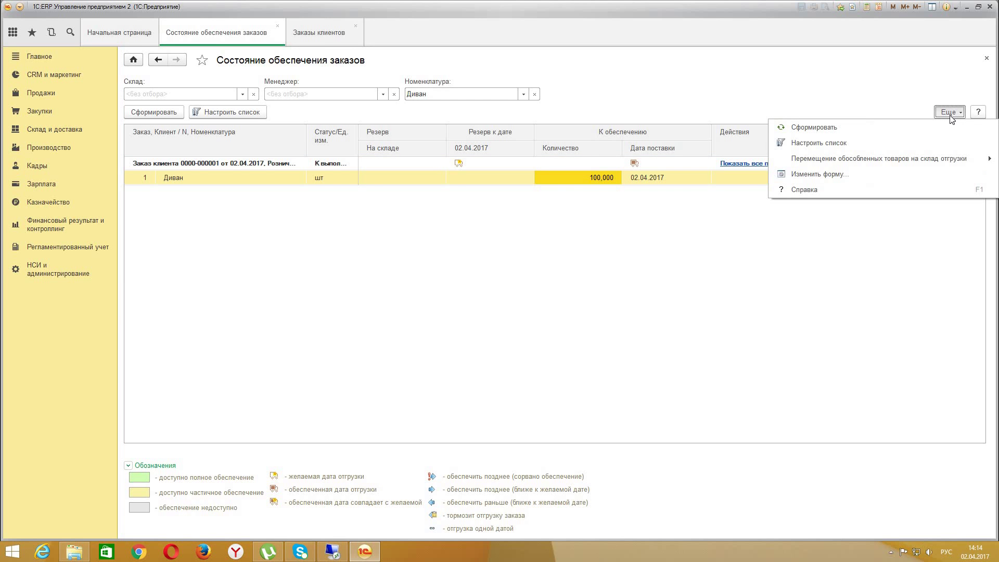
mouse_move(918, 162)
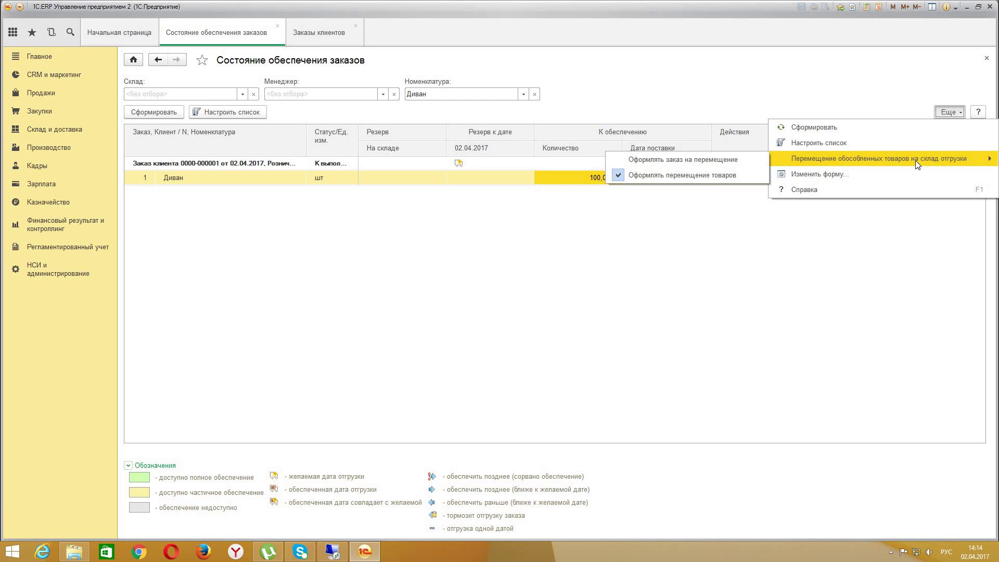
click(738, 158)
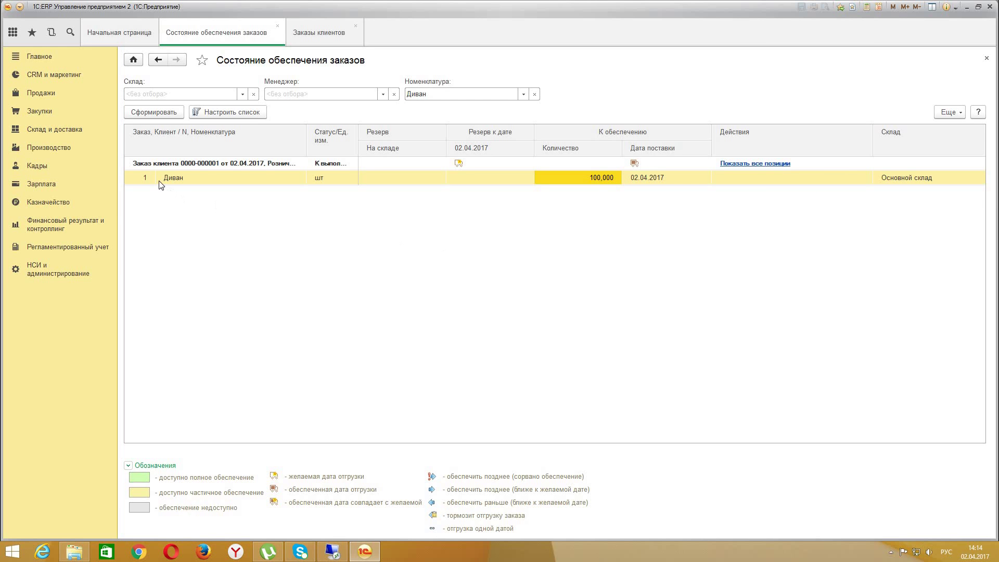
- Regenerate the supply status list and examine the quantity to supply and delivery date of the Диван line
click(160, 115)
click(638, 165)
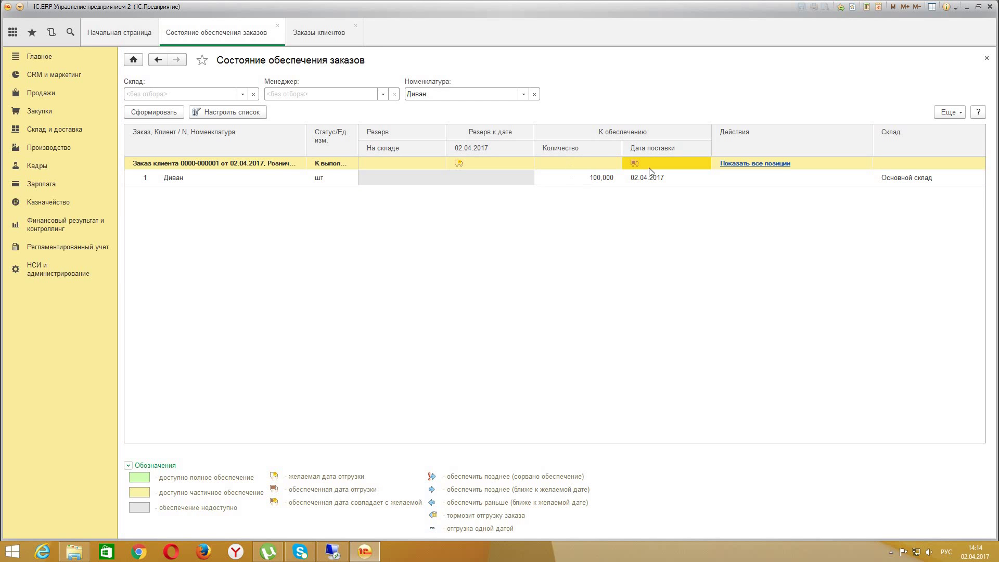
click(636, 182)
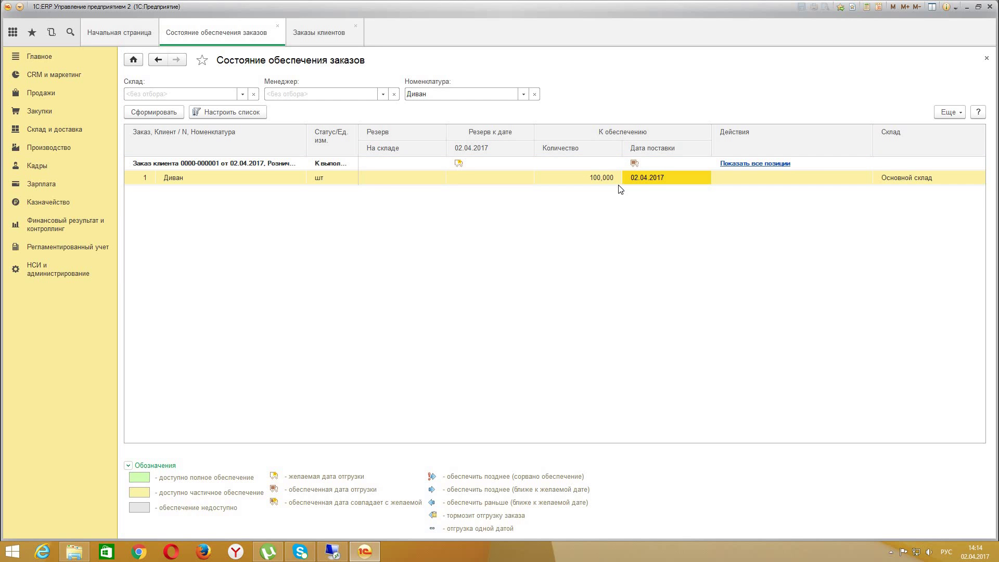
click(583, 182)
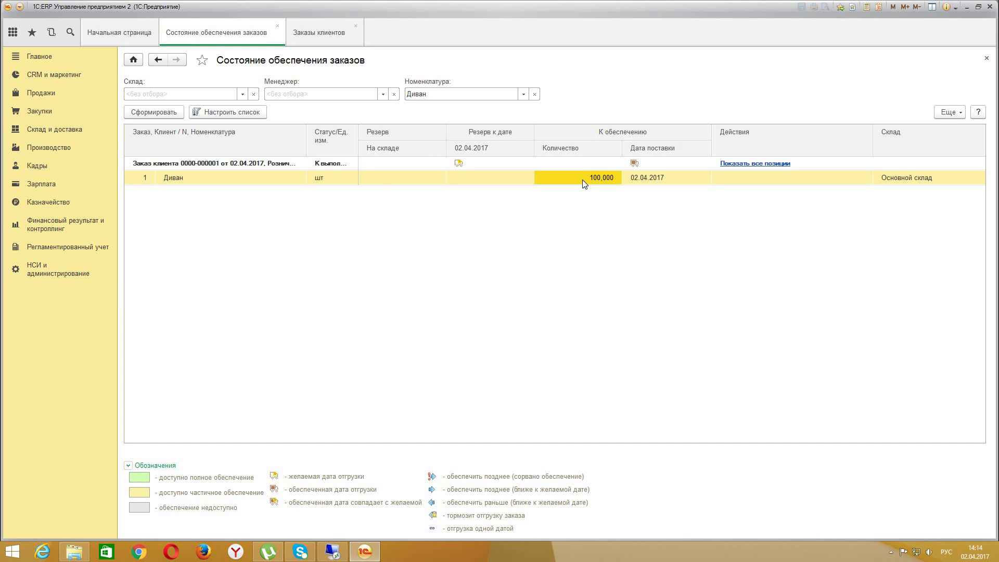
click(669, 182)
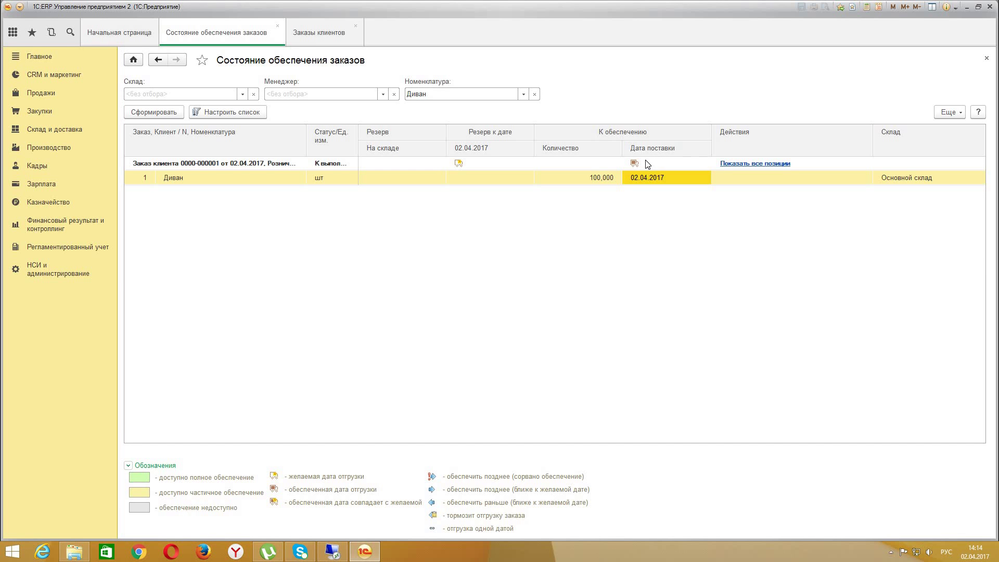
- Check in the customer orders list which documents can be created based on the sofa order
click(298, 36)
click(199, 112)
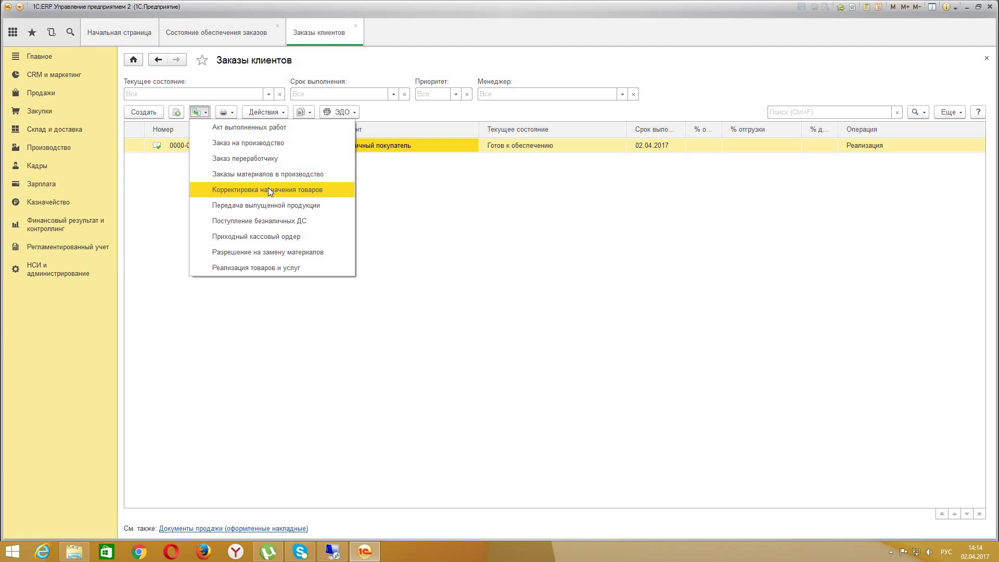
key(Up)
key(Escape)
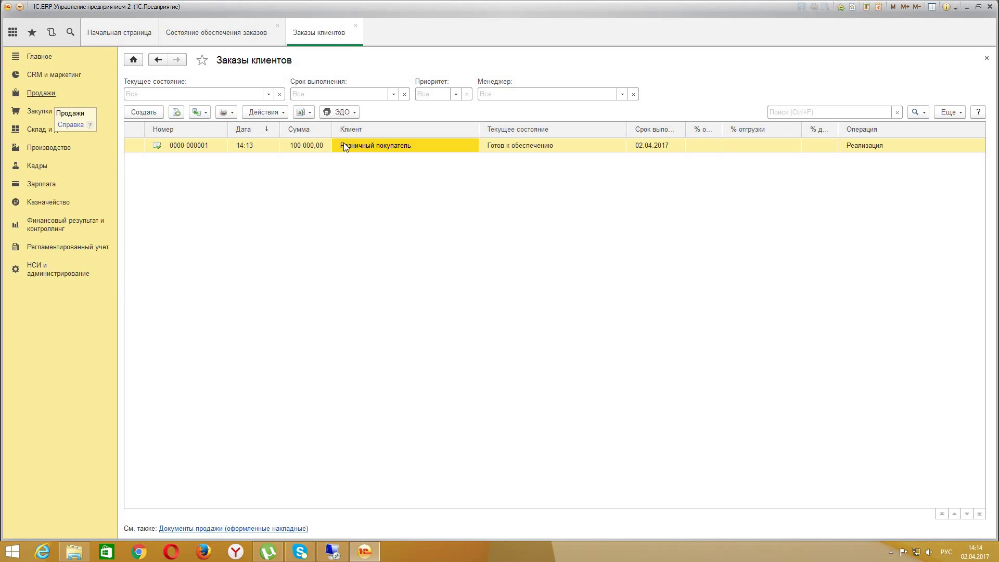
click(198, 112)
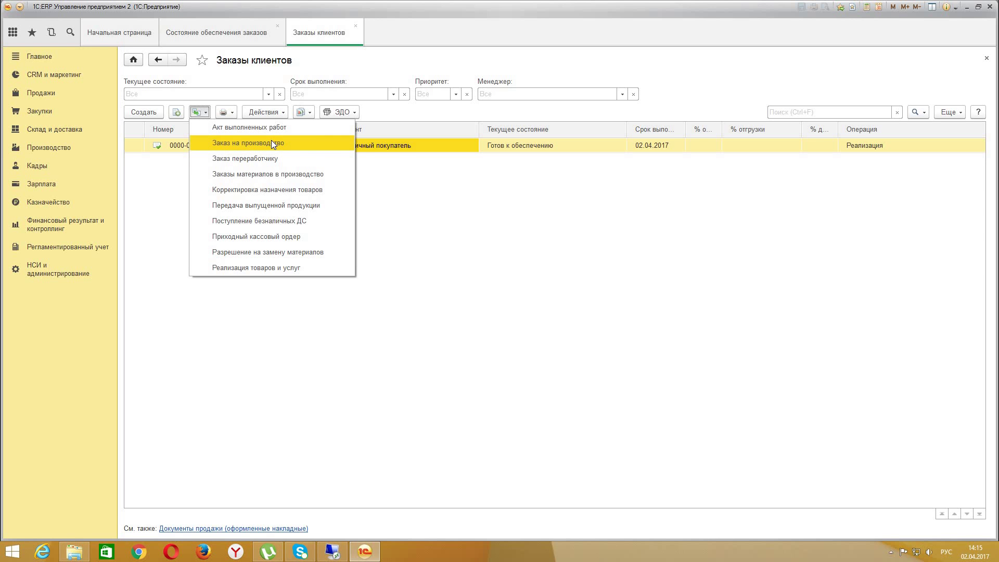
- Enable "Заказы поставщикам" in the purchasing settings under НСИ и администрирование
click(29, 277)
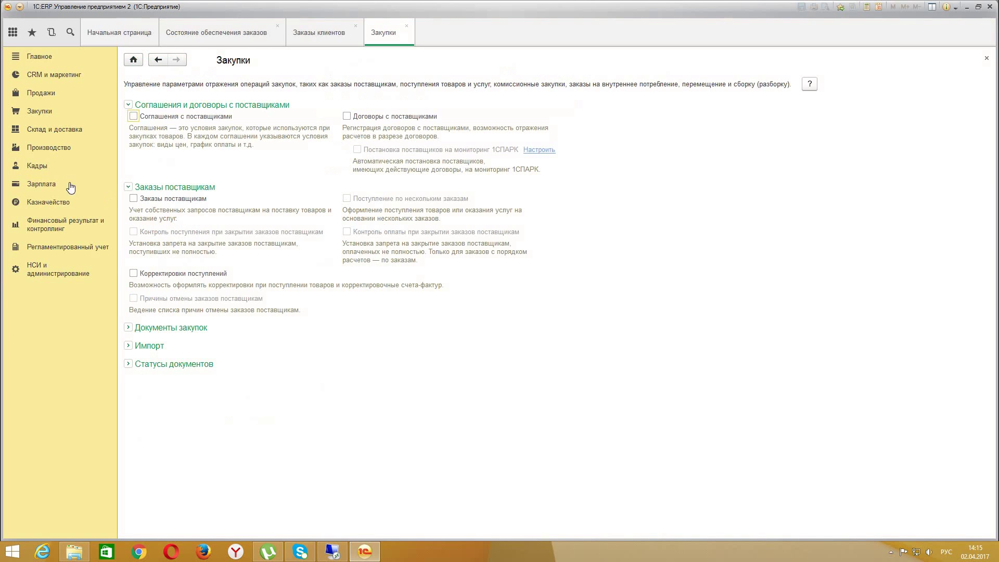
click(133, 199)
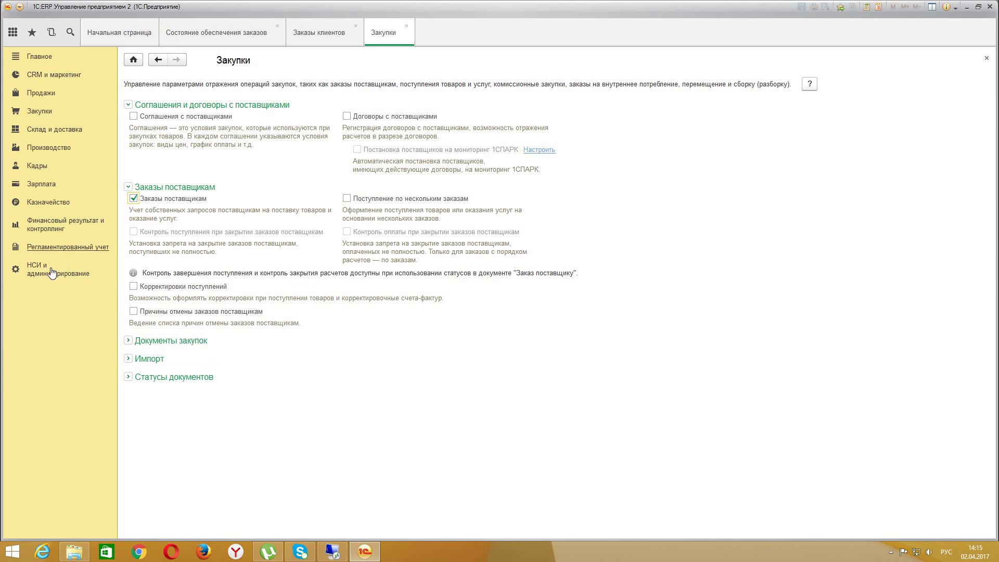
click(52, 271)
key(Escape)
- Enable "Перемещение товаров" and "Заказы на перемещение" in the Склад и доставка settings, and close both settings pages
click(58, 275)
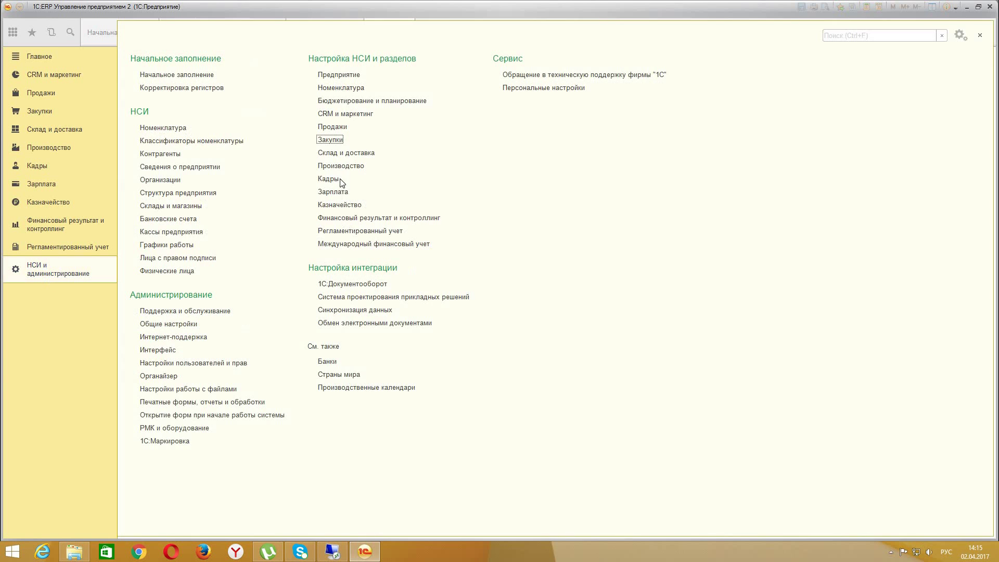
click(348, 154)
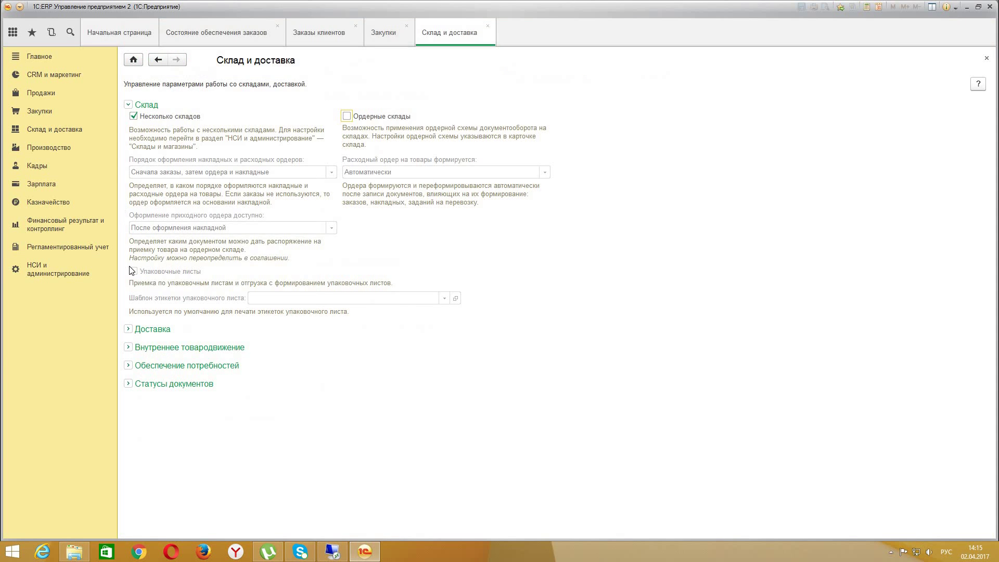
click(128, 347)
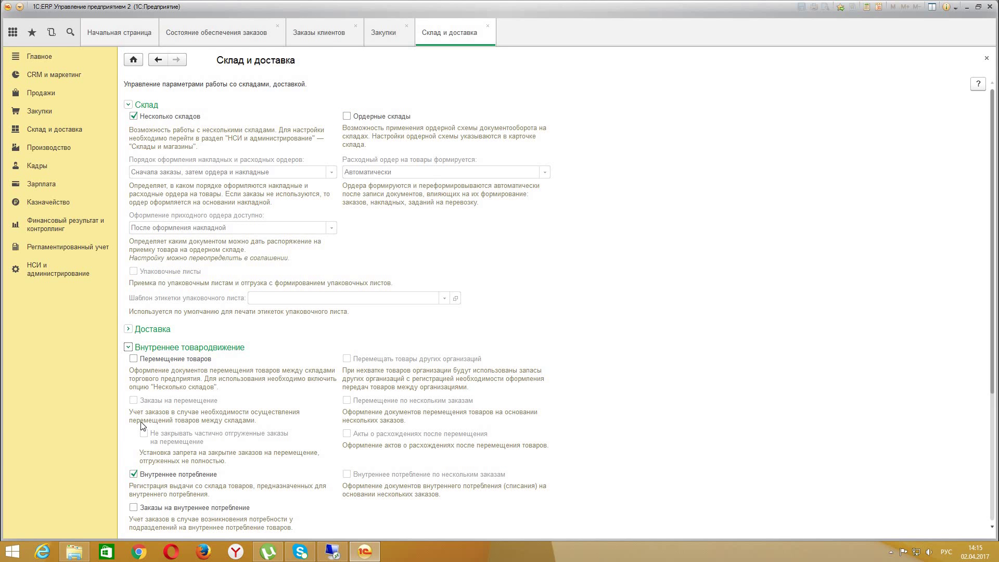
click(133, 359)
click(133, 400)
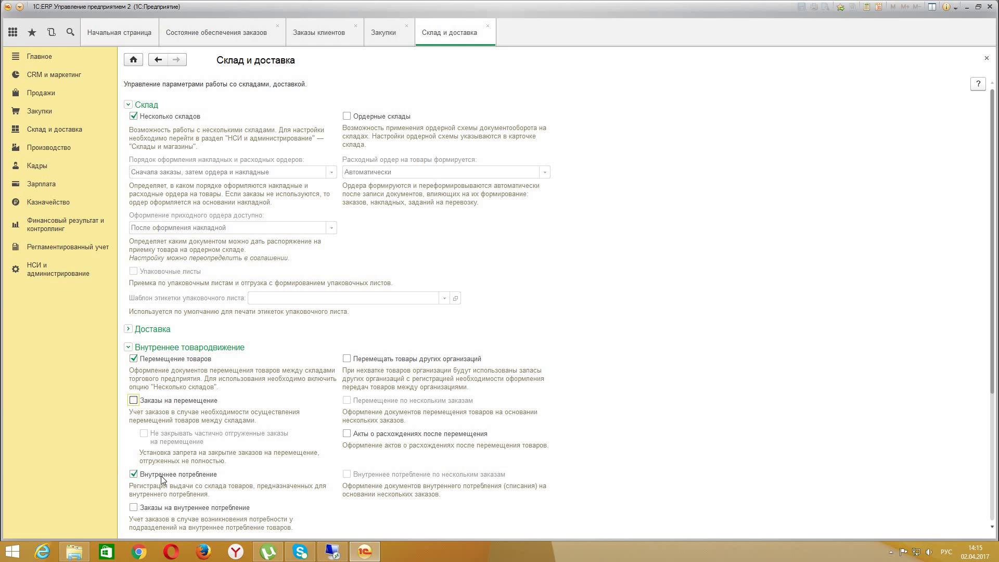
click(986, 58)
click(991, 59)
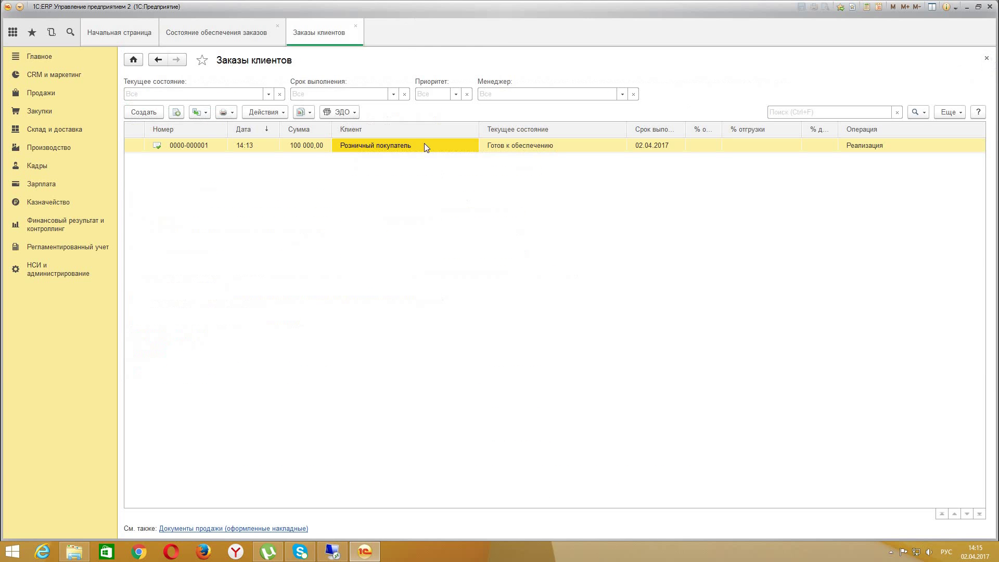
- Open the Розничный покупатель customer order and create a "Заказ на перемещение" based on it
click(201, 113)
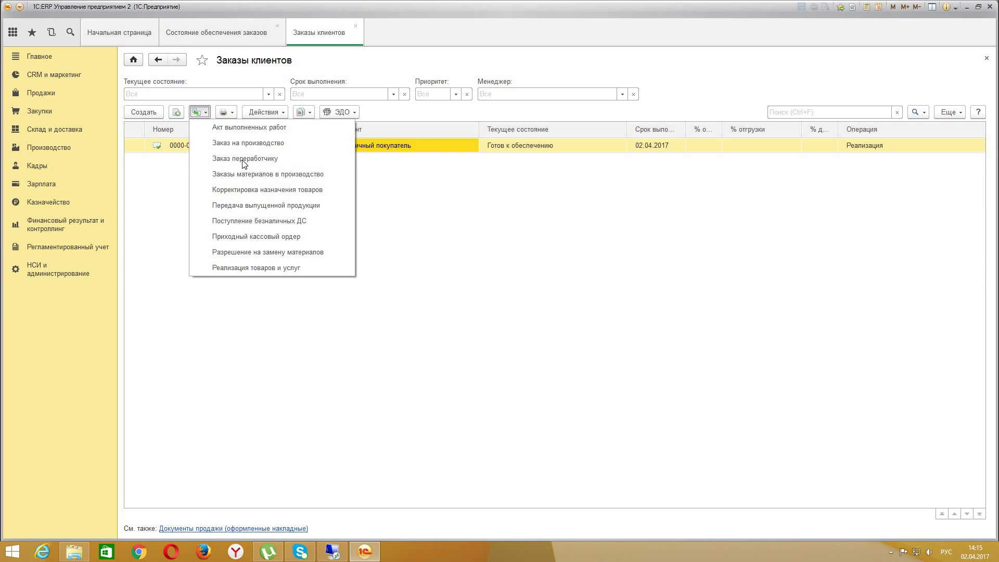
click(386, 144)
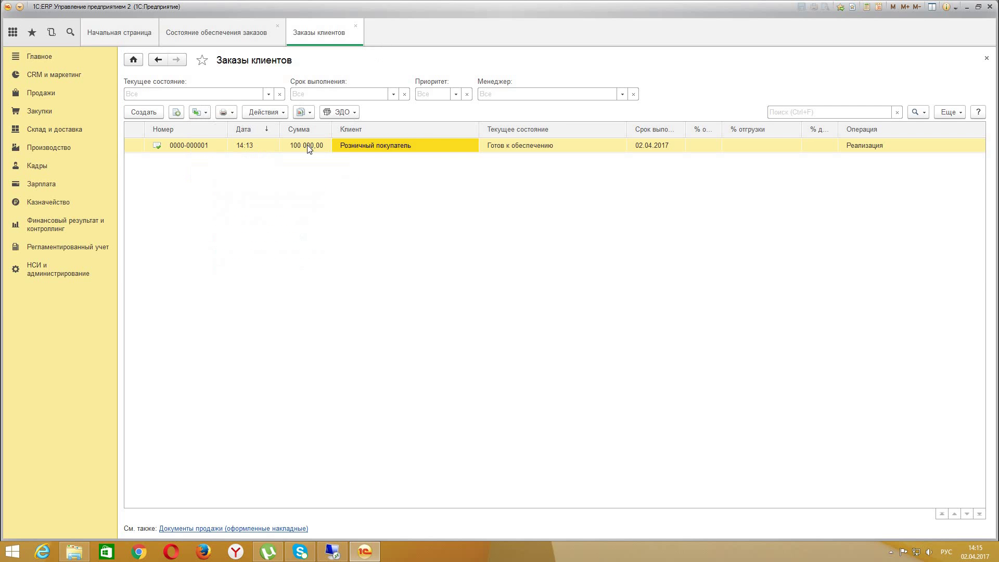
click(203, 114)
click(383, 145)
double_click(383, 146)
click(266, 96)
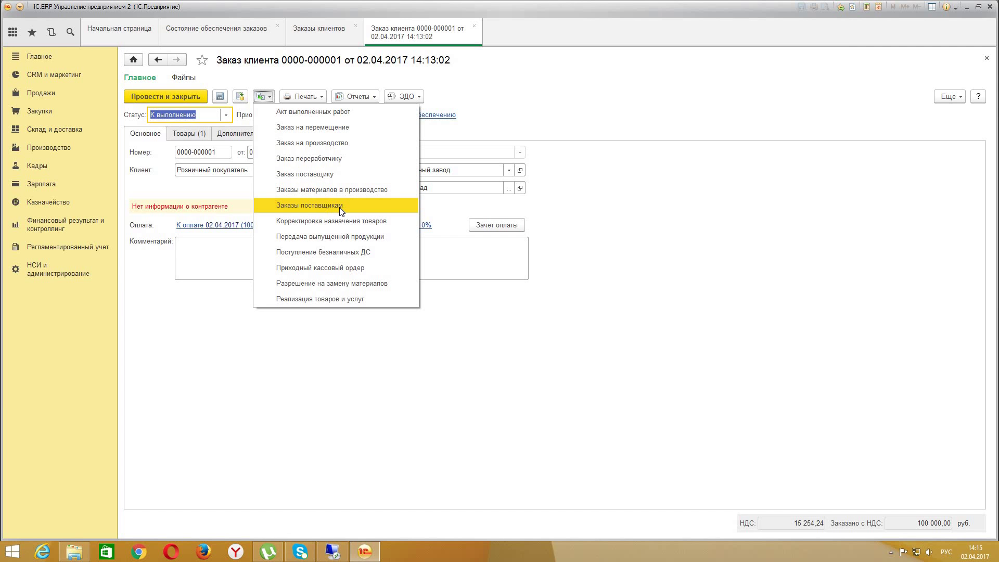
click(366, 129)
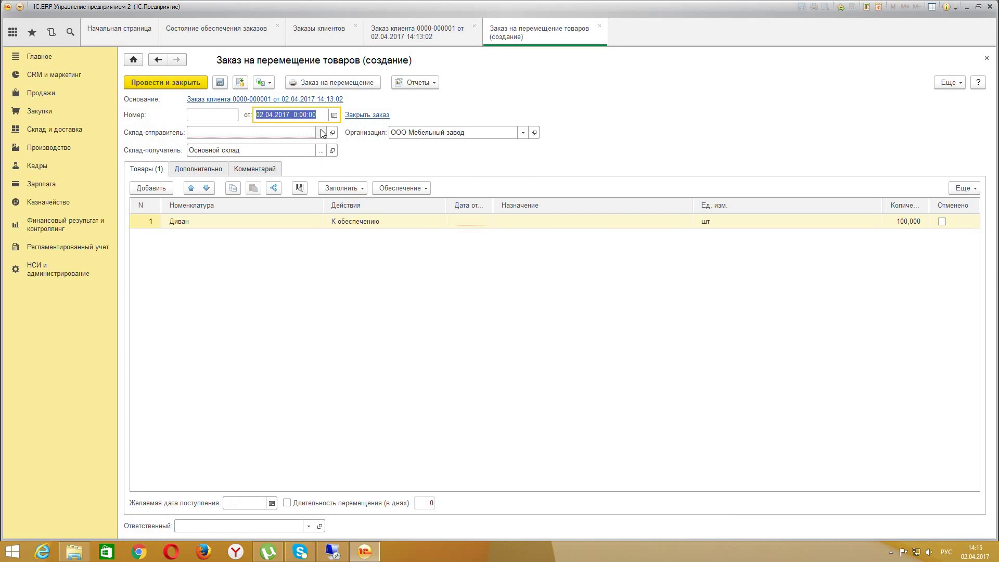
- Set the sender warehouse to Готовая продукция and try to post the transfer order
click(321, 133)
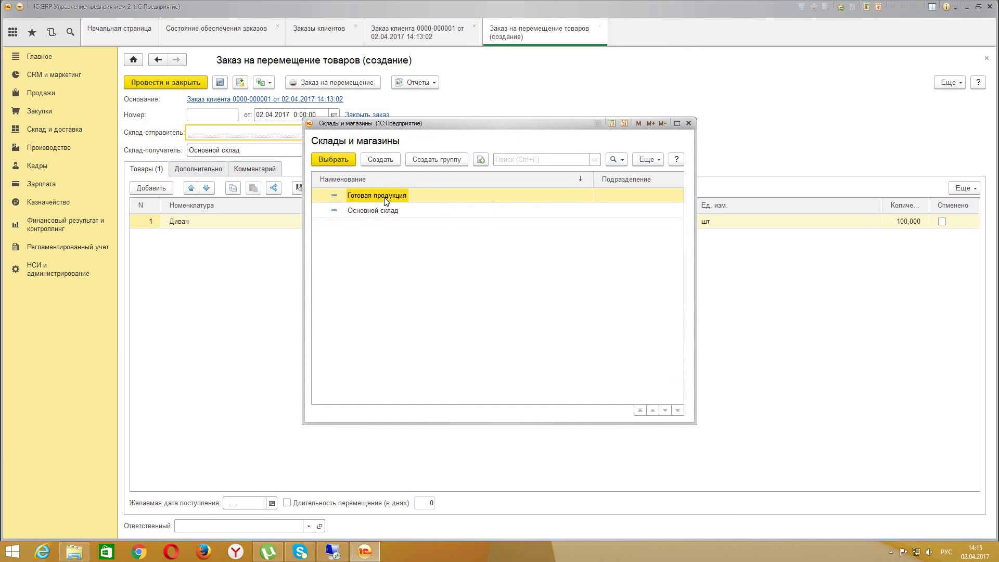
double_click(386, 201)
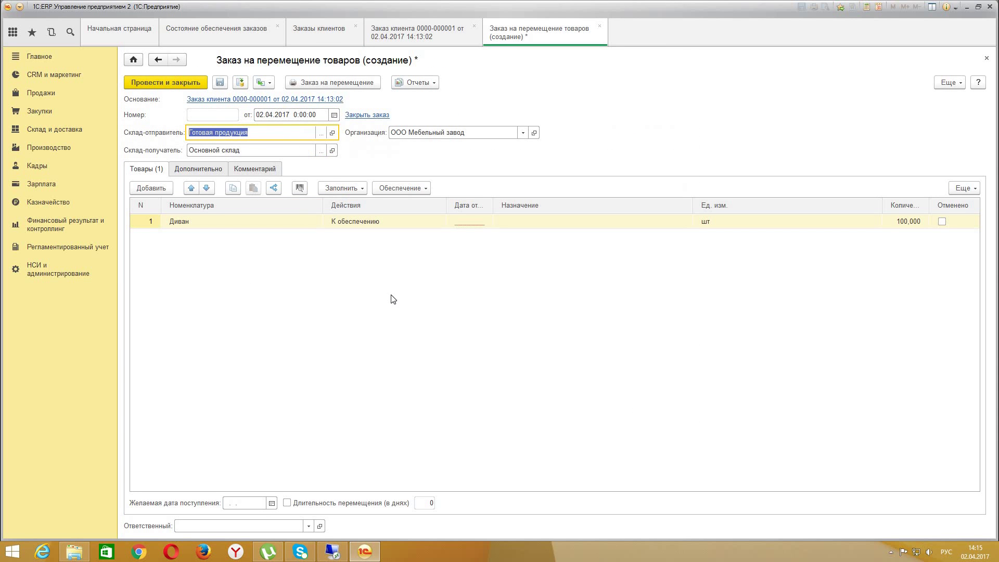
click(240, 82)
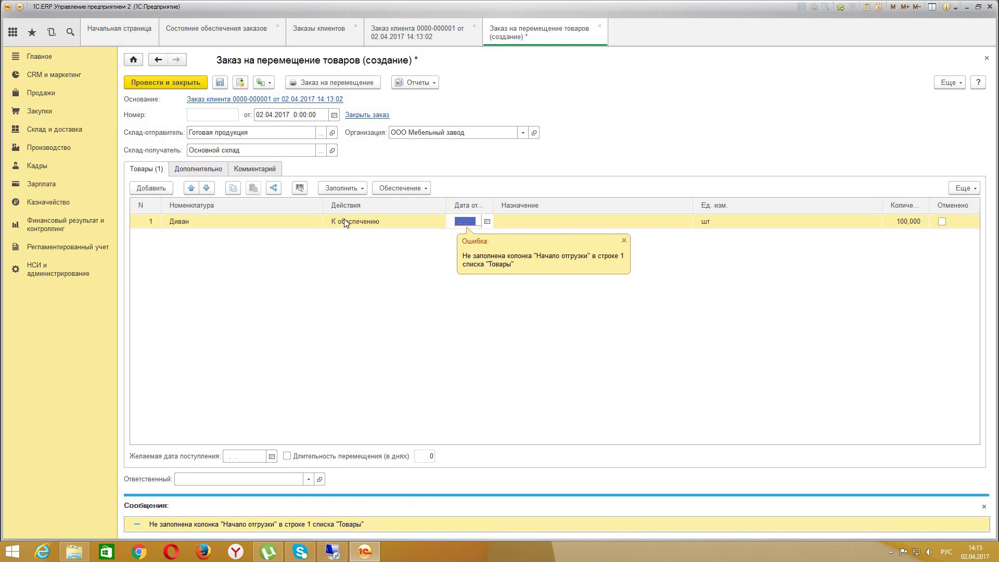
- Set the shipping date of the Диван line in the transfer order to 03.04.2017
click(487, 222)
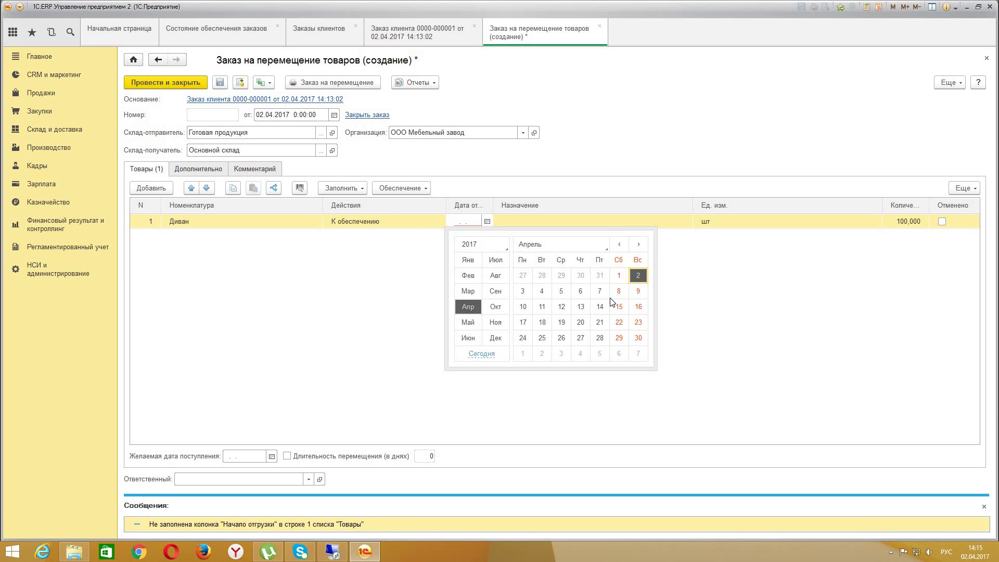
click(639, 276)
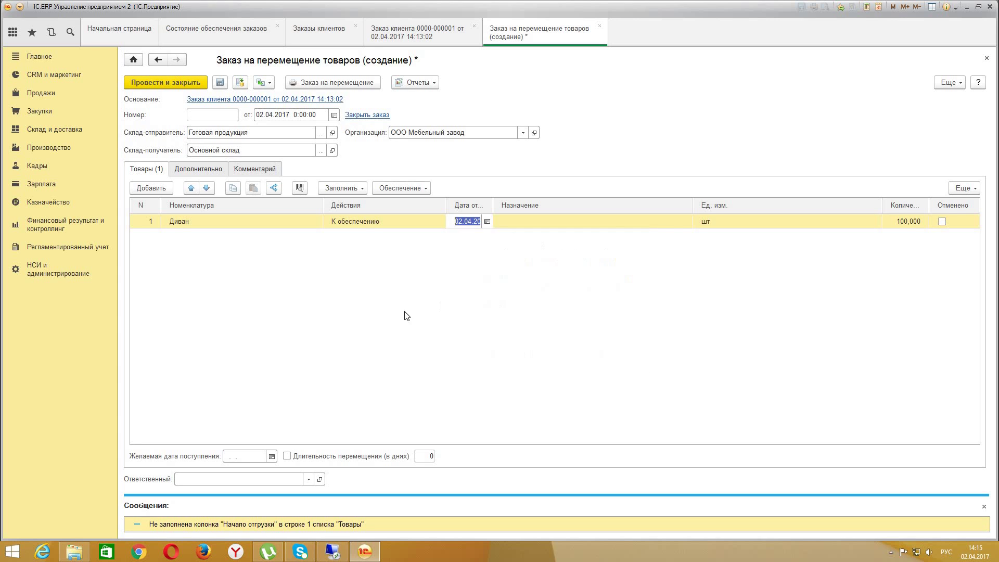
click(486, 223)
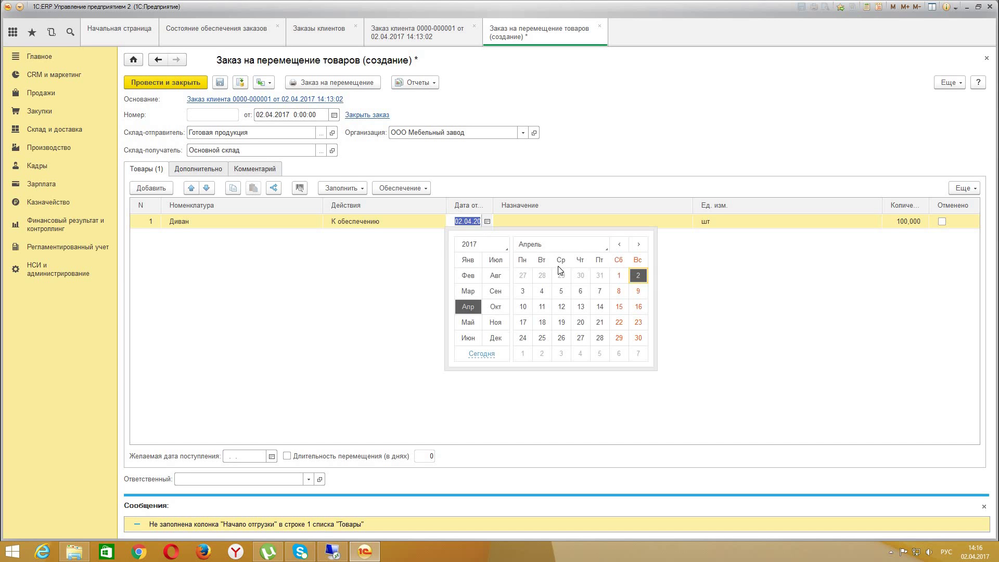
click(521, 291)
click(383, 339)
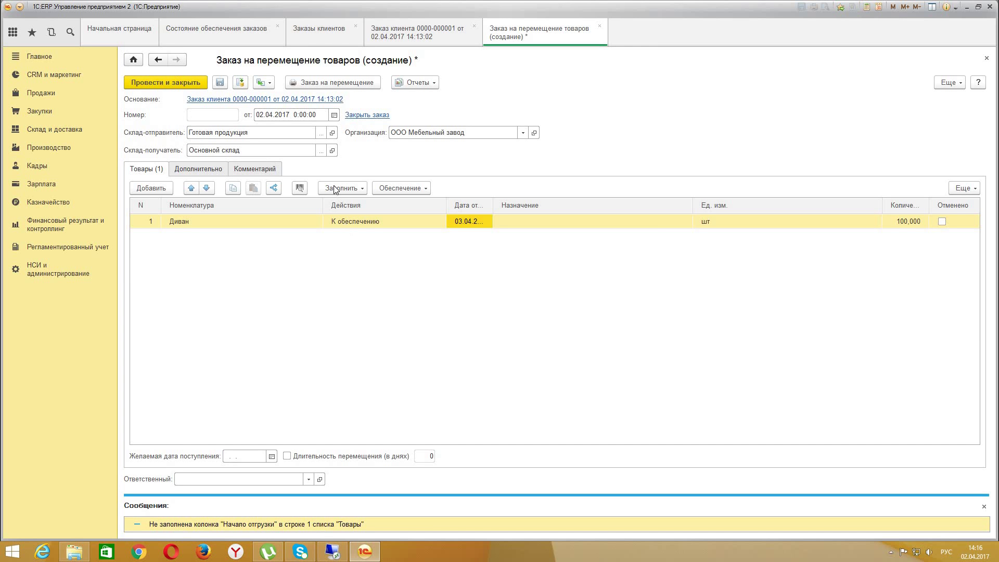
- Post the transfer order, check which documents can be based on it, and close it
click(240, 82)
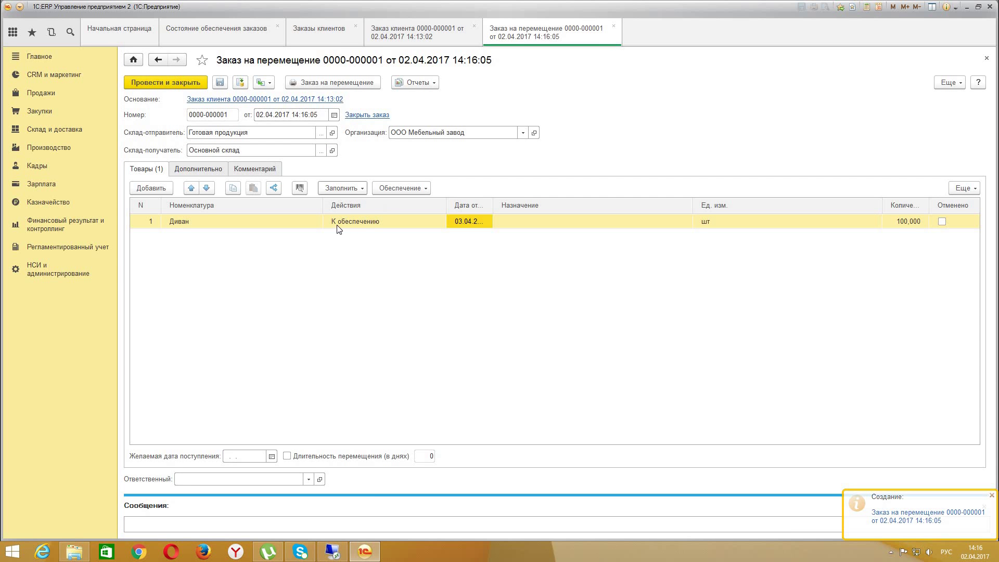
click(262, 83)
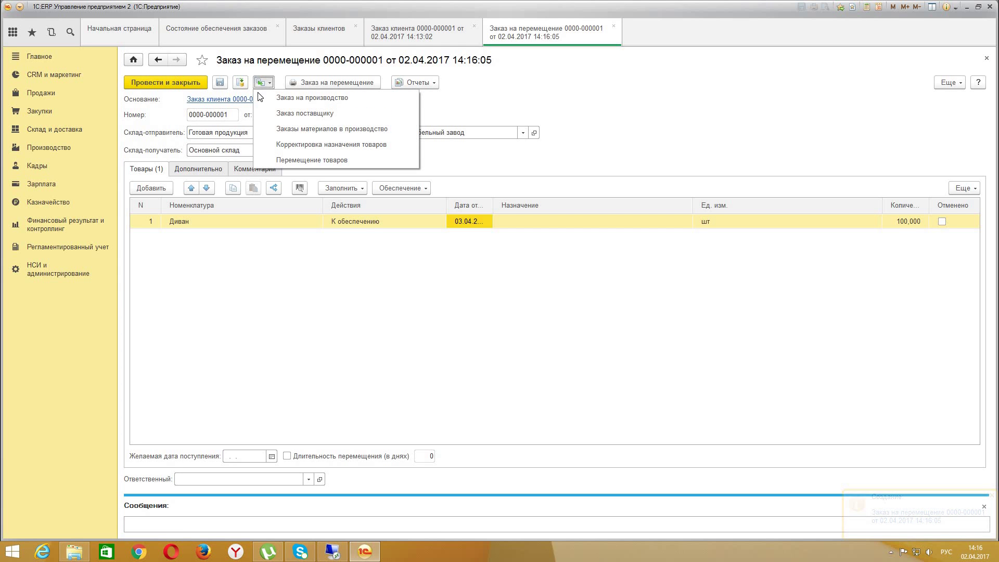
click(184, 68)
click(176, 86)
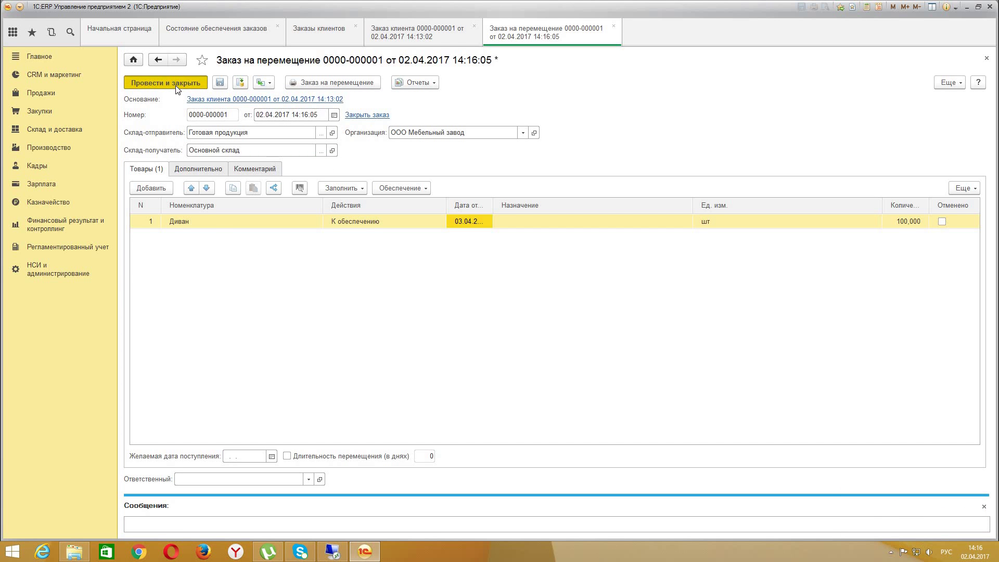
- Regenerate the supply status list and compare the Диван lines of the customer order and the transfer order
click(216, 29)
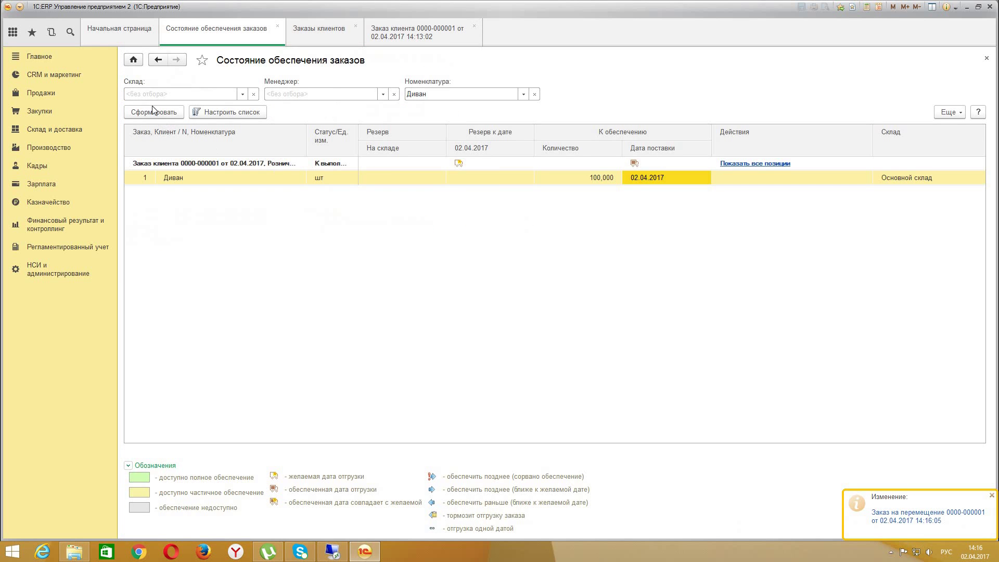
click(165, 107)
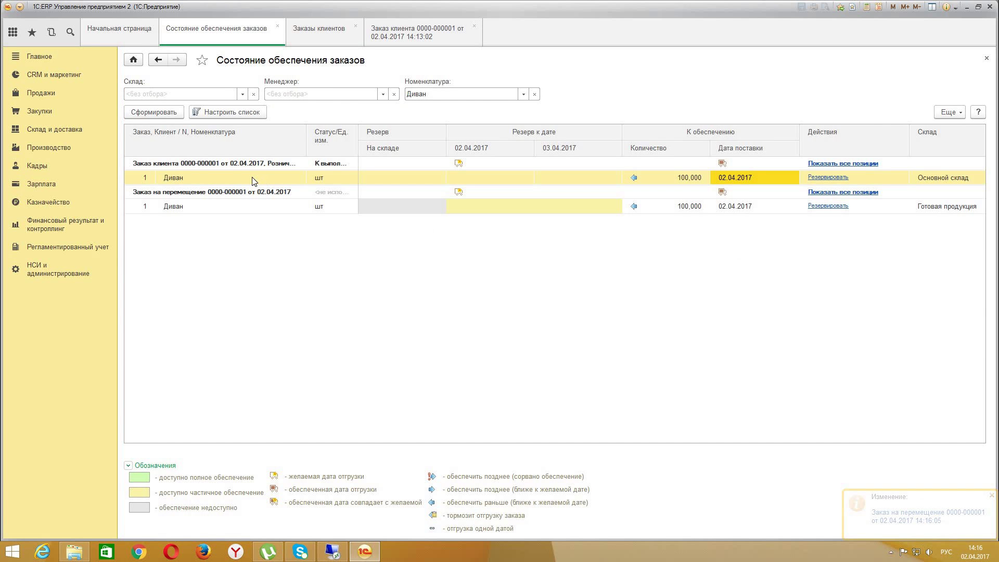
click(250, 203)
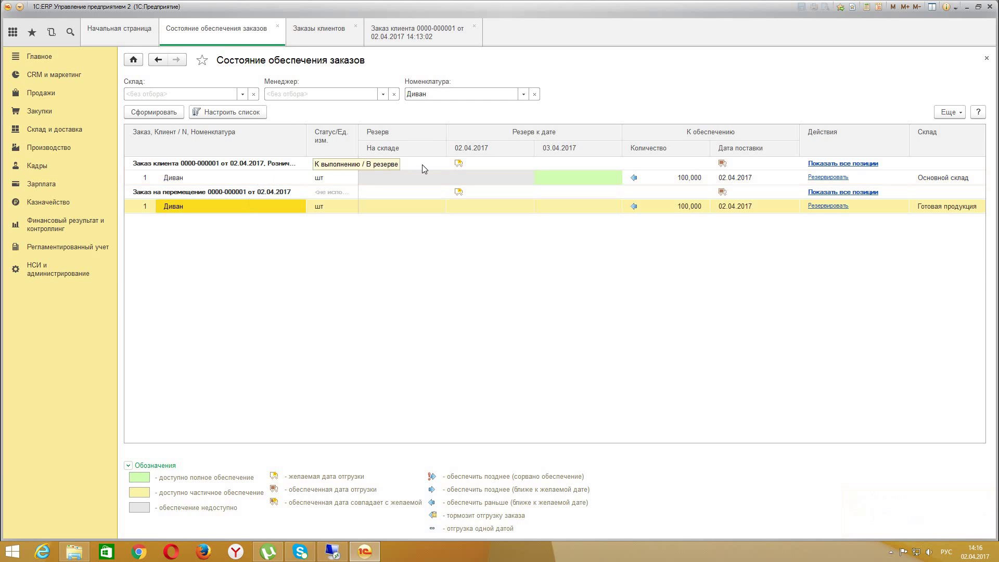
click(285, 176)
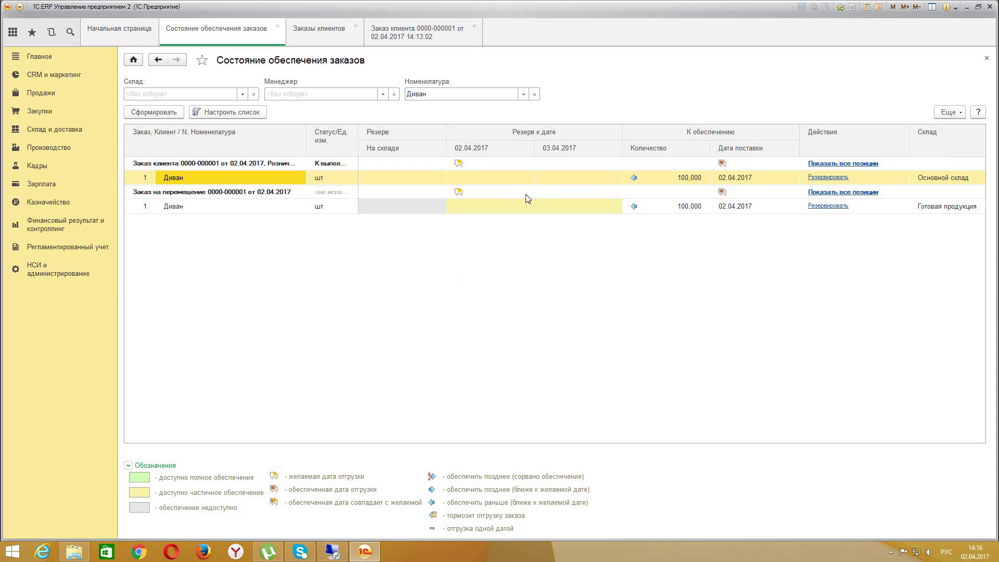
click(462, 176)
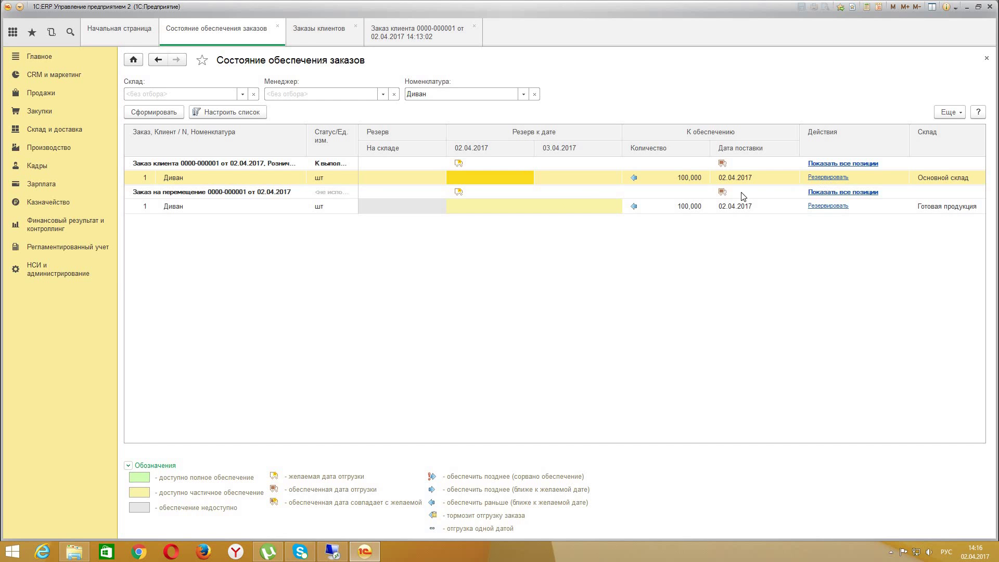
click(717, 180)
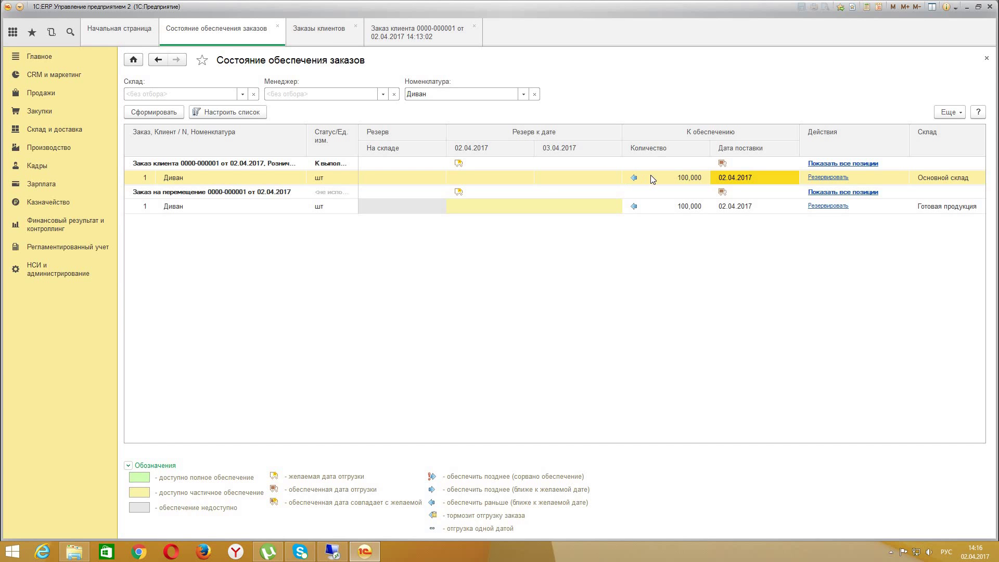
click(633, 178)
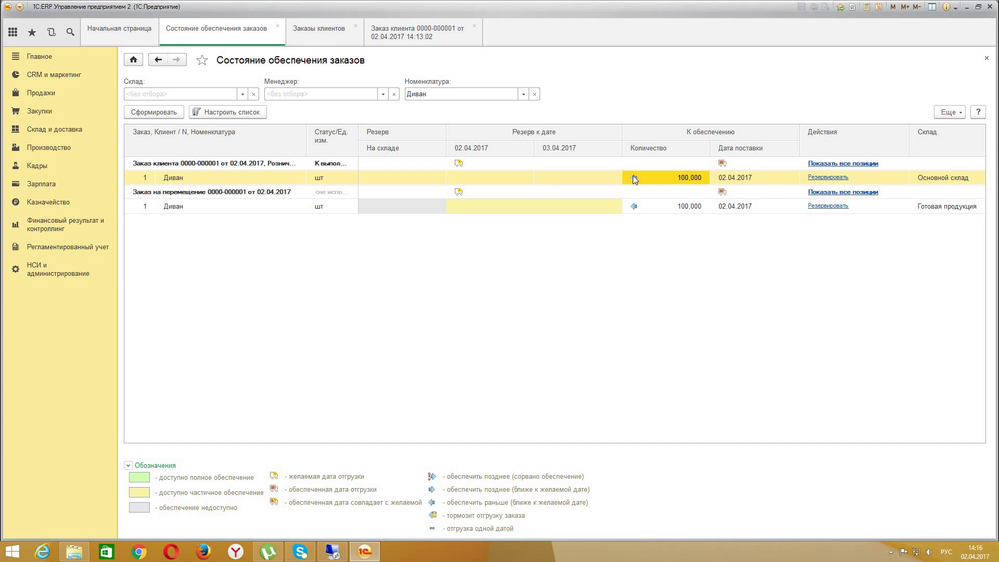
- Reserve the Диван line of the customer order and the Диван line of the transfer order
click(812, 178)
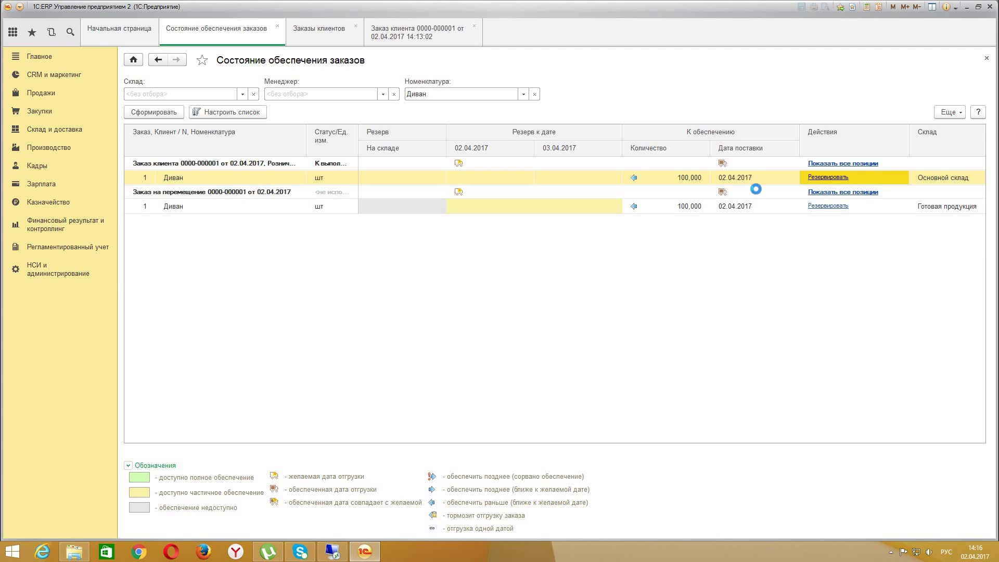
click(565, 181)
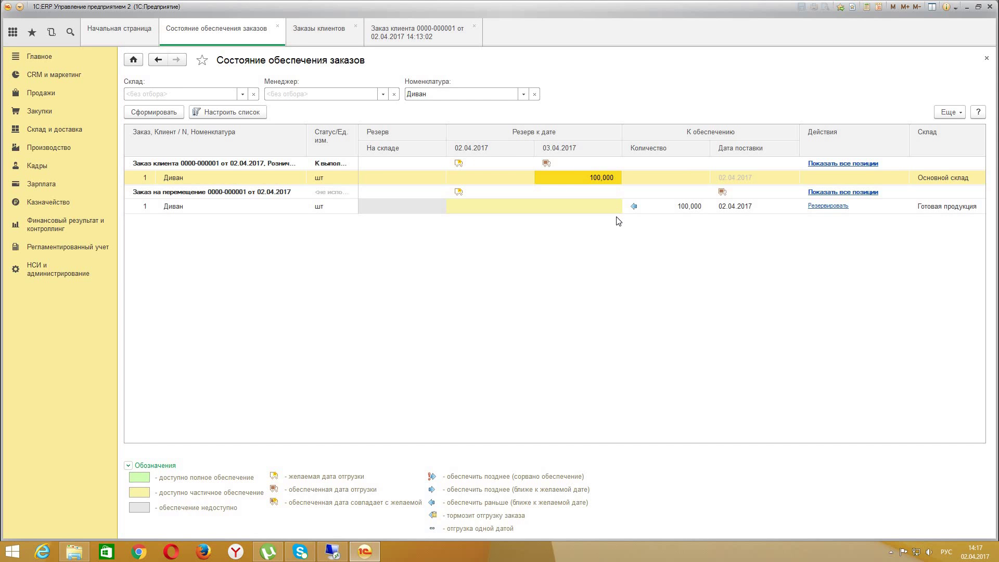
click(611, 203)
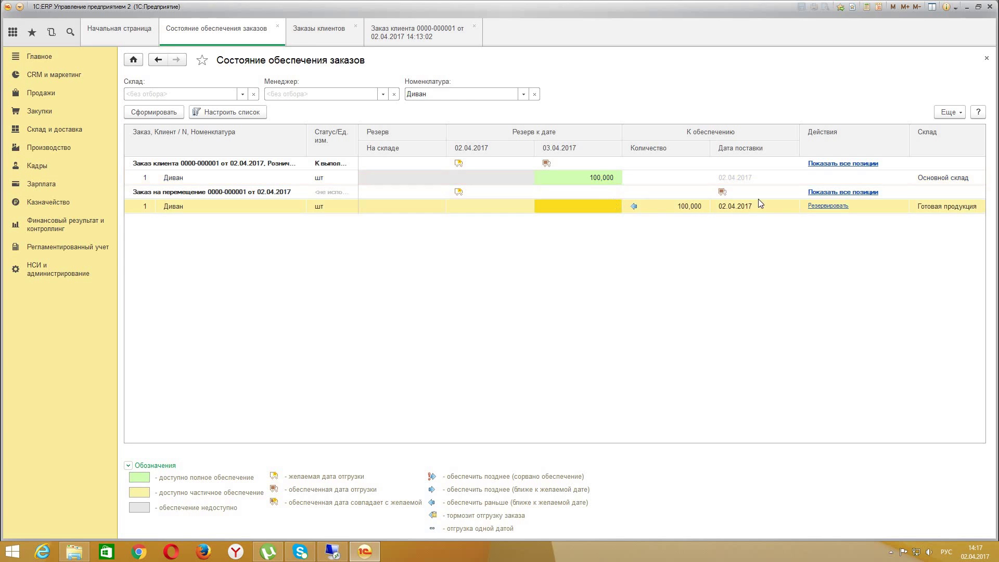
click(811, 205)
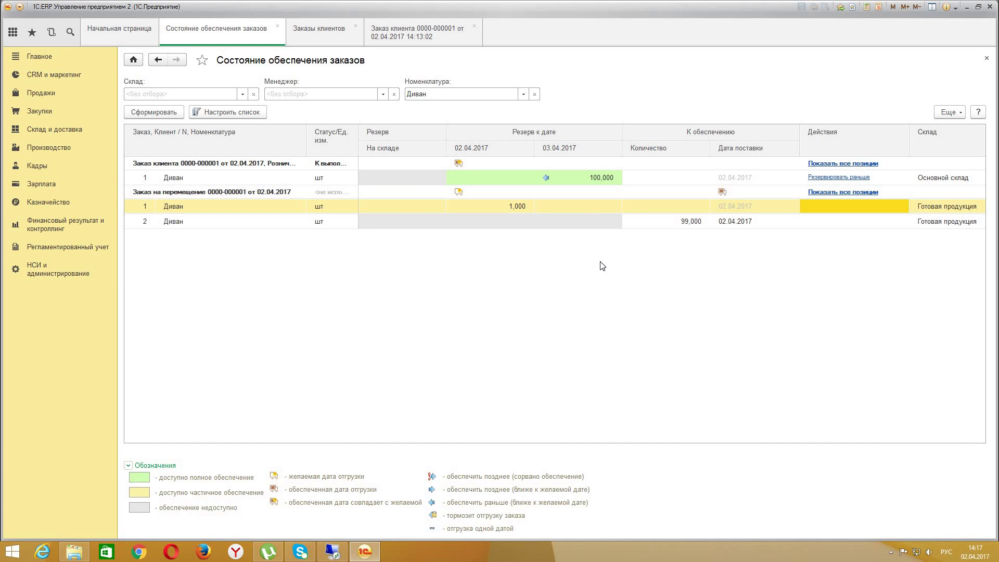
- Compare the reserve dates, quantities and shipping date marks of the Диван lines in the customer order and the transfer order
click(600, 206)
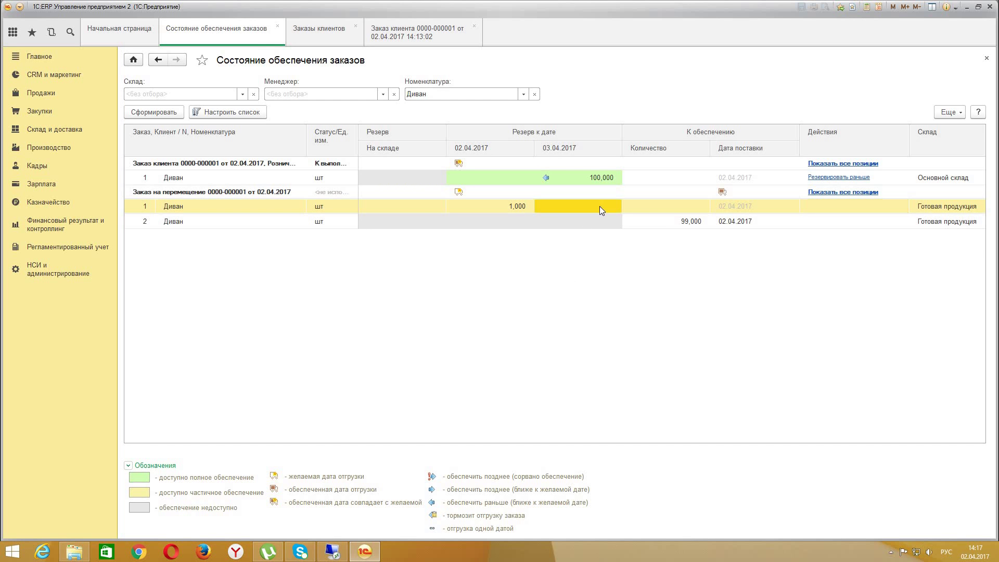
click(518, 210)
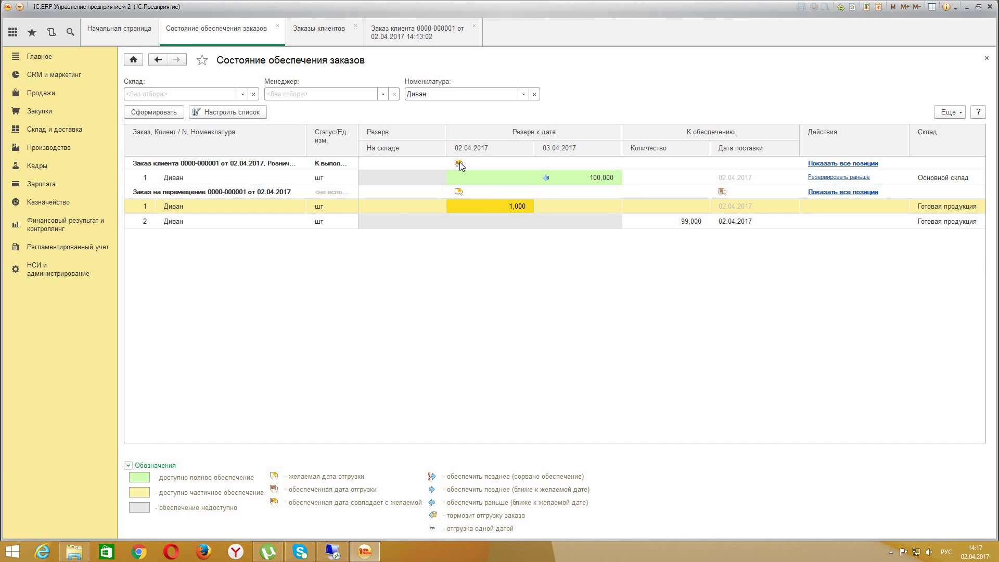
click(473, 192)
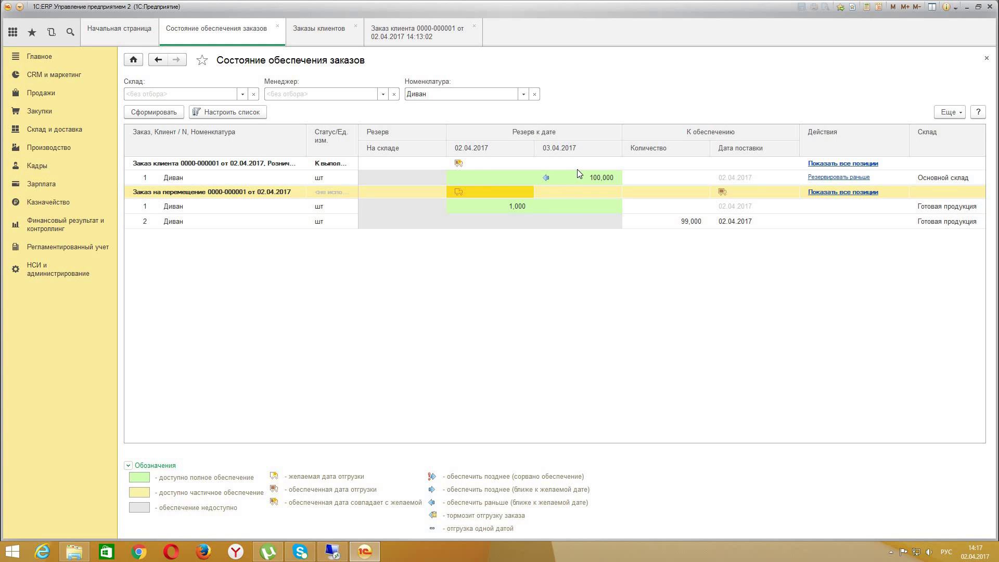
click(499, 178)
click(500, 162)
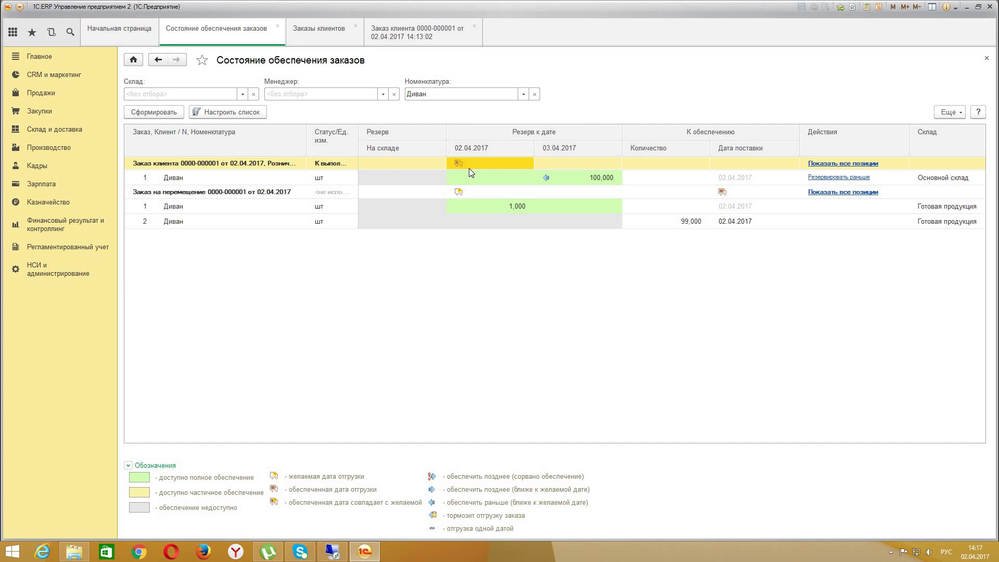
click(452, 178)
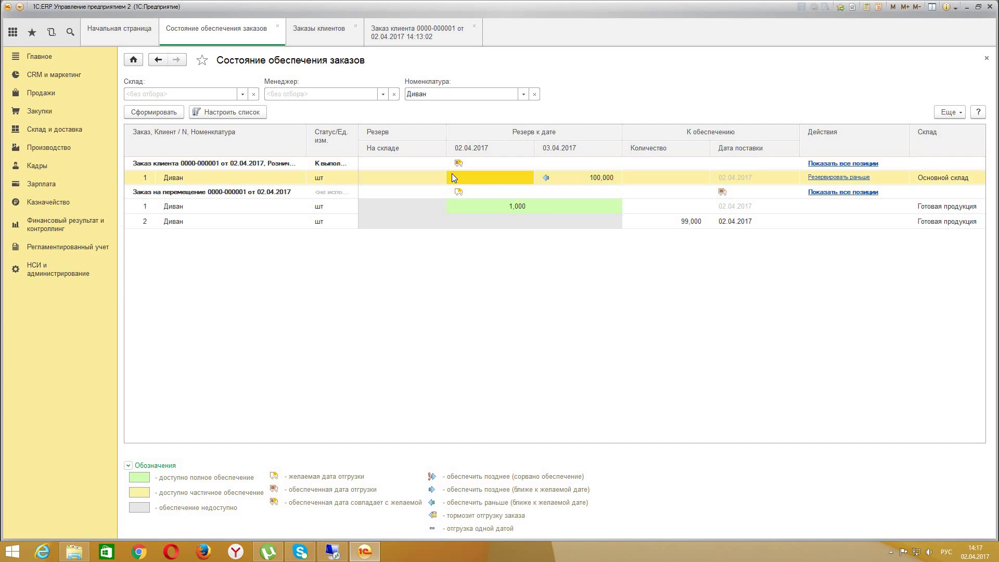
click(472, 207)
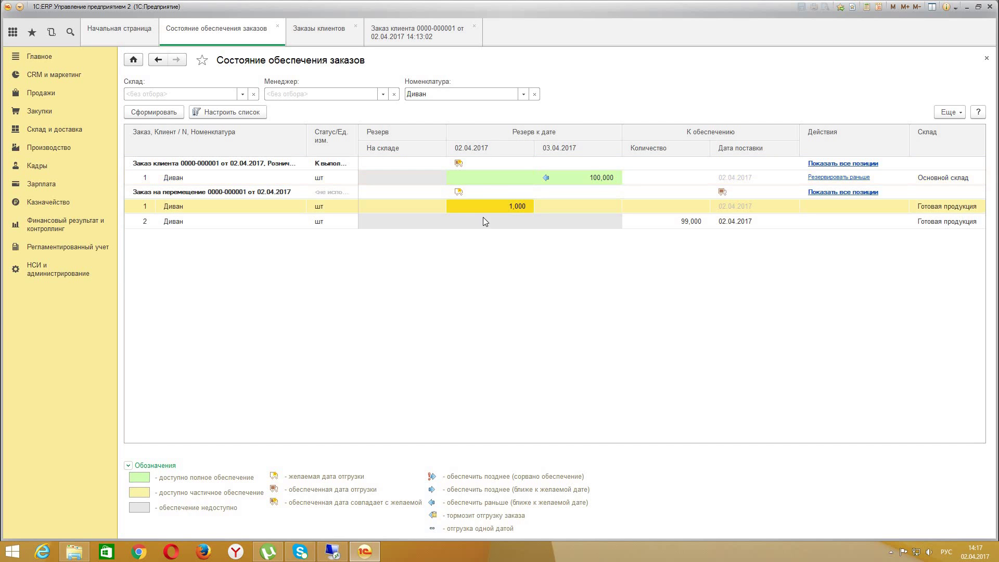
click(566, 176)
click(509, 207)
click(691, 212)
click(590, 197)
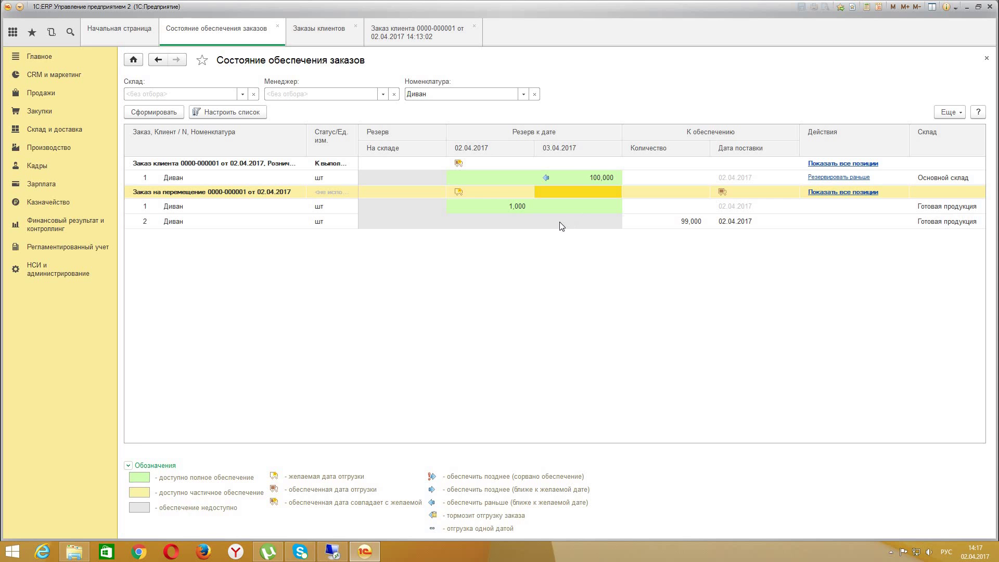
click(570, 176)
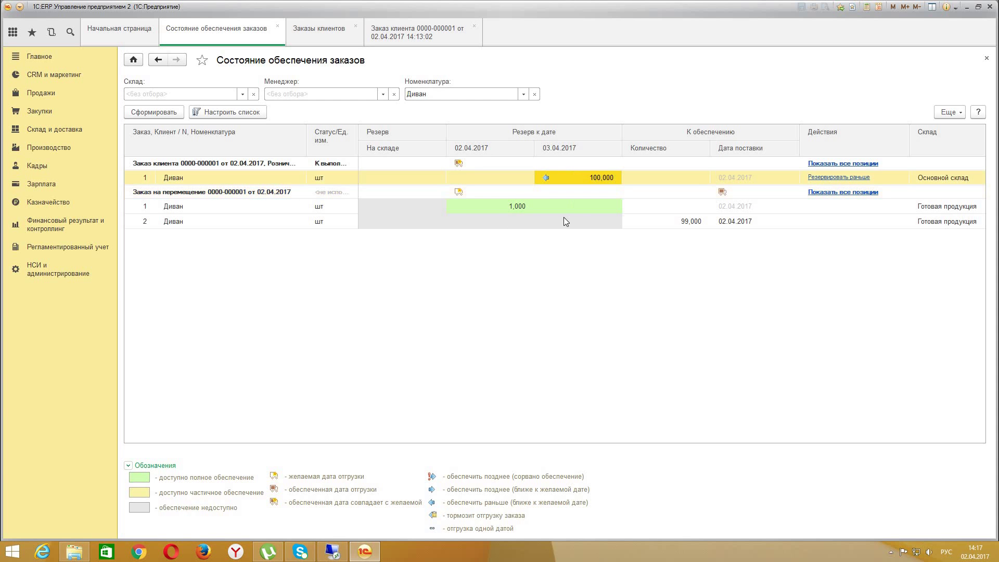
click(542, 192)
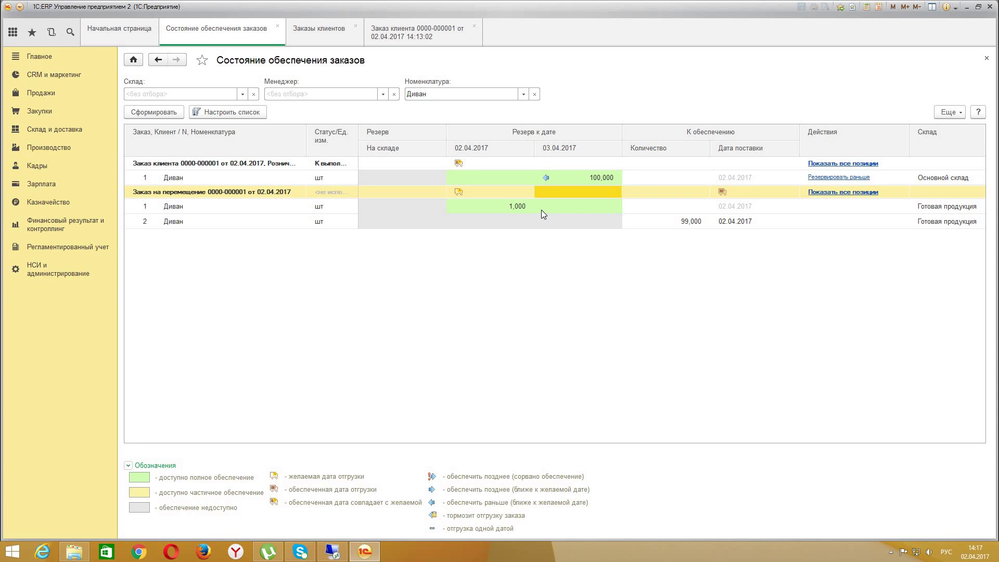
click(545, 176)
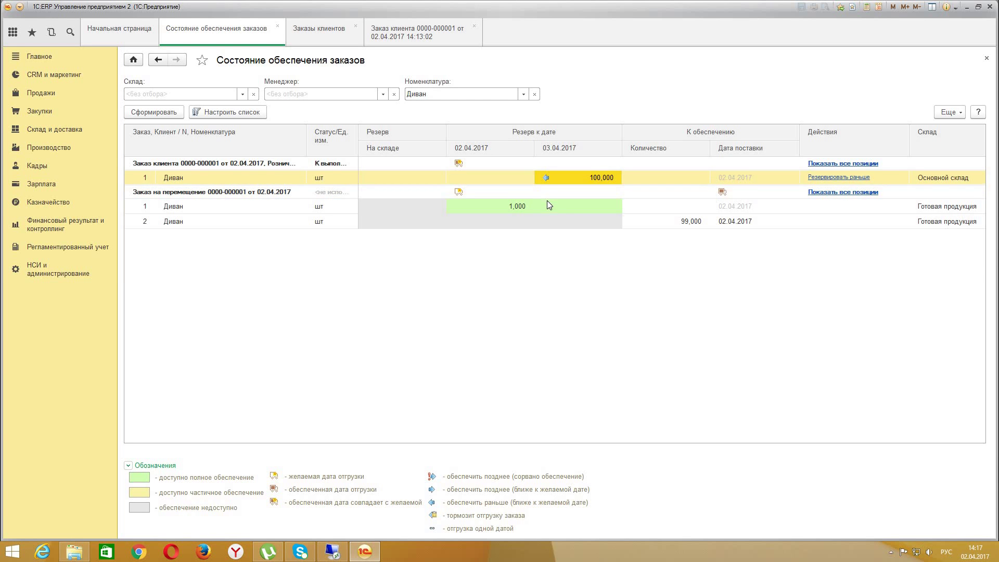
click(548, 201)
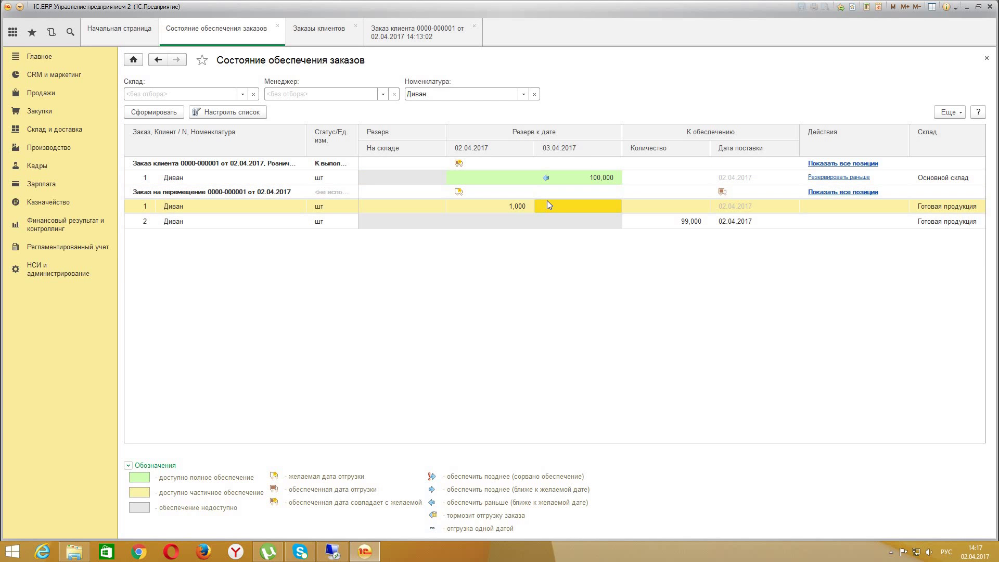
- Reserve the customer order's Диван line for the earlier date, 02.04.2017
click(838, 177)
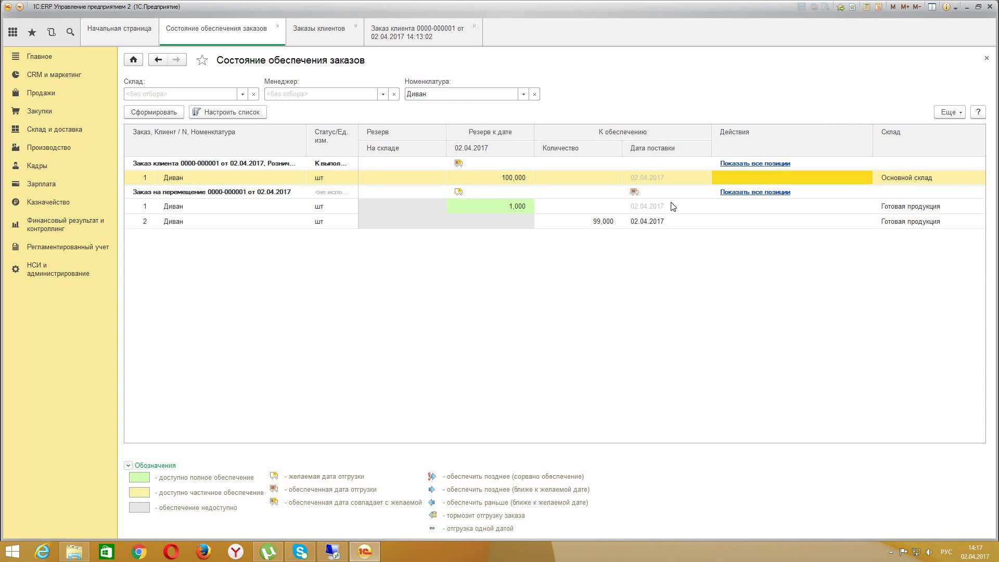
click(513, 179)
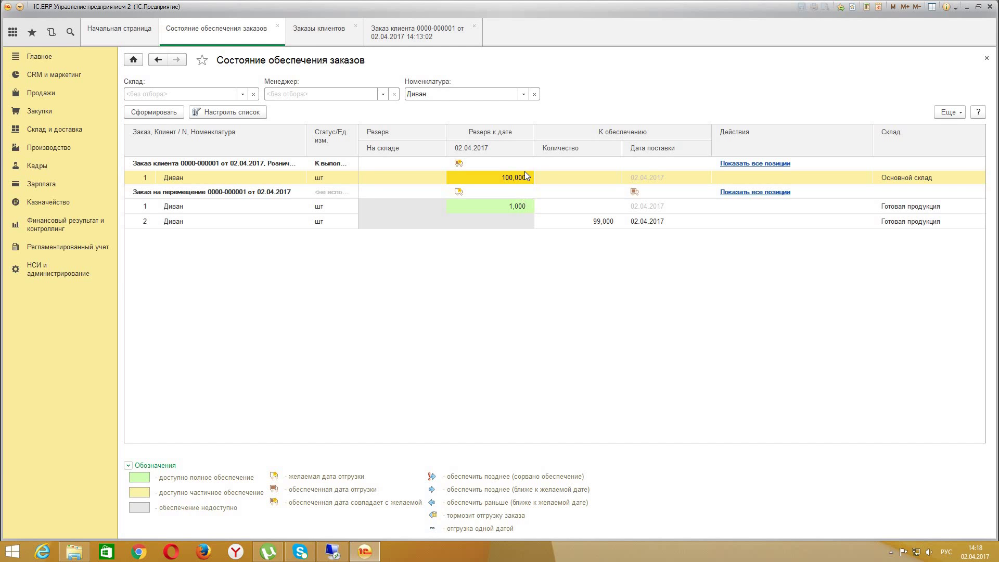
- Compare the reserved quantity of the customer order's Диван line with the reserved and unsupplied quantities of the transfer order
click(514, 211)
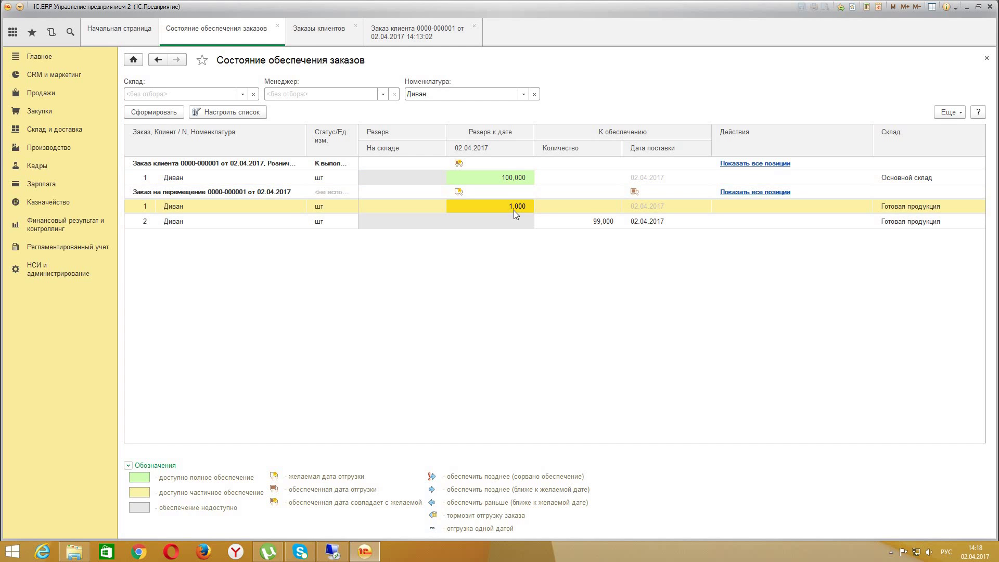
click(509, 219)
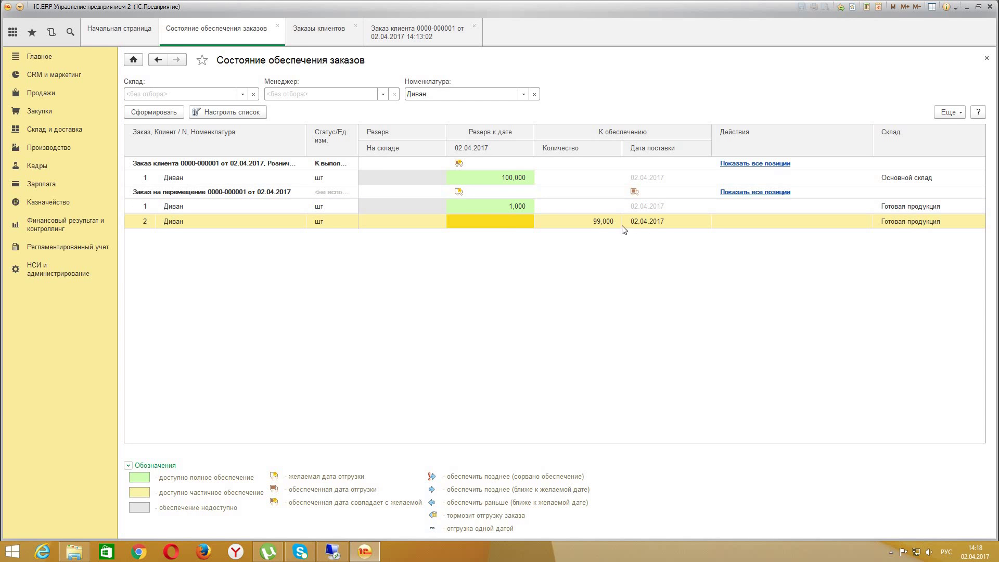
click(599, 225)
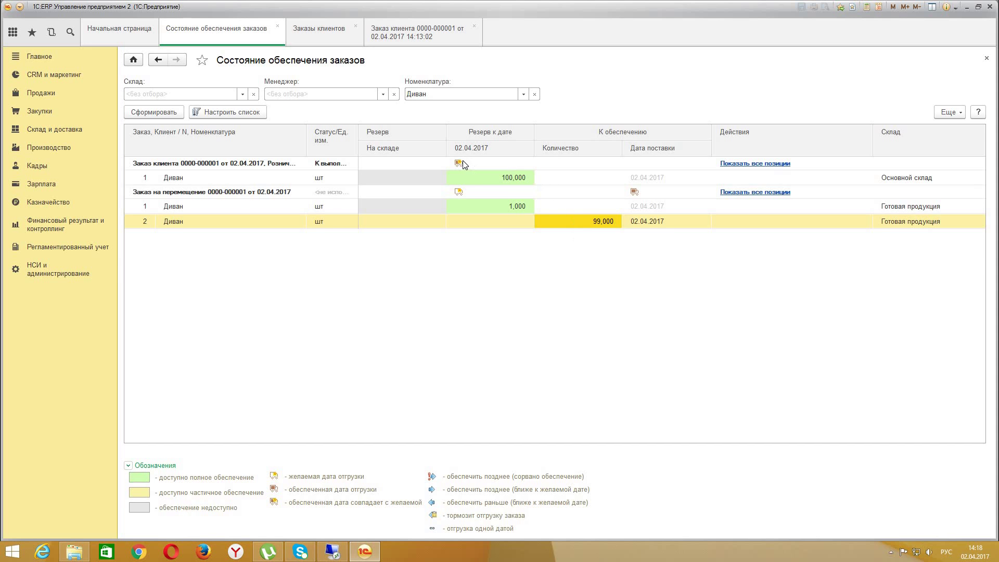
click(474, 177)
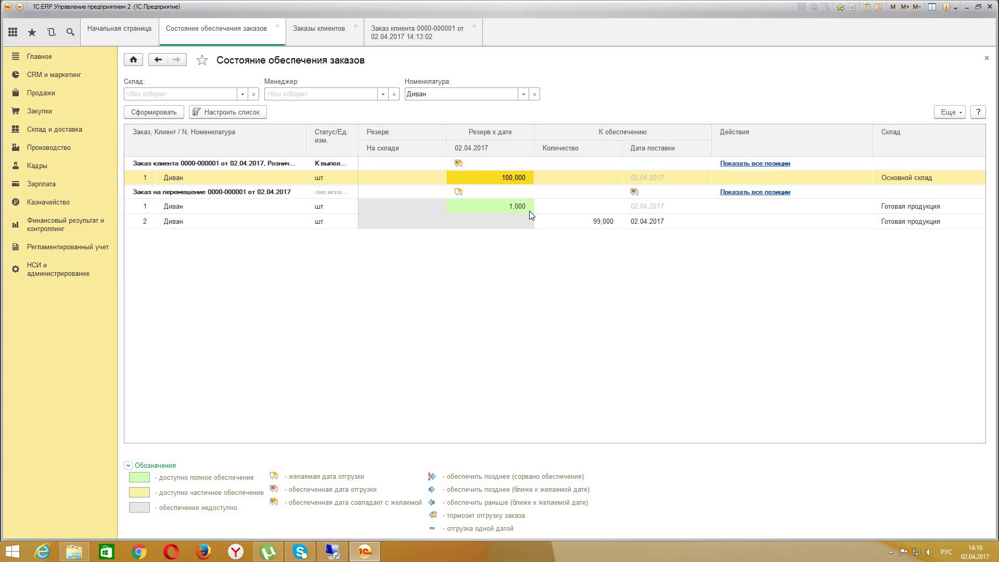
click(509, 206)
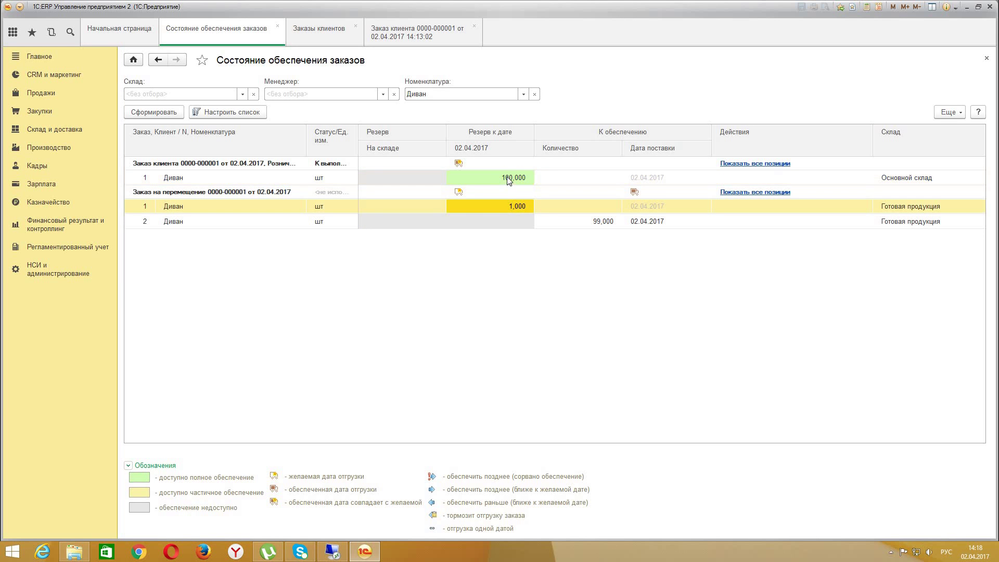
click(509, 179)
click(507, 215)
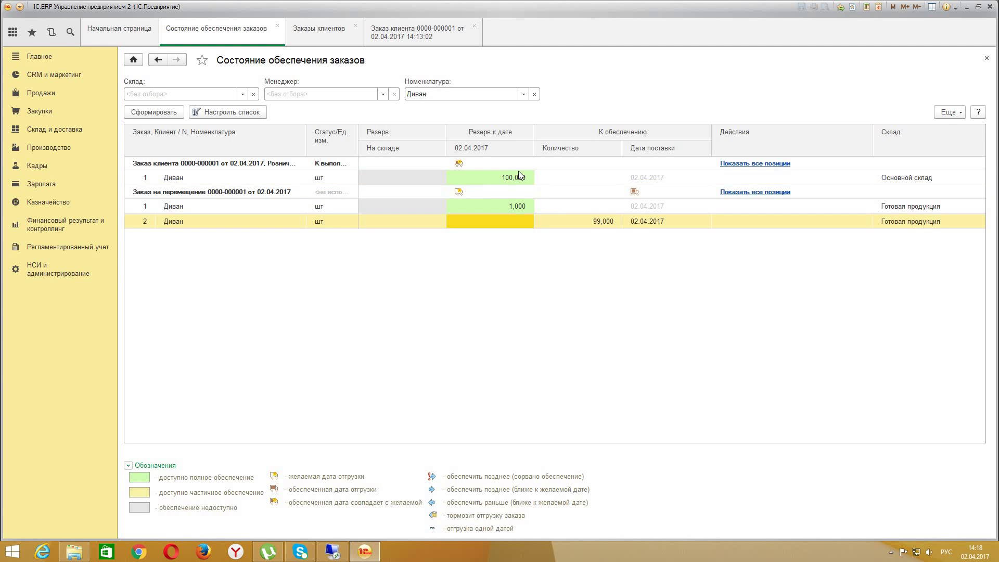
click(517, 175)
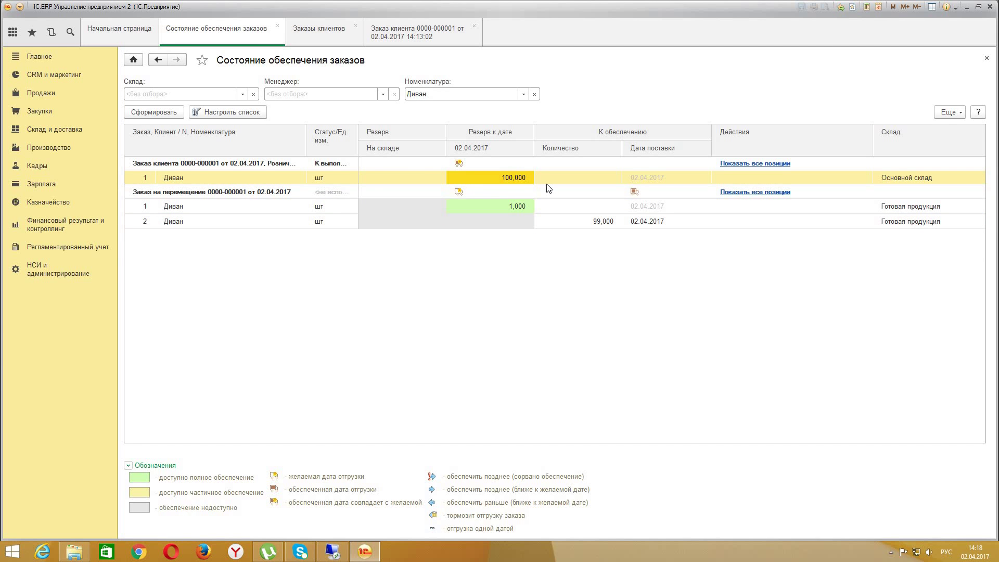
click(519, 209)
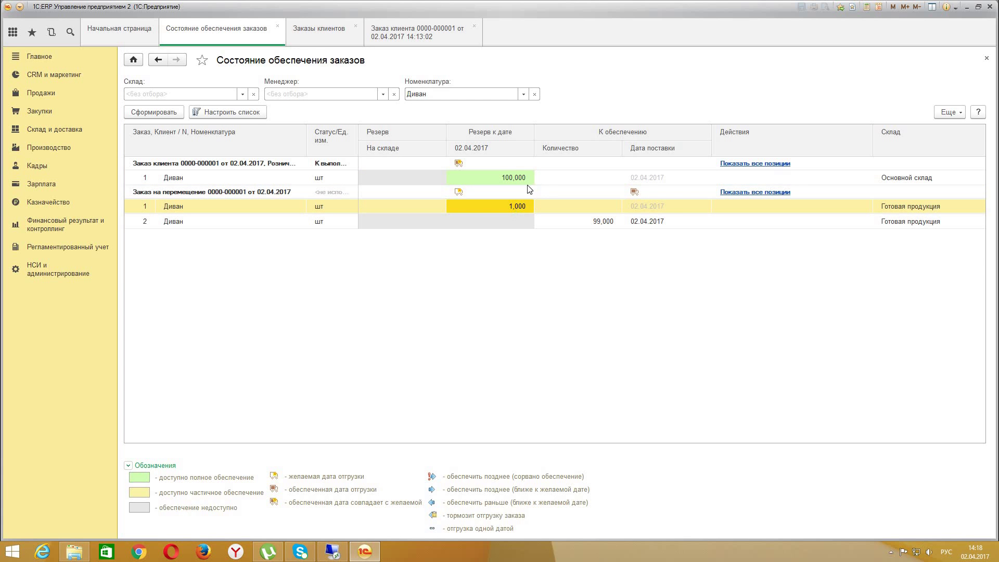
- Open the customer order from its Диван line, try to view the supply status of its goods, and close the order
double_click(509, 179)
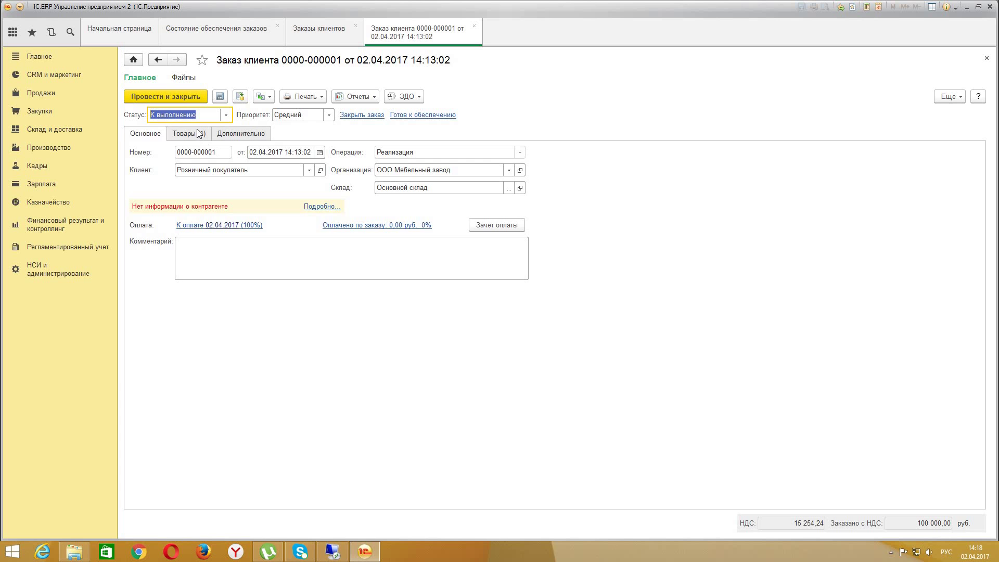
click(197, 134)
click(407, 153)
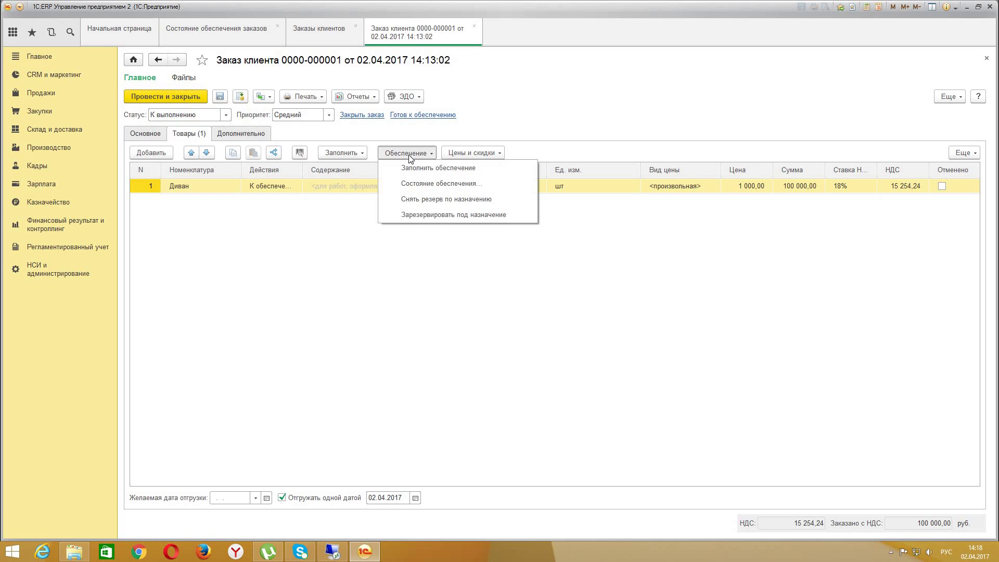
click(435, 181)
click(484, 289)
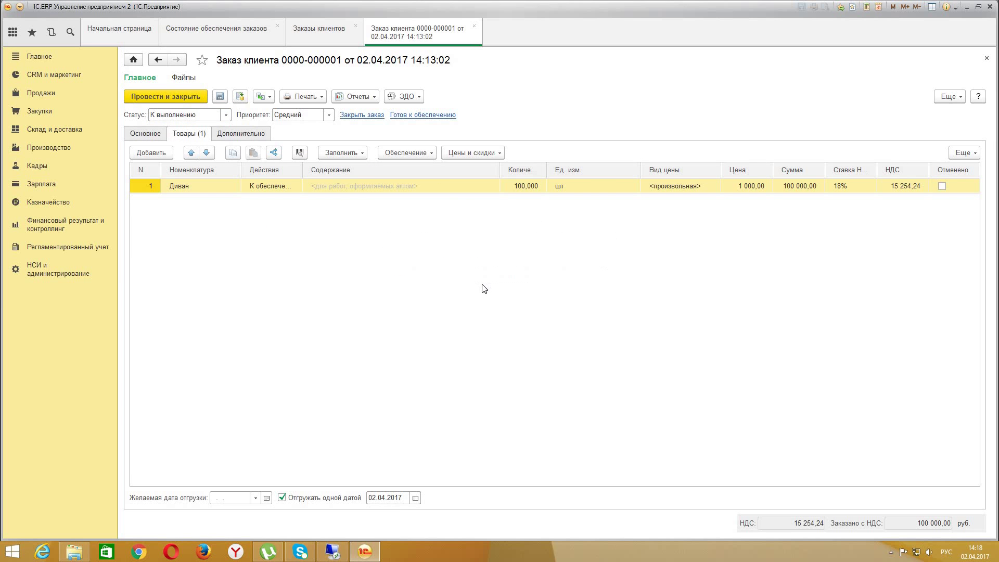
click(987, 59)
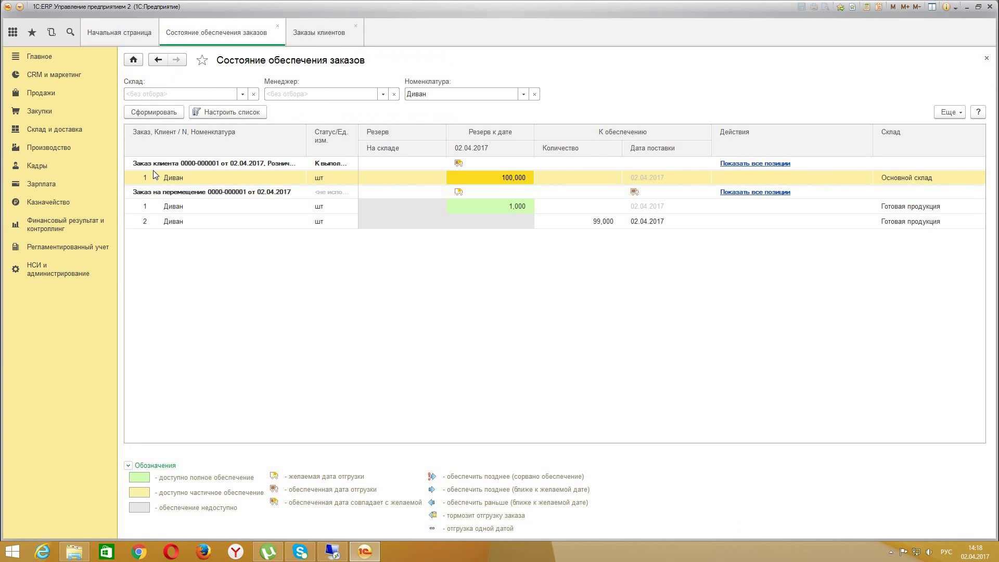
- Reopen the customer order from the customer orders list and display the supply status of its goods
click(319, 33)
click(292, 148)
double_click(292, 148)
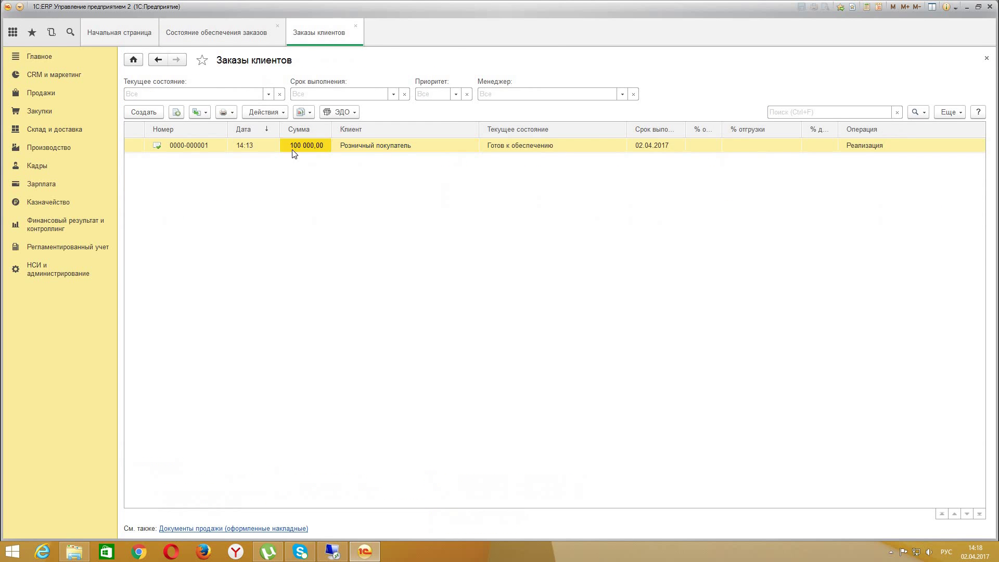
click(187, 134)
click(411, 152)
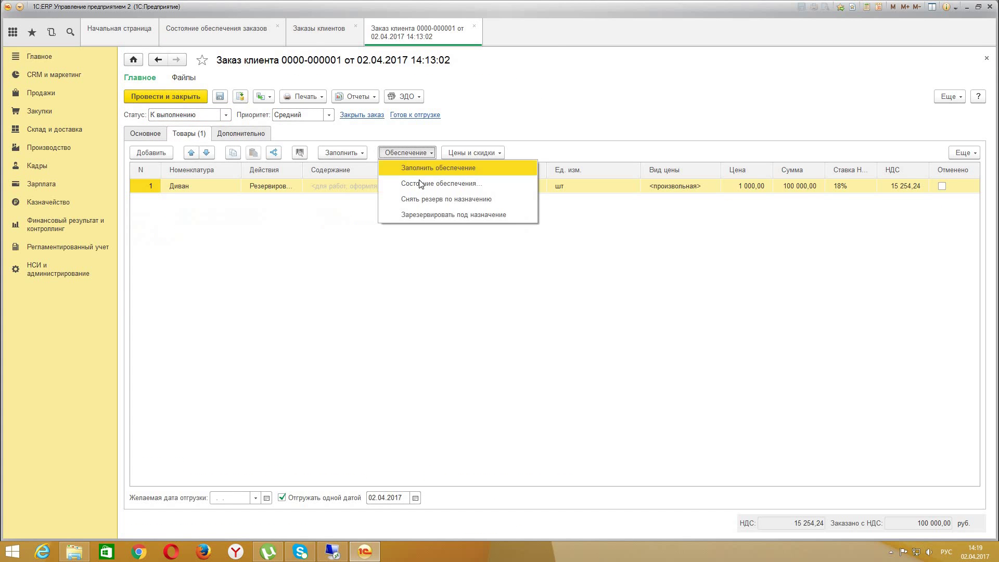
click(419, 180)
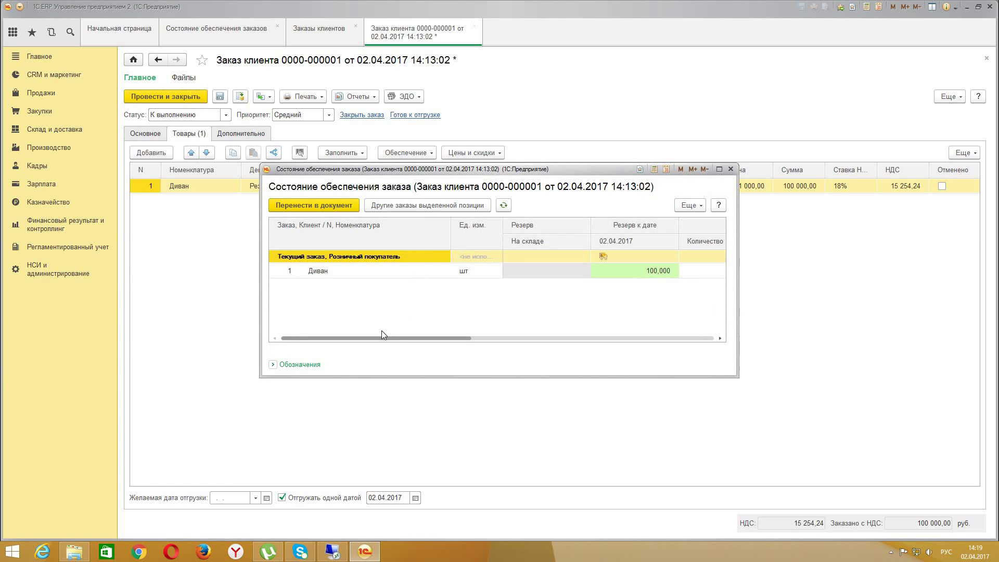
- Examine the reserve and supply columns of the Диван line in the order's supply status, and expand the legend
click(483, 341)
click(483, 341)
click(598, 341)
click(598, 341)
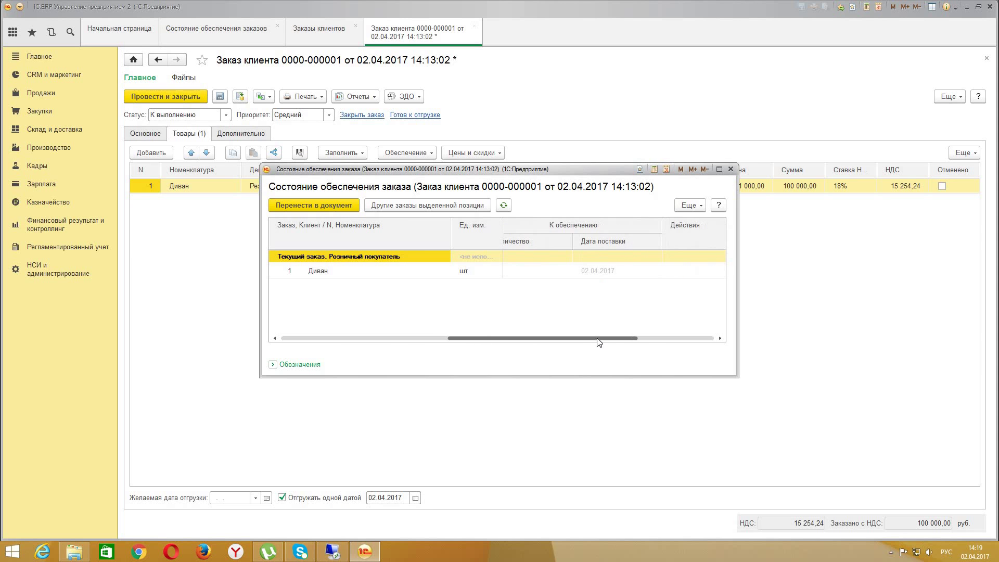
drag(599, 341, 456, 342)
click(274, 366)
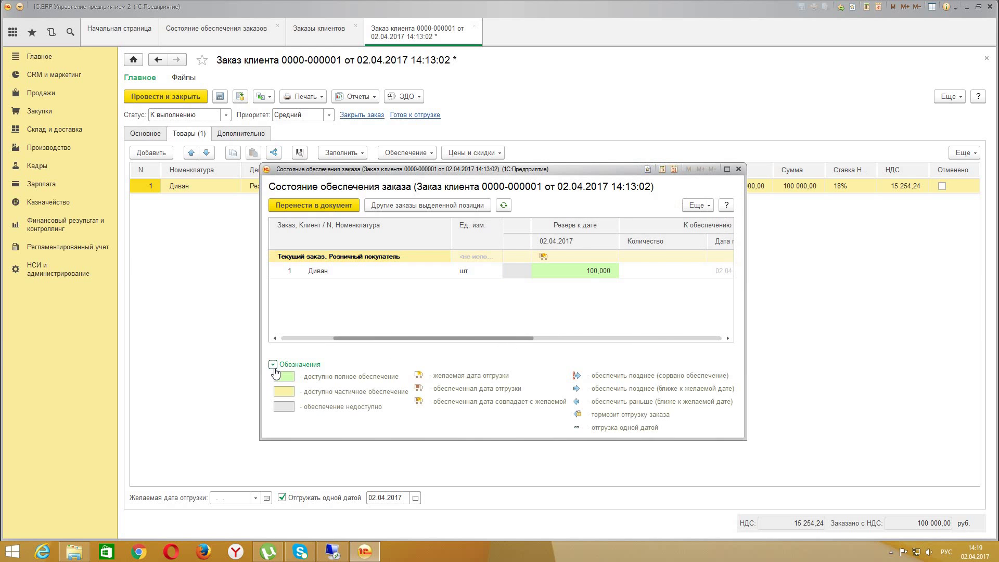
click(586, 271)
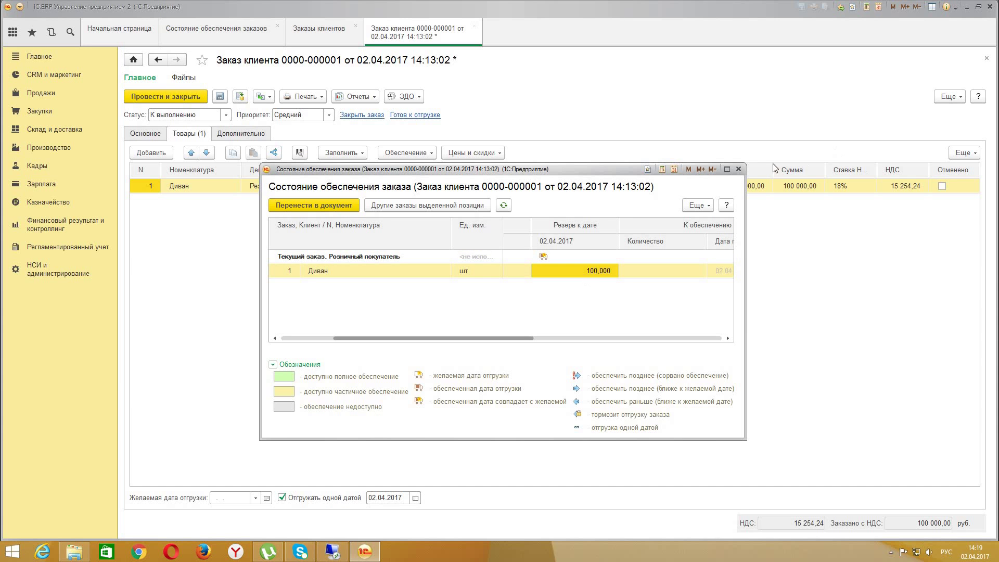
- Close the supply status window, run Зарезервировать под назначение for the customer order's goods, and save the order when asked
click(739, 169)
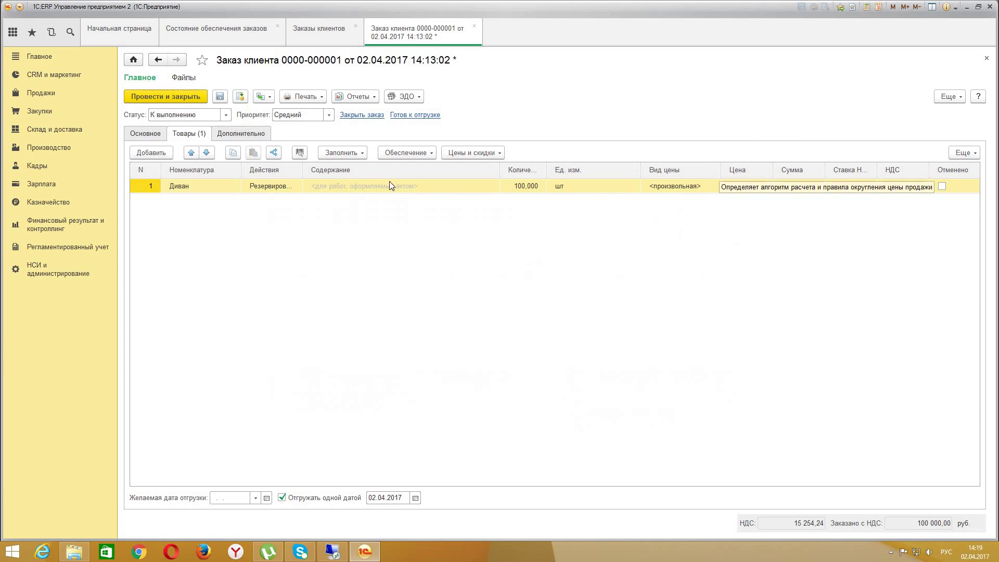
click(419, 151)
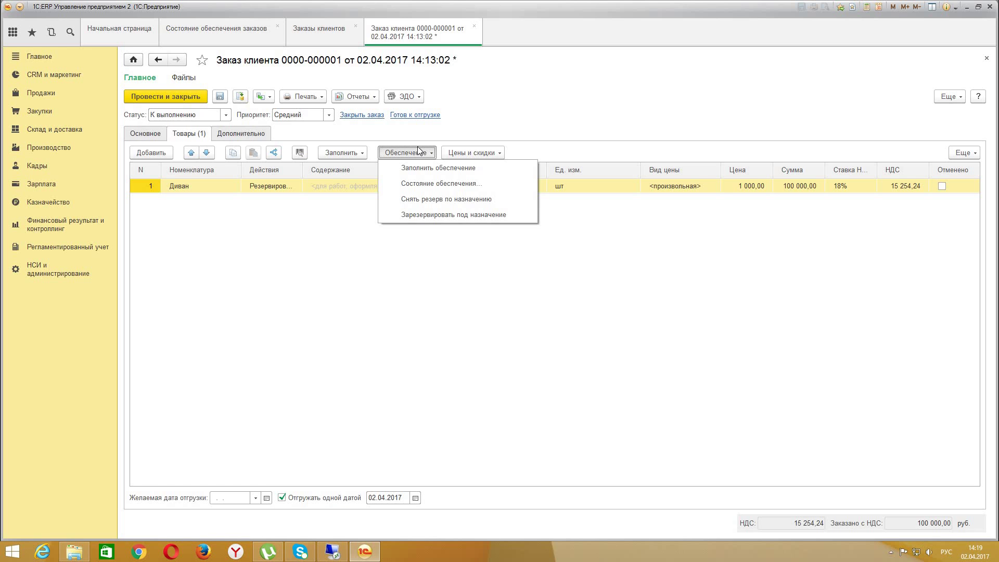
click(410, 213)
click(471, 286)
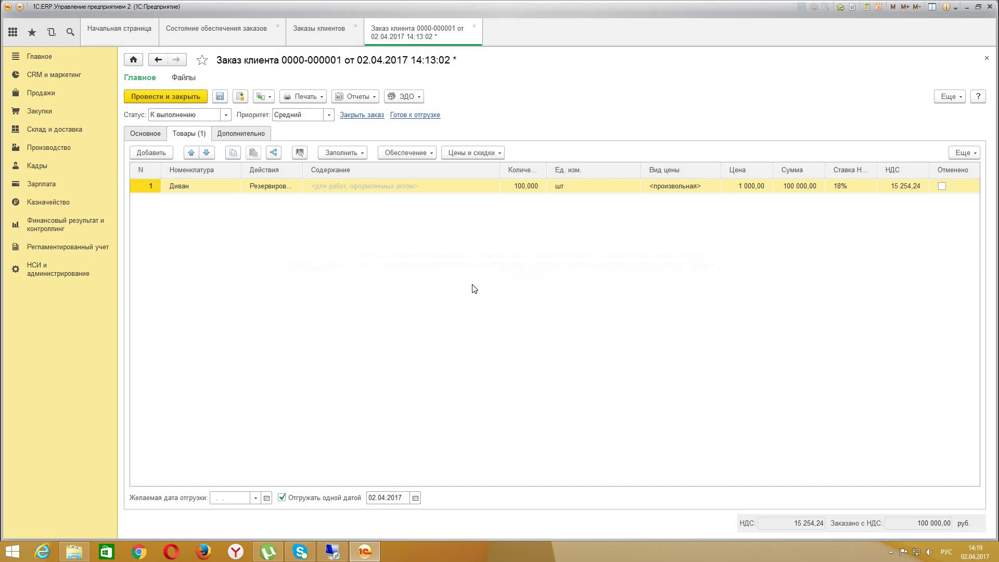
key(Return)
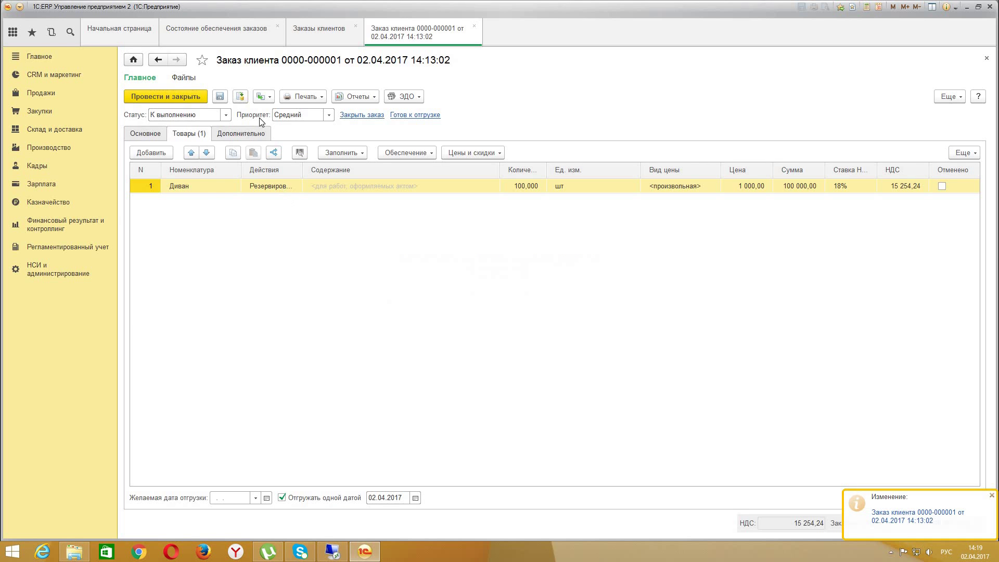
- Post and close the customer order, and refresh the supply status of orders filtered by Диван
click(147, 134)
click(177, 97)
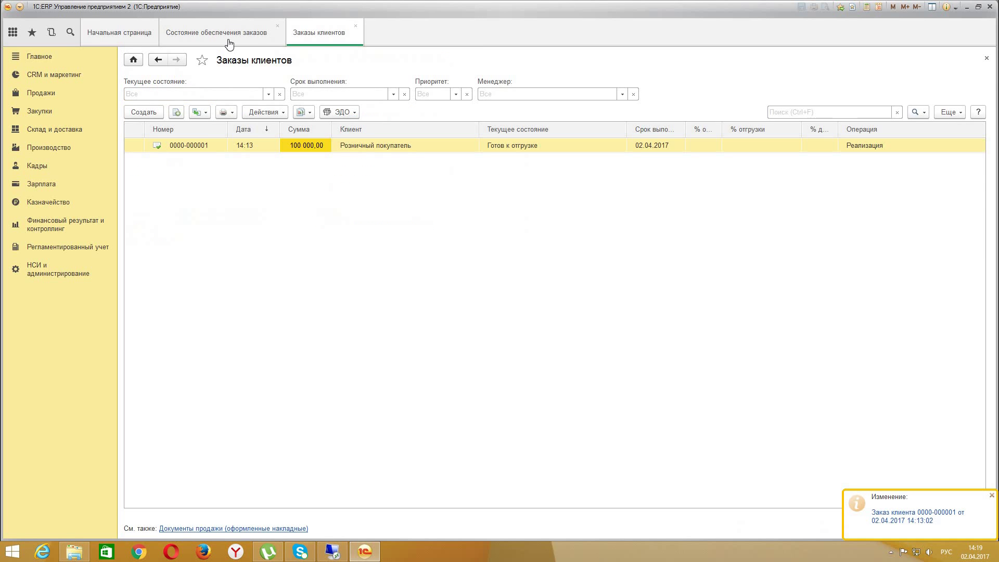
click(228, 36)
click(154, 114)
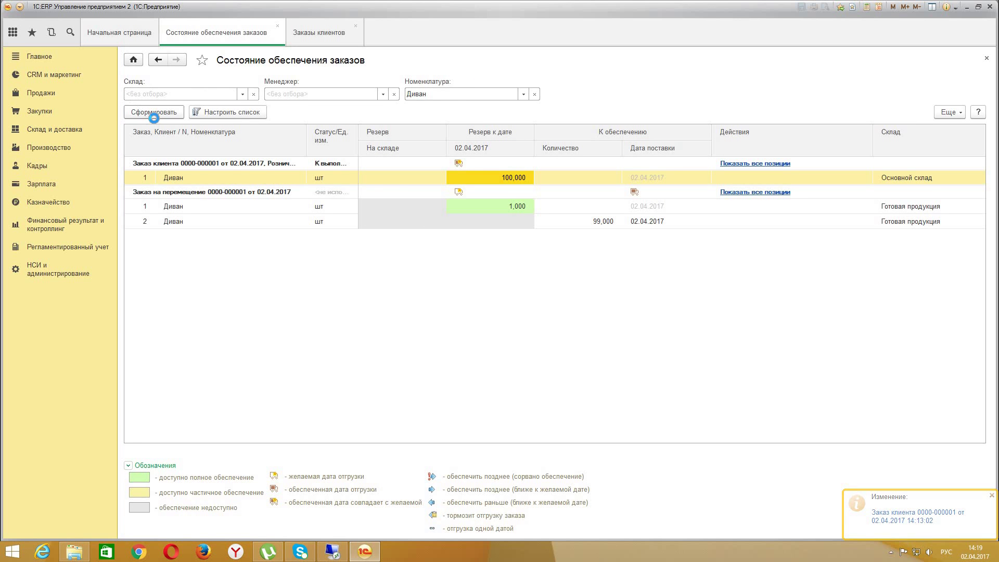
- Toggle the transfer order between all items and filtered items, and compare its Диван lines' reserve cells with the customer order's
click(726, 195)
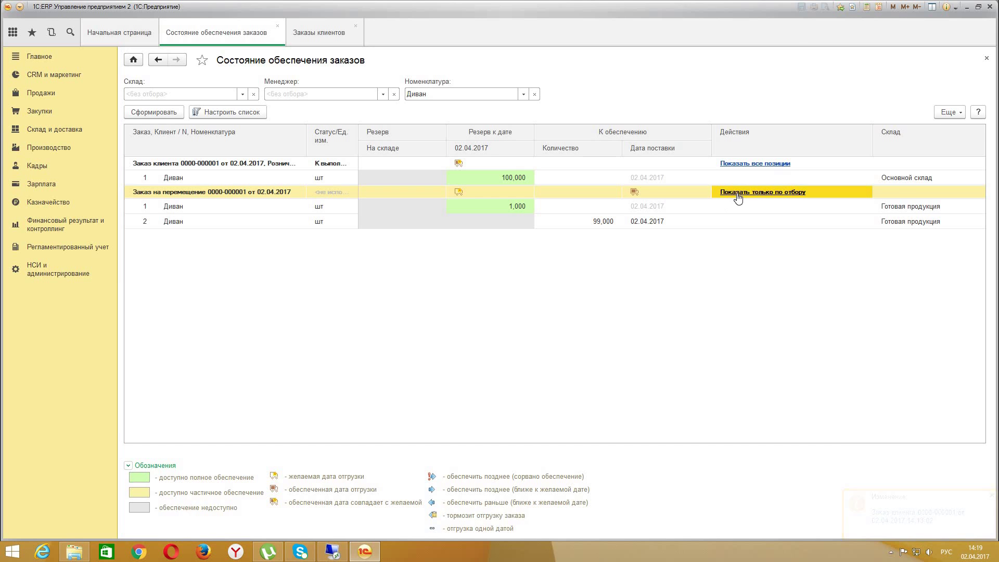
click(737, 193)
click(513, 206)
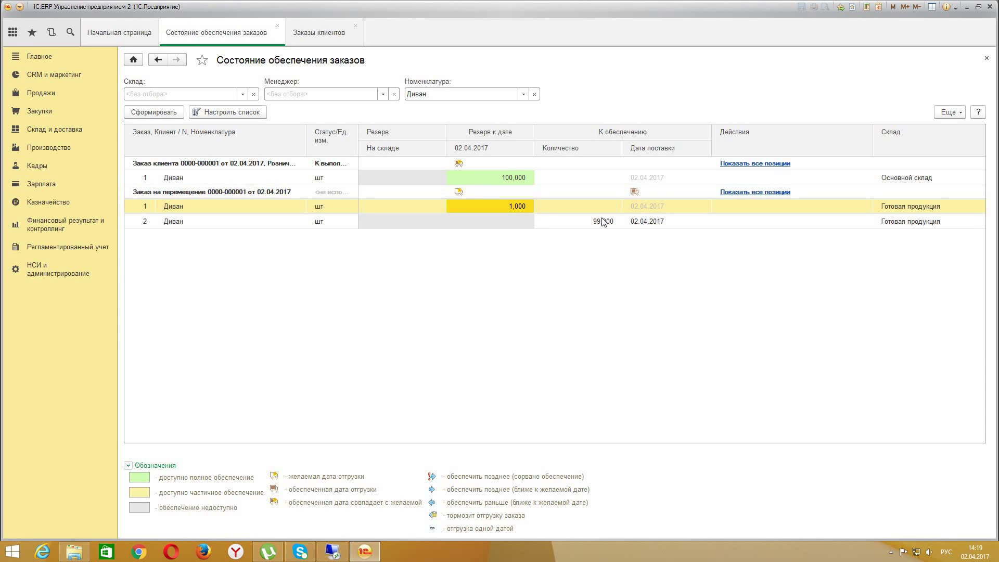
click(523, 225)
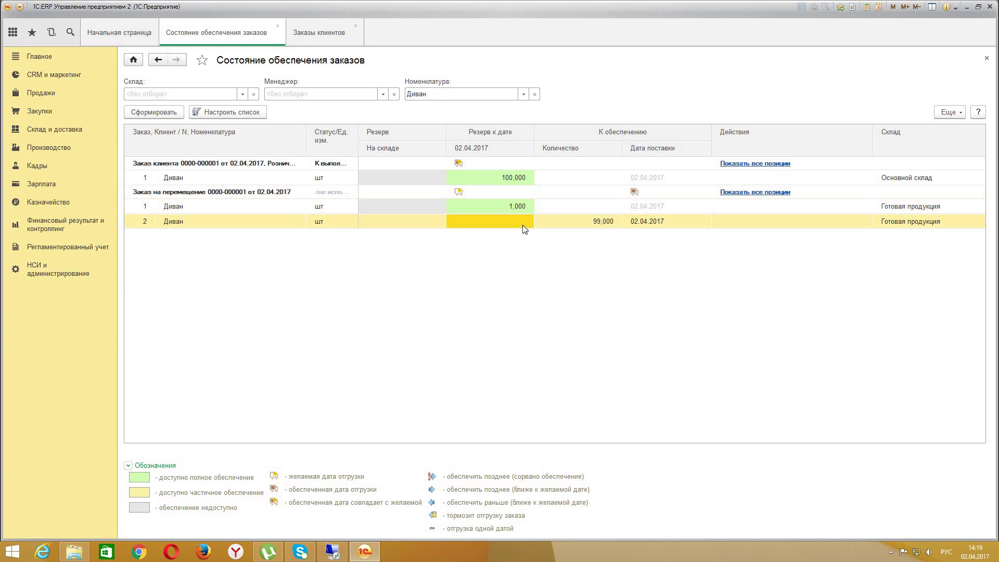
click(520, 178)
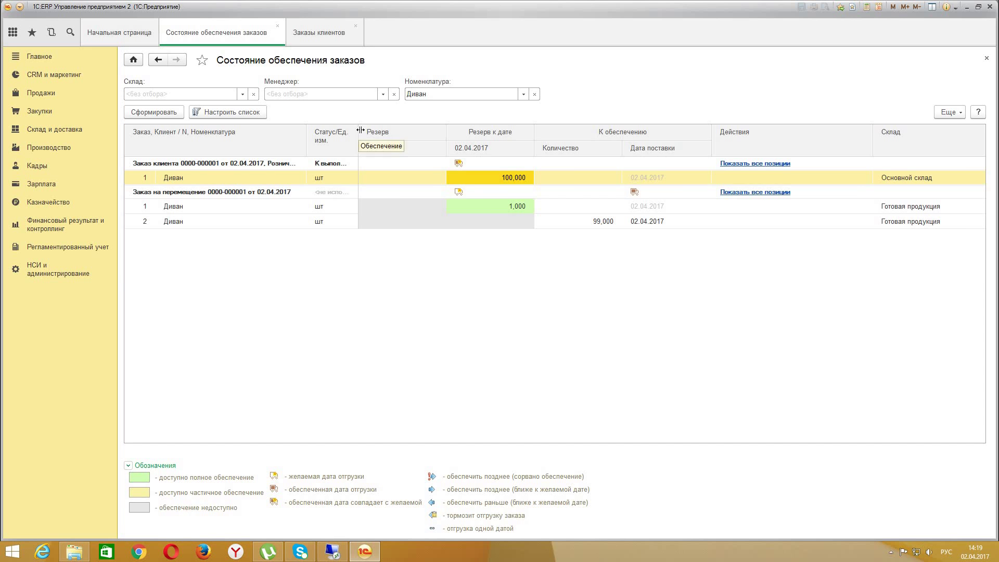
- Widen the Статус/Ед. изм. column and examine the transfer order's reserved quantity and its quantity still to be supplied
drag(360, 130, 329, 134)
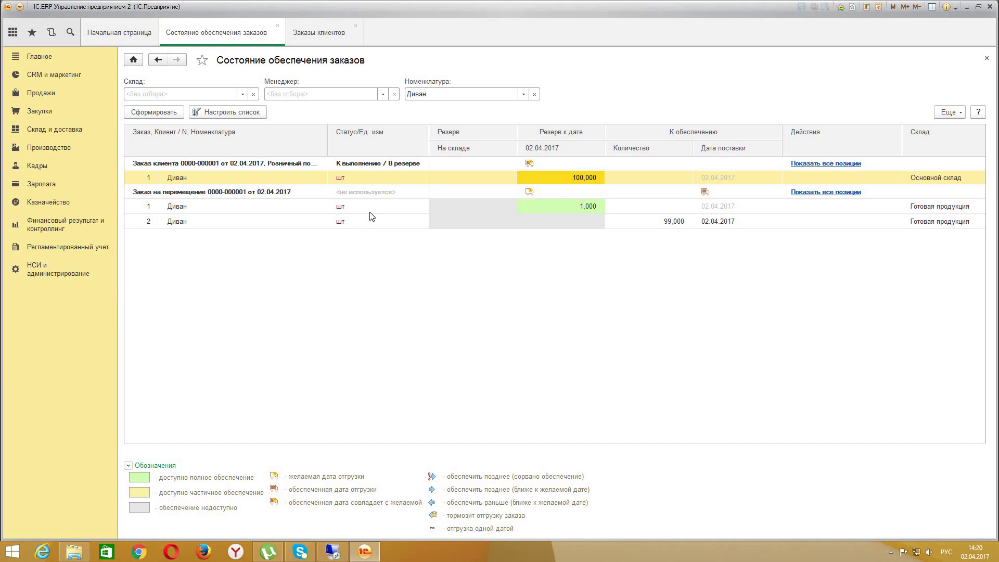
click(558, 208)
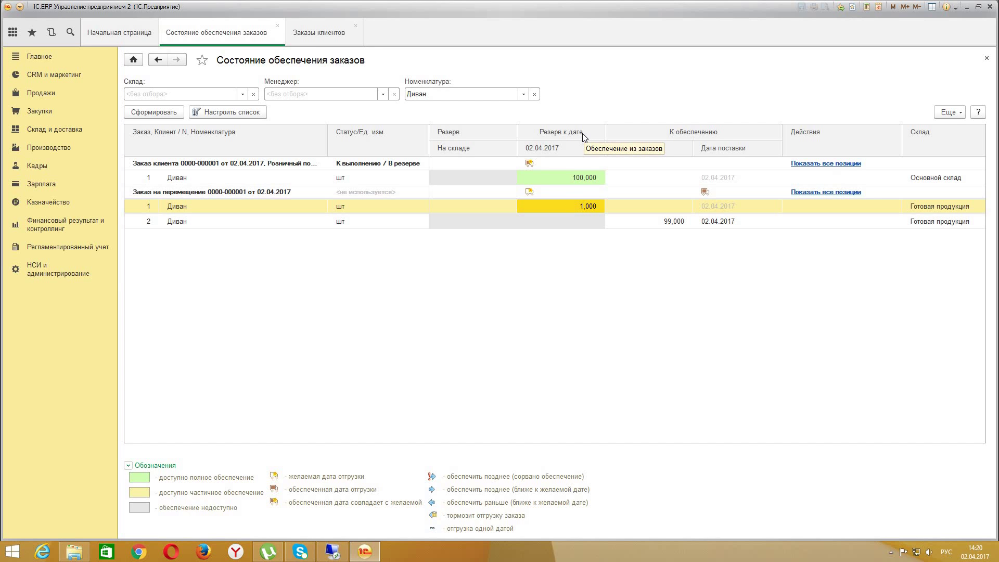
click(663, 222)
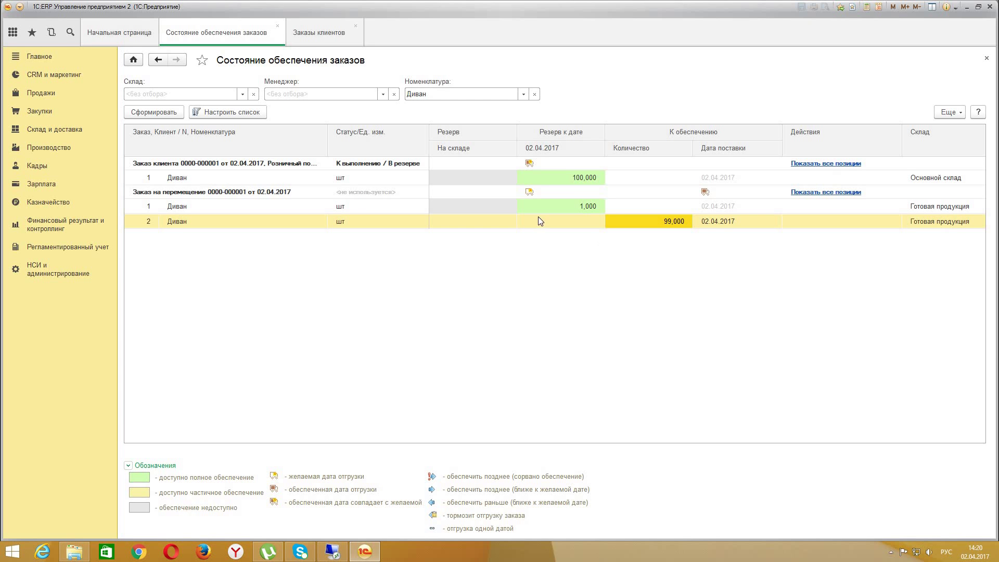
- Open the transfer order from the transfer orders list, check its two Диван lines, close it, and return to the order supply status
click(55, 130)
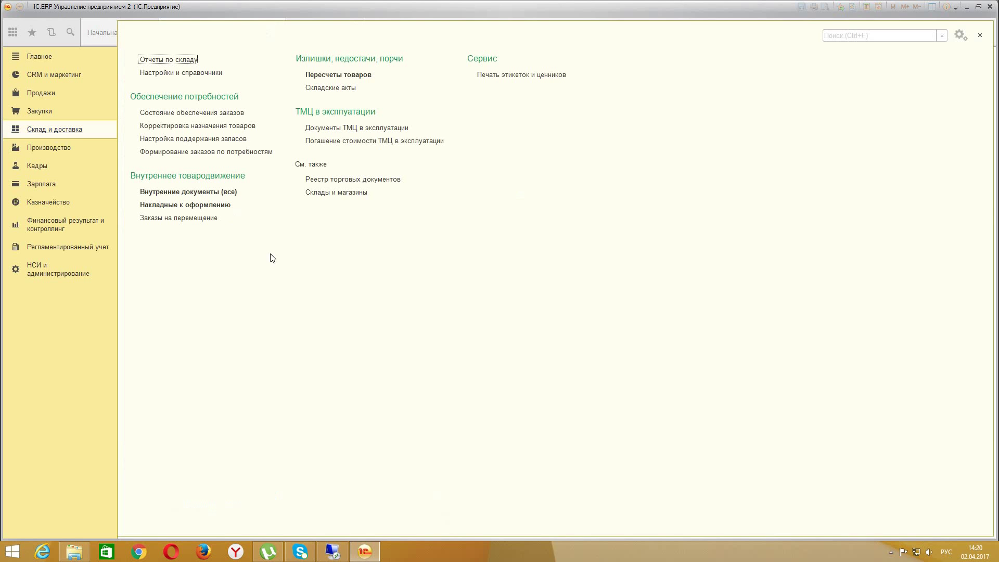
click(201, 218)
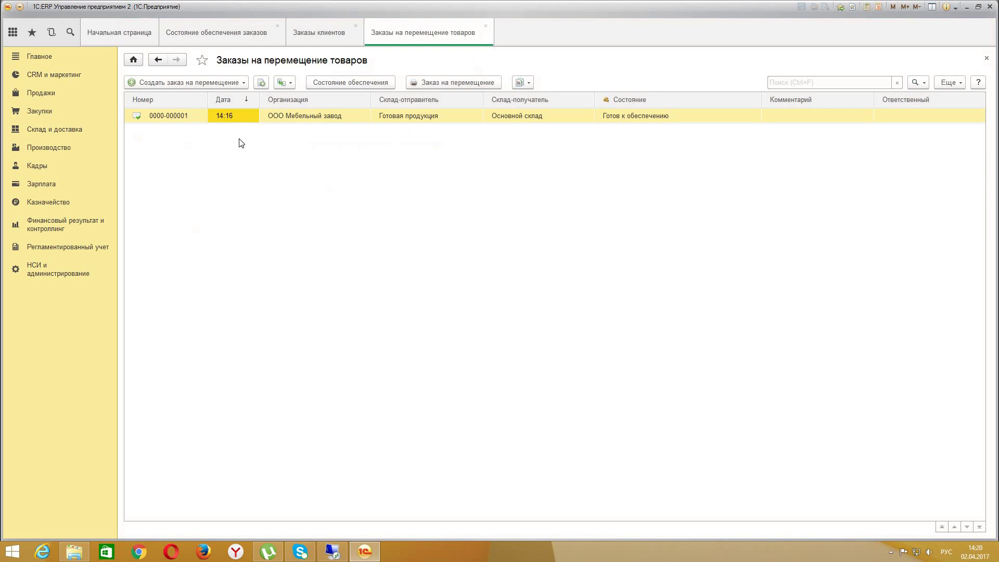
double_click(258, 116)
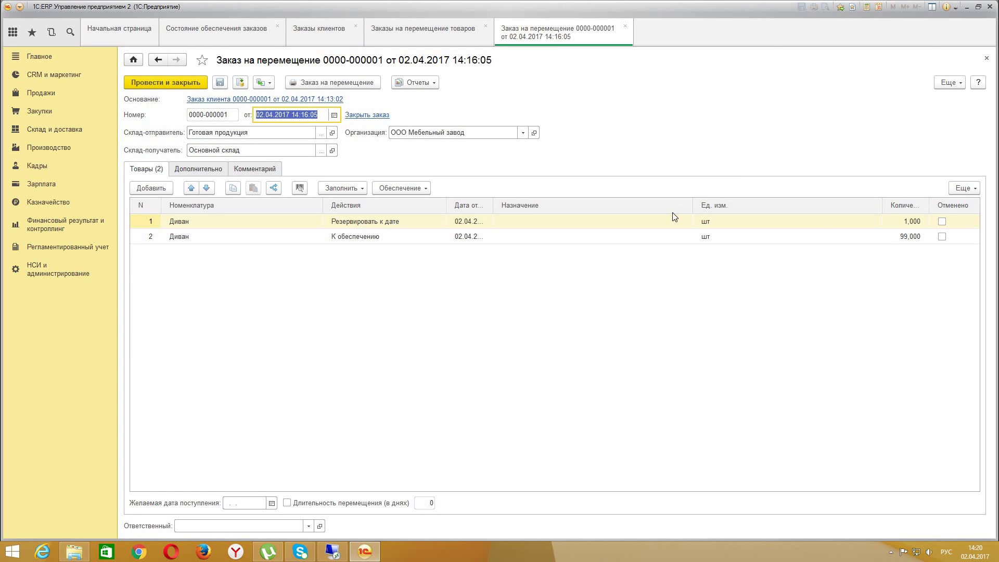
click(815, 220)
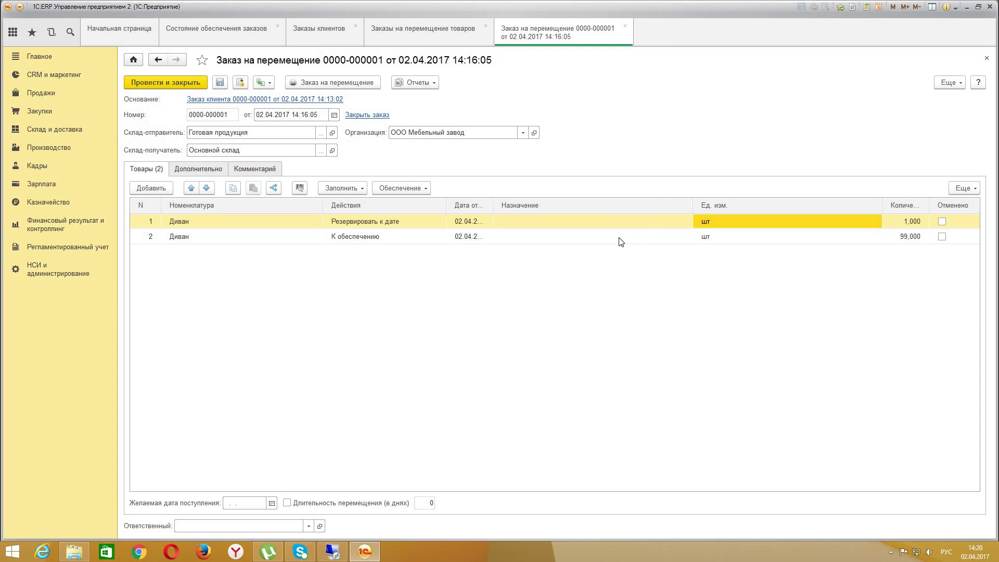
click(430, 241)
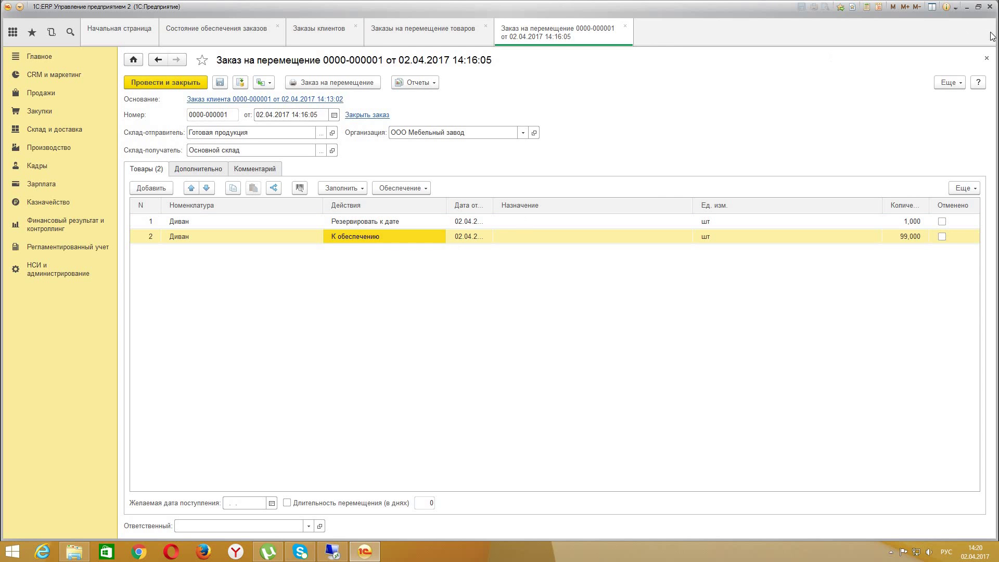
click(987, 57)
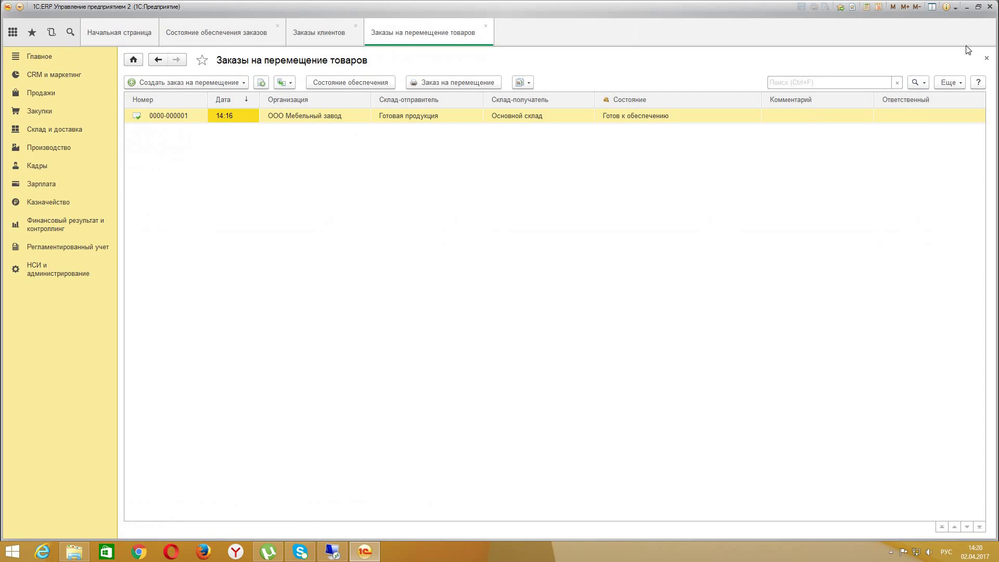
click(319, 33)
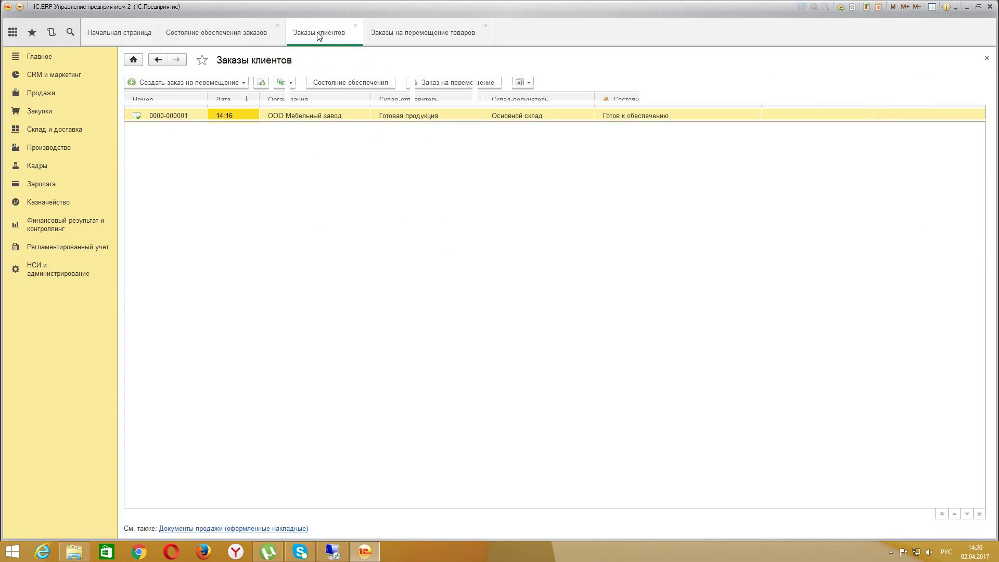
click(223, 35)
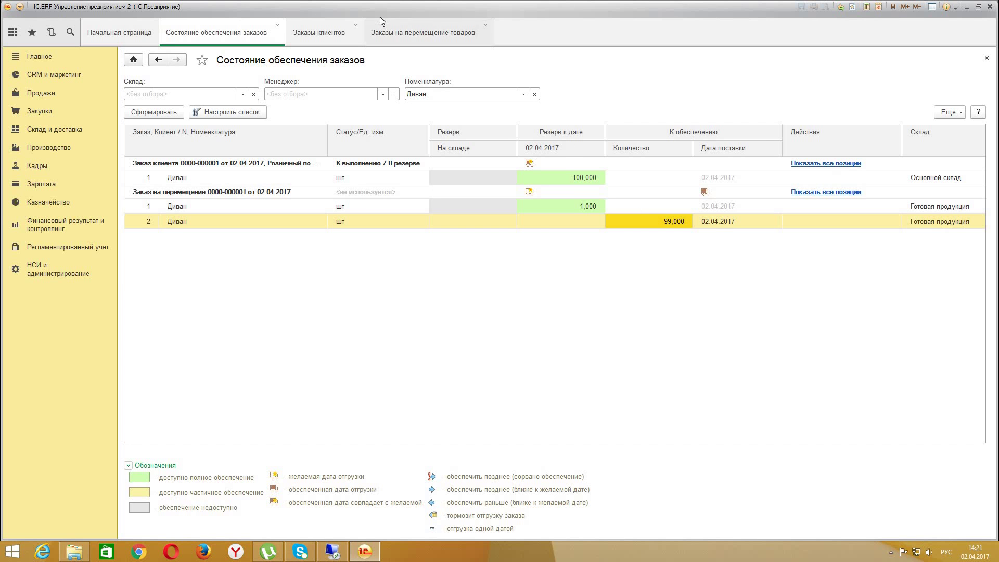
- Create a supplier order (Заказ поставщику) based on the transfer order and choose Поставщик as its supplier
click(381, 34)
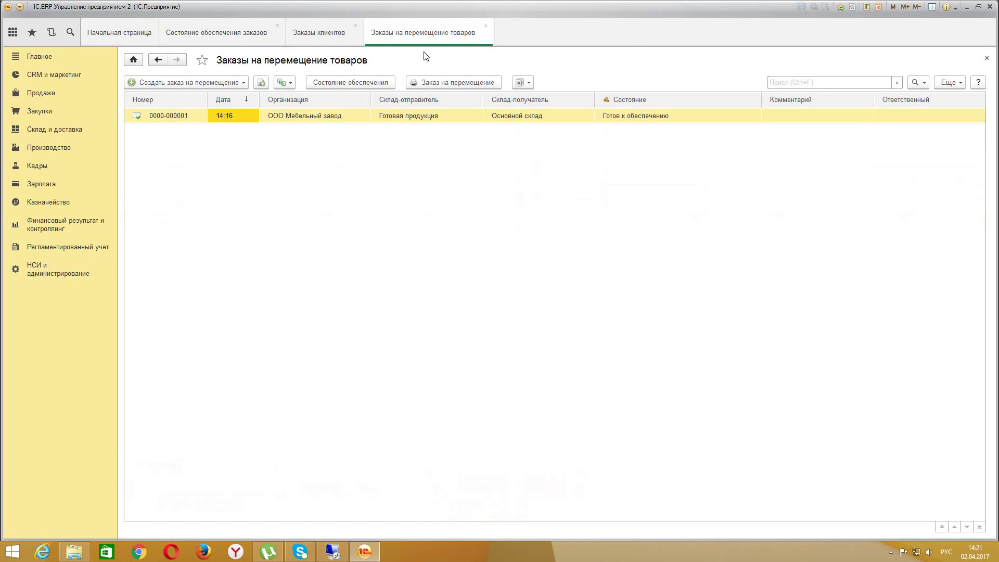
double_click(240, 119)
click(264, 82)
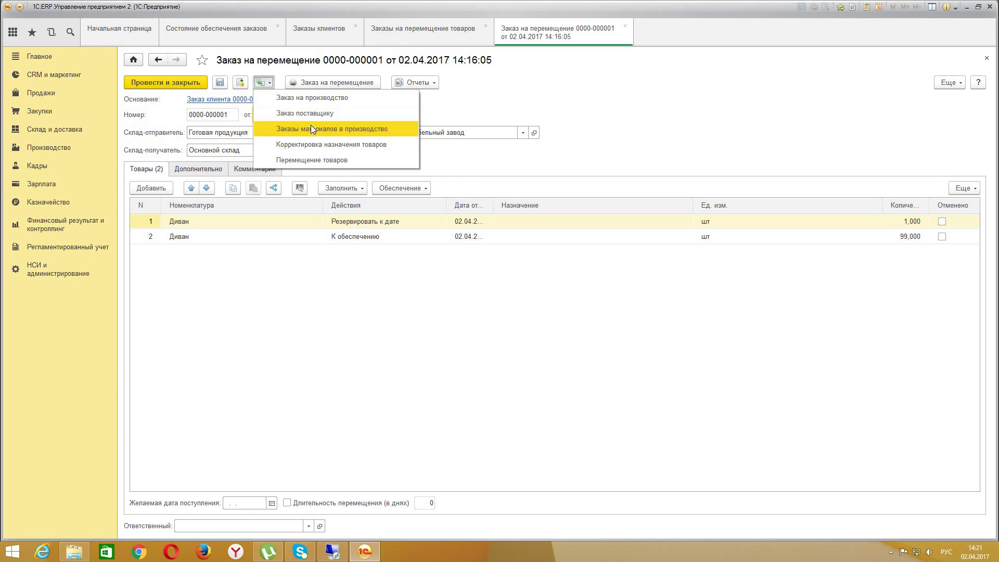
click(314, 113)
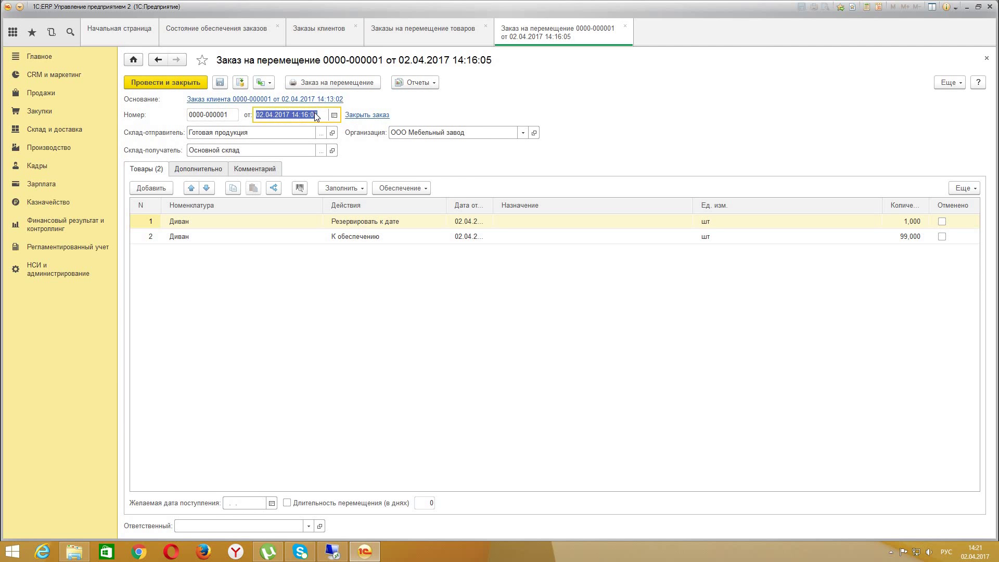
click(309, 185)
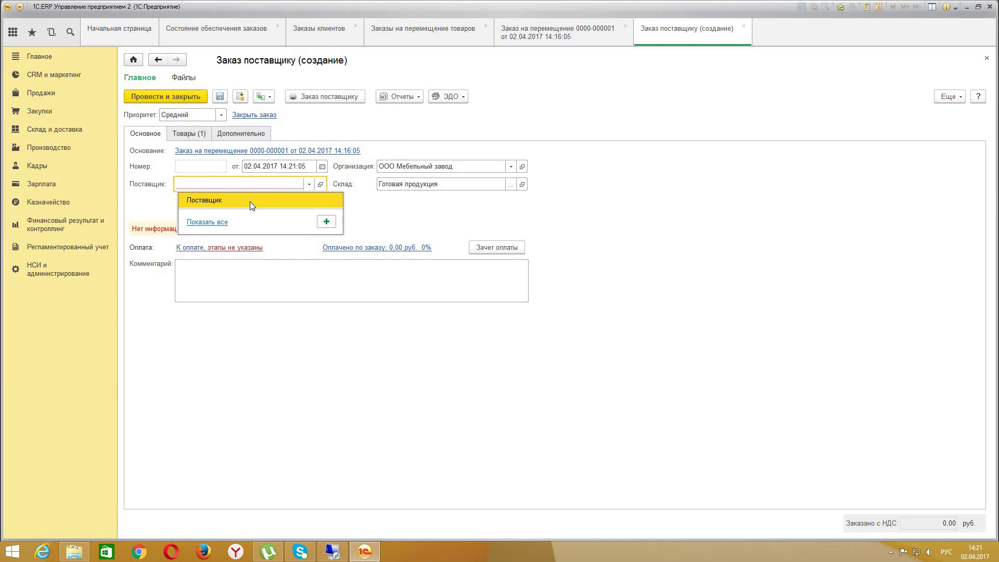
click(250, 201)
- Set the price of the Диван line to 1000 in the supplier order, and post and close it
click(185, 134)
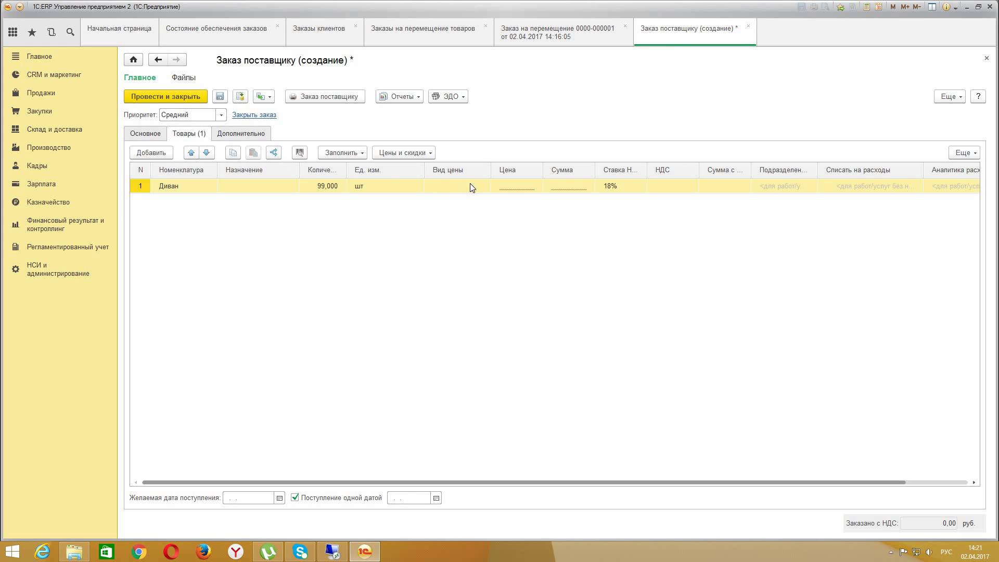
click(508, 186)
text(1000)
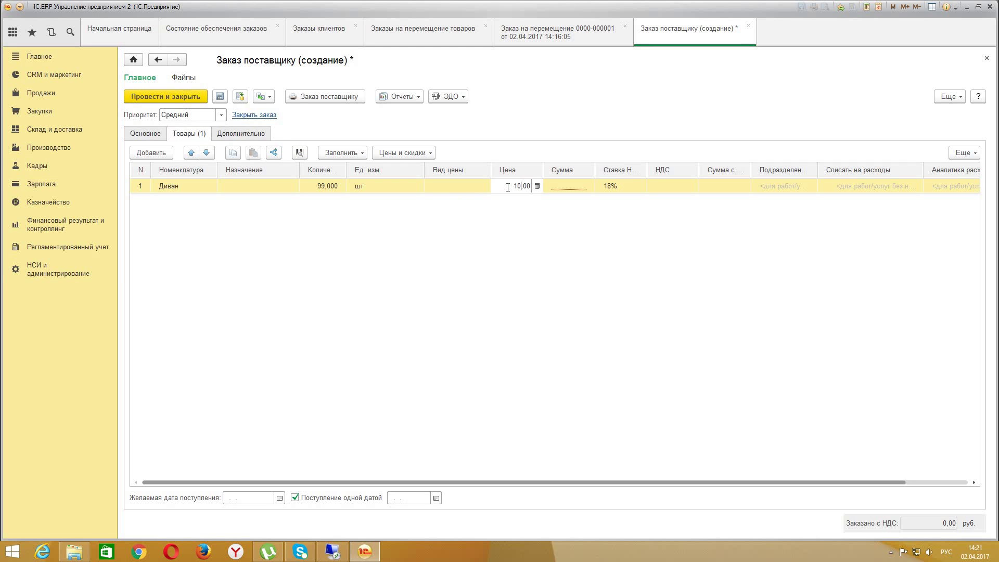
click(498, 257)
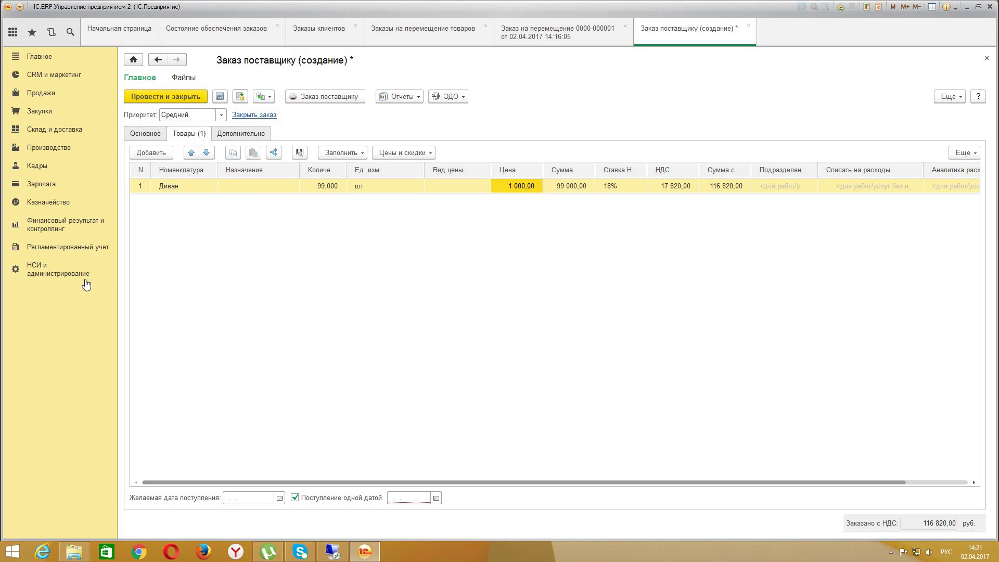
click(167, 97)
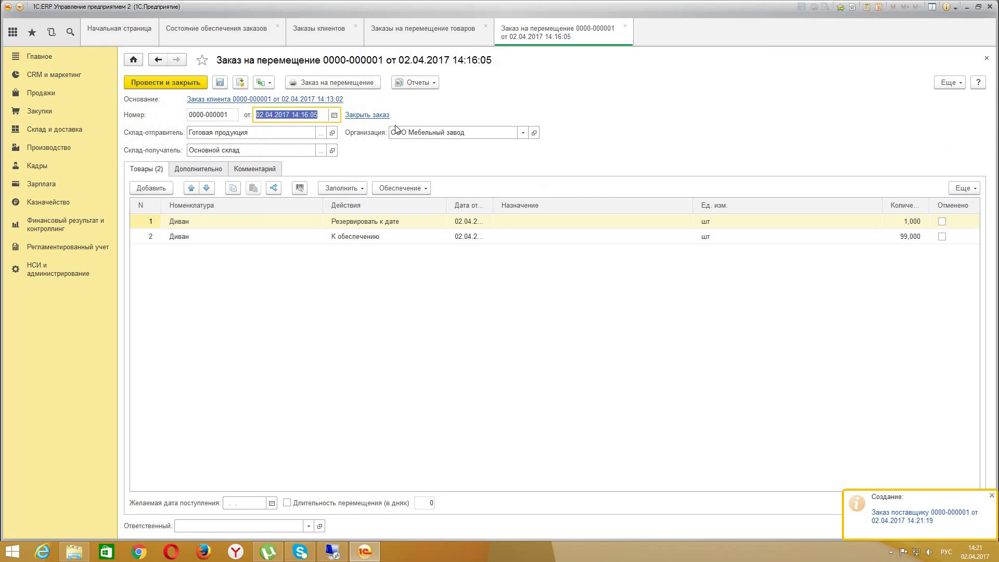
- Regenerate the order supply status list for Диван with the new supplier order taken into account
click(216, 31)
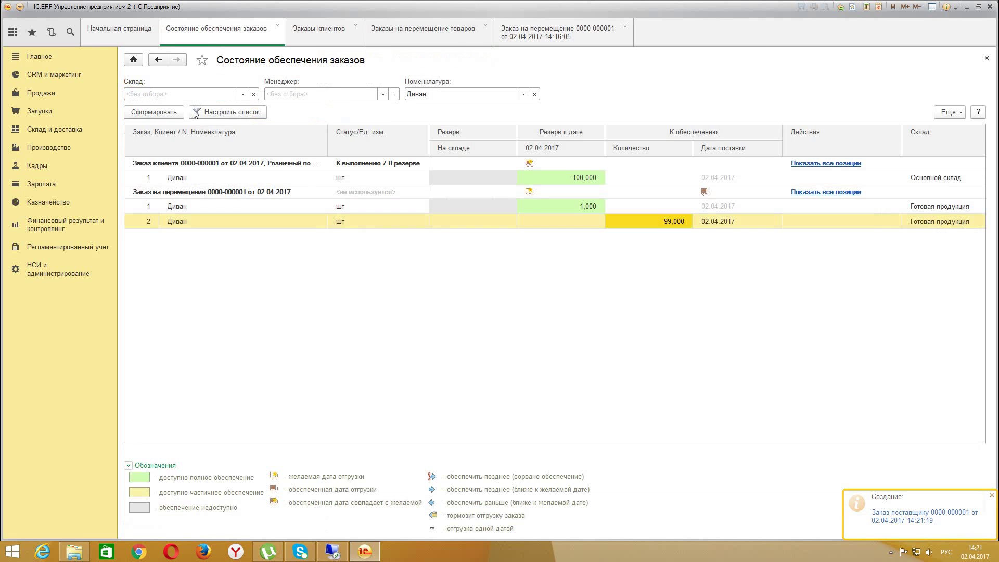
click(162, 113)
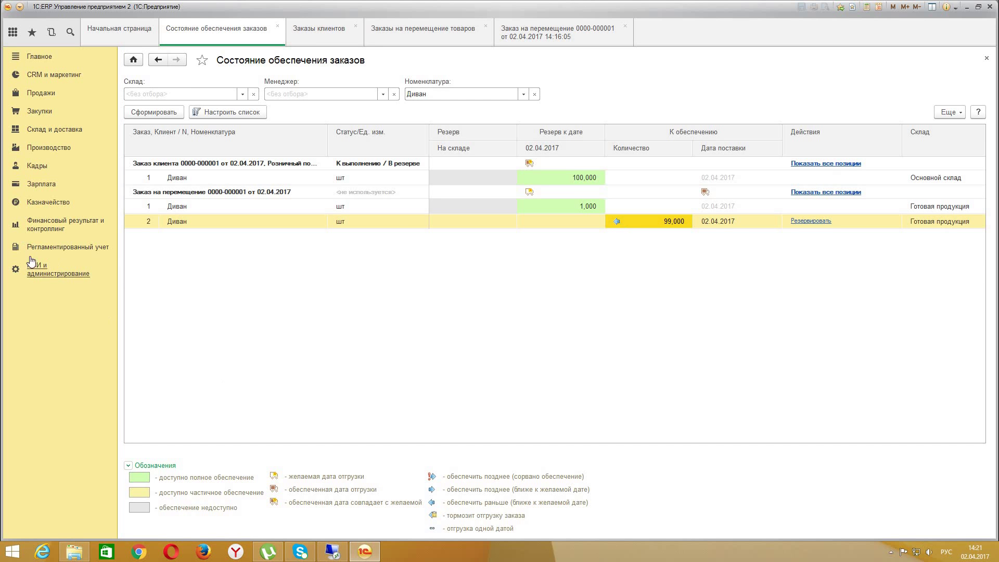
- Enable supplier order statuses (Статусы заказов поставщикам) in the purchasing settings (Закупки) of НСИ и администрирование
click(51, 268)
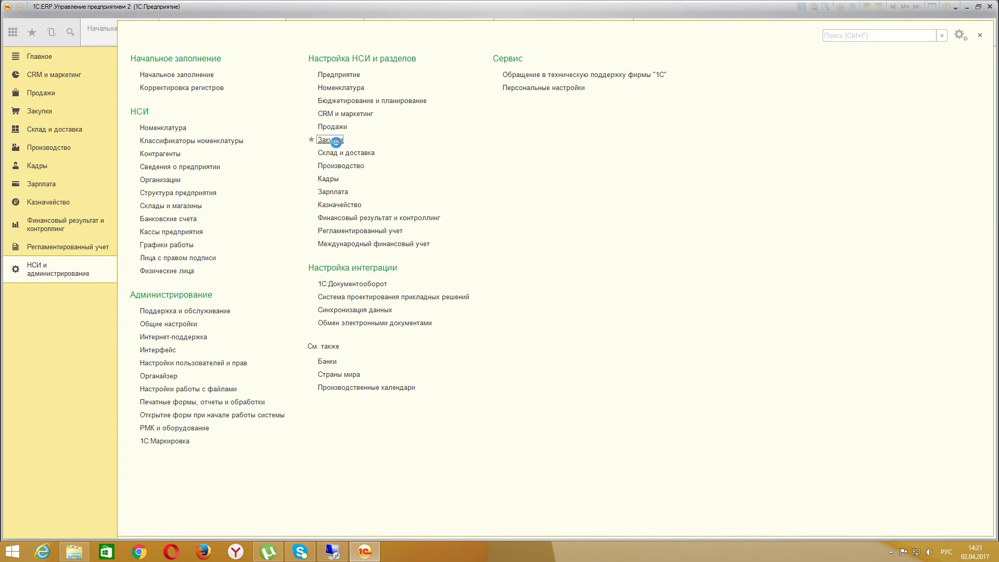
click(332, 139)
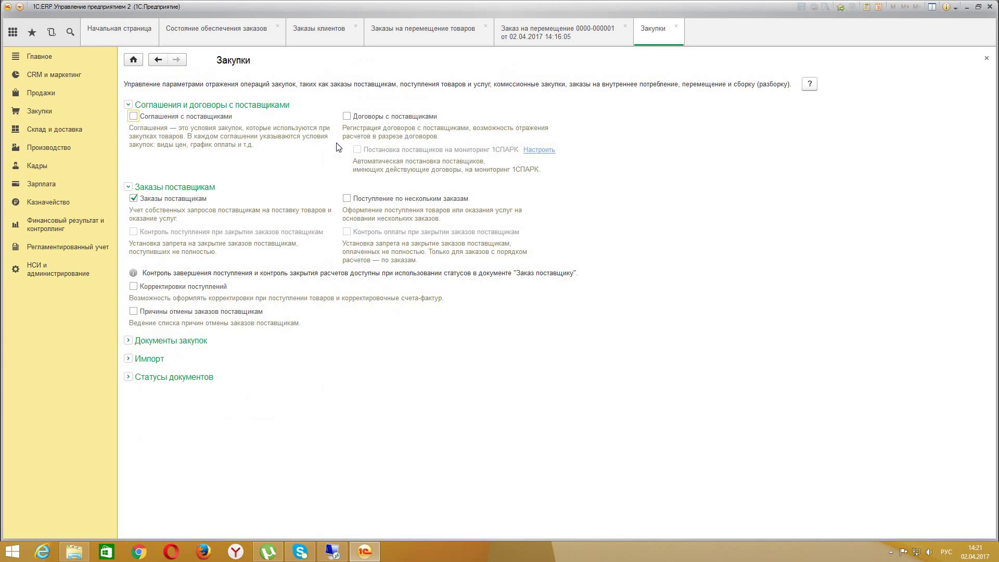
click(127, 340)
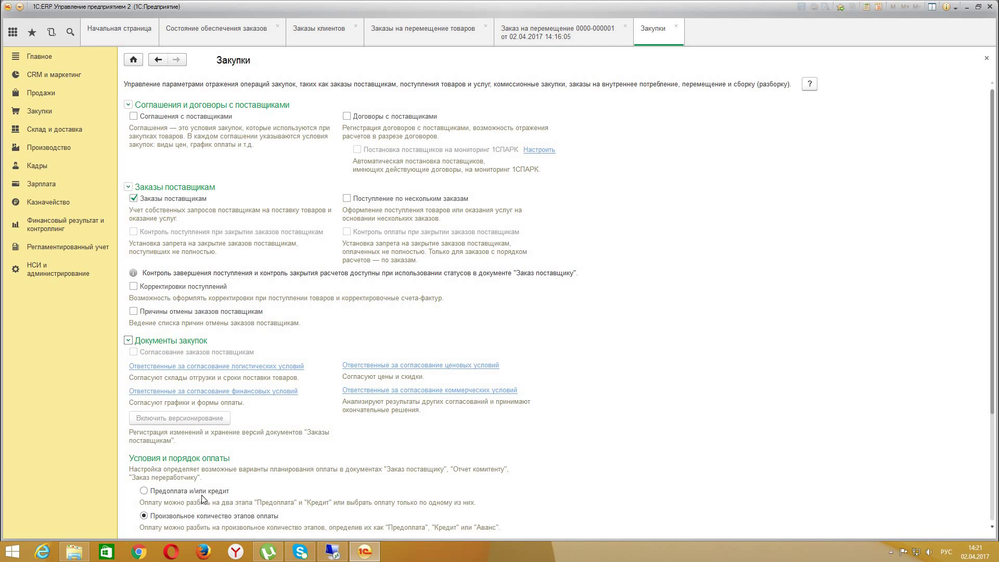
scroll(203, 500, down, 5)
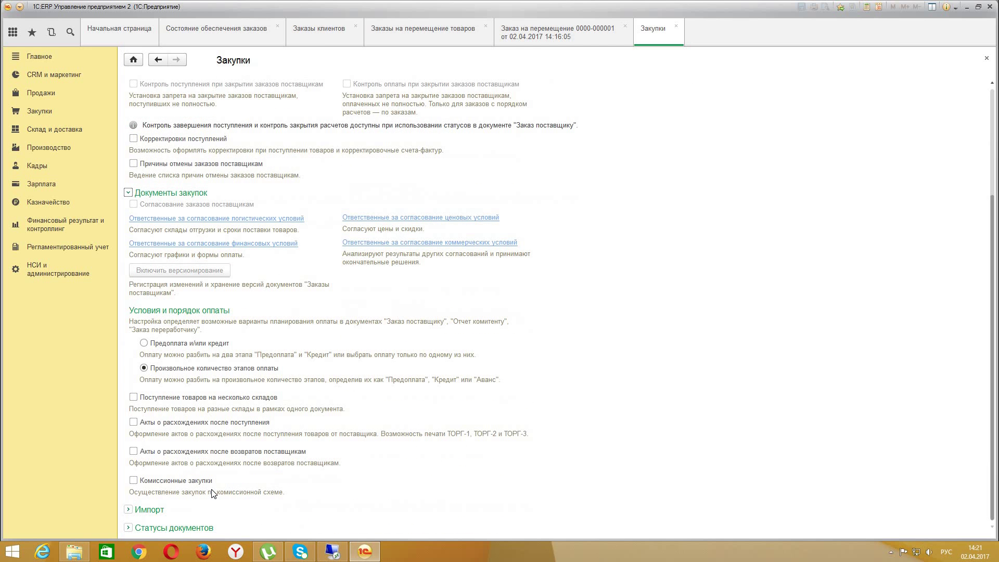
click(128, 528)
scroll(154, 509, up, 3)
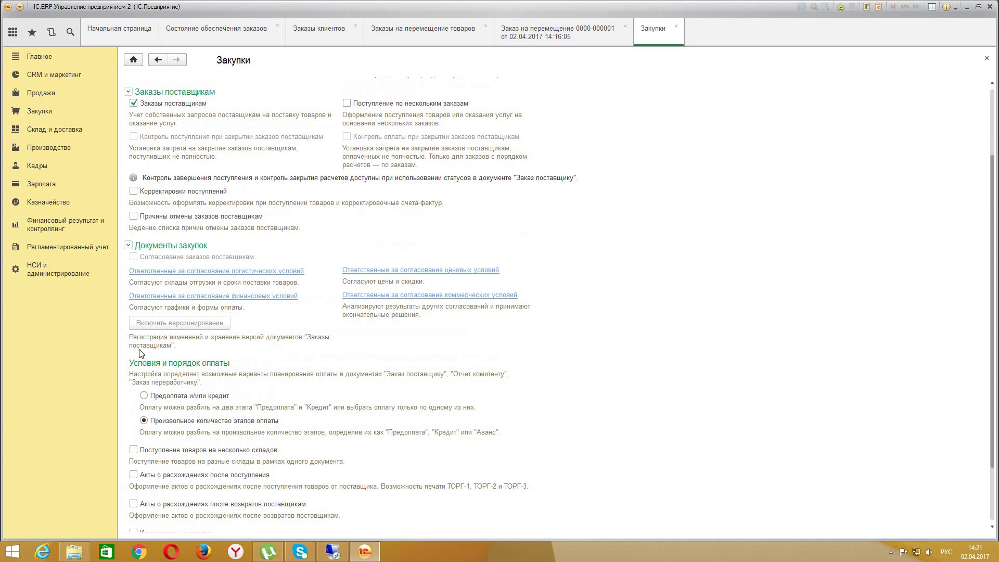
scroll(205, 447, down, 3)
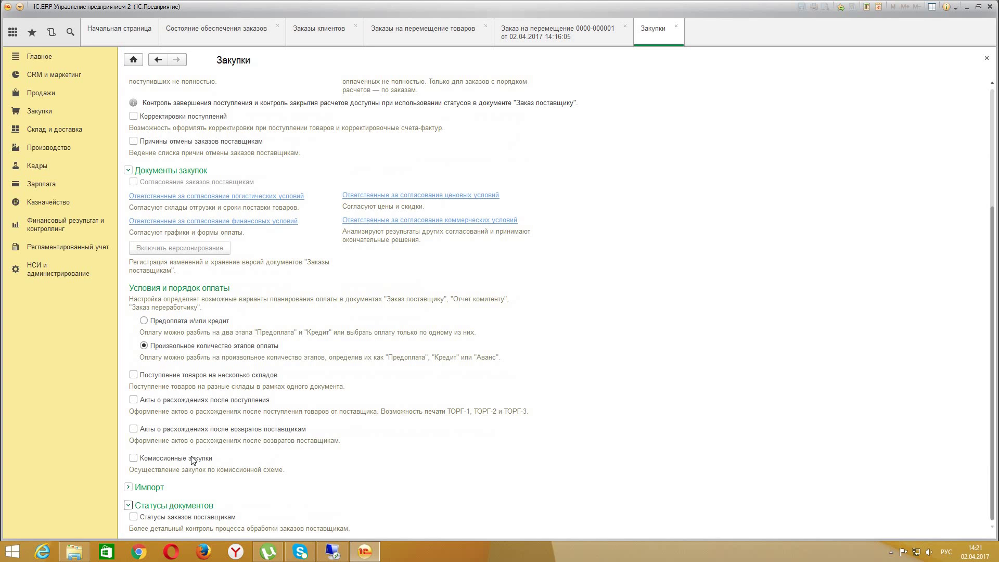
click(134, 516)
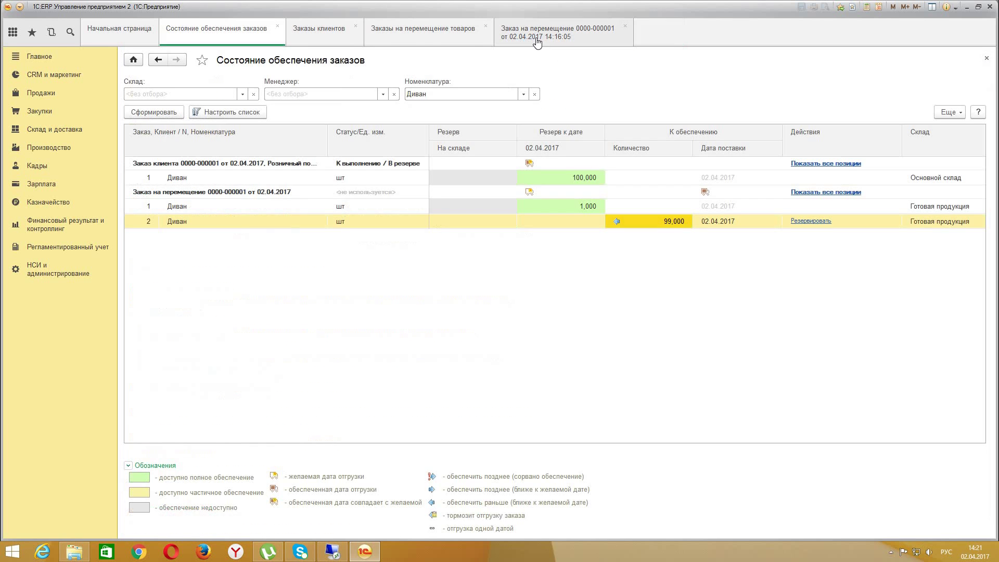
- Open the supplier order from the supplier orders list, set its status to Подтвержден, check its goods line, and post and close it
click(42, 111)
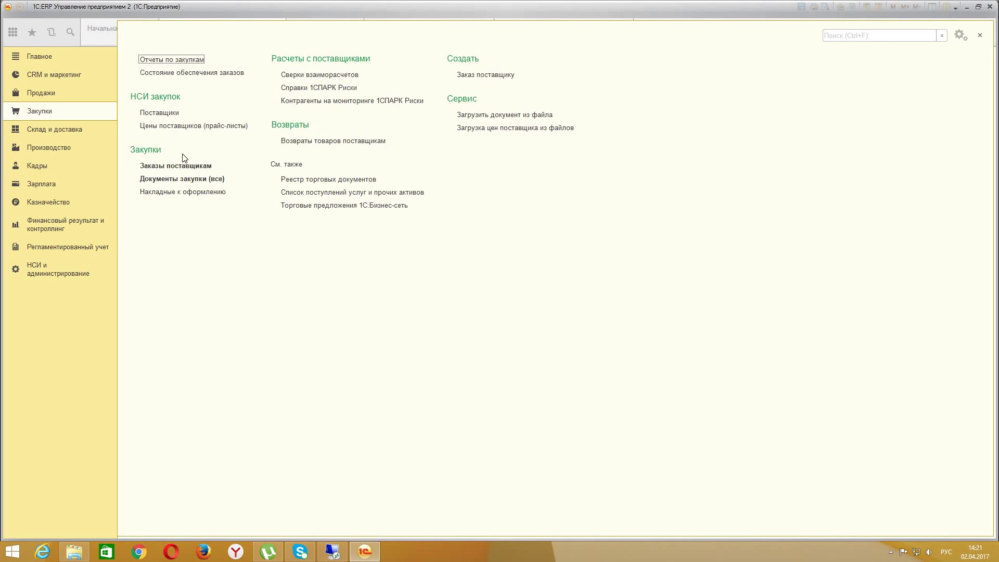
click(180, 167)
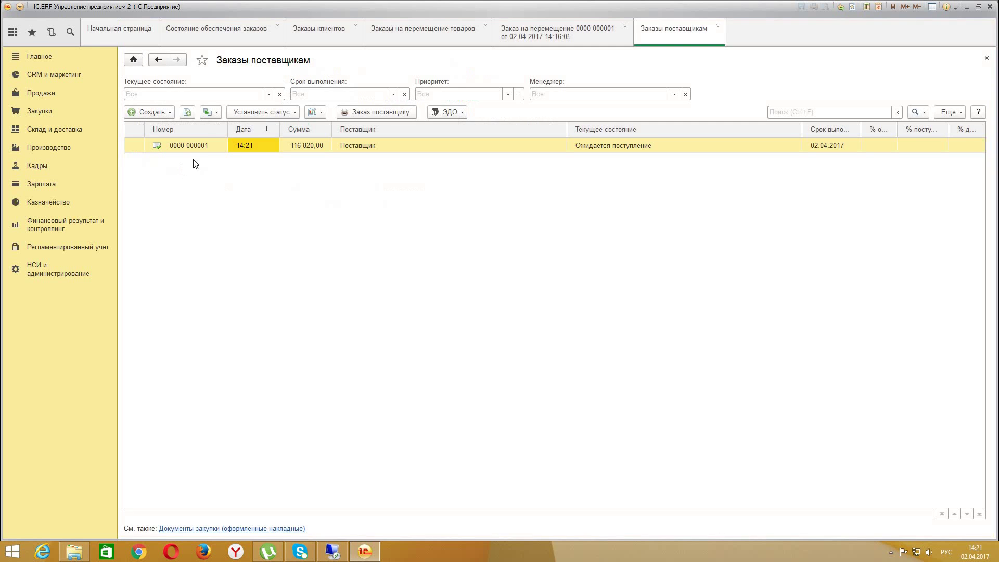
click(207, 146)
double_click(210, 151)
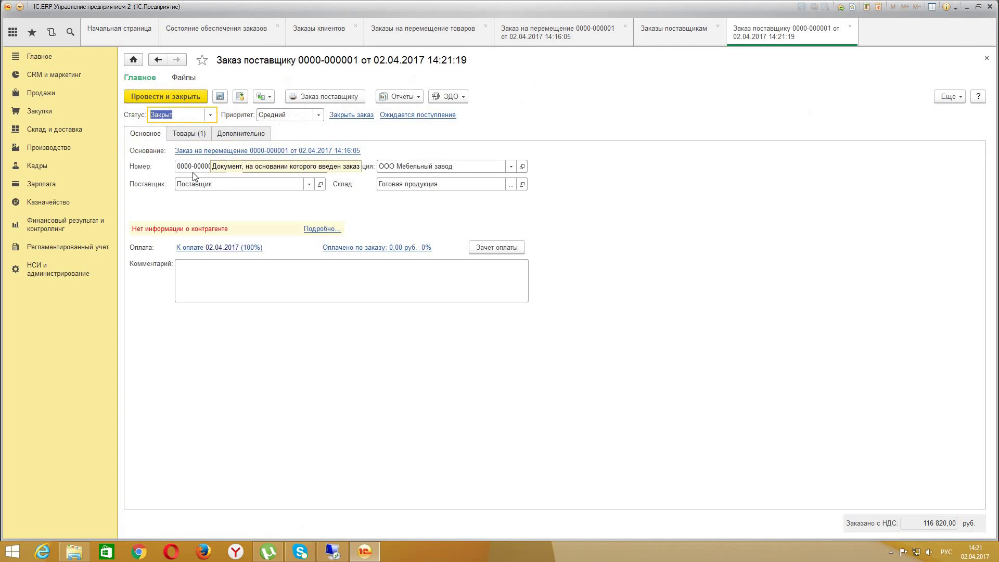
click(206, 116)
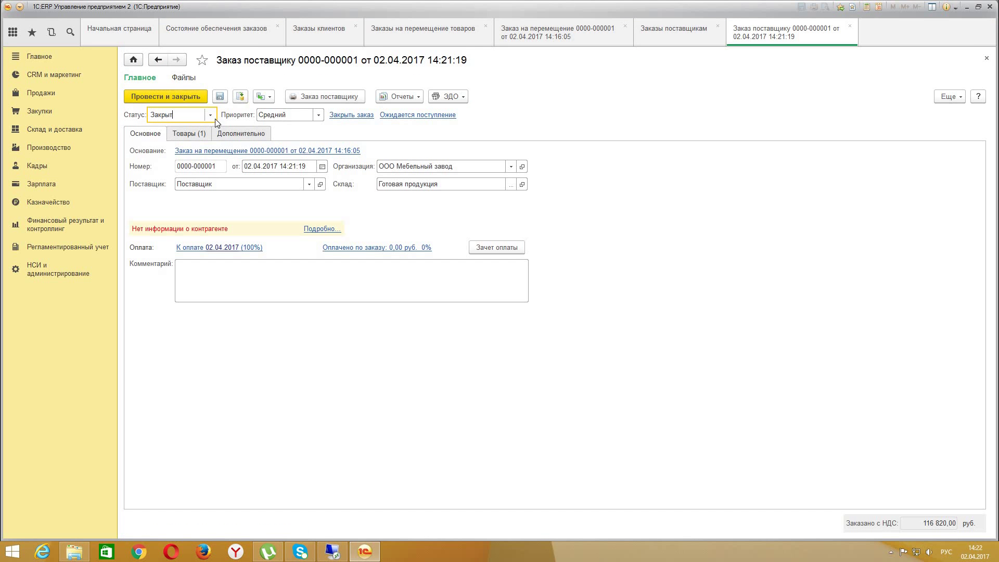
click(210, 117)
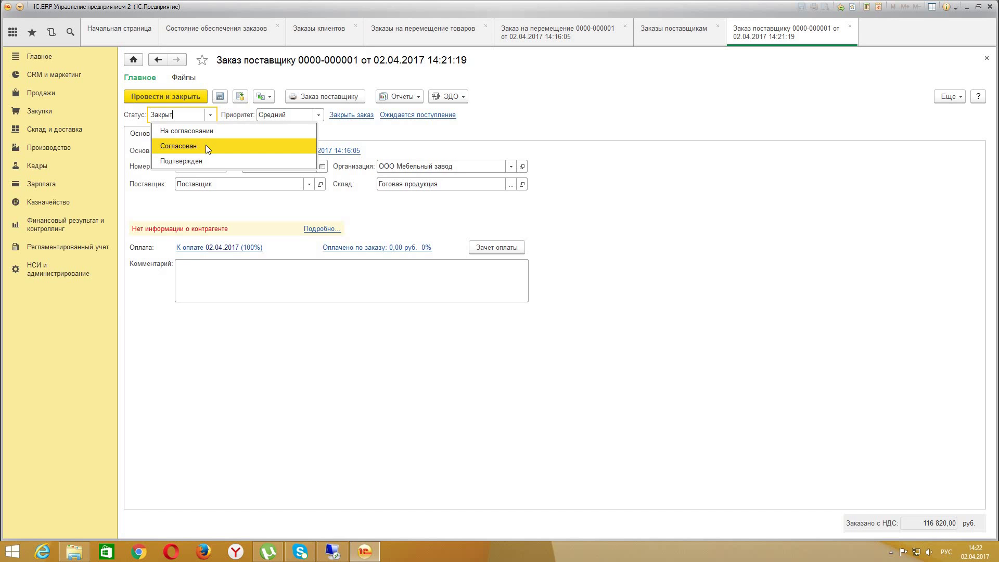
click(193, 163)
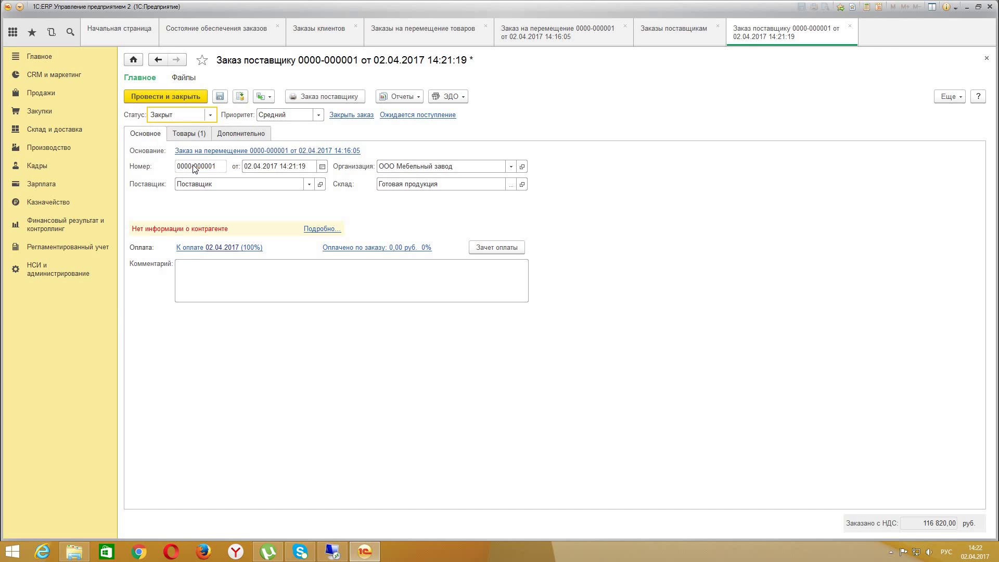
click(240, 96)
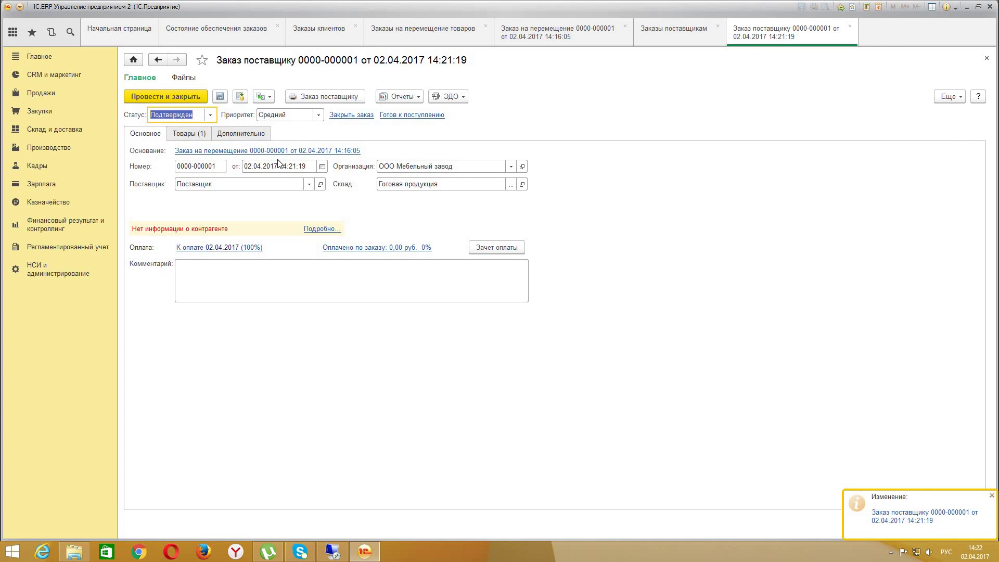
click(200, 136)
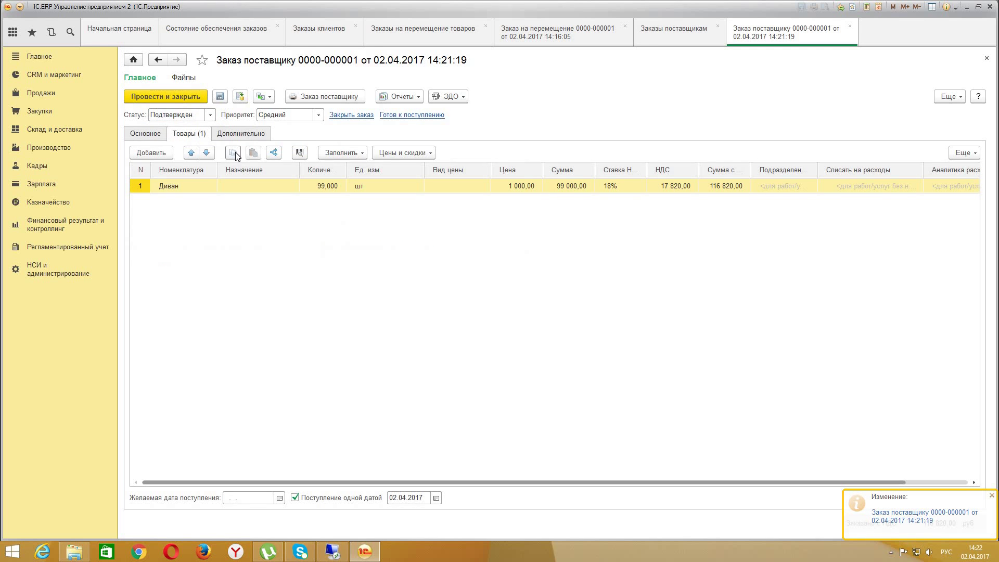
click(181, 98)
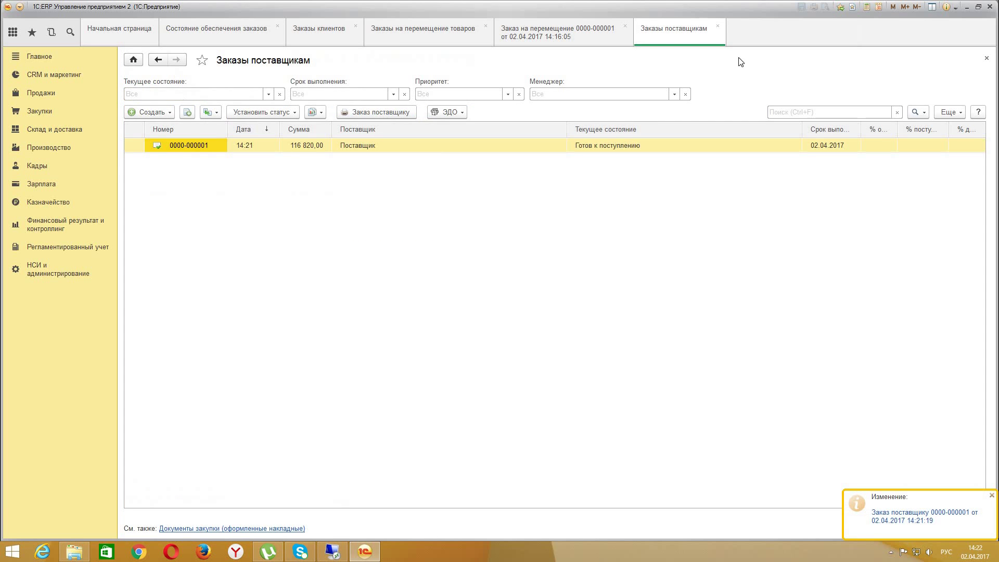
- Regenerate the order supply status list and reserve the second Диван line of the transfer order
click(569, 38)
click(383, 33)
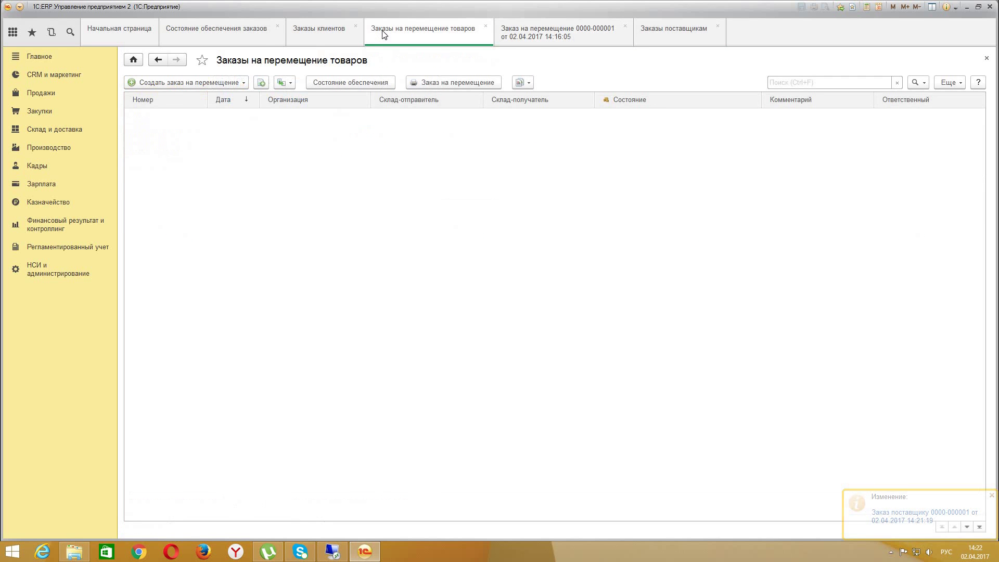
click(324, 31)
click(276, 33)
click(138, 111)
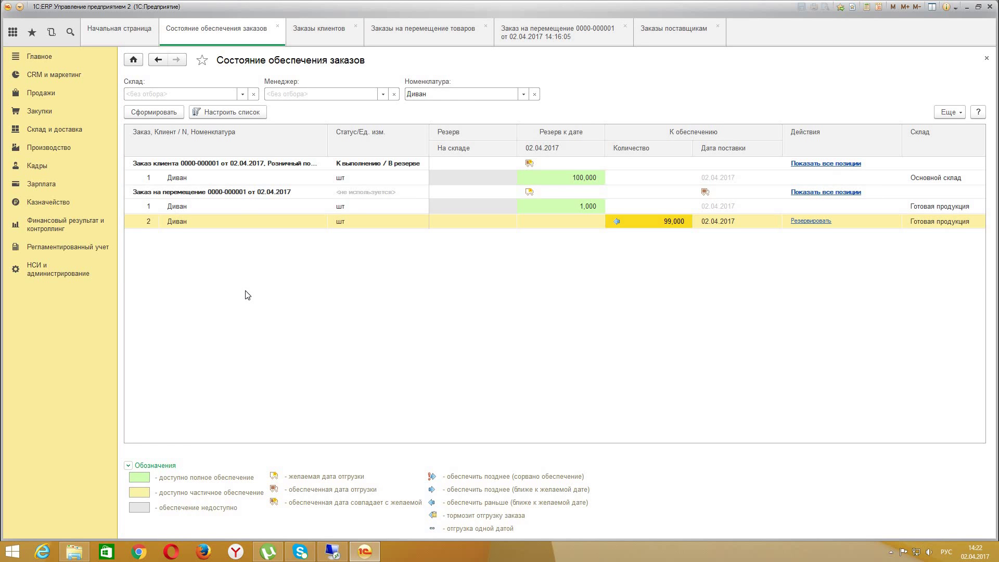
click(801, 222)
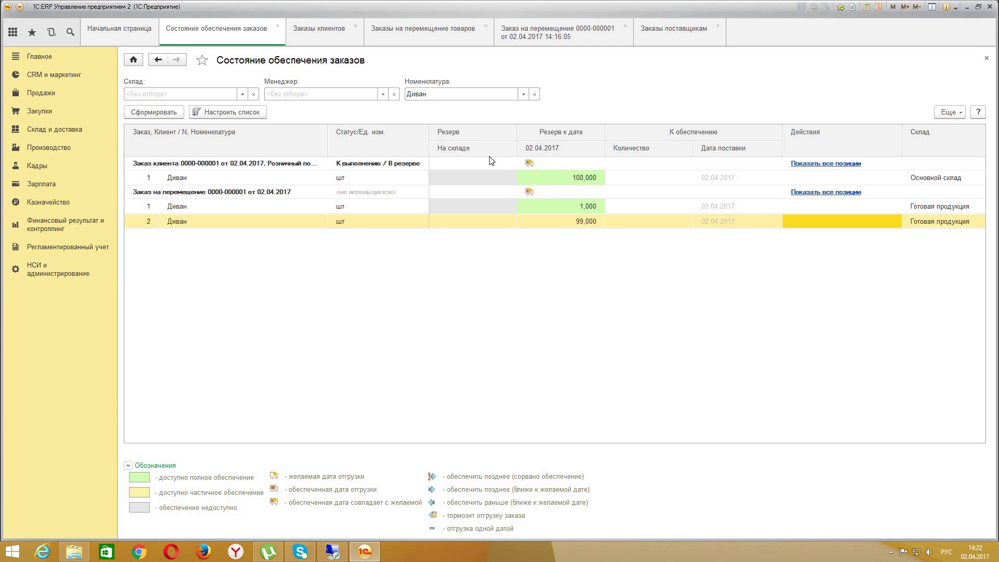
- Create a goods and services receipt (Поступление товаров и услуг) based on the supplier order, check its goods, and post and close it
click(671, 32)
double_click(265, 144)
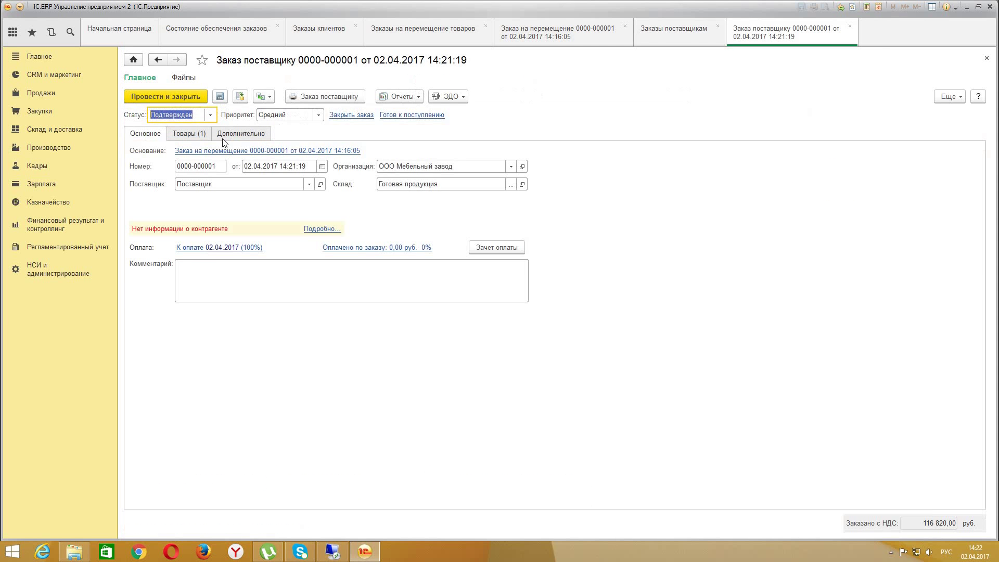
click(263, 96)
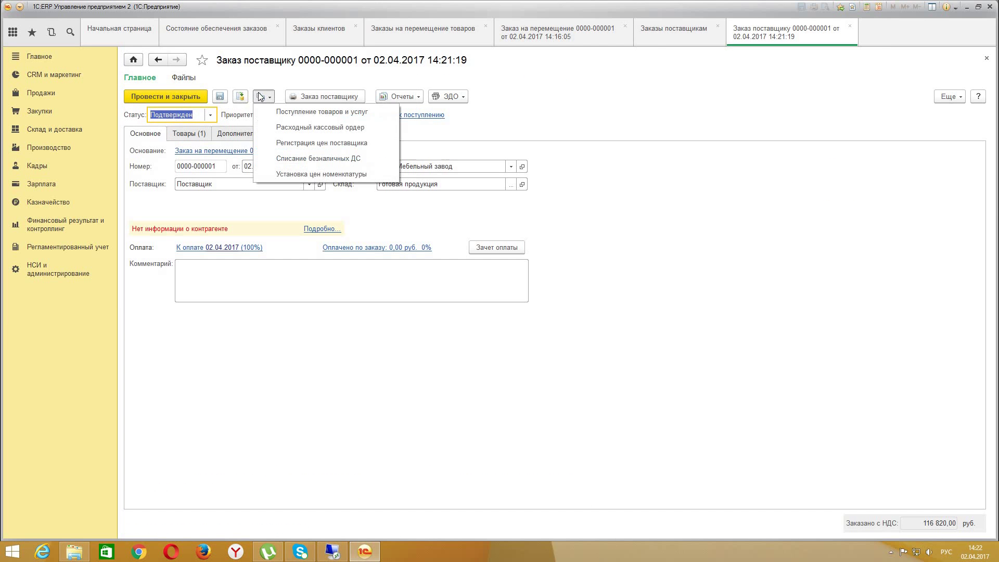
click(282, 111)
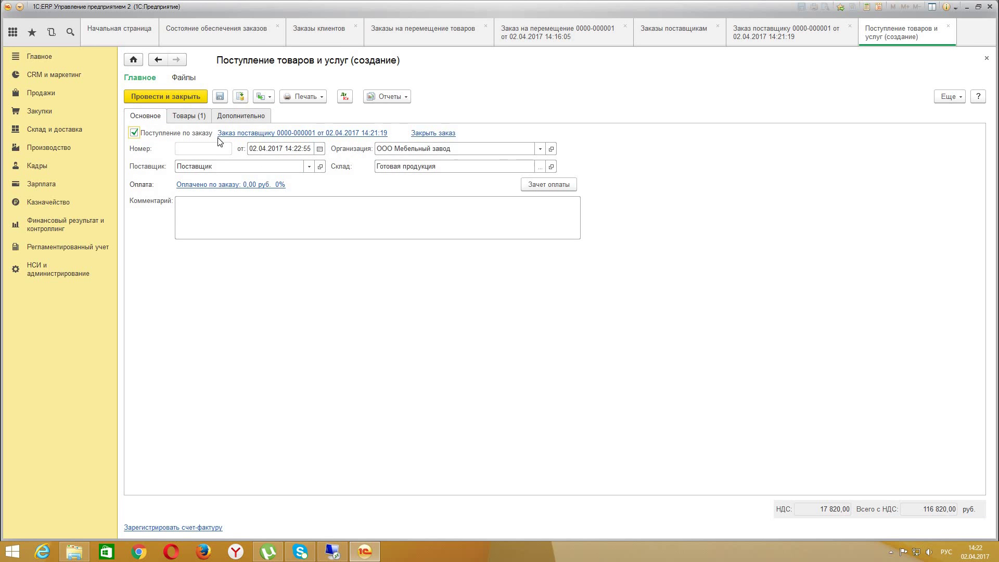
click(184, 115)
click(171, 96)
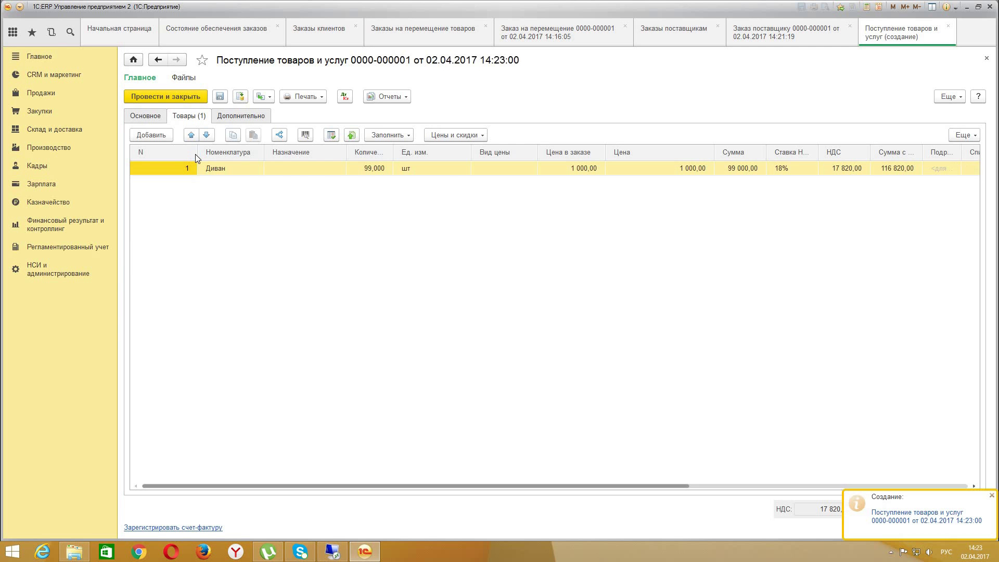
- Regenerate the order supply status list for Диван with the posted goods receipt taken into account
click(200, 31)
click(177, 112)
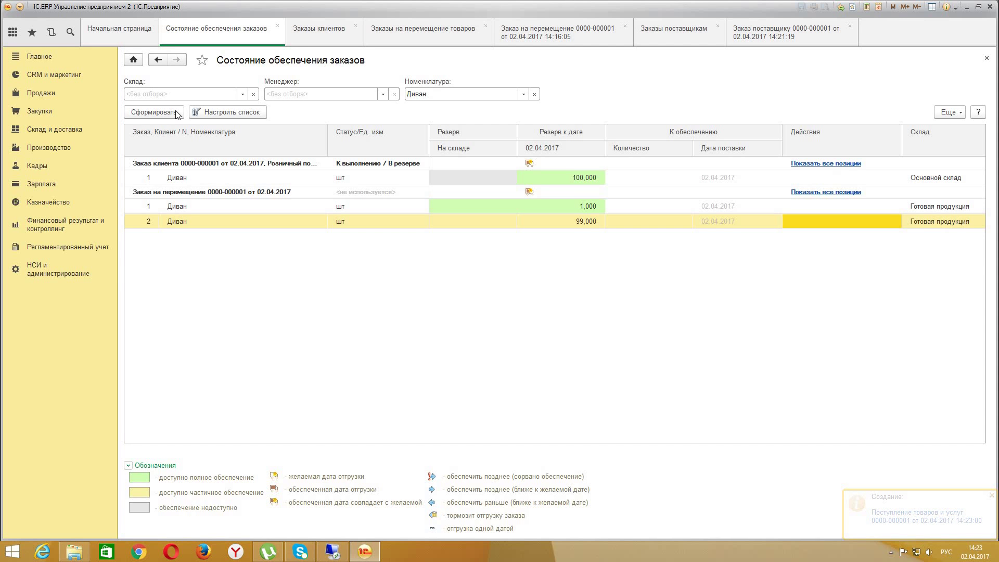
click(177, 113)
click(176, 111)
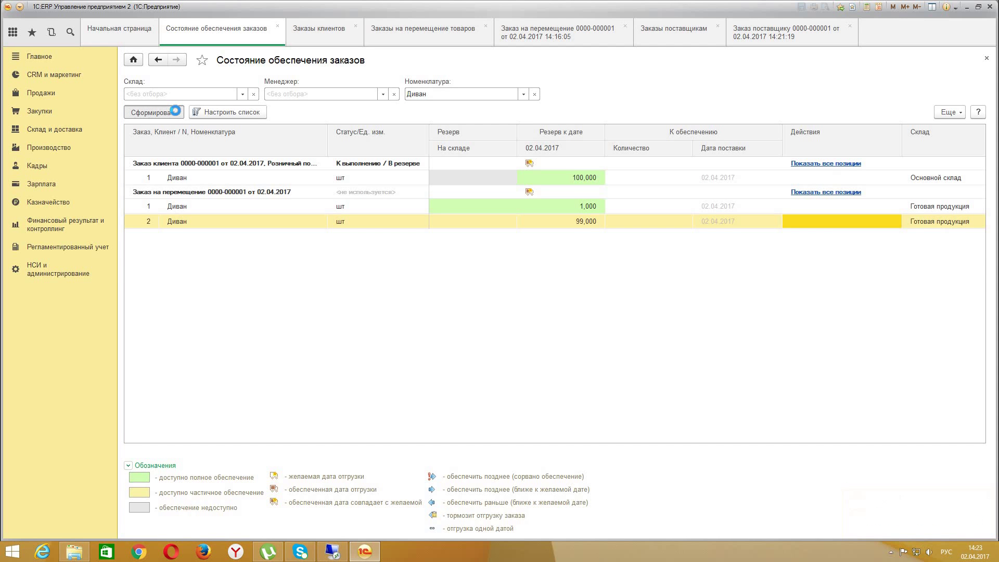
- Examine the reserve highlighting of the Диван lines in the customer order and the transfer order
click(574, 223)
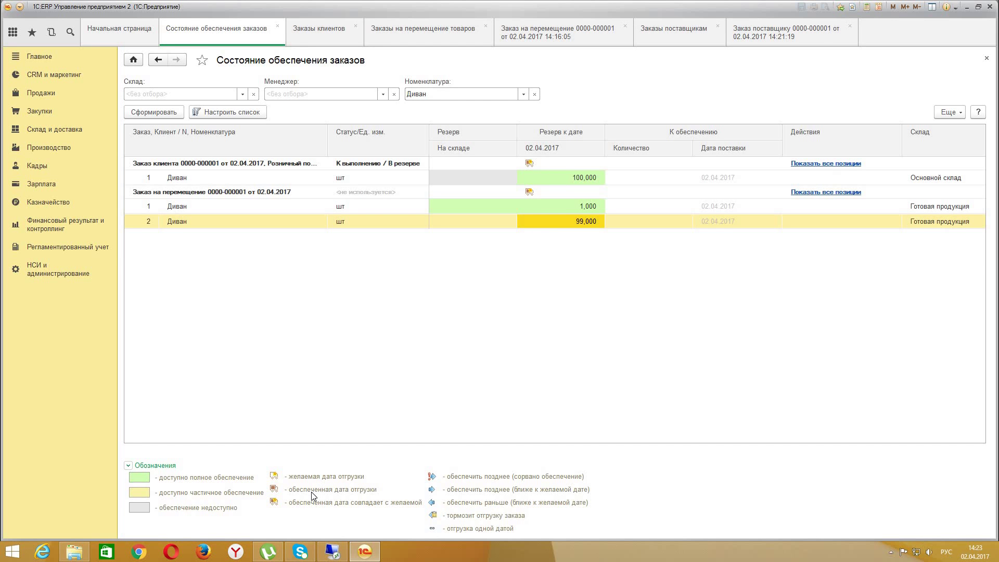
click(541, 176)
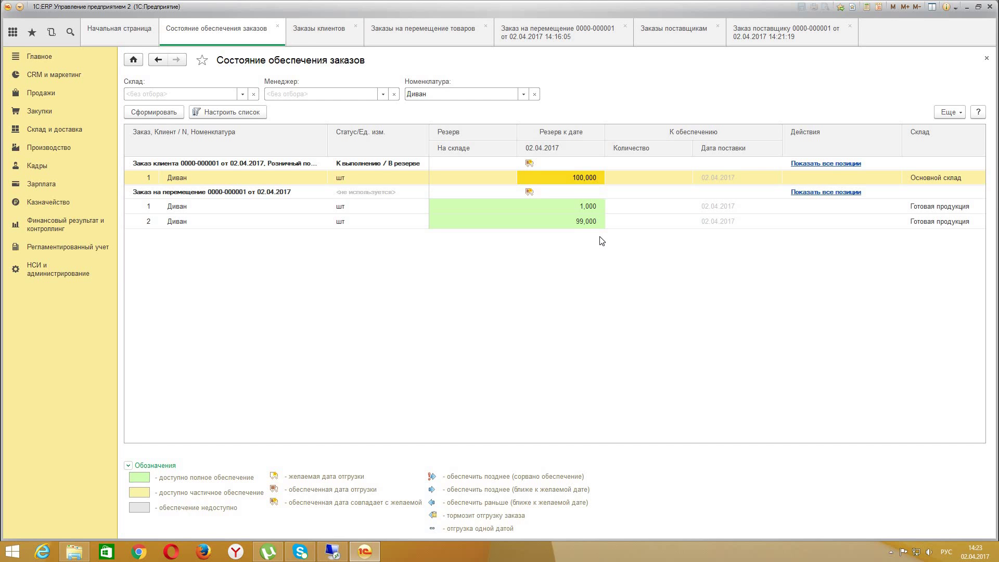
click(569, 222)
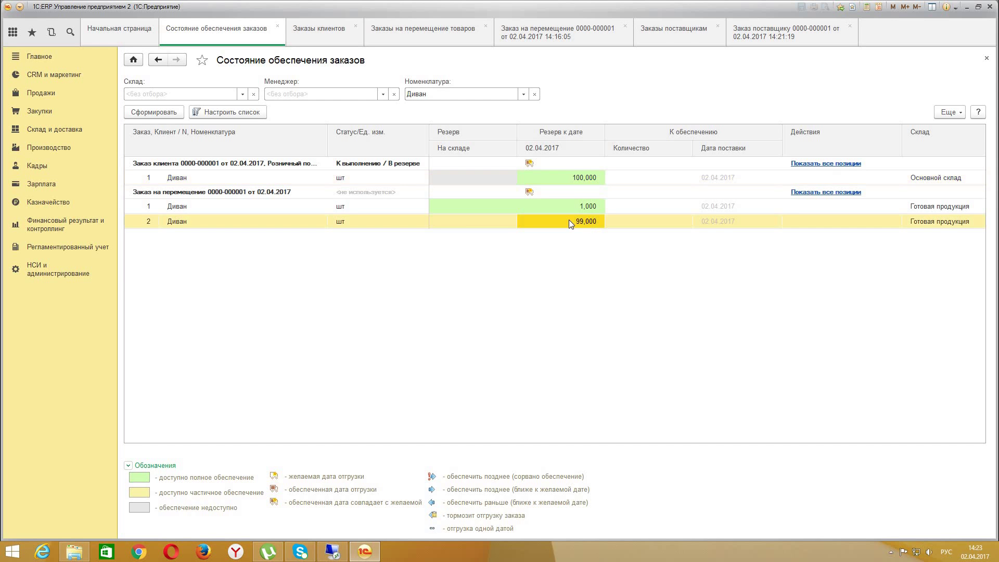
click(560, 192)
click(564, 223)
click(567, 211)
click(558, 220)
click(579, 202)
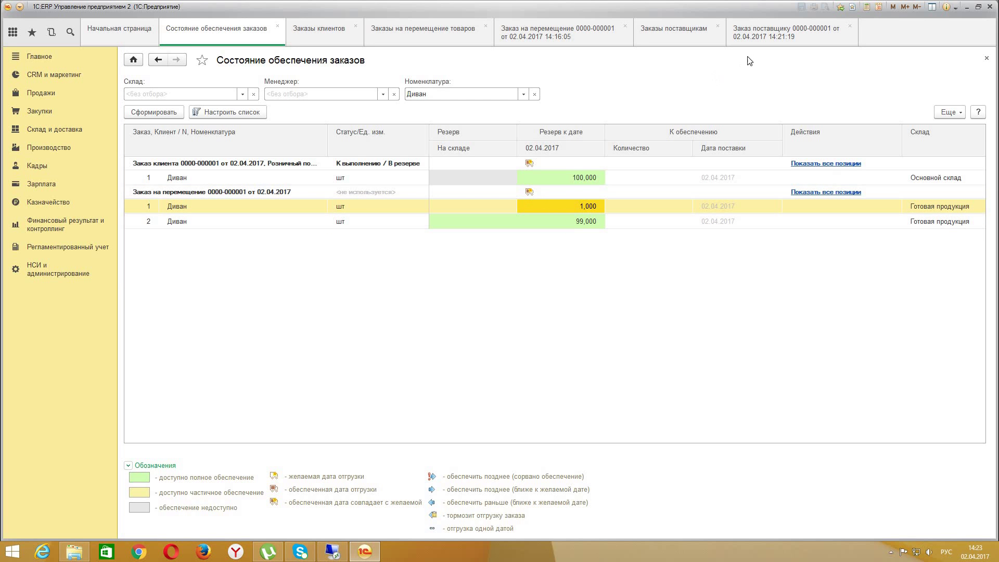
- Open the goods receipt from the supplier order's linked documents (Связанные документы) and cancel its posting
click(763, 45)
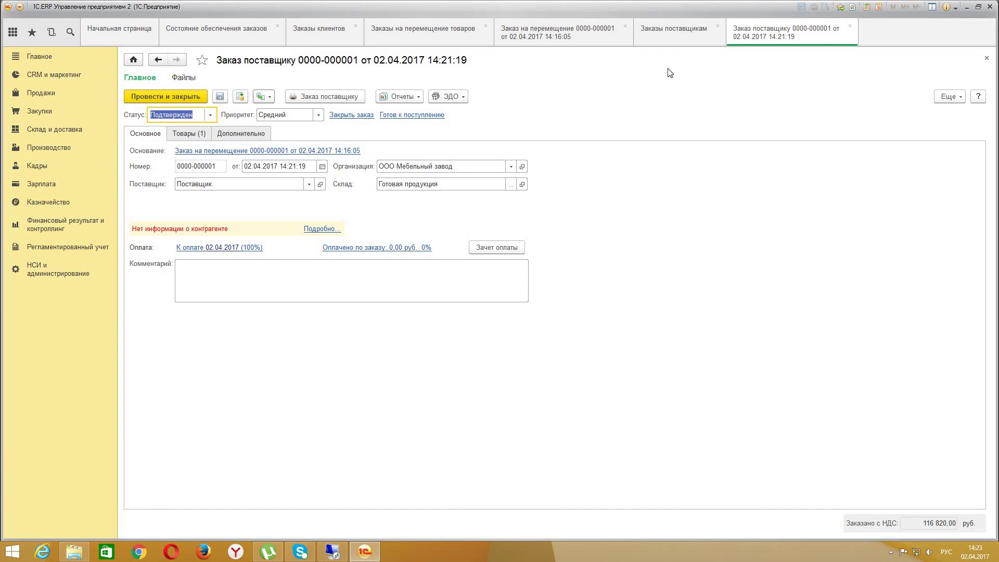
click(415, 101)
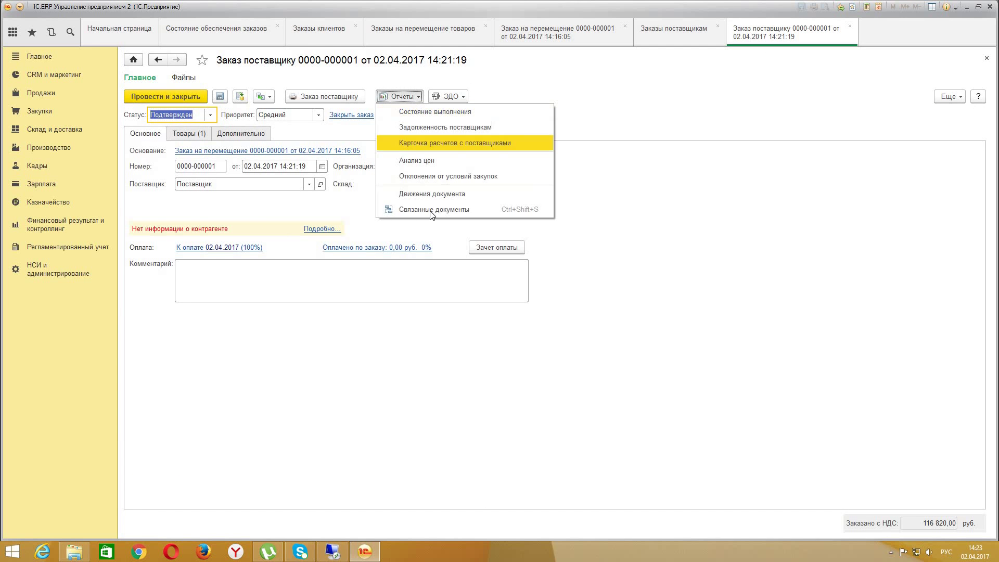
click(428, 211)
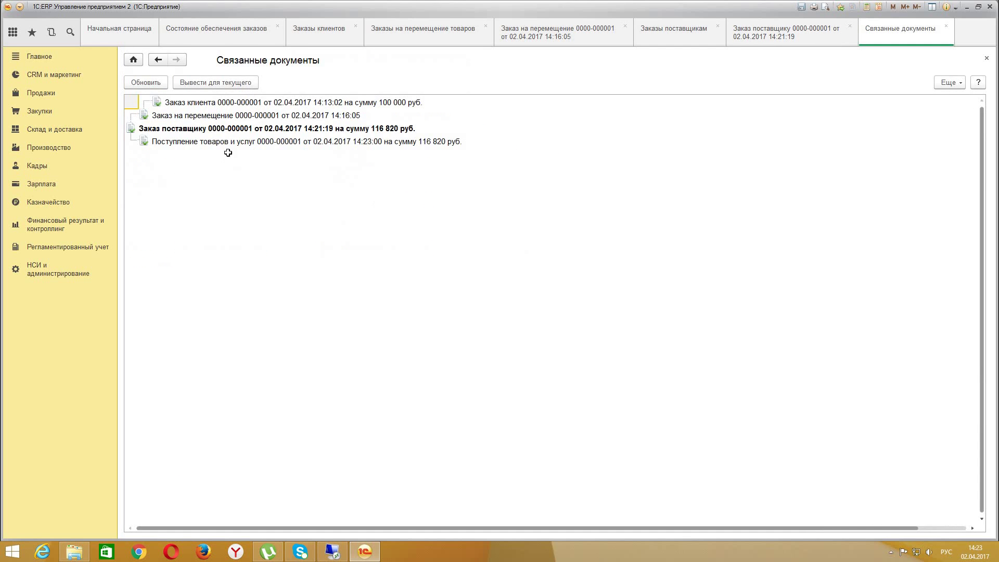
click(234, 143)
double_click(234, 143)
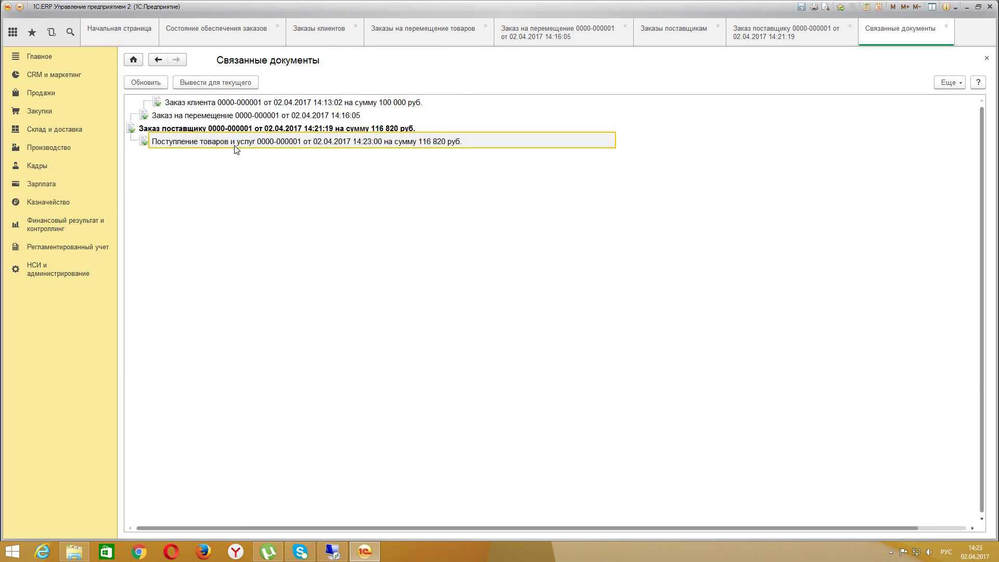
click(945, 98)
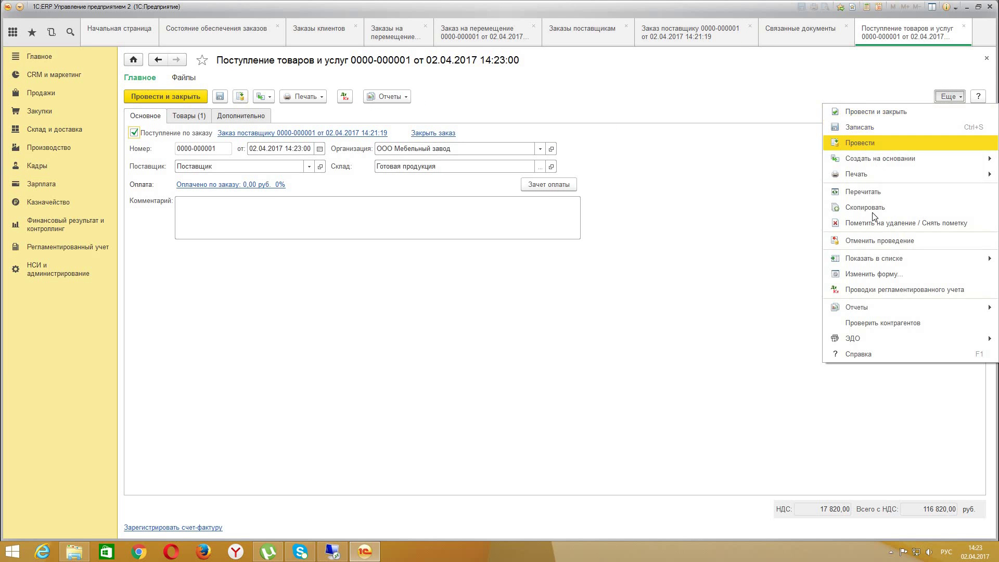
click(860, 242)
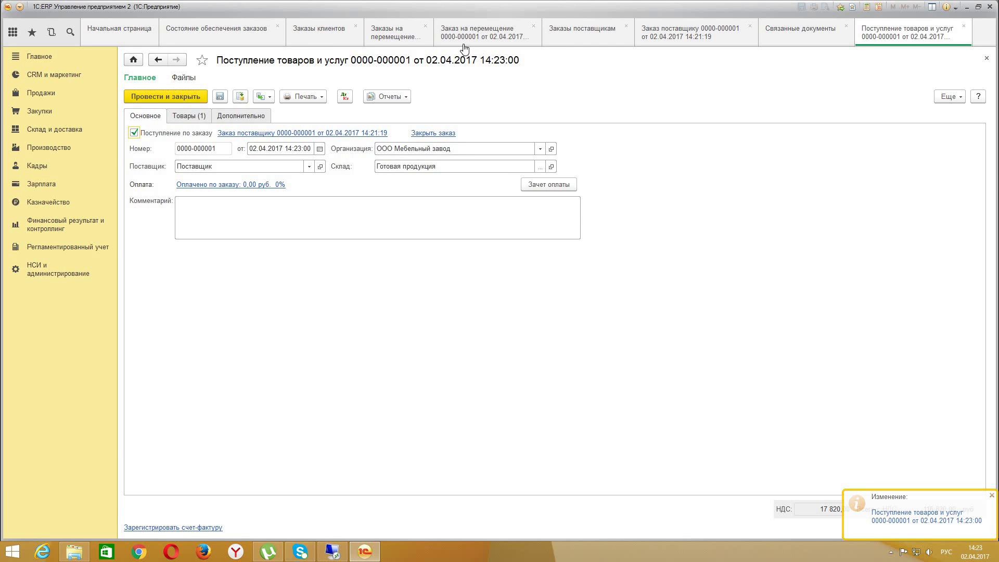
- Regenerate the order supply status list for Диван with the receipt unposted and check the customer and transfer order reserves
click(263, 32)
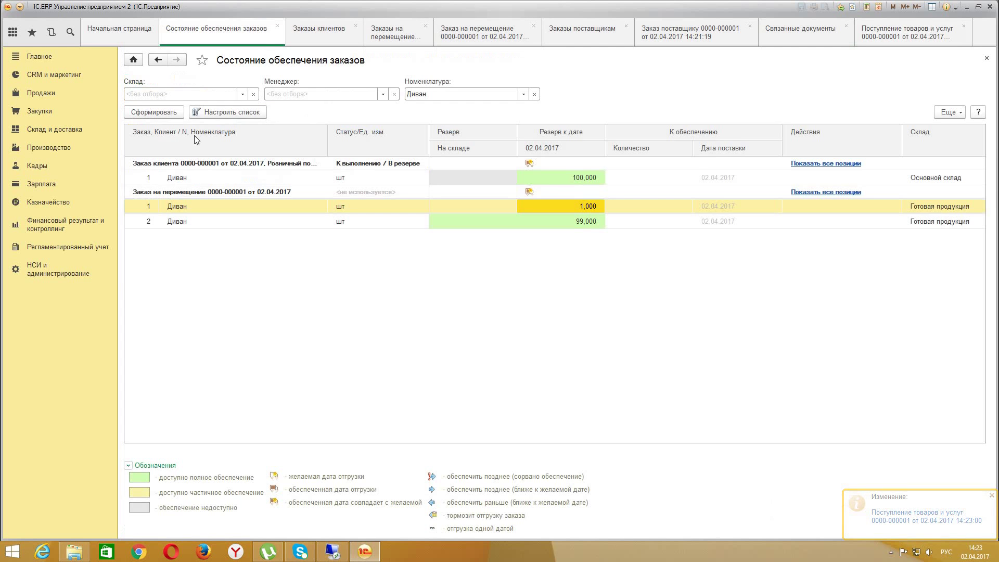
click(145, 113)
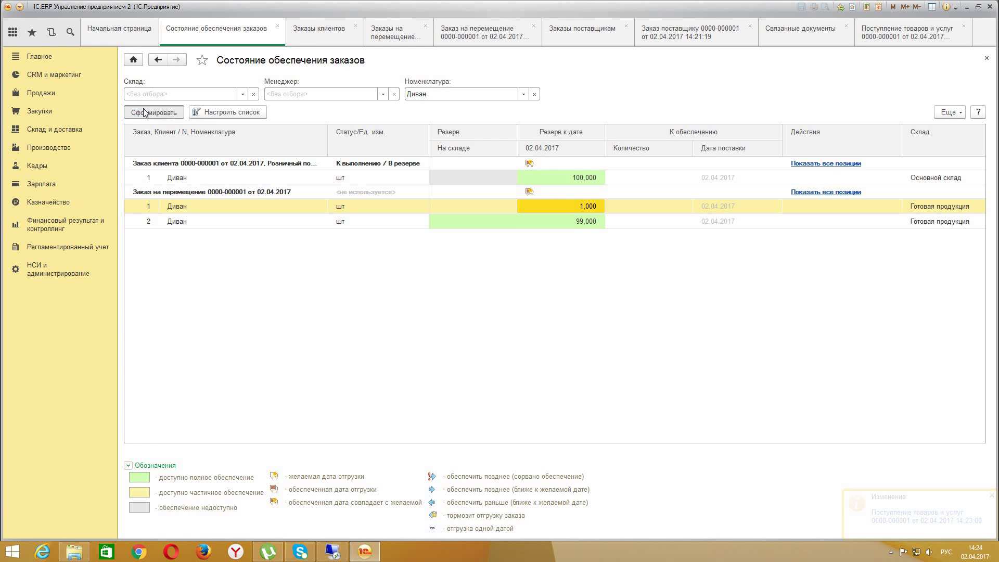
click(487, 175)
key(Down)
key(Down)
key(Down)
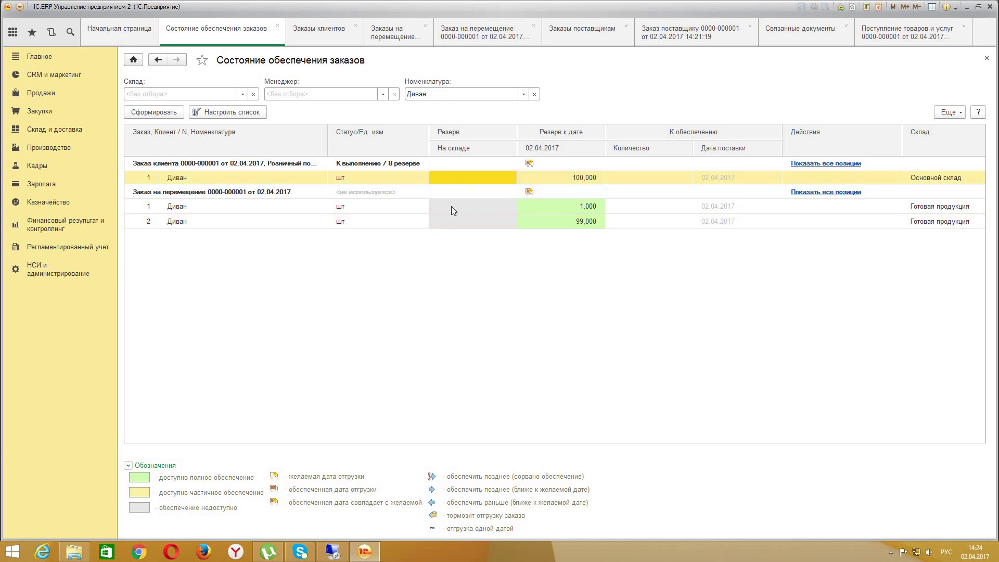
mouse_move(470, 177)
mouse_down()
mouse_move(467, 218)
mouse_move(473, 174)
mouse_up()
- Post the goods receipt again and recheck the Диван reserves in a regenerated order supply status list
click(898, 28)
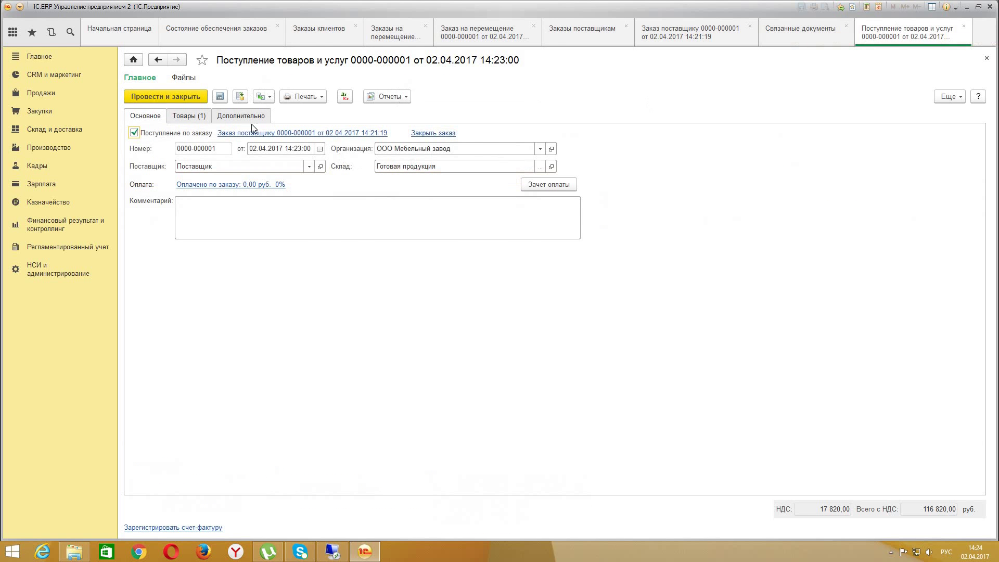
click(240, 97)
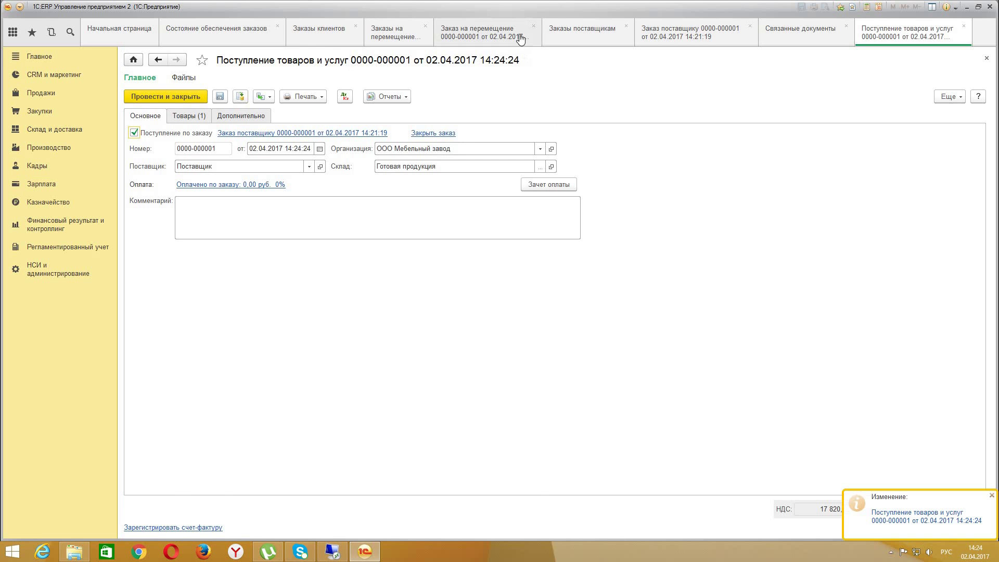
click(244, 39)
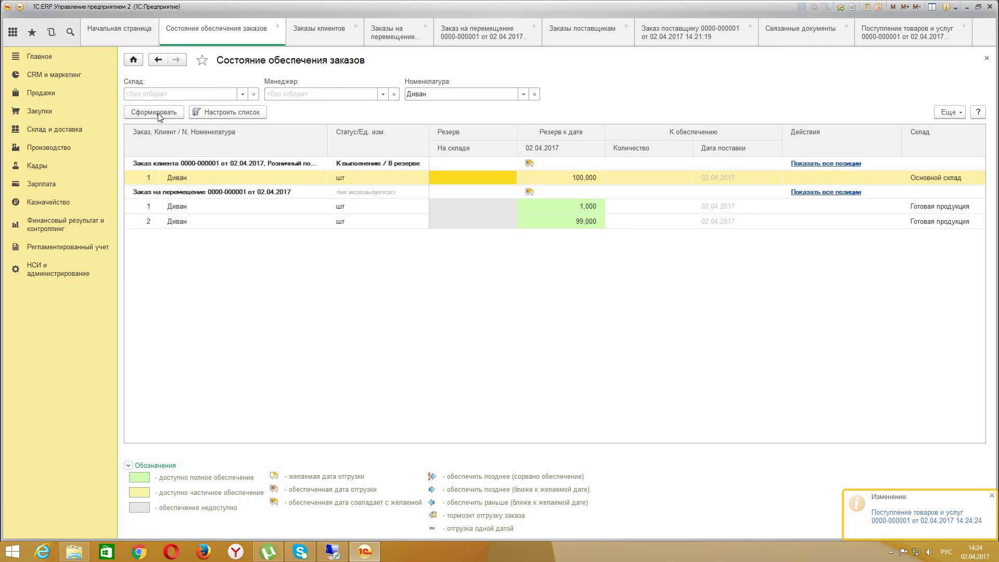
click(156, 112)
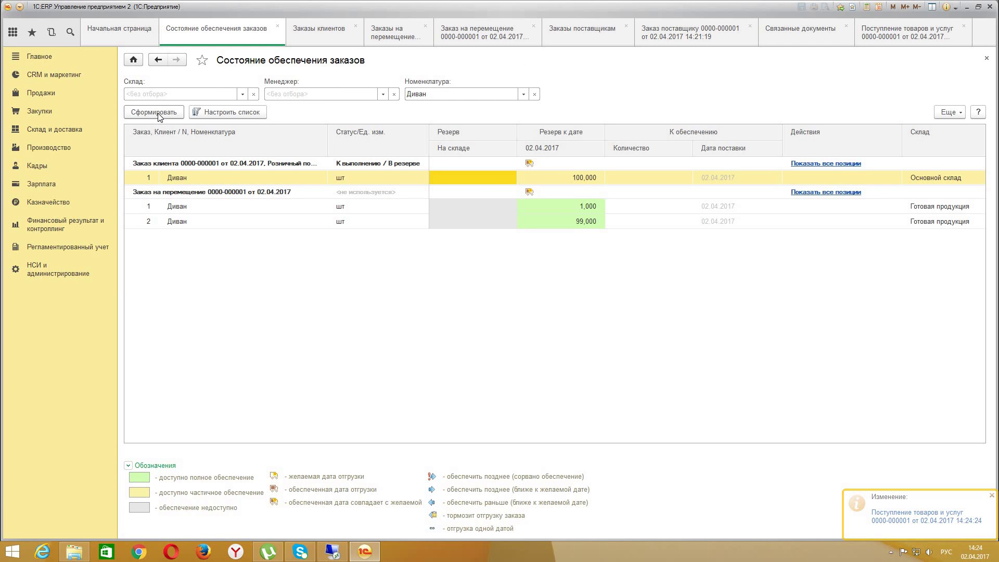
click(456, 196)
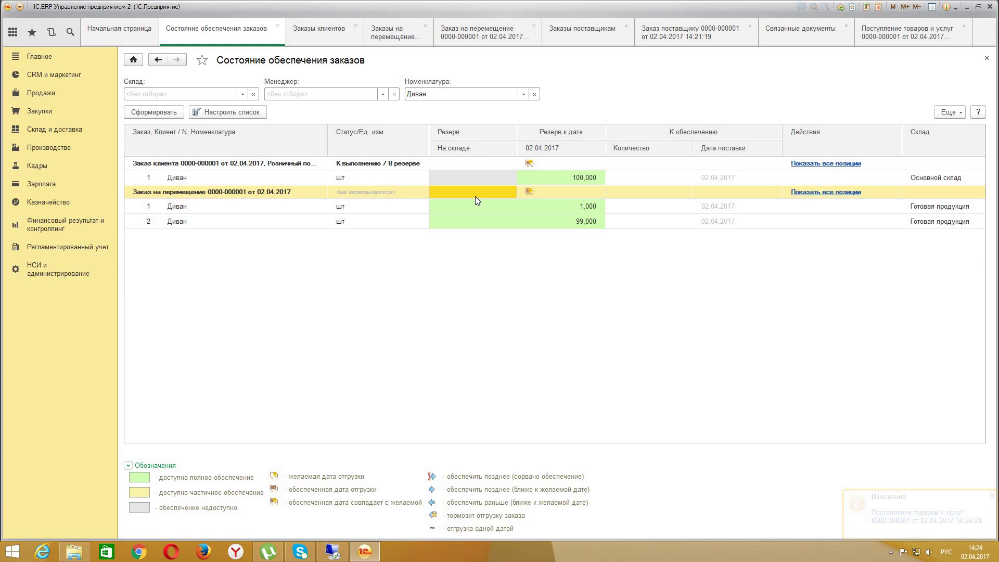
click(478, 176)
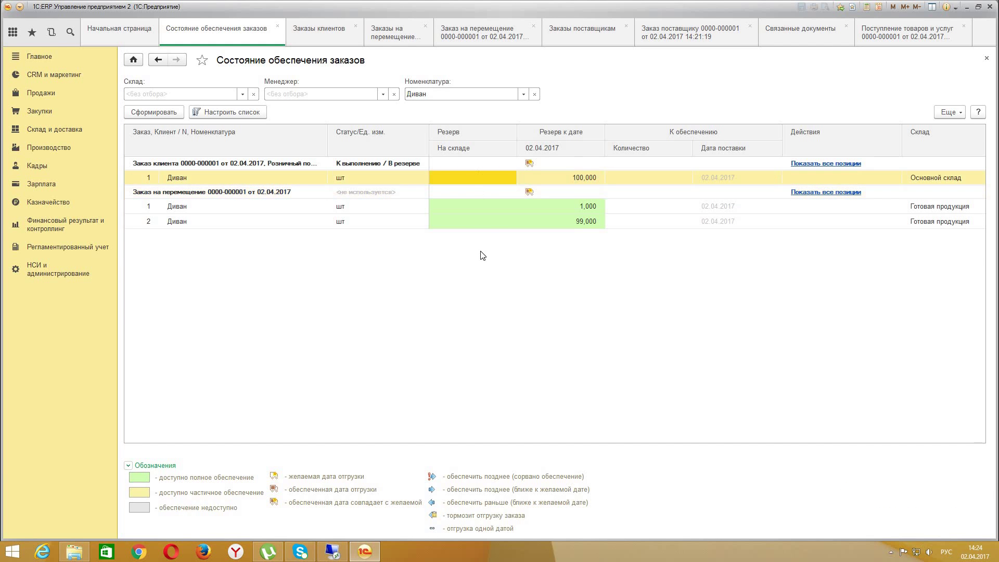
click(478, 191)
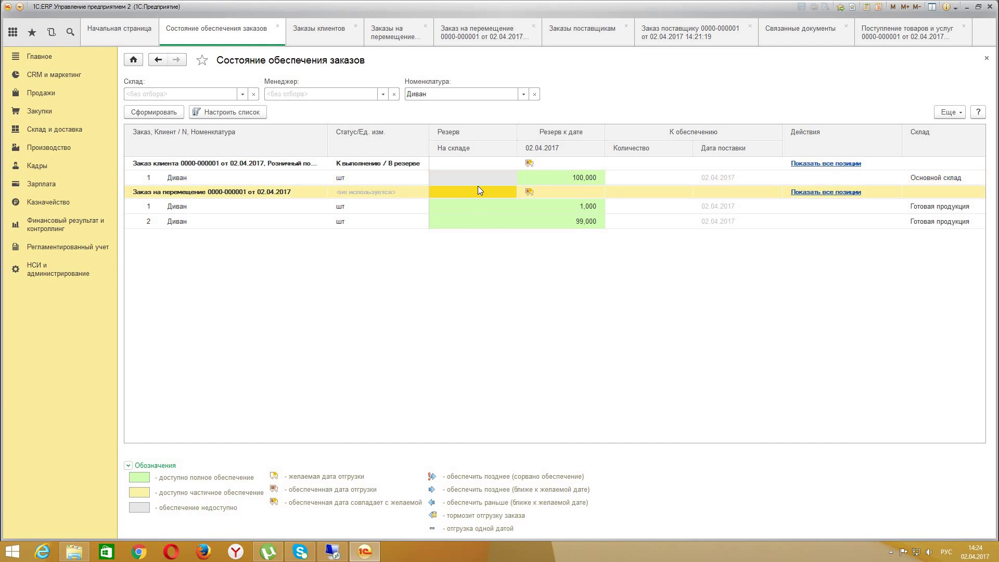
click(483, 178)
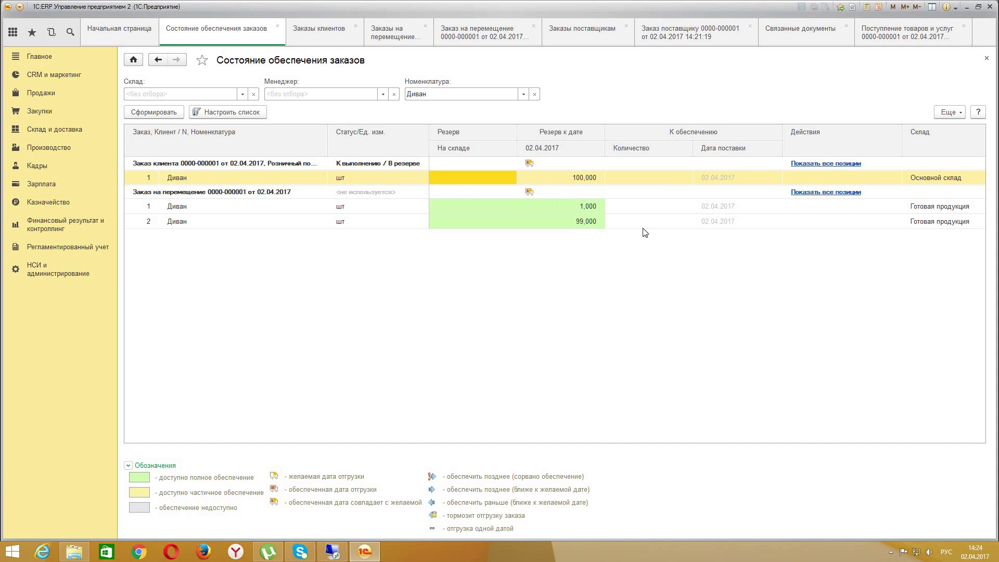
click(492, 36)
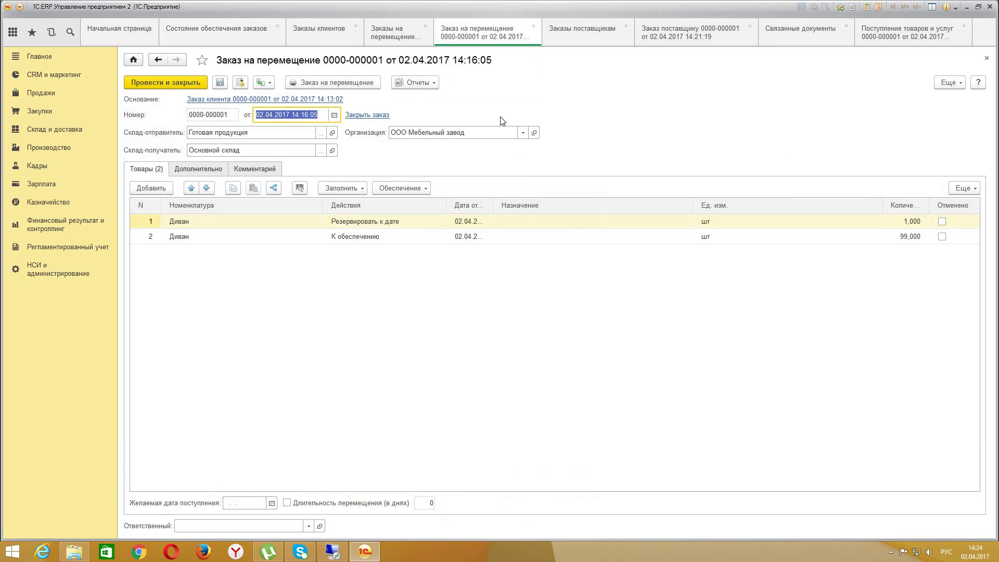
click(202, 171)
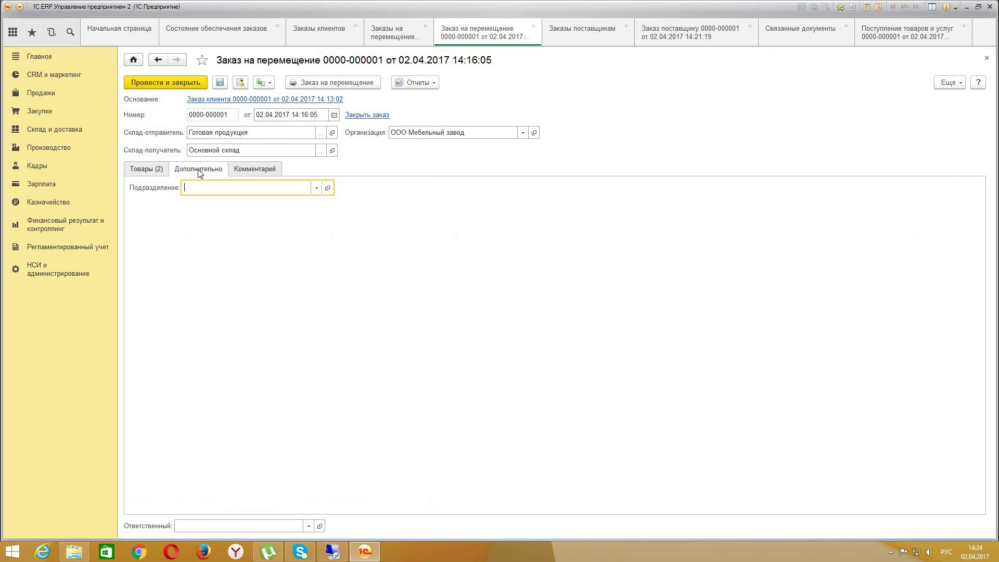
click(159, 173)
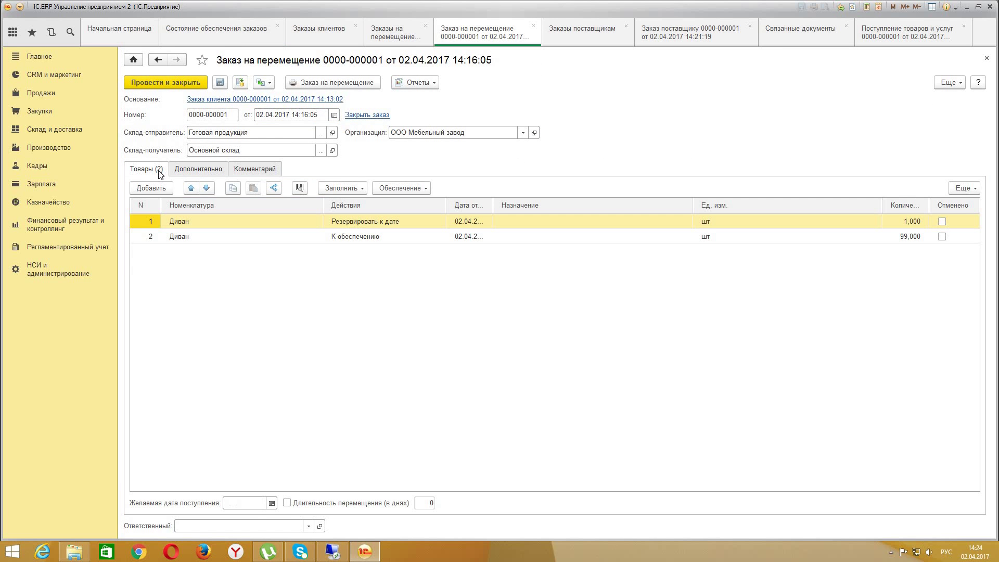
click(371, 237)
click(362, 188)
click(401, 188)
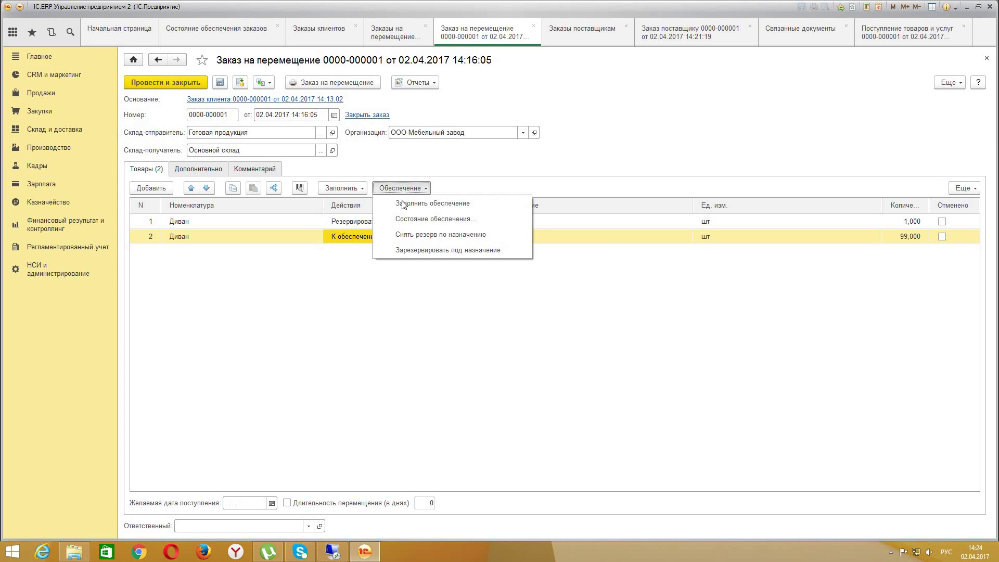
click(442, 203)
click(495, 291)
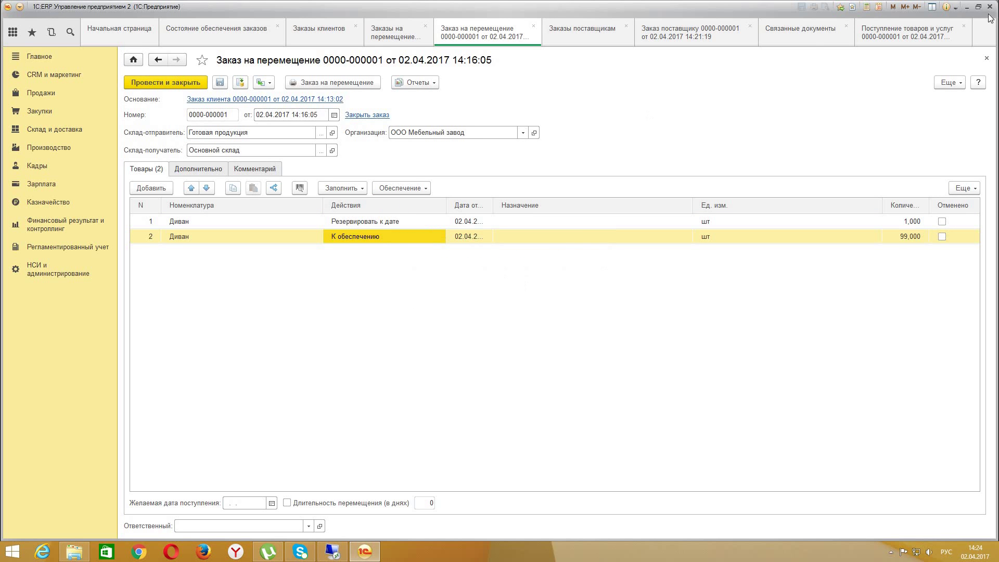
- Close and reopen the transfer order from the transfer orders list, and try to create a goods transfer (Перемещение товаров) based on it
click(987, 59)
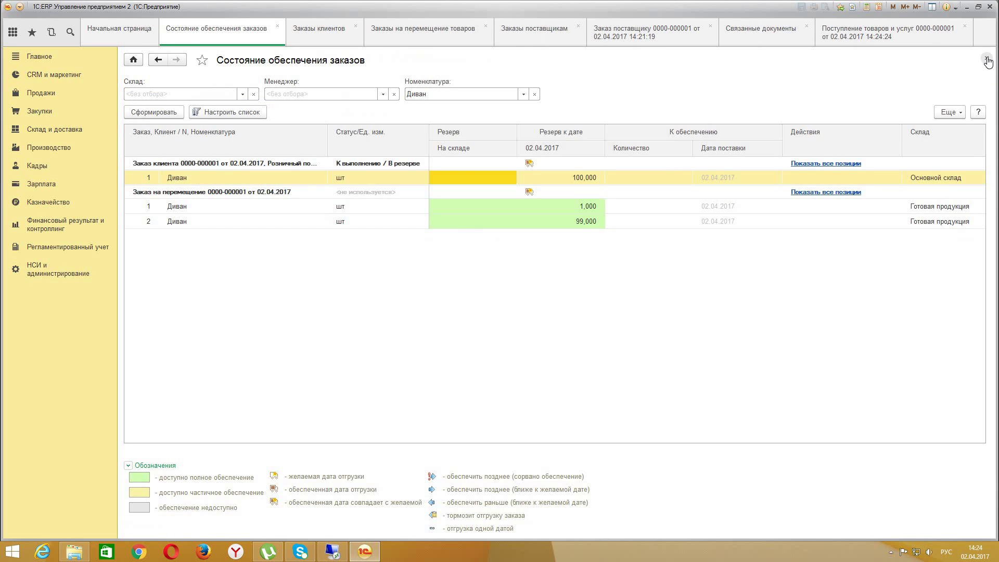
click(987, 58)
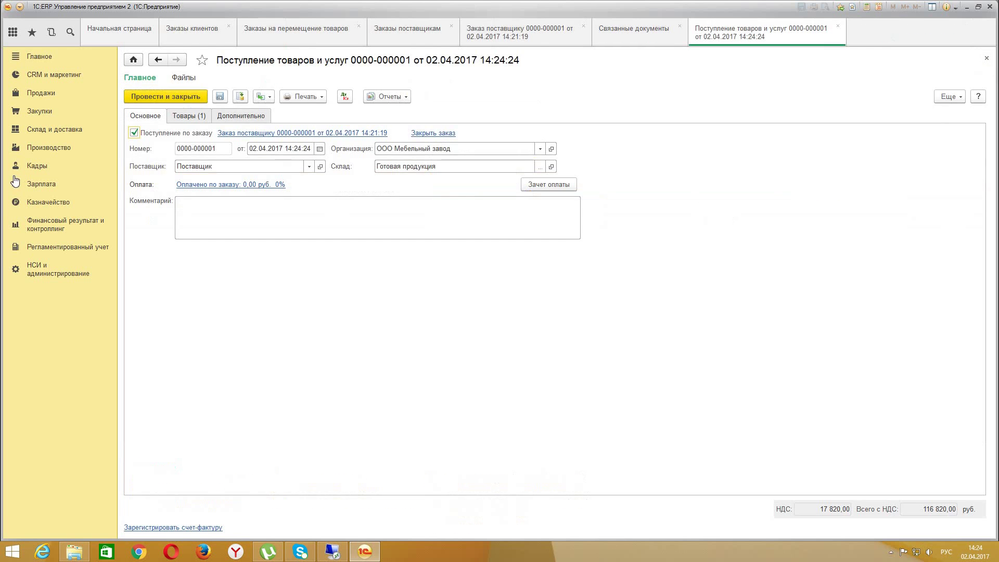
click(49, 129)
click(193, 218)
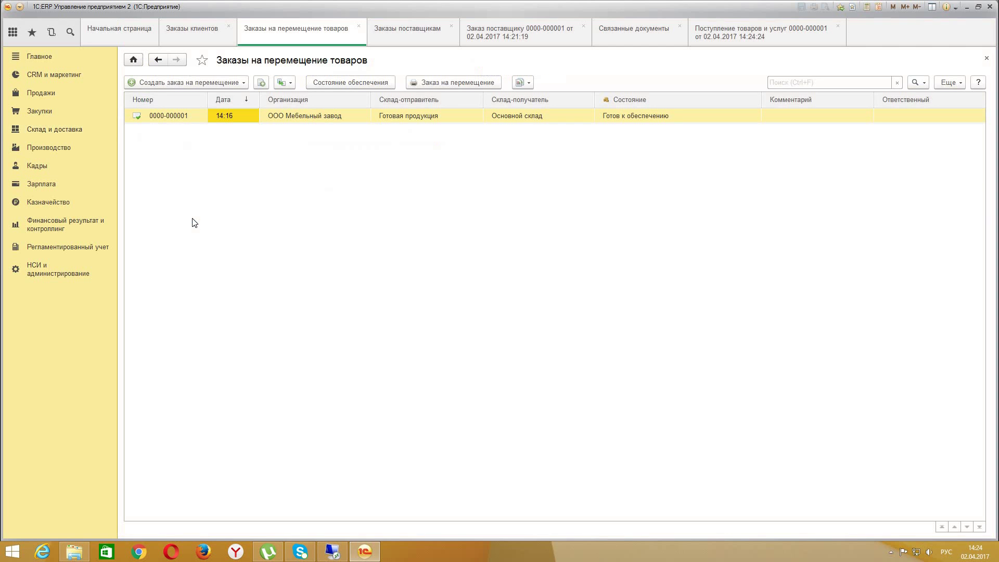
double_click(252, 122)
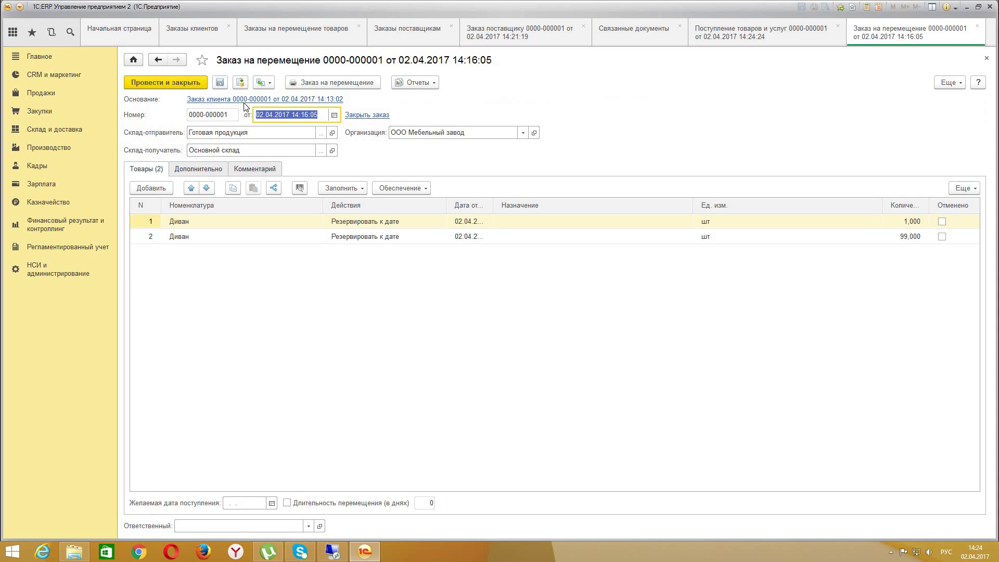
click(259, 83)
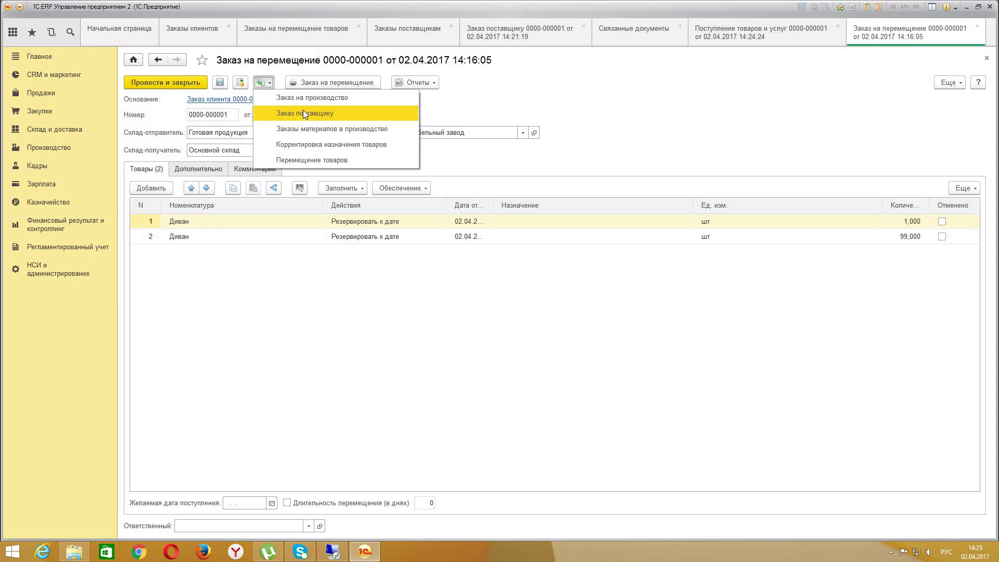
click(294, 160)
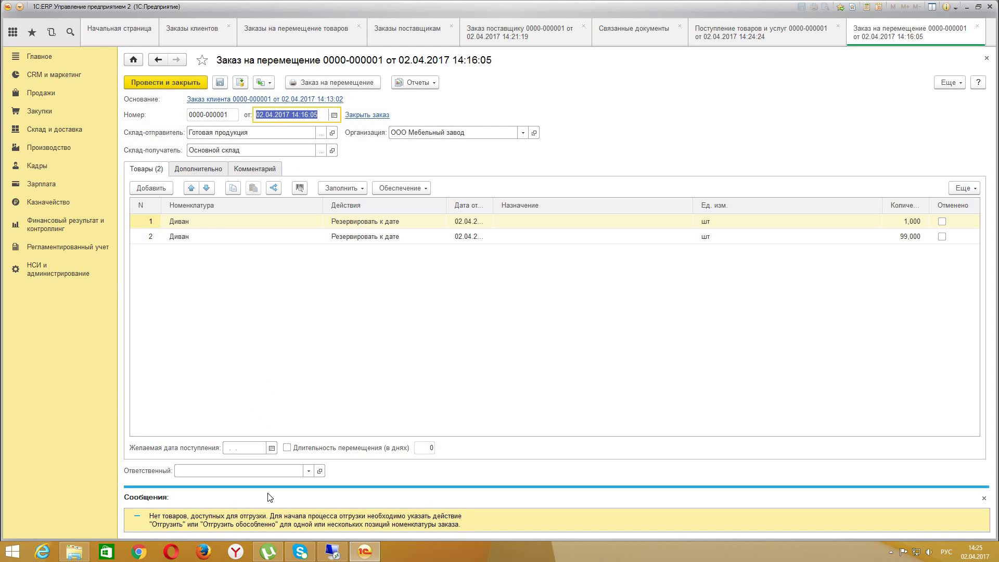
- Fill the supply of both Диван lines in the transfer order with the Отгрузить action
click(349, 223)
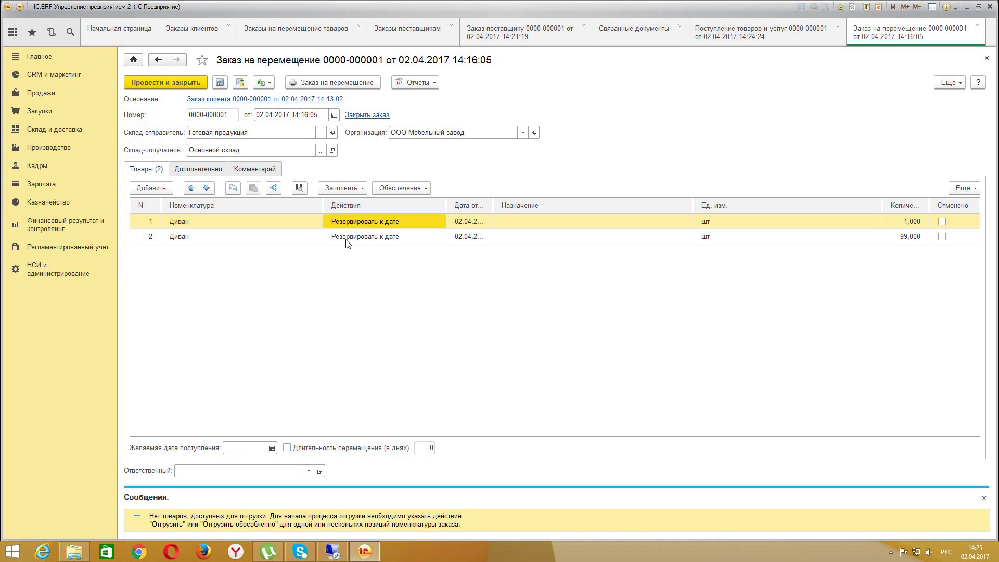
click(349, 238)
click(342, 188)
click(376, 190)
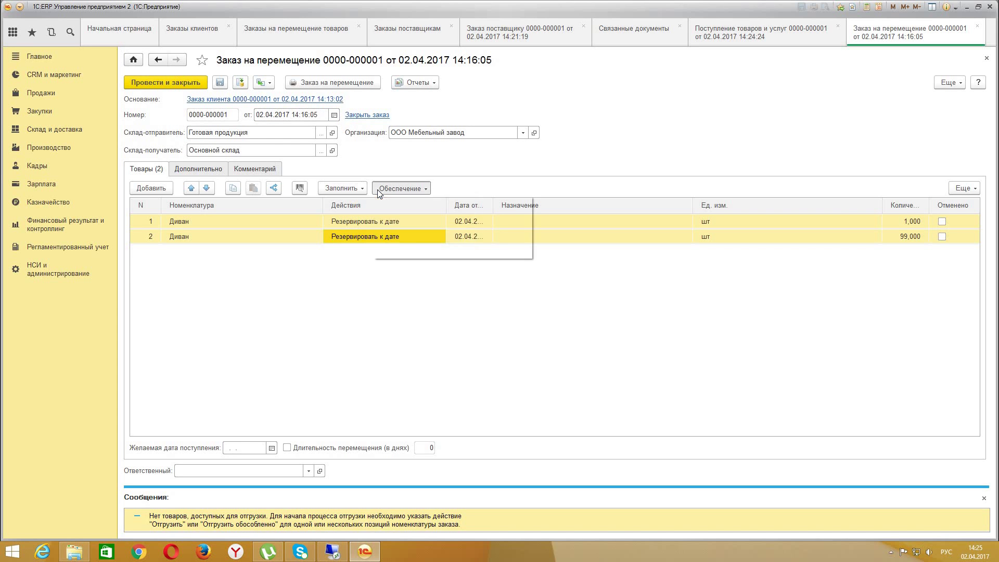
click(377, 189)
click(381, 203)
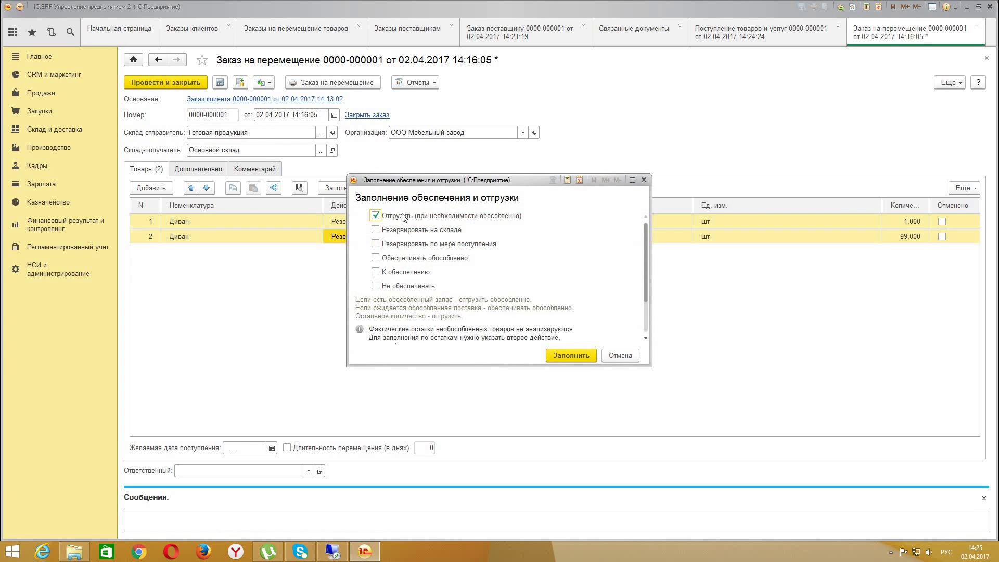
click(563, 359)
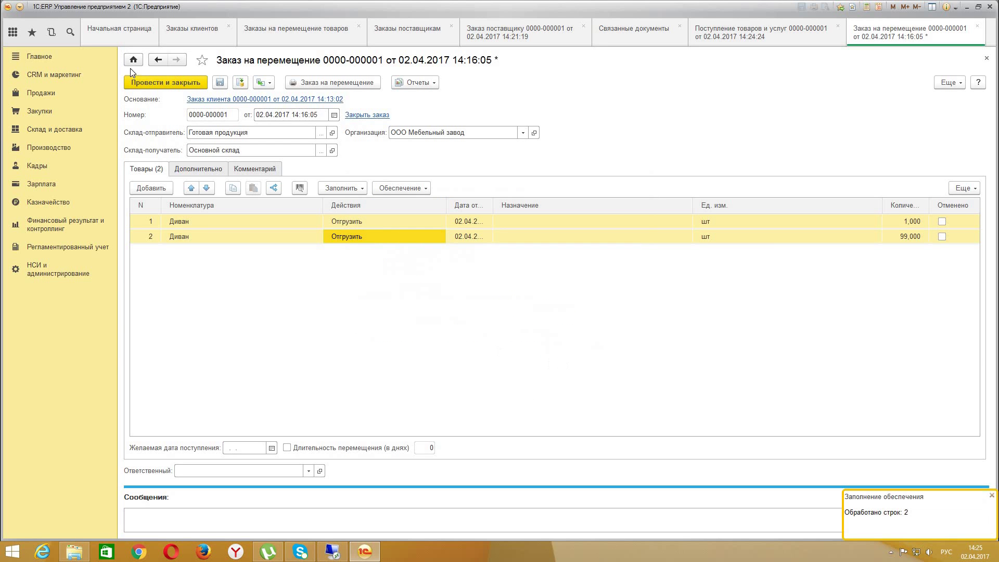
click(263, 83)
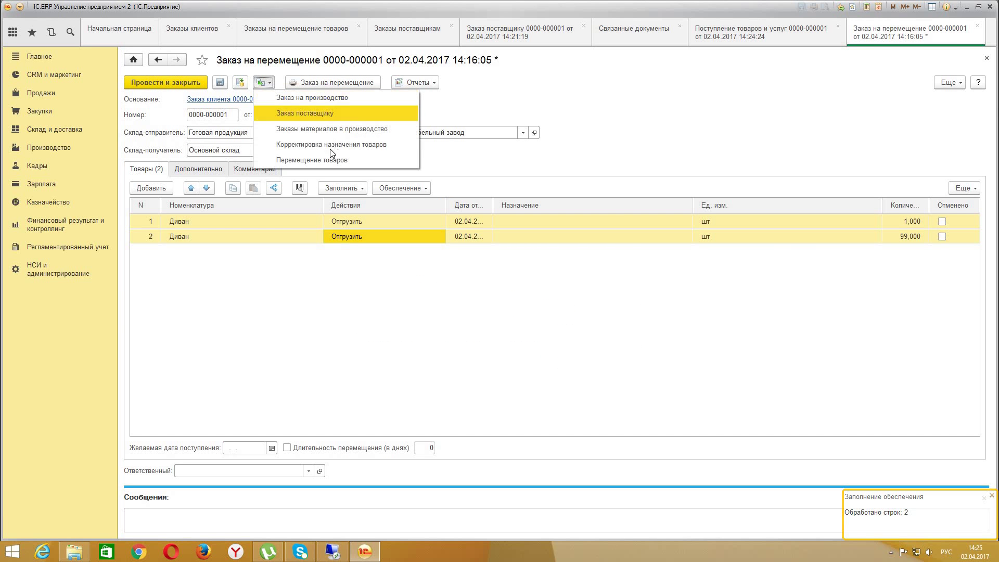
click(504, 7)
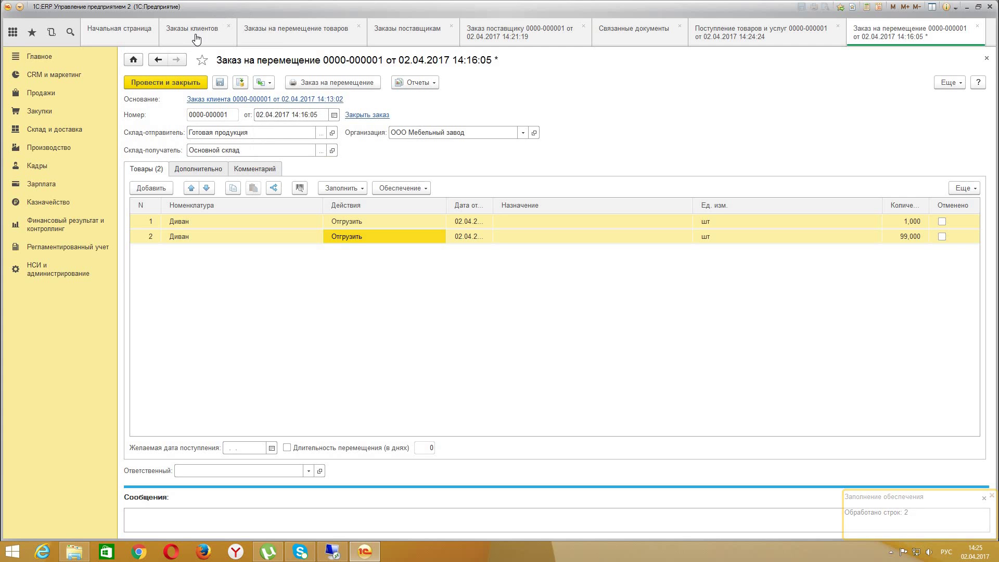
- Generate a new order supply status list for Диван and view its options for moving separately supplied goods to the shipping warehouse
click(263, 33)
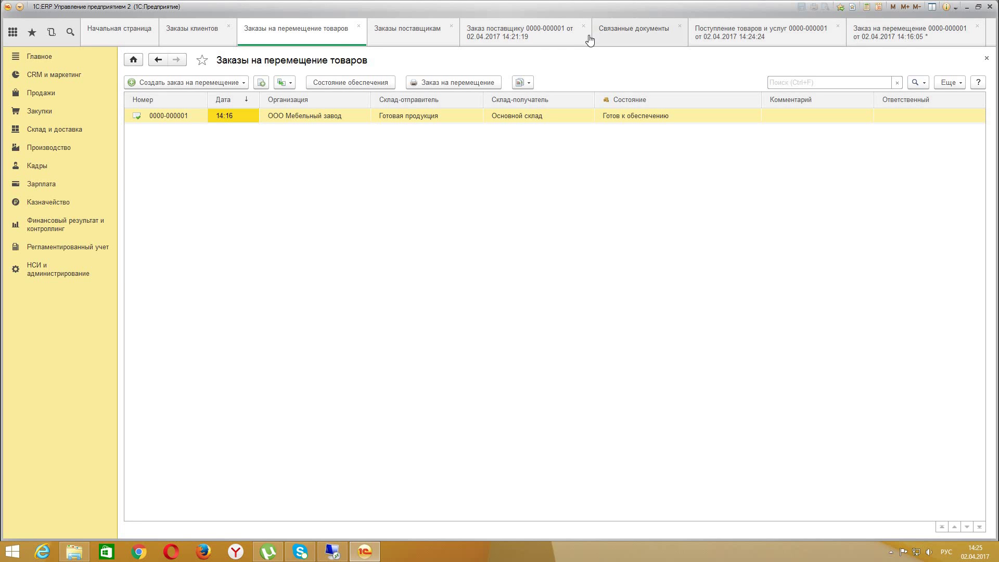
click(52, 151)
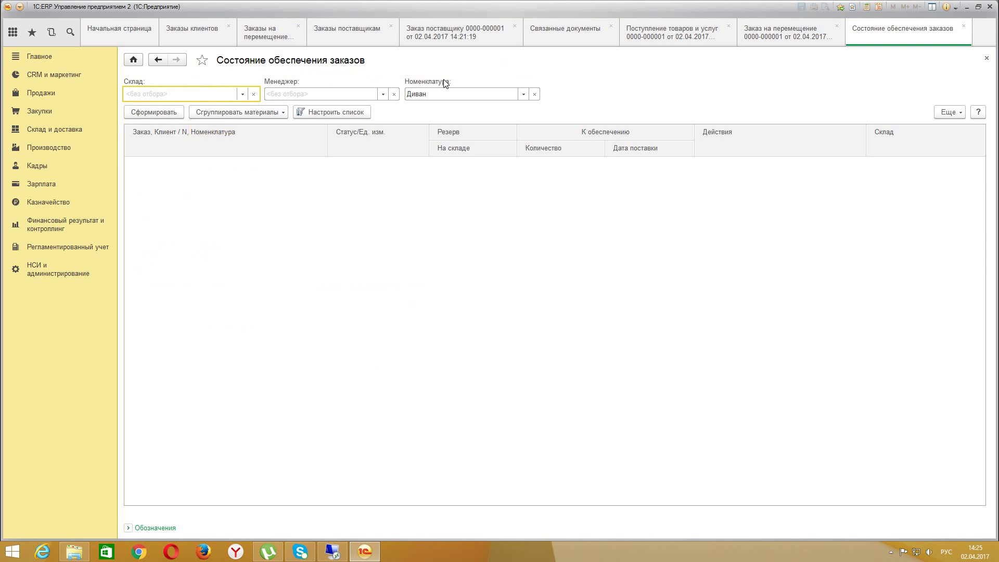
click(170, 114)
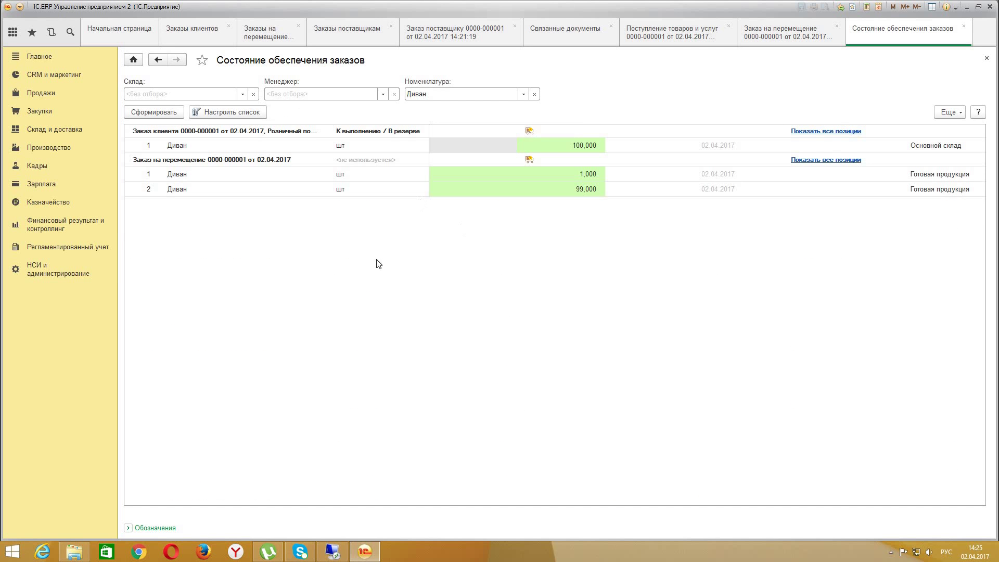
click(948, 112)
mouse_move(879, 155)
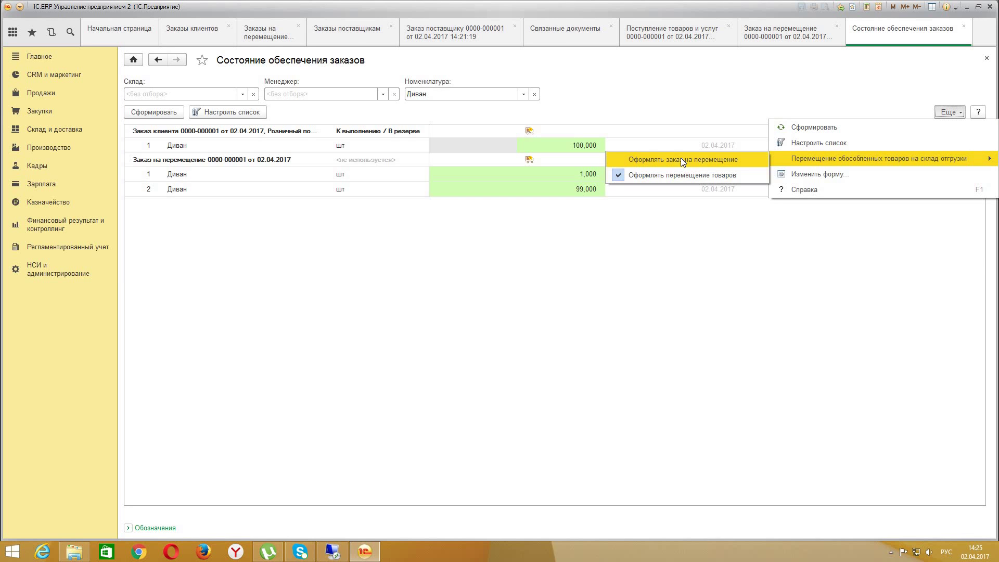
click(677, 268)
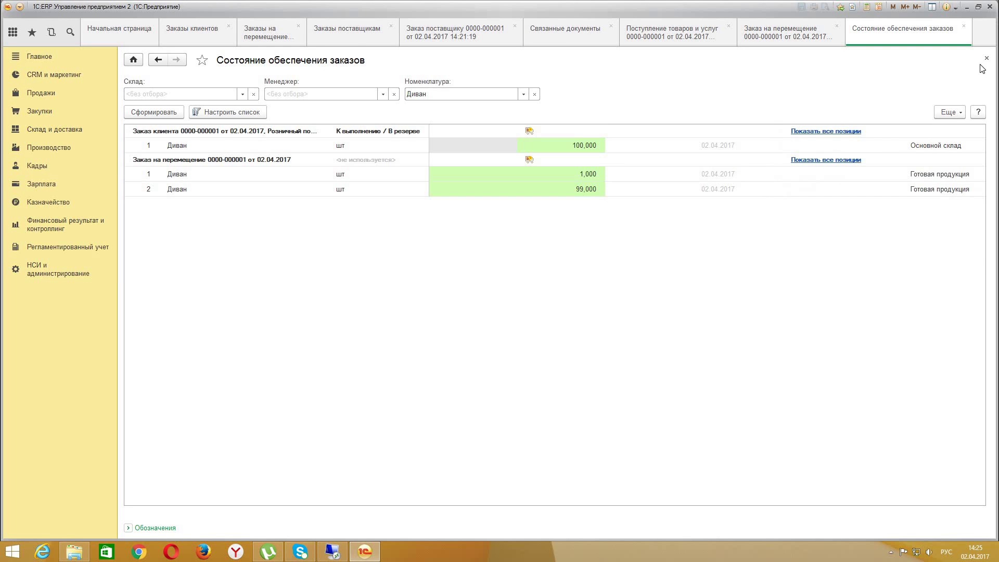
- Return to the transfer order and try to create a goods transfer (Перемещение товаров) based on it
click(779, 39)
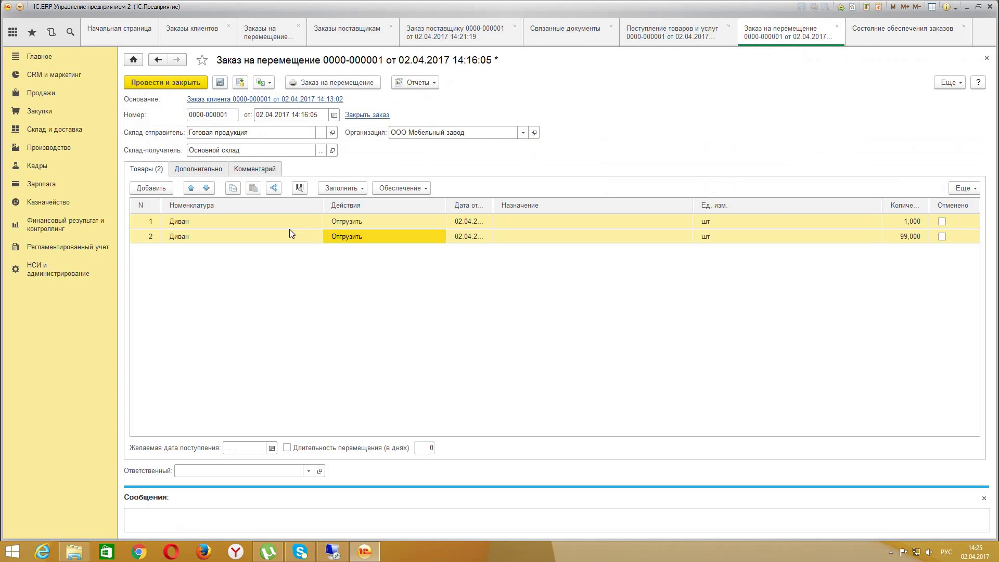
click(261, 83)
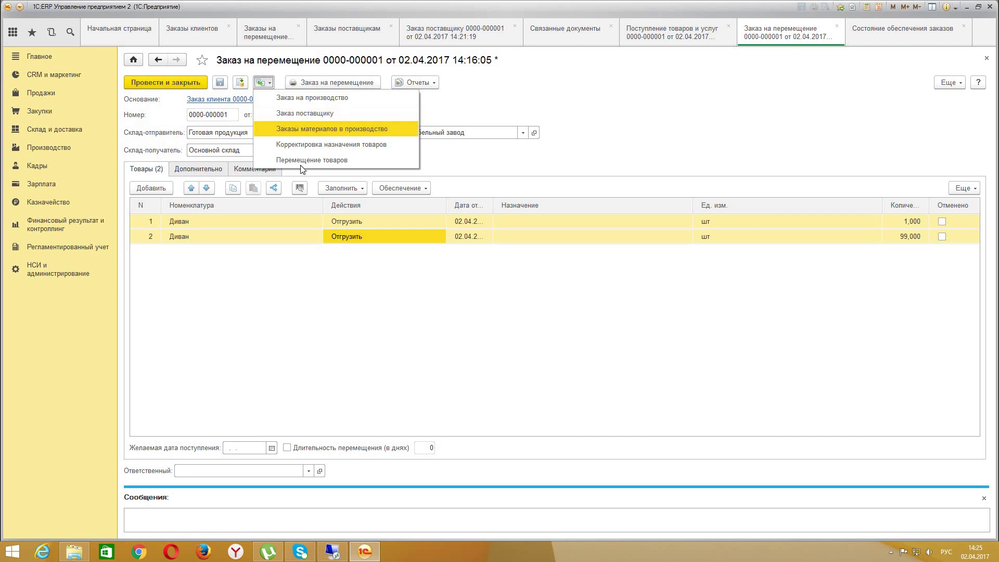
click(300, 163)
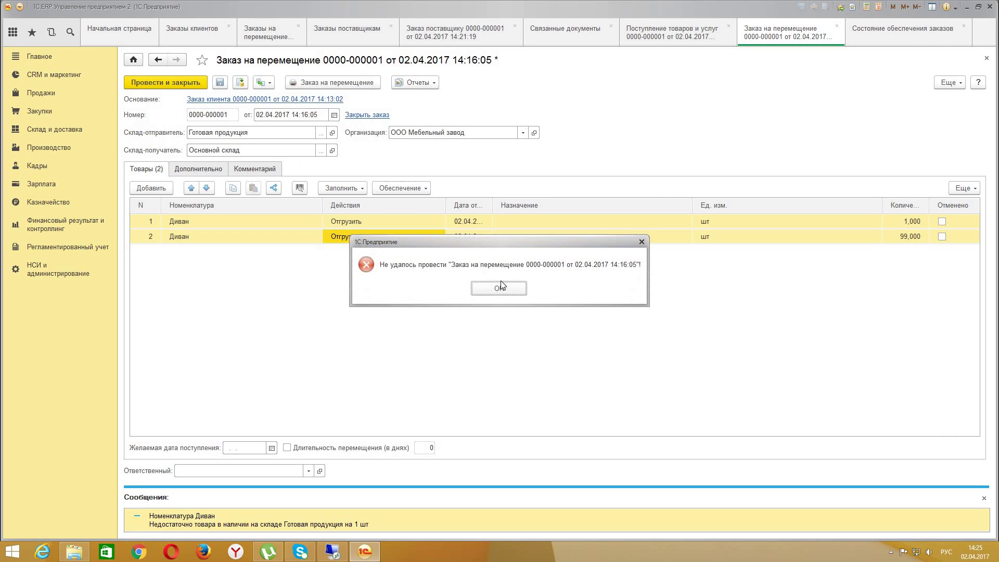
click(499, 287)
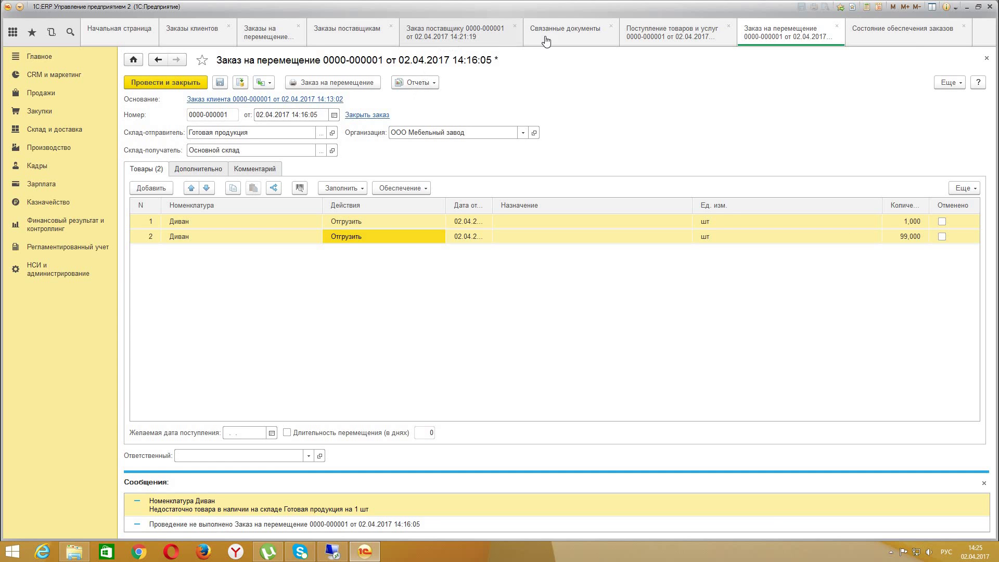
- Check the Диван line in the goods receipt, then post and close the receipt
click(643, 37)
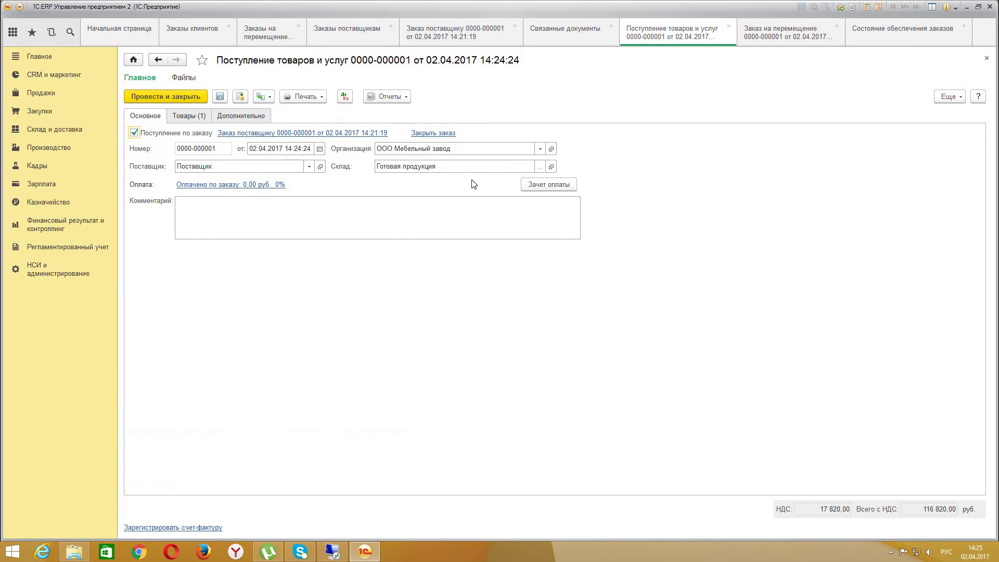
click(192, 120)
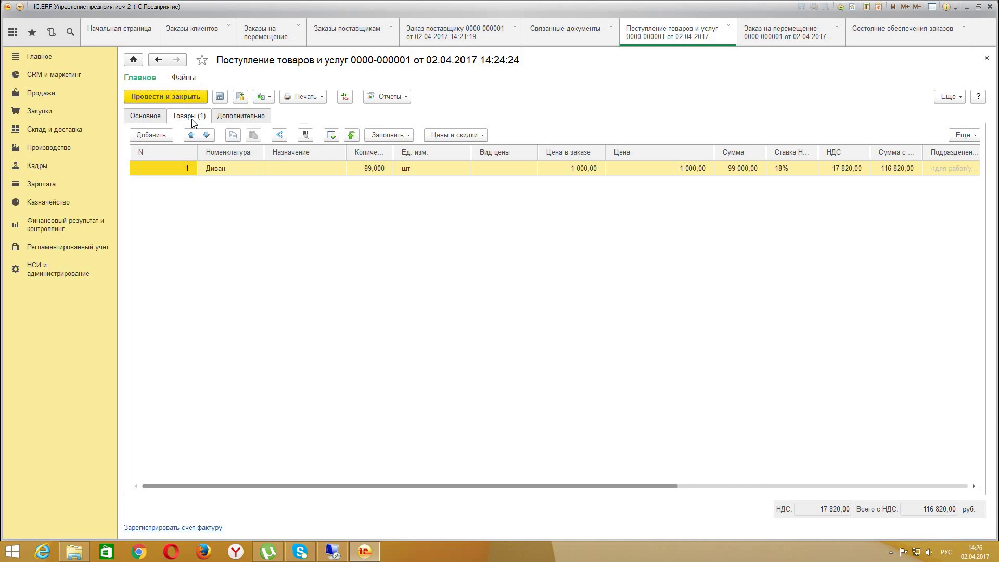
click(160, 96)
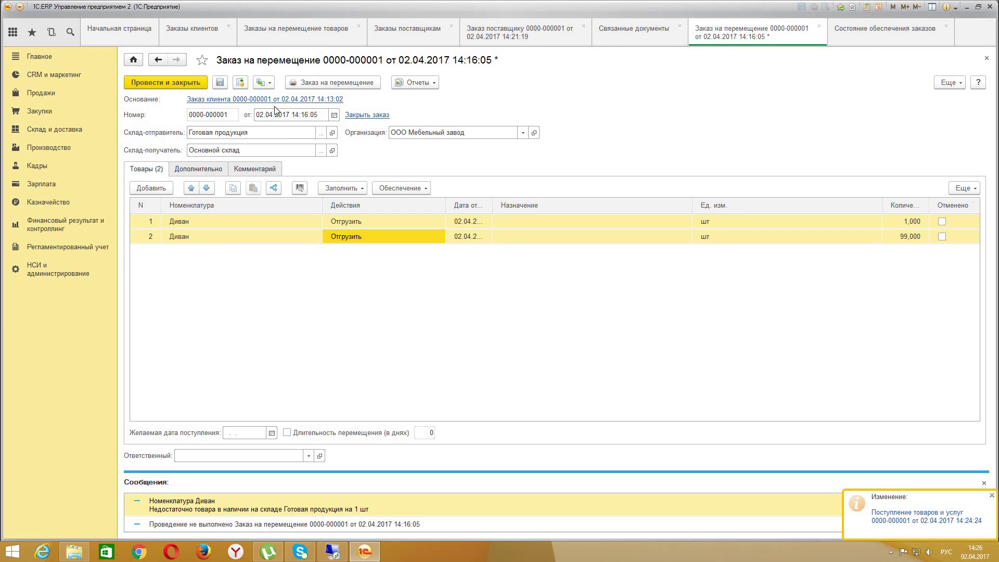
- Open the supplier order from the supplier orders list and try to close the order with Закрыть заказ
click(39, 111)
click(183, 163)
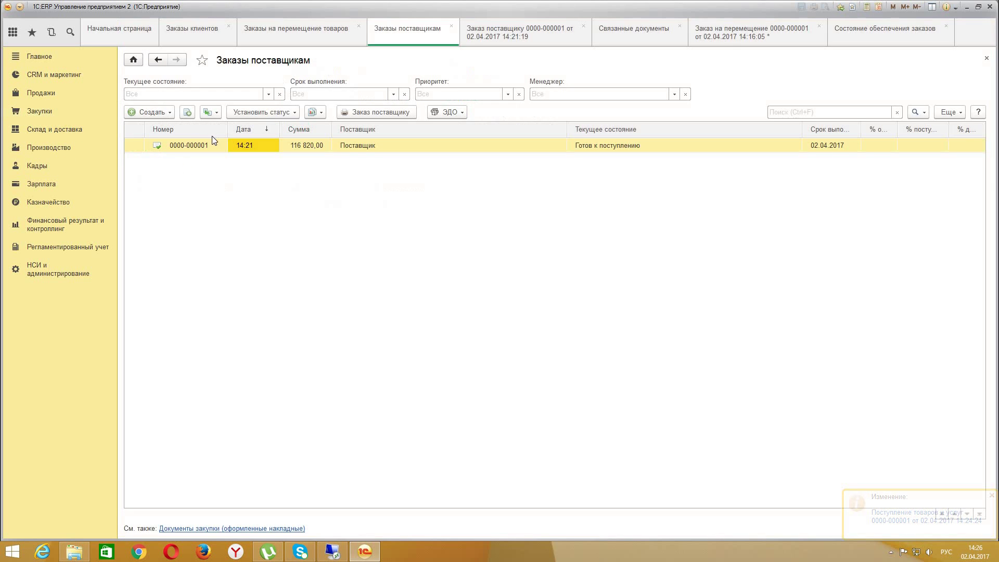
double_click(220, 147)
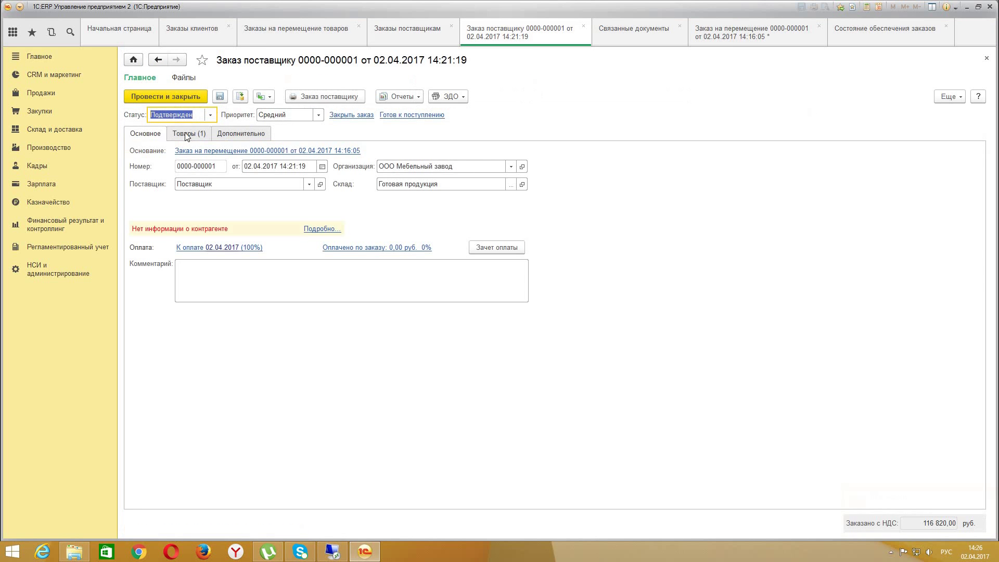
click(210, 115)
click(208, 161)
click(352, 115)
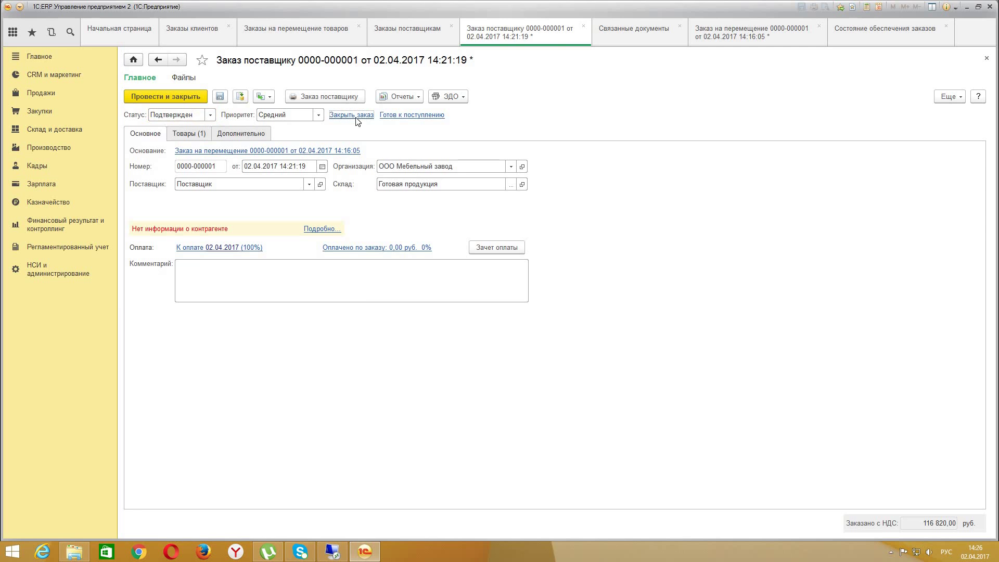
click(459, 284)
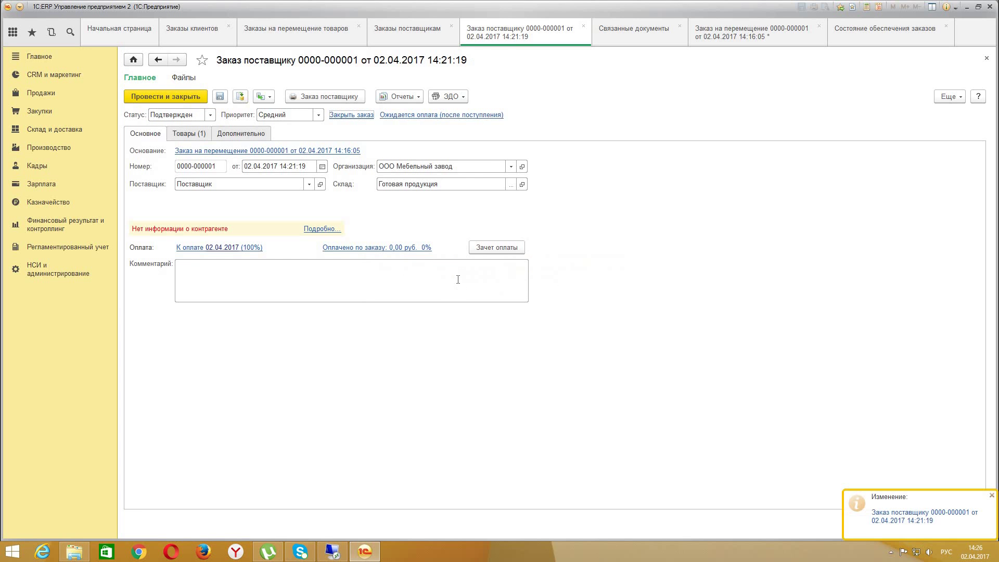
- Review the supplier order's goods and its Состояние выполнения report for the received Диван quantity
click(197, 136)
click(397, 96)
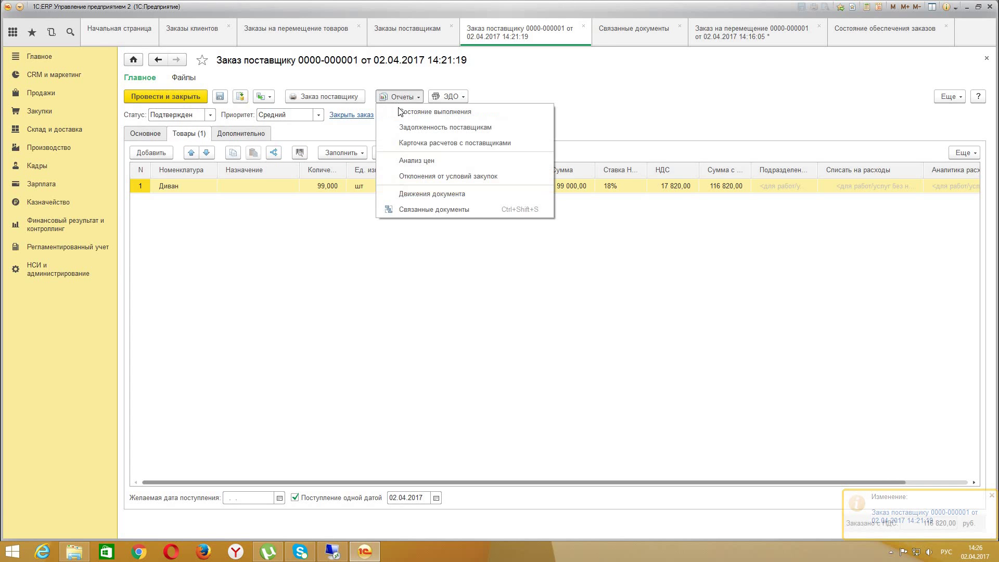
click(401, 115)
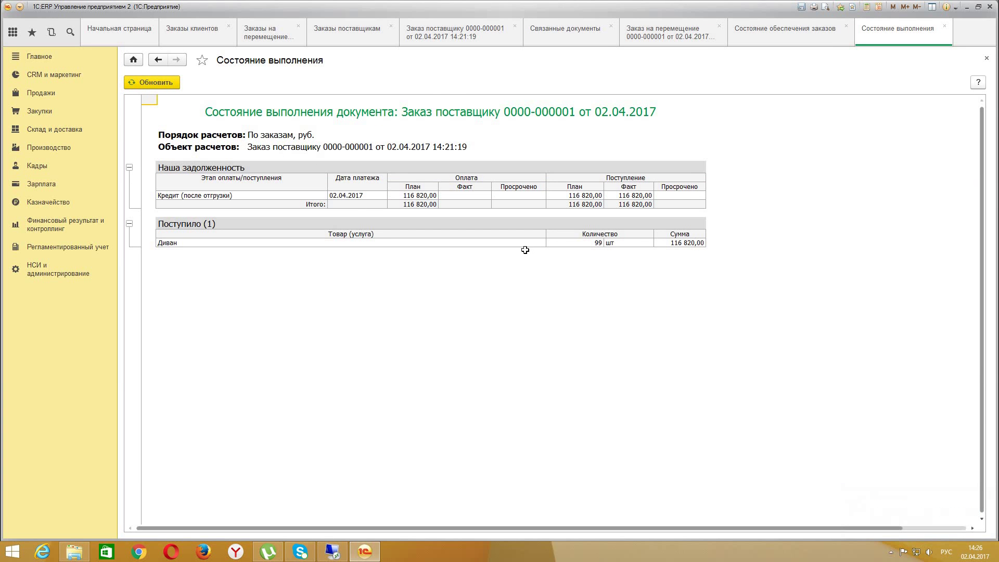
click(608, 244)
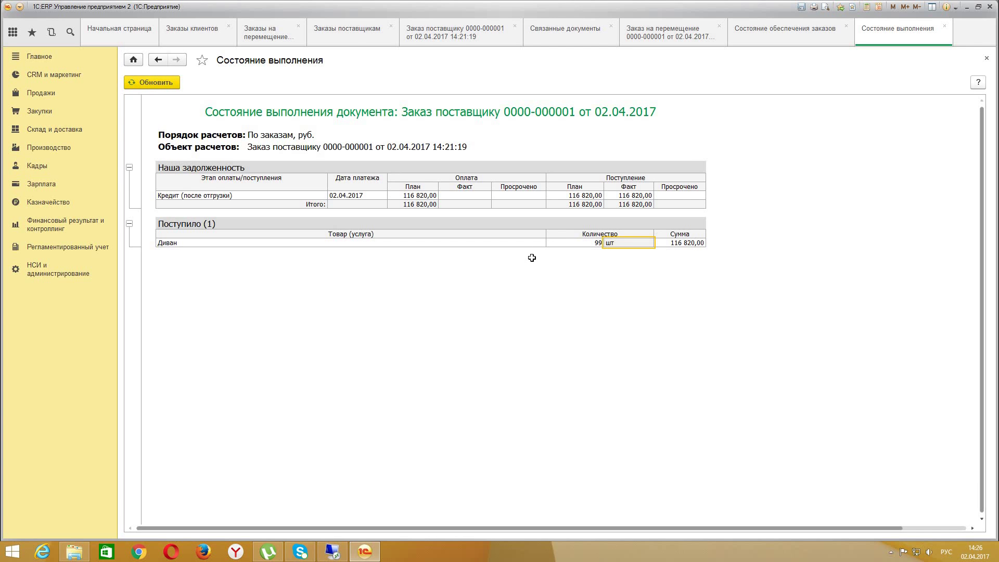
- Close the execution report, post and close the supplier order, and leave the supplier orders list
click(987, 59)
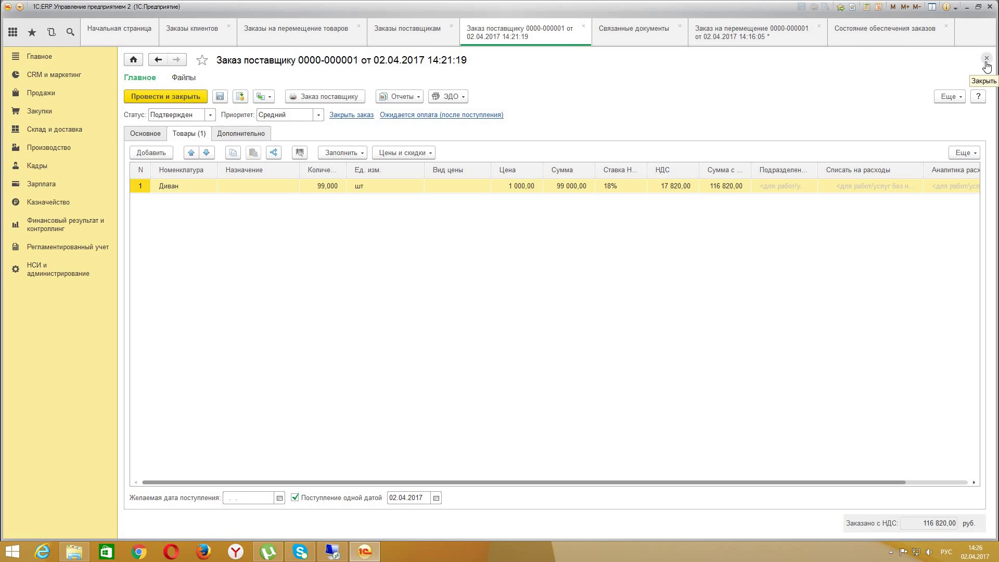
click(160, 96)
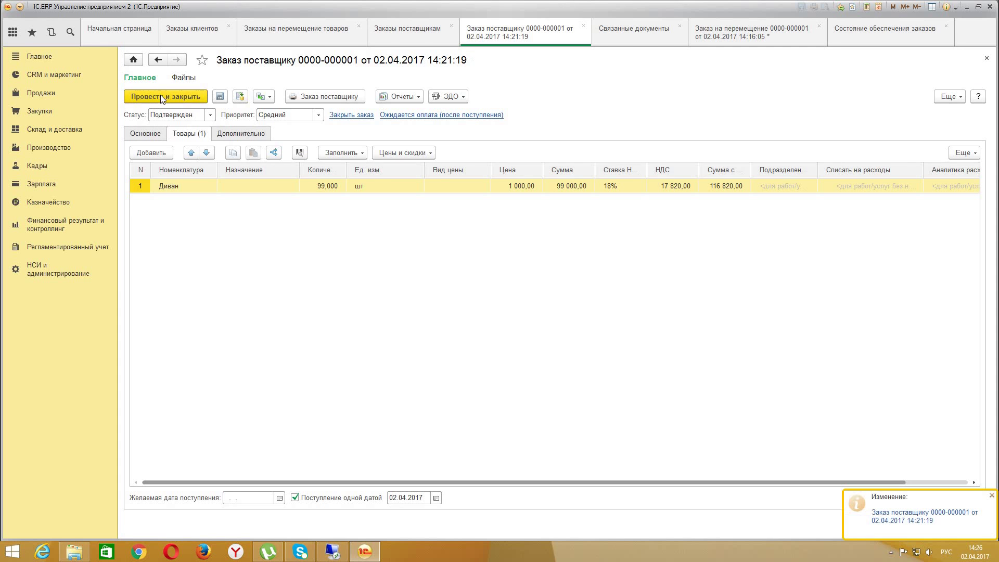
click(452, 27)
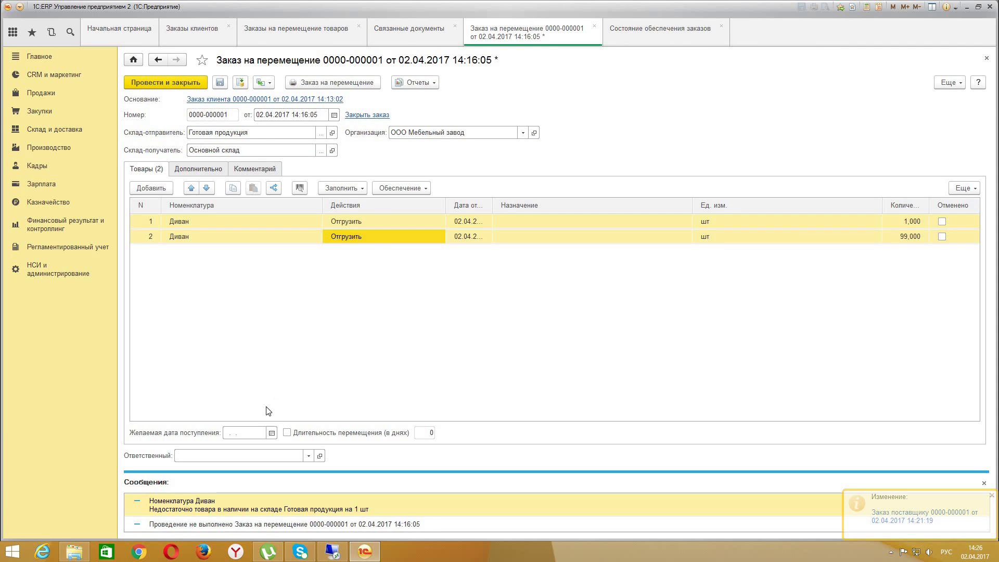
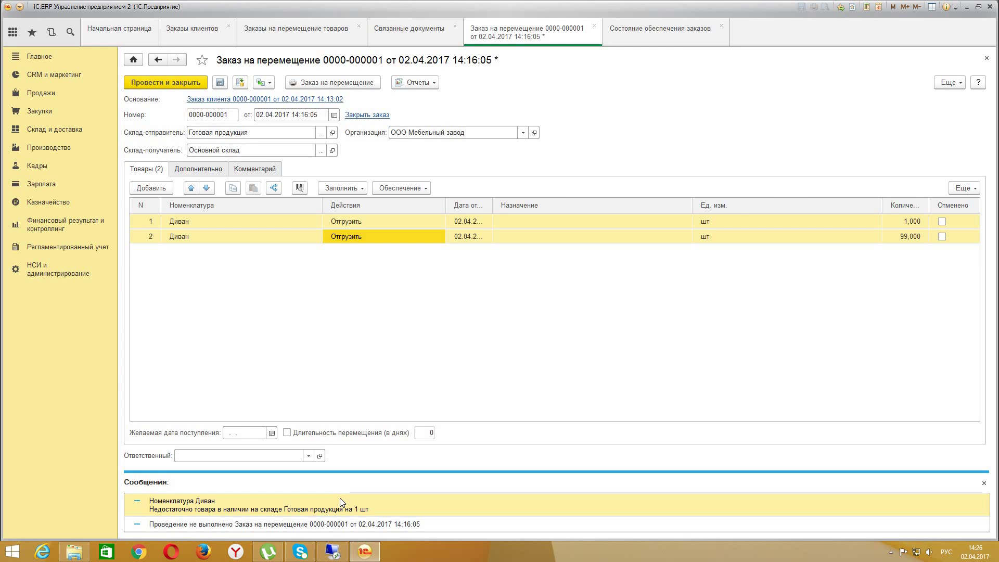
- Regenerate the order supply status list and check the reserves of the transfer order's Диван lines
click(653, 31)
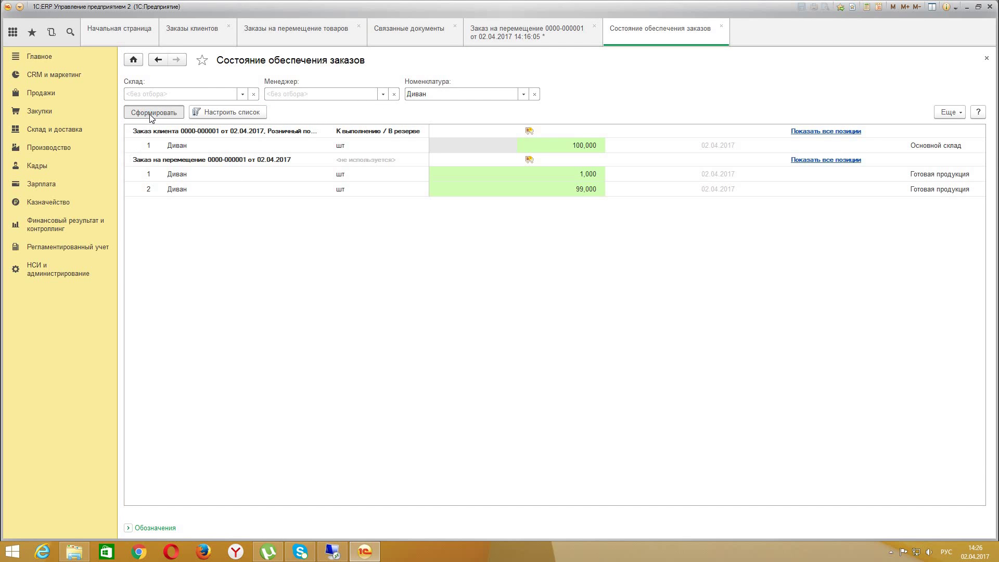
click(585, 174)
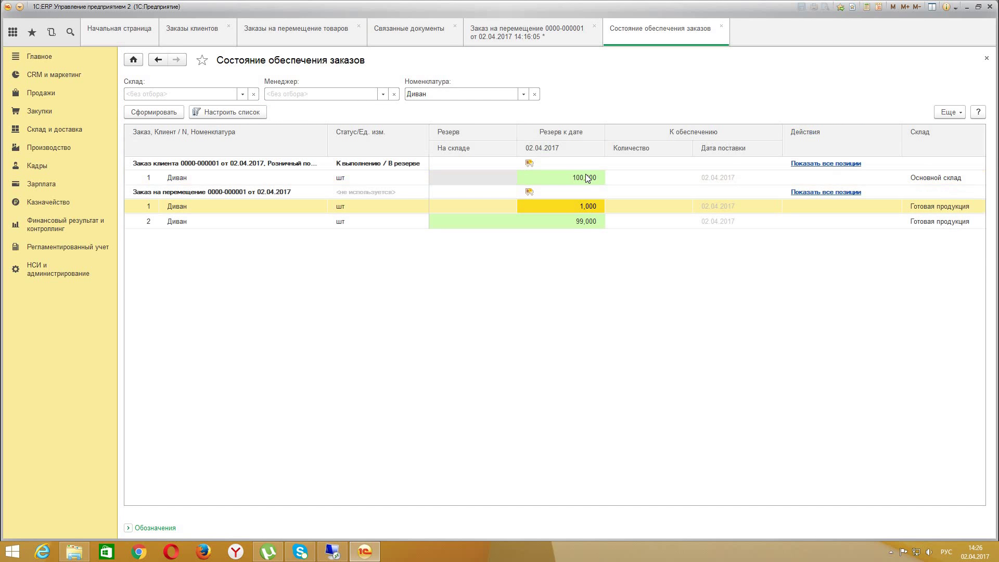
click(568, 201)
click(583, 210)
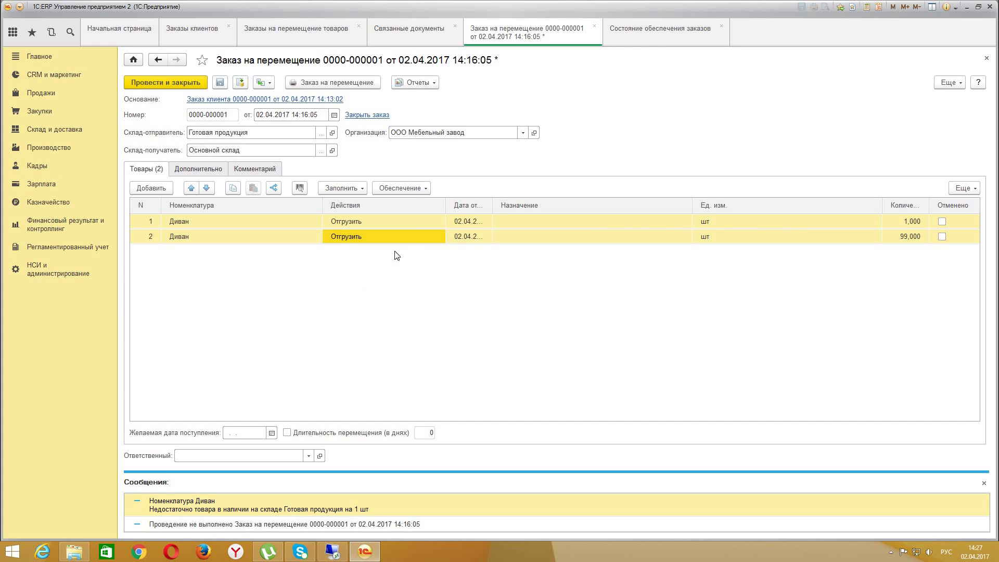
- Try to release the assigned reserve of the transfer order's Диван lines with Снять резерв по назначению, agreeing to post the document
click(415, 225)
click(406, 235)
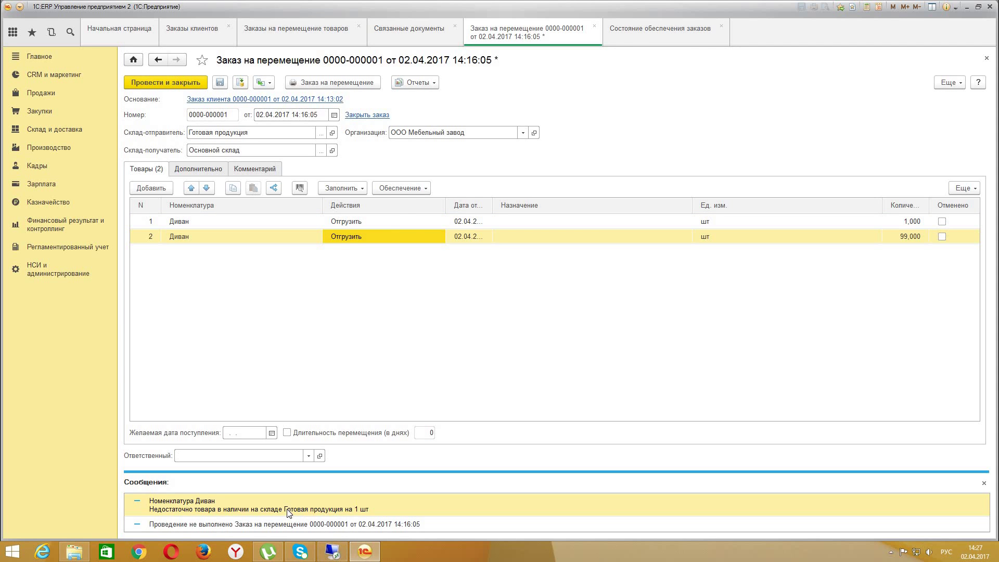
click(984, 483)
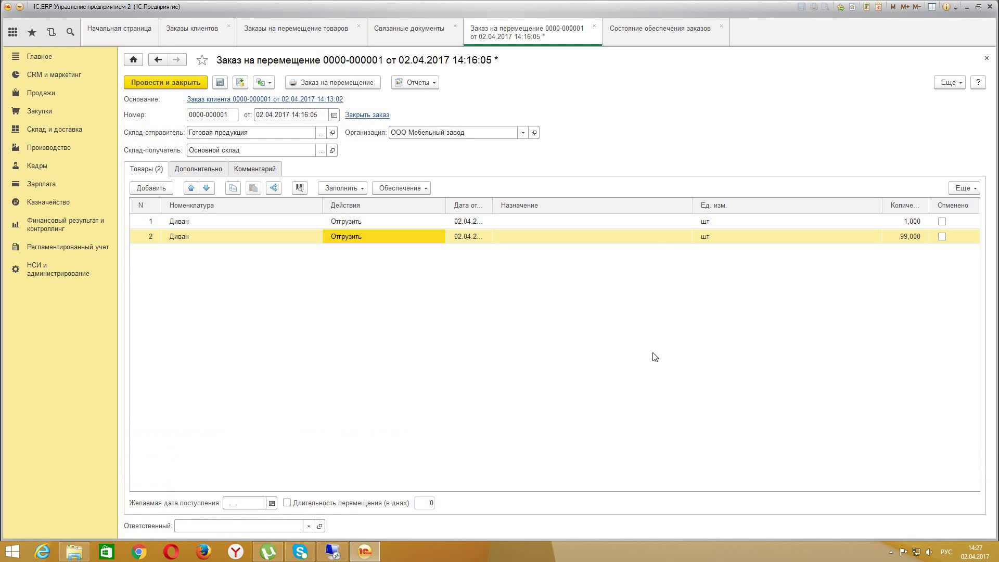
click(393, 188)
click(441, 234)
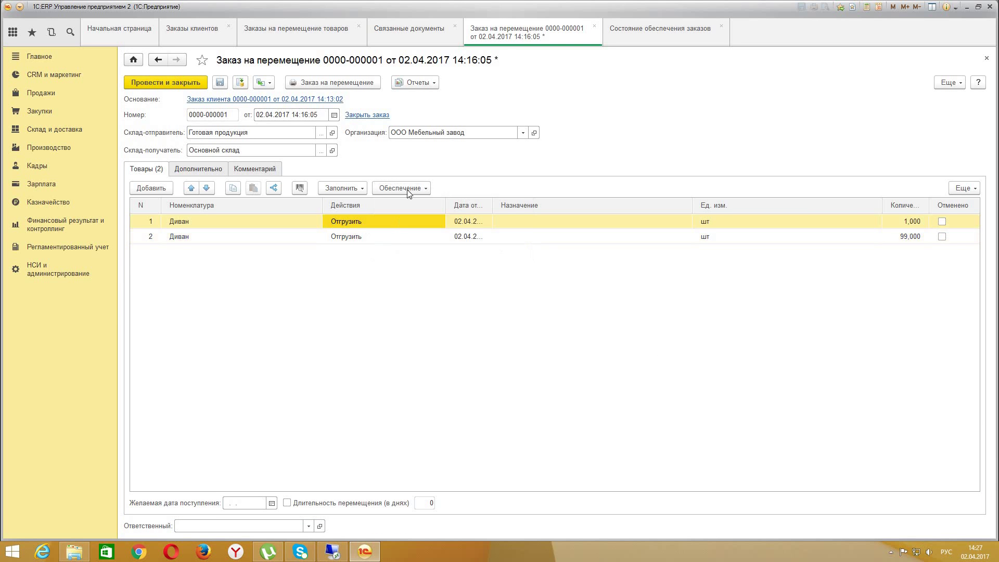
click(417, 188)
click(442, 235)
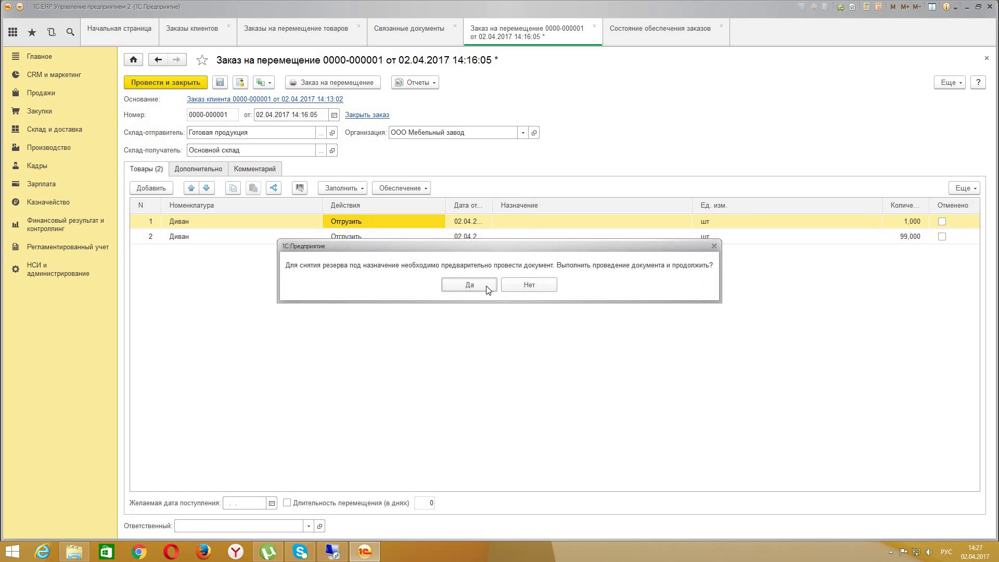
key(Return)
click(488, 317)
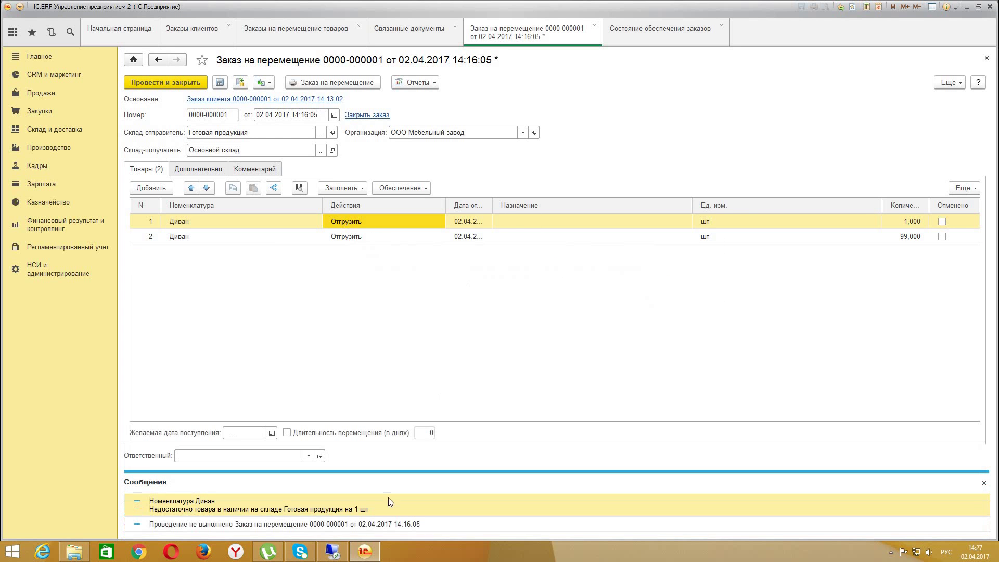
- Clear the messages and try to post and close the transfer order
click(984, 483)
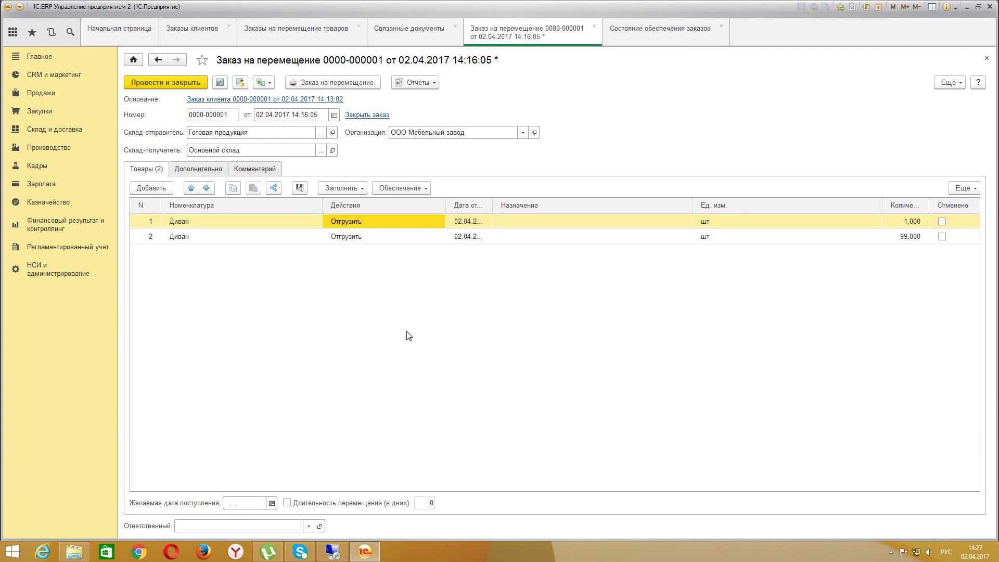
click(165, 83)
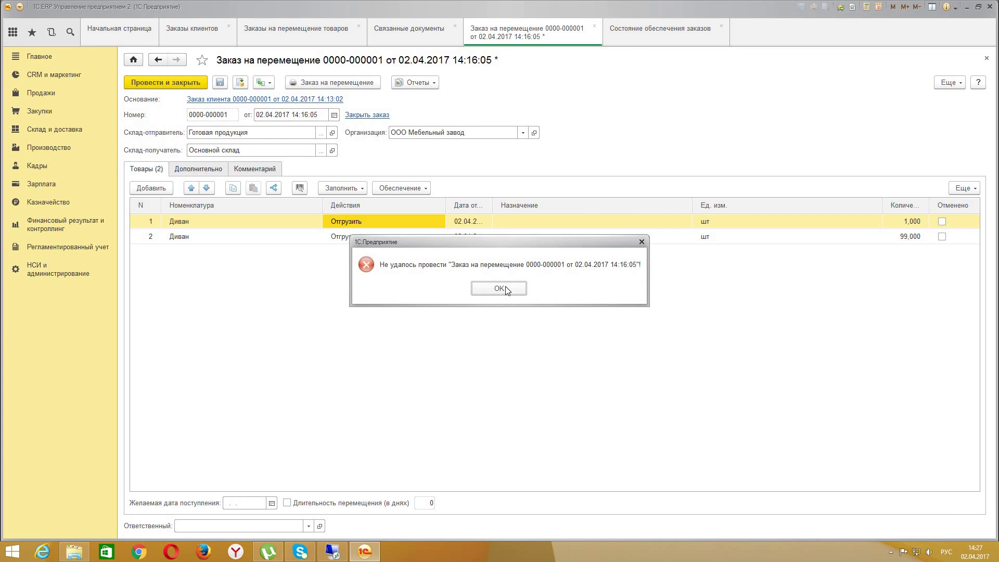
click(500, 289)
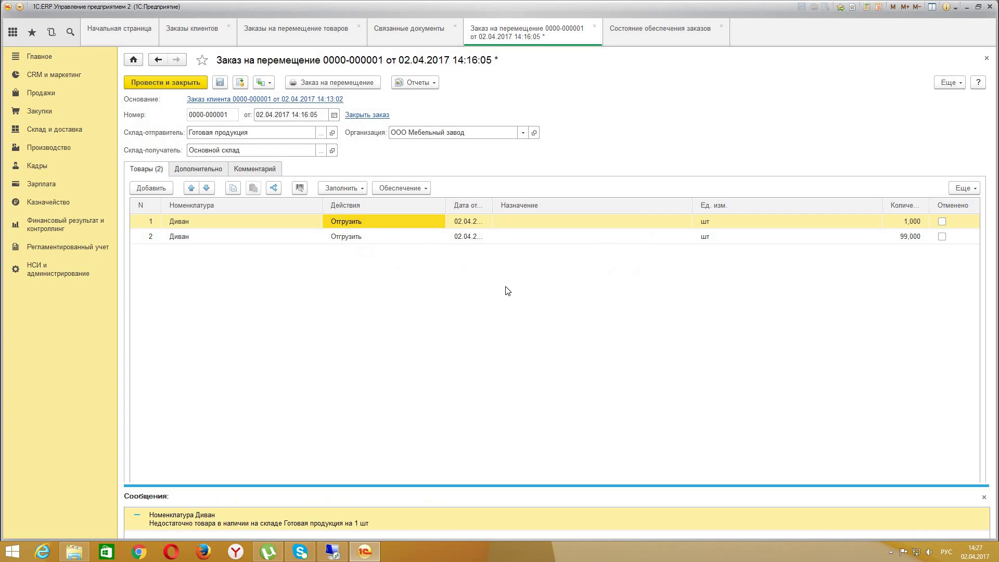
- Fill the supply of both Диван lines with Отгрузить as the first action and К обеспечению as the second
click(355, 237)
shift+click(351, 223)
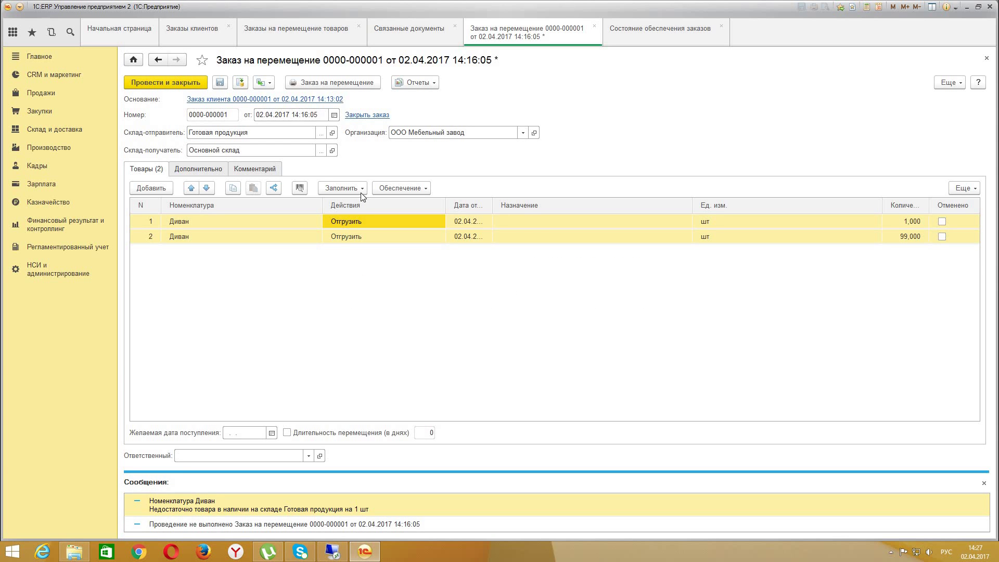
click(360, 188)
click(399, 188)
click(399, 189)
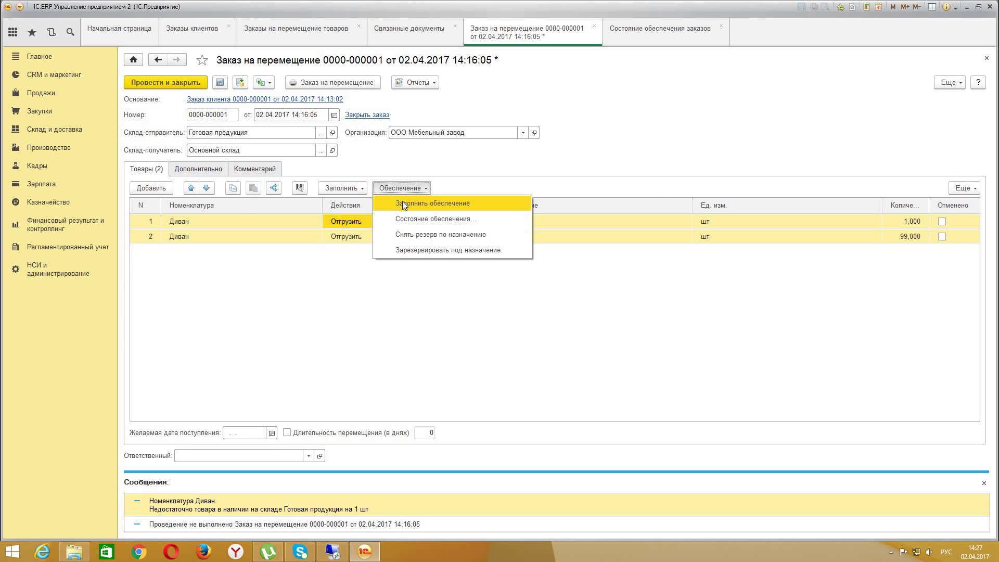
click(403, 204)
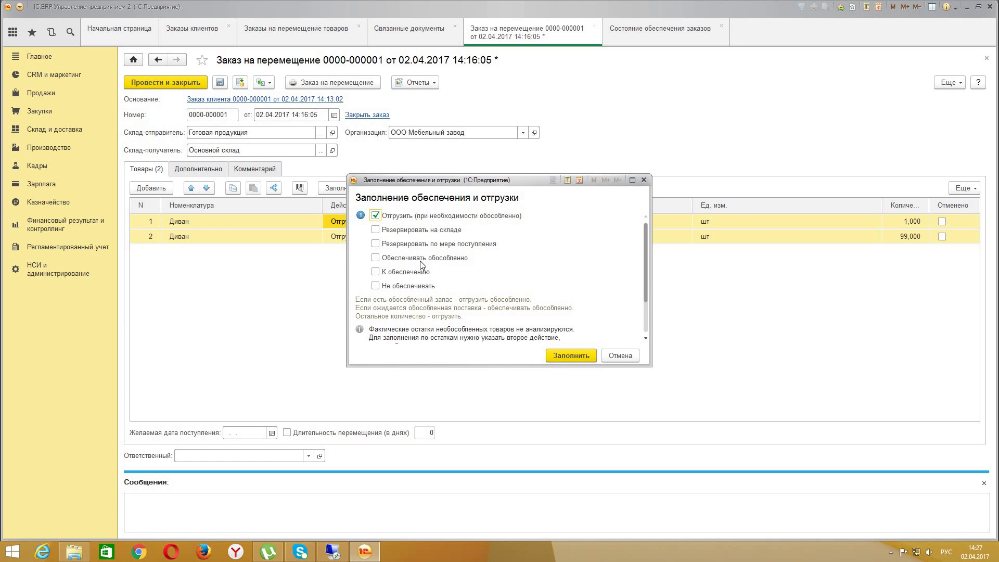
click(449, 232)
click(394, 216)
click(396, 227)
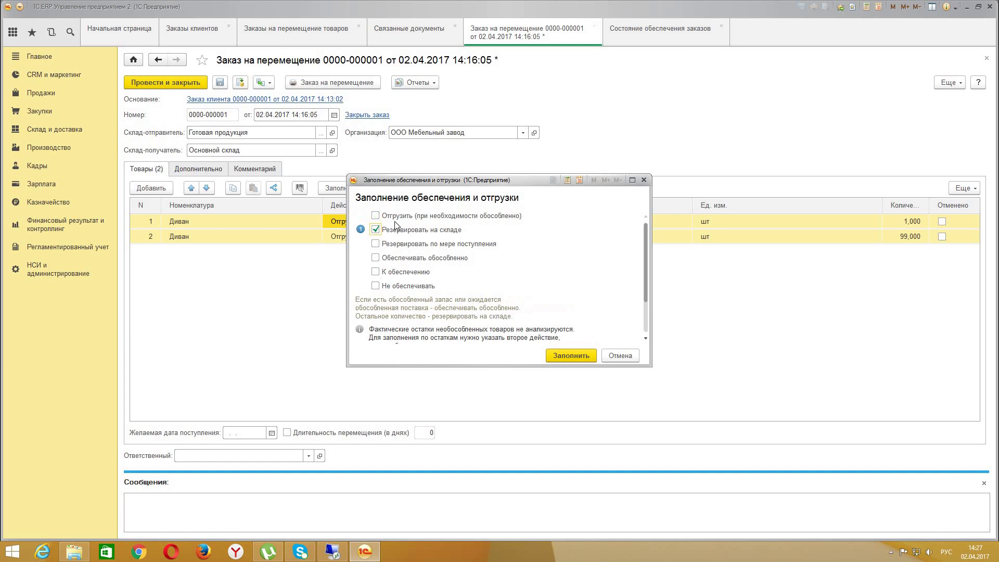
click(396, 216)
click(397, 271)
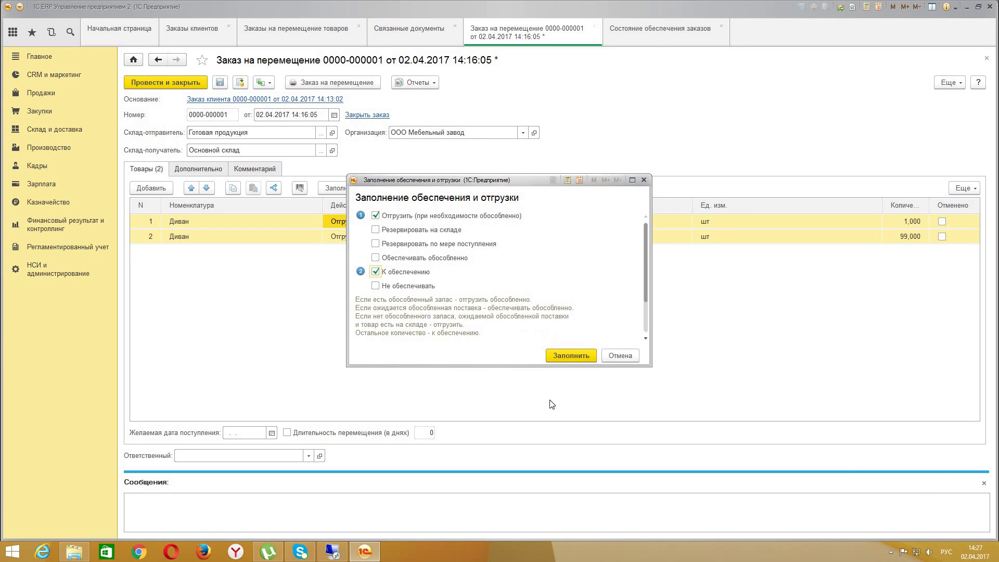
click(573, 357)
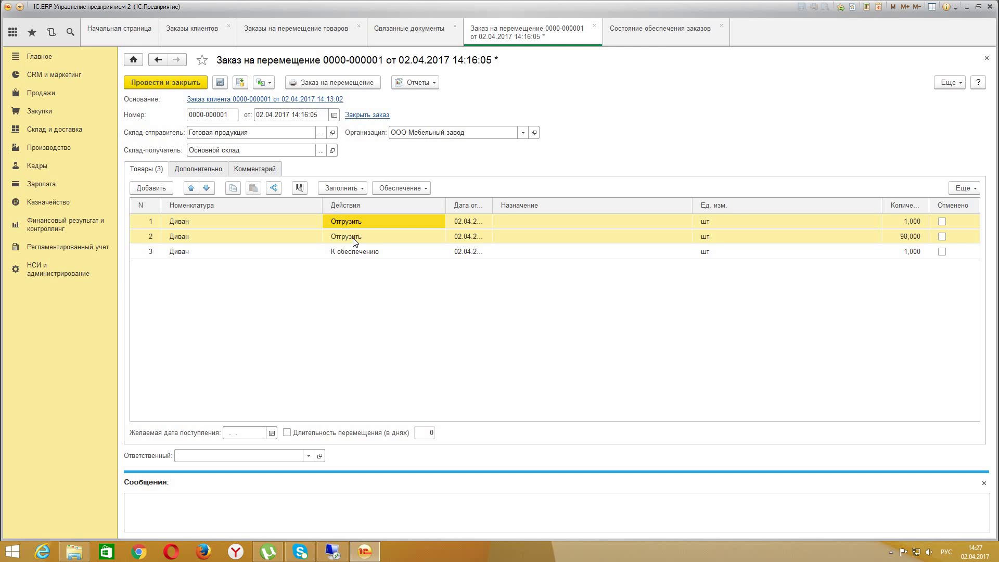
- Compare the transfer order's К обеспечению line for Диван with the order's reserves in the order supply status list
click(388, 259)
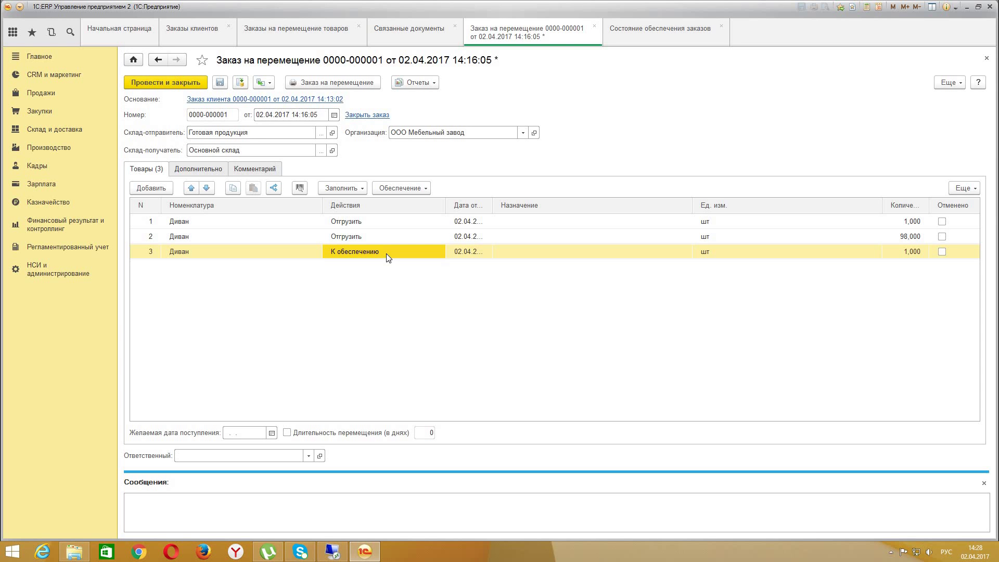
click(624, 43)
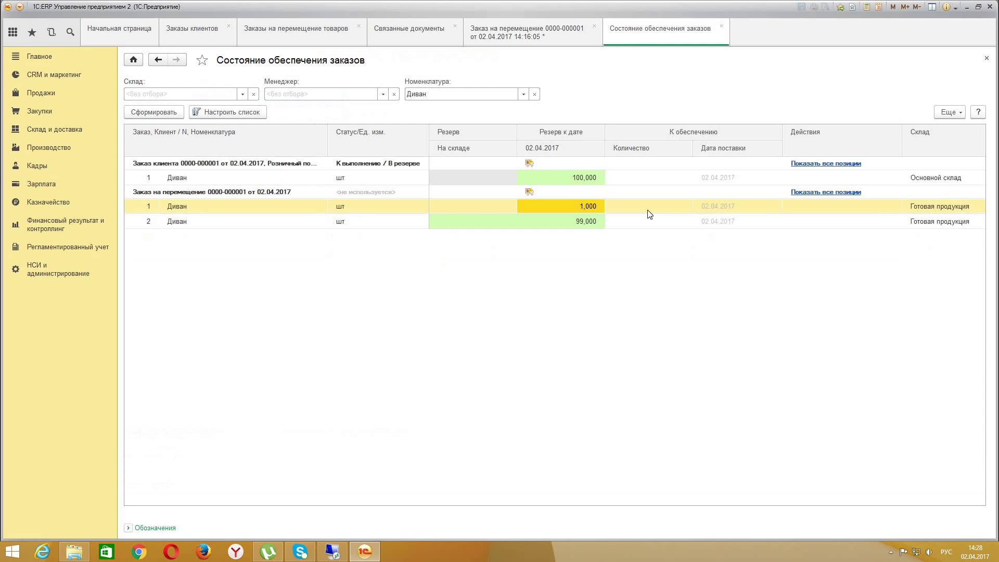
click(559, 205)
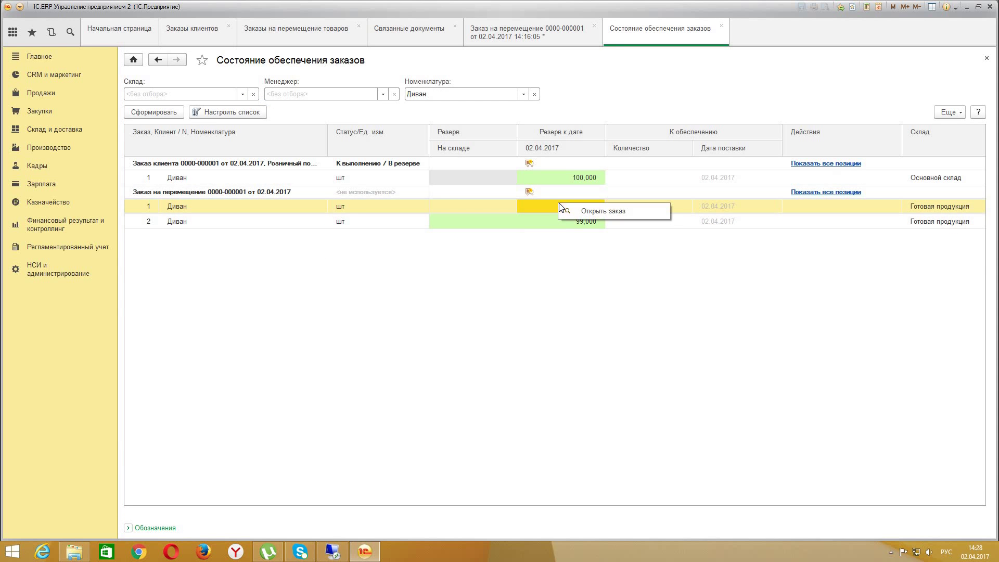
key(Escape)
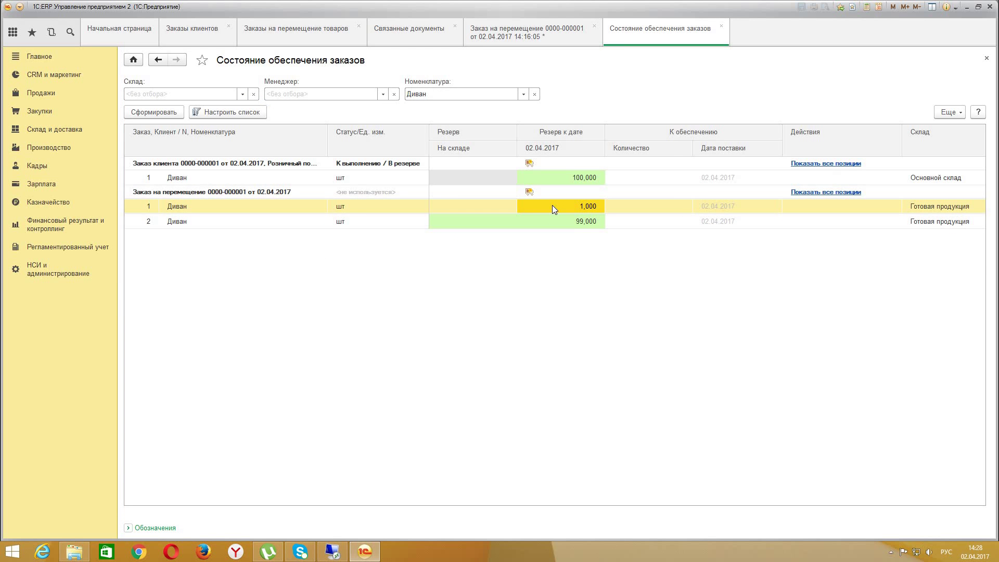
click(165, 205)
click(526, 203)
click(515, 42)
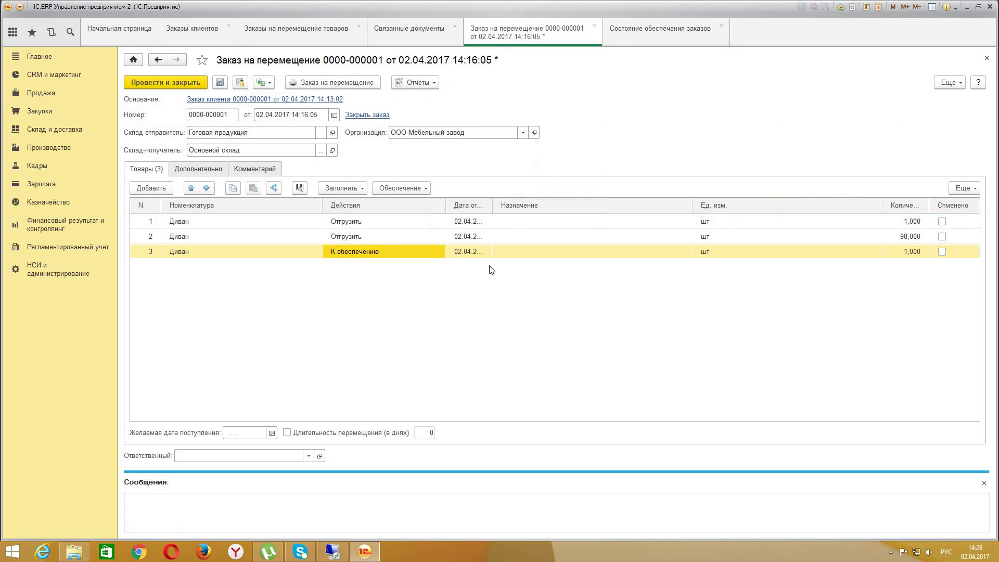
- Generate the Ведомость по товарам на складах report for 27.03.2017–02.04.2017 across all warehouses and check the receipts and closing balance of Диван
click(42, 127)
click(174, 60)
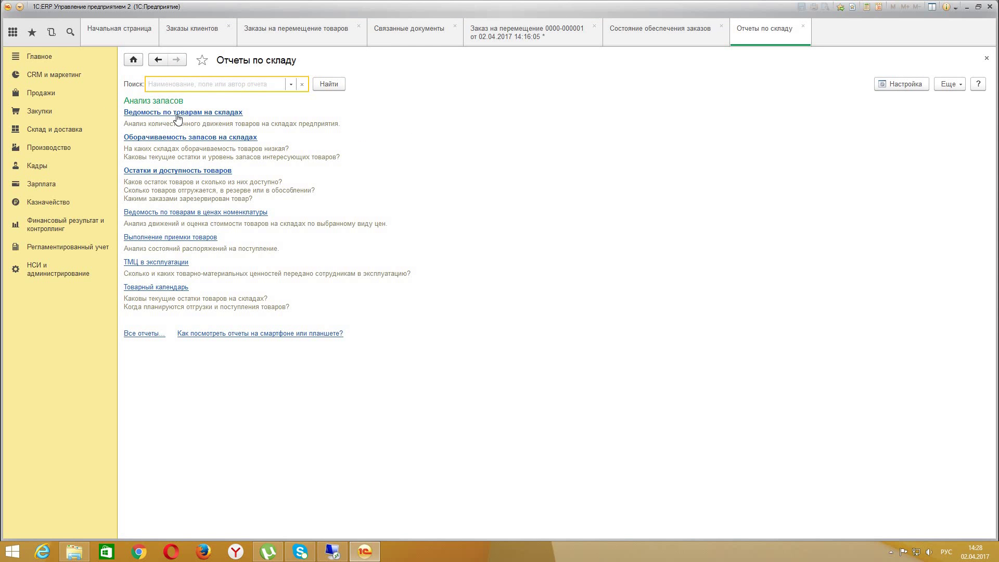
click(178, 114)
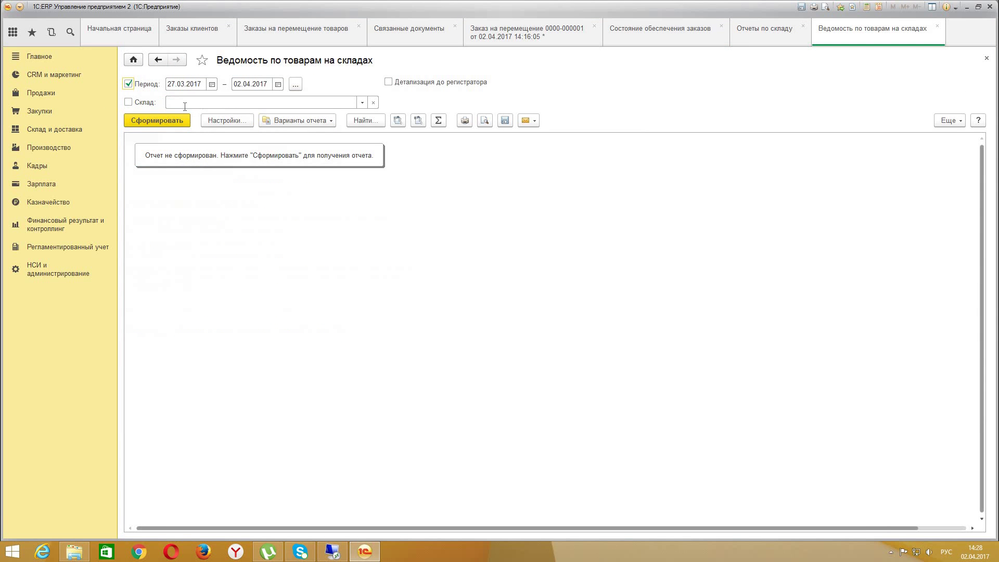
click(128, 102)
click(128, 102)
click(157, 119)
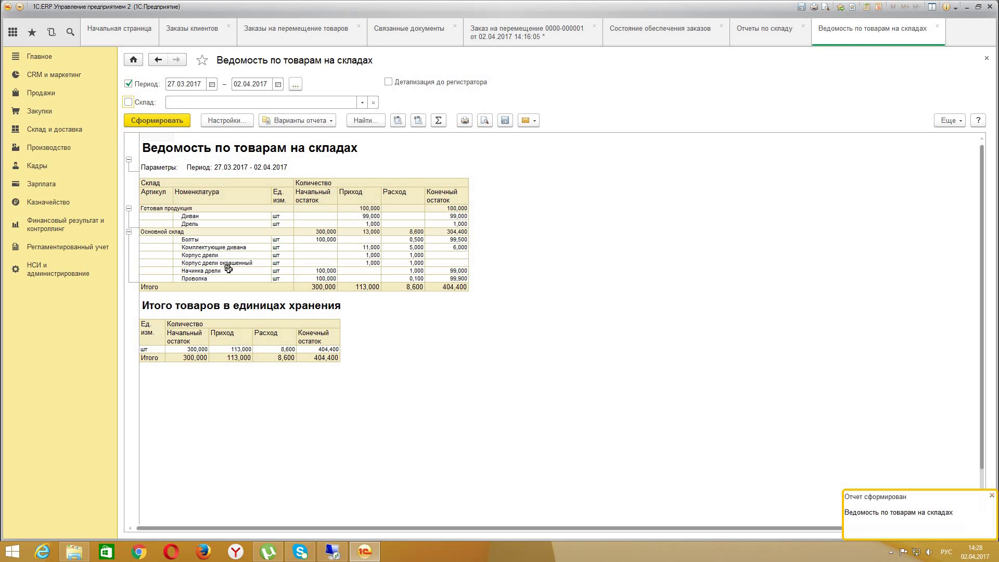
click(231, 223)
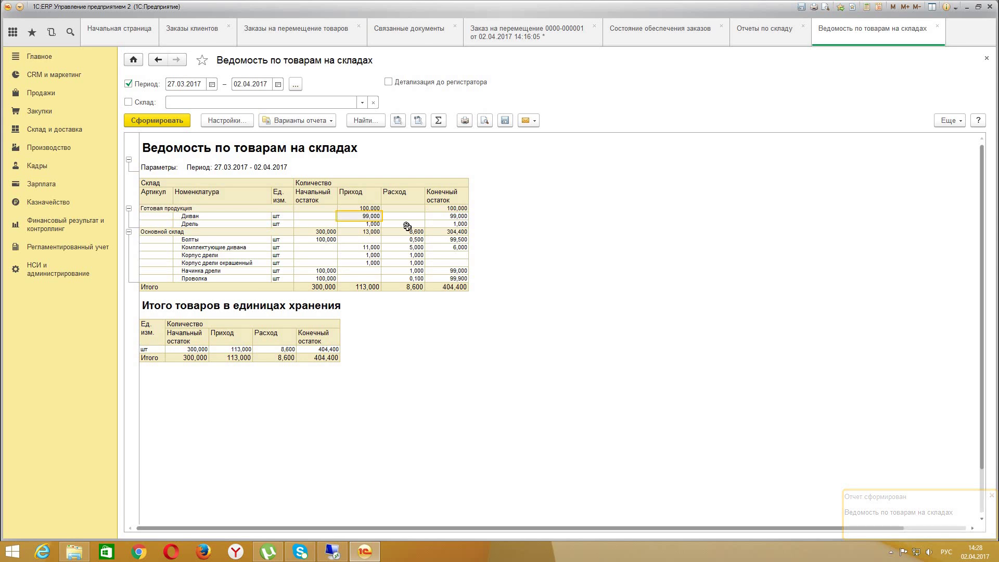
click(451, 217)
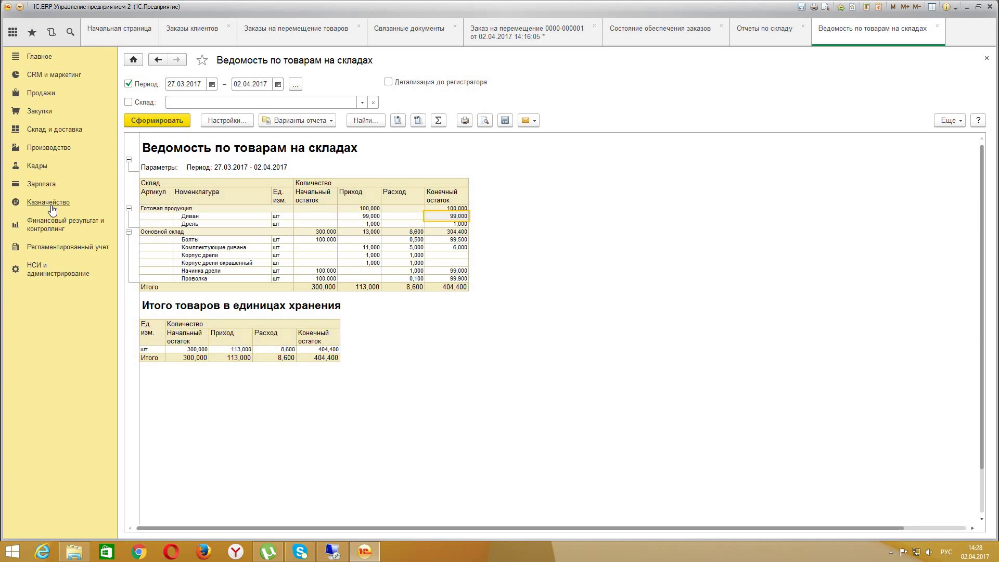
- Open the production stages for dispatching and examine them, including stage 0000-3.1.1 Изготовление Дрели and the Сборка stage
click(58, 151)
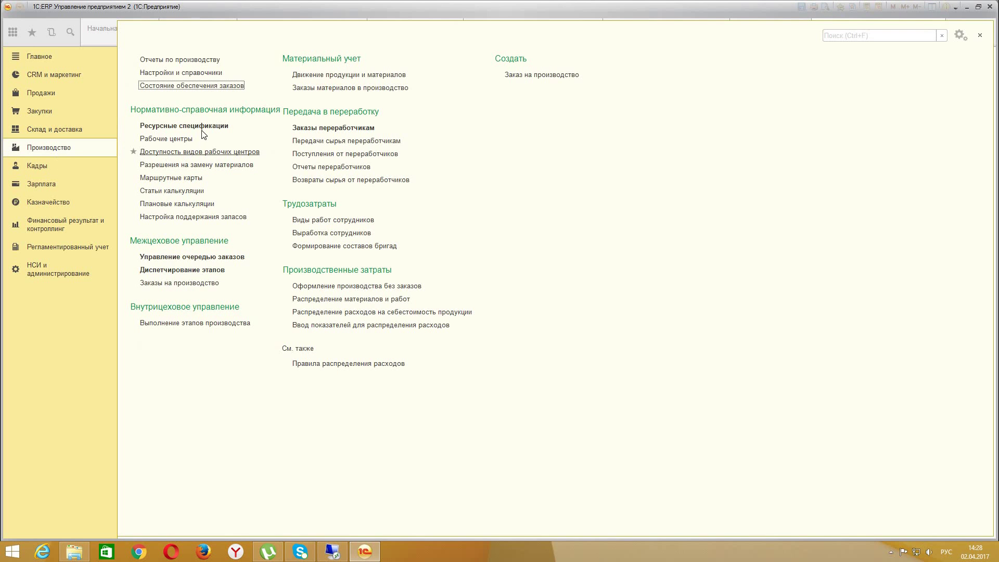
click(219, 271)
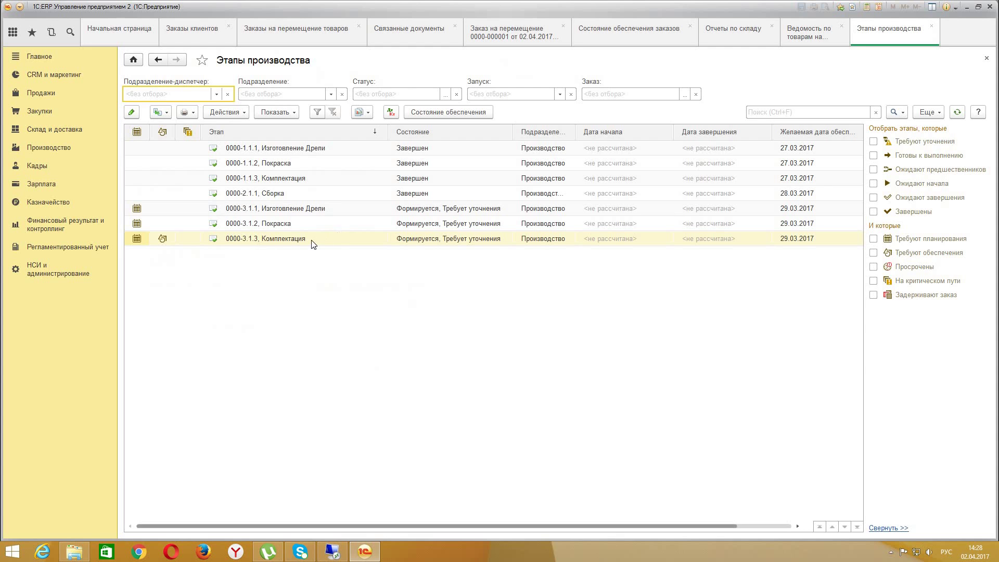
click(269, 207)
double_click(270, 207)
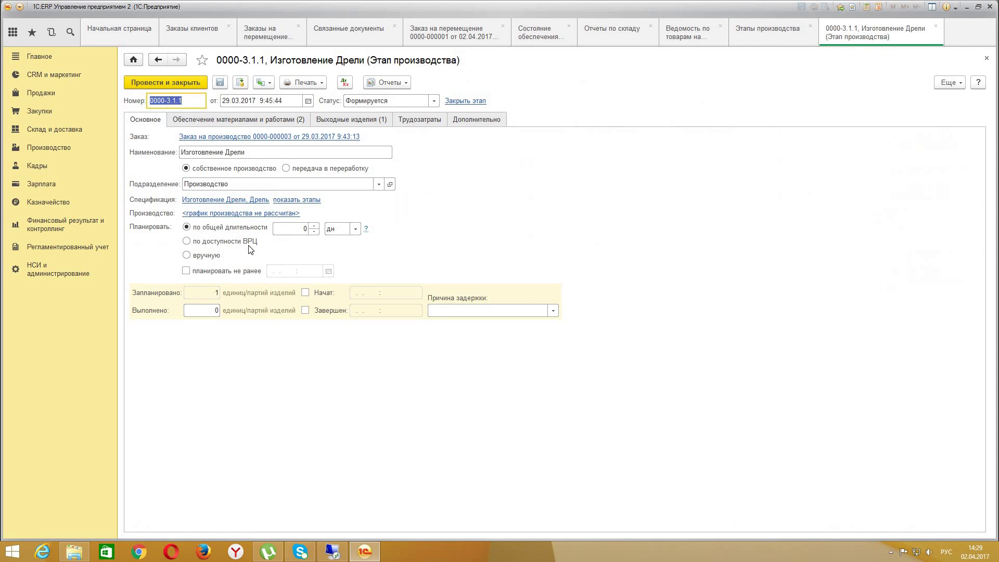
click(986, 58)
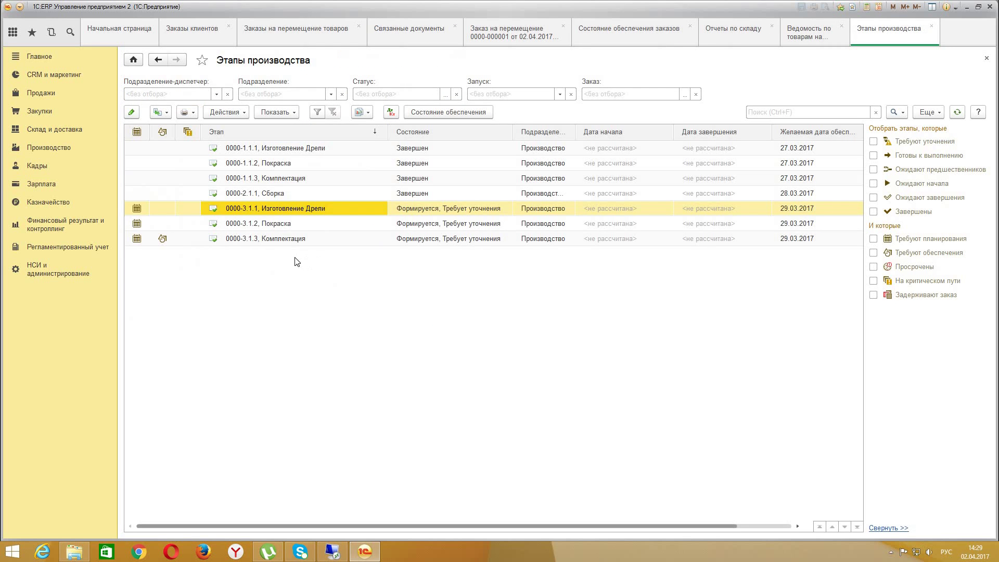
click(289, 225)
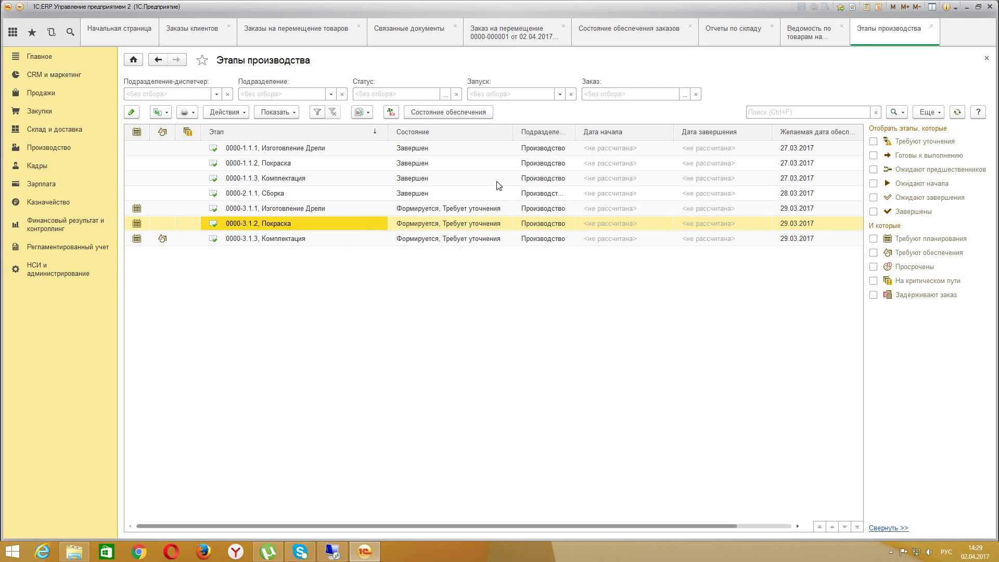
click(283, 194)
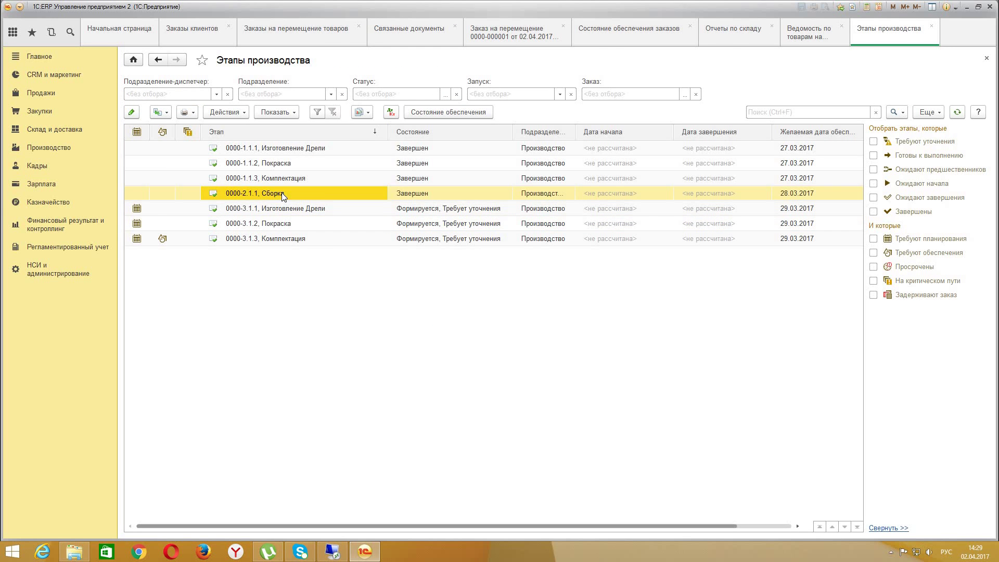
click(299, 224)
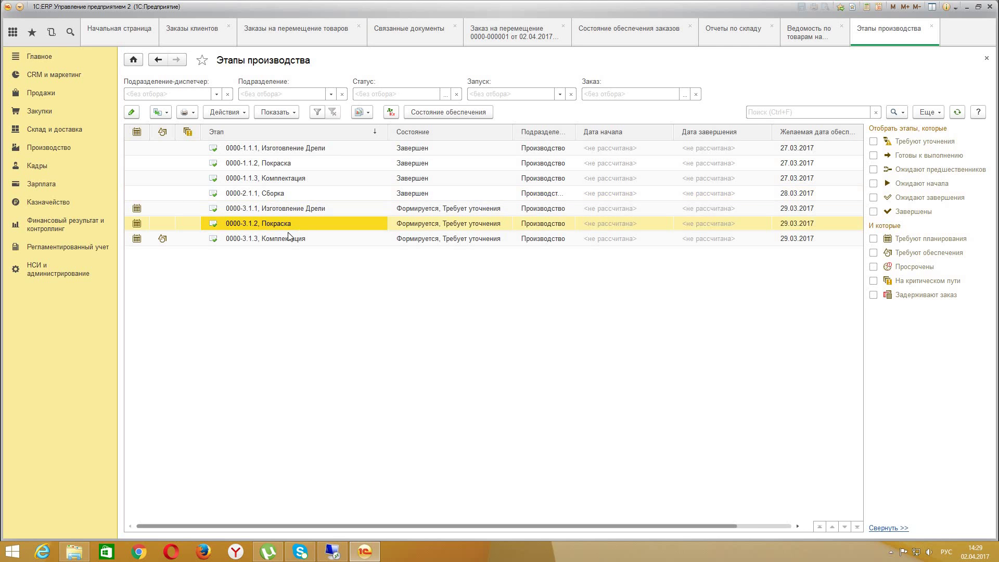
click(278, 238)
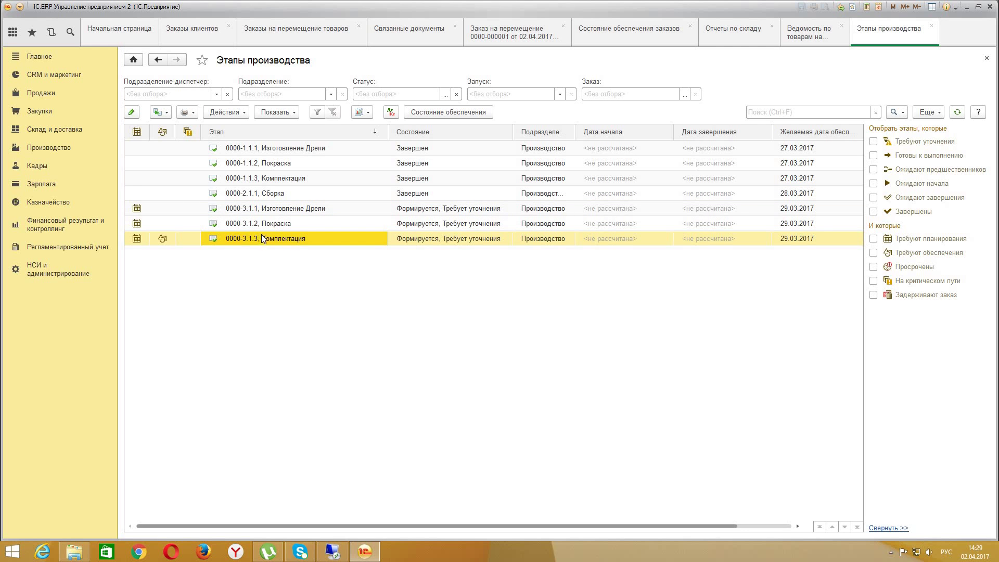
click(273, 225)
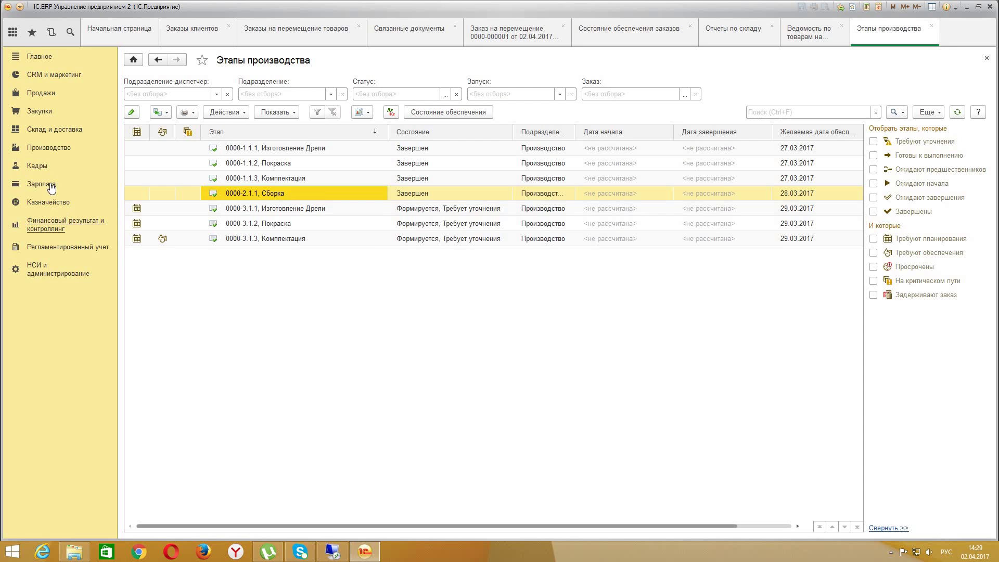
- Check which active orders use the Производство дивана resource specification, and close the specification, stage and report windows
click(49, 148)
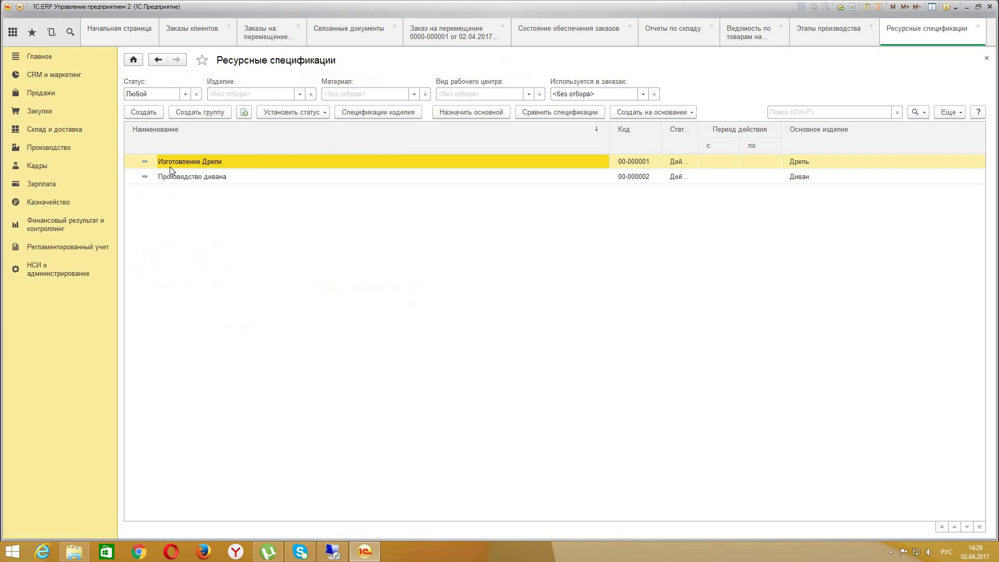
click(177, 176)
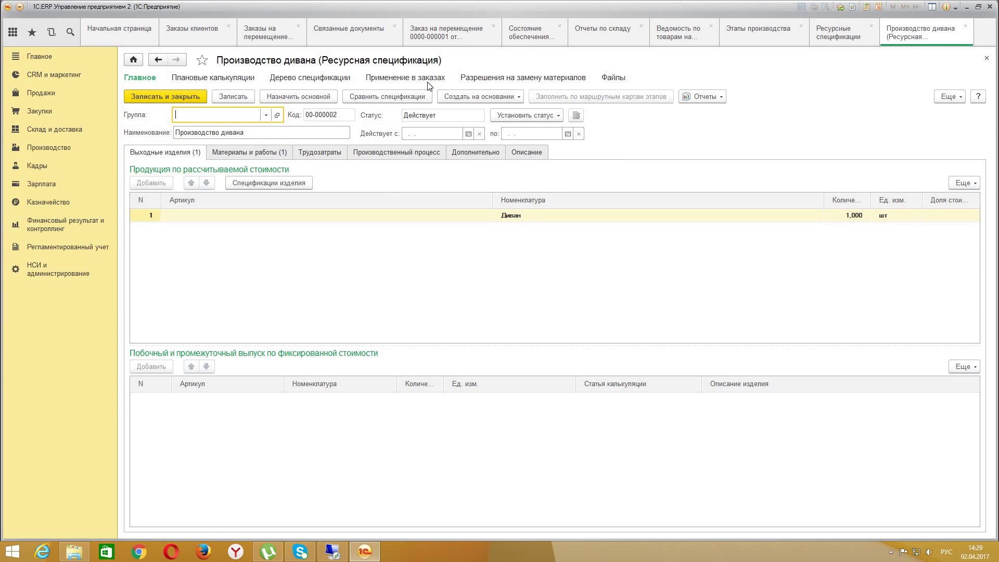
click(428, 79)
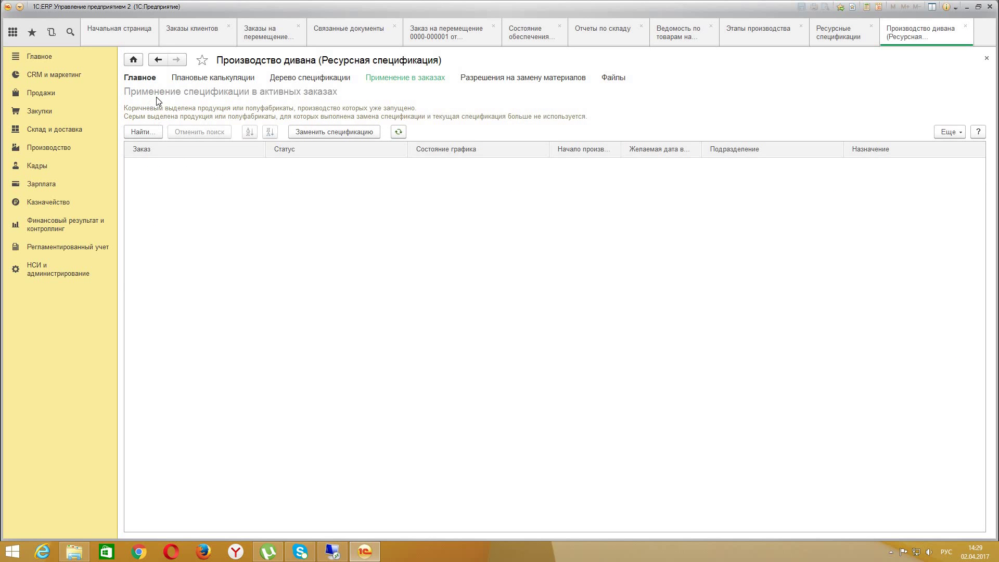
click(987, 59)
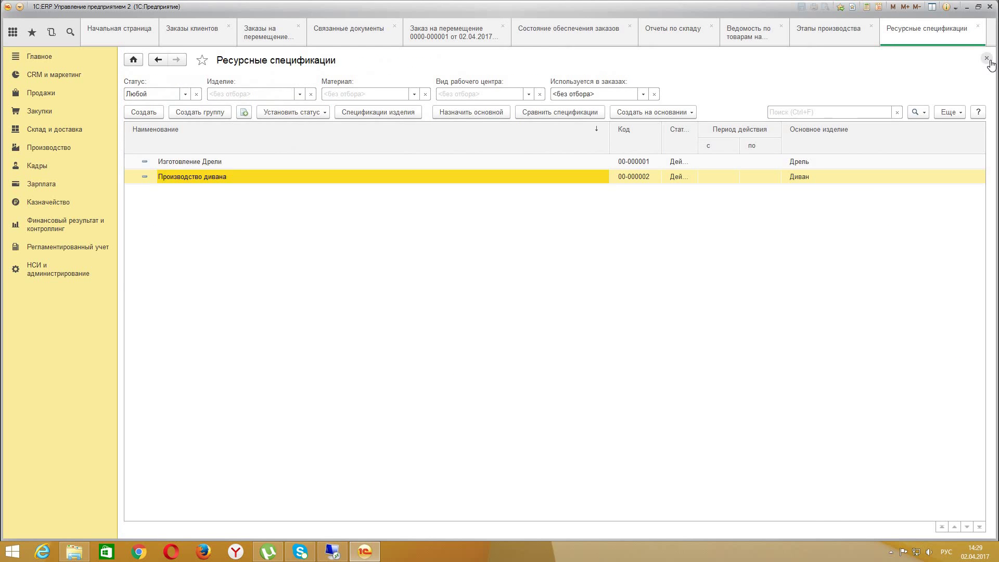
click(986, 58)
click(987, 58)
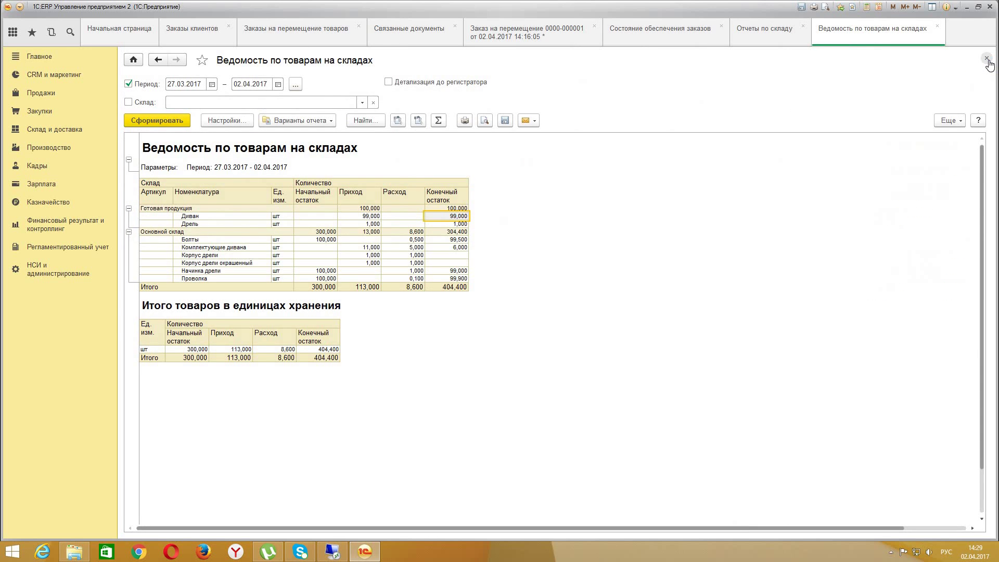
click(987, 59)
click(987, 58)
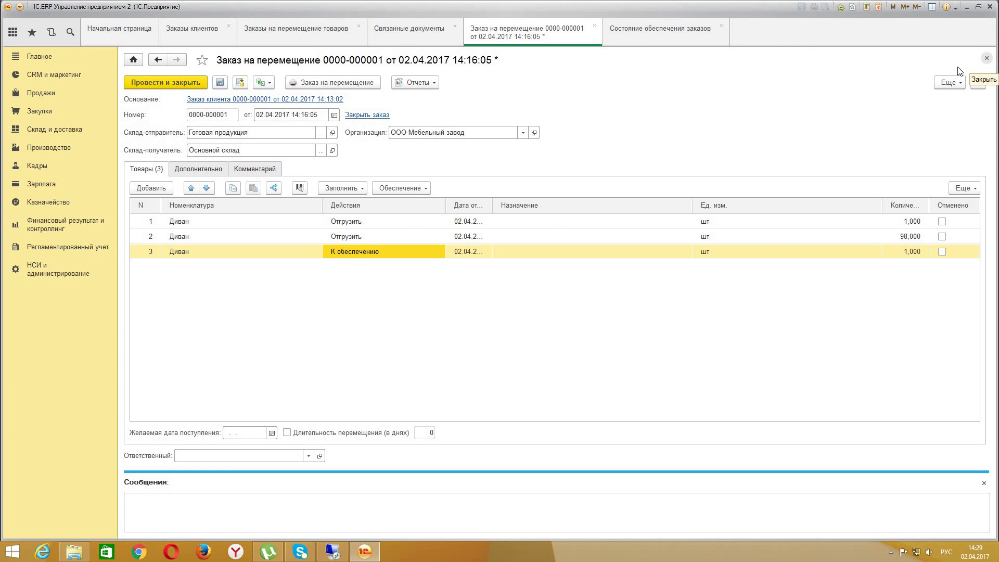
- Generate the Ведомость по товарам на складах report without a period limit, check Диван and Комплектующие дивана, and close the report windows
click(636, 29)
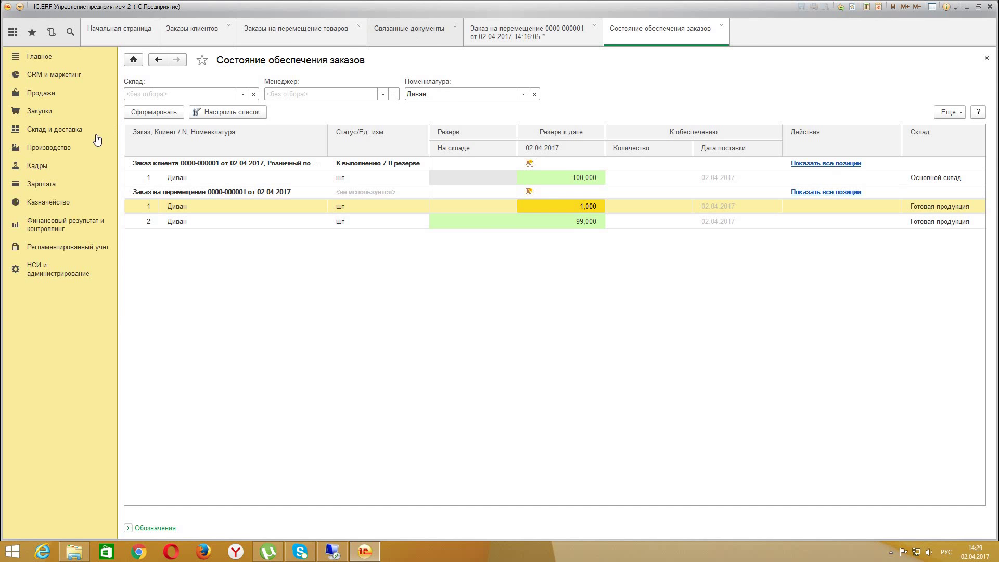
click(63, 136)
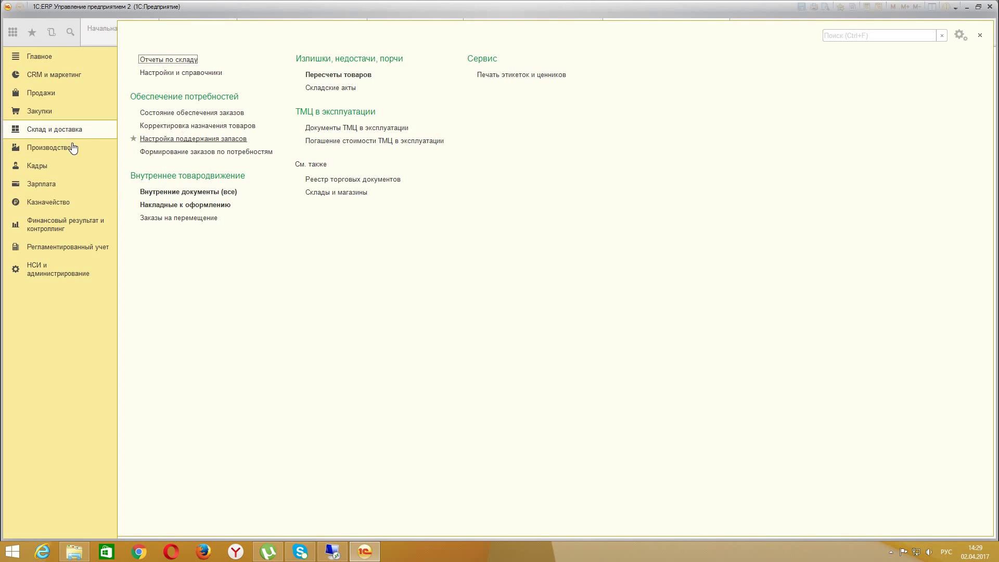
click(169, 61)
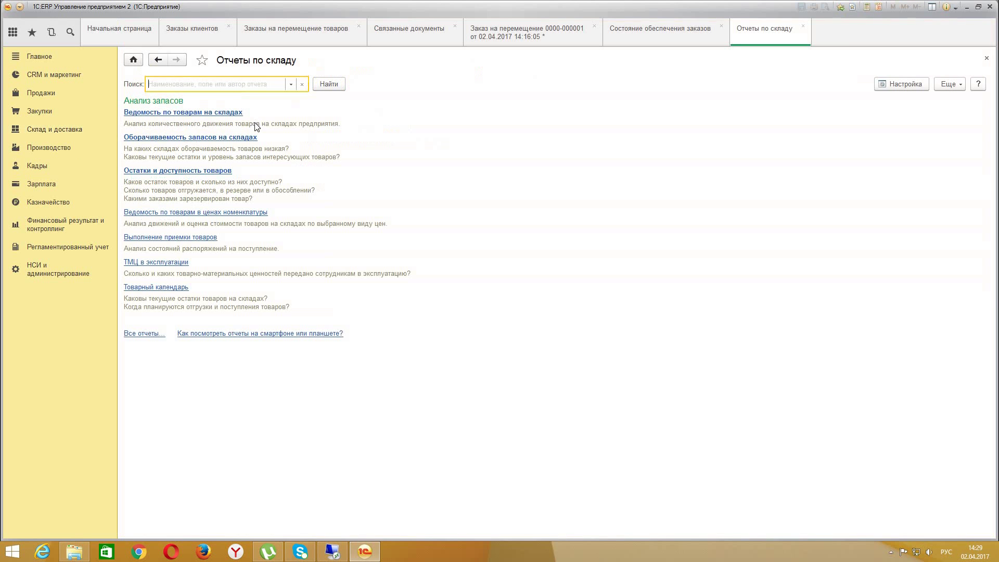
click(187, 111)
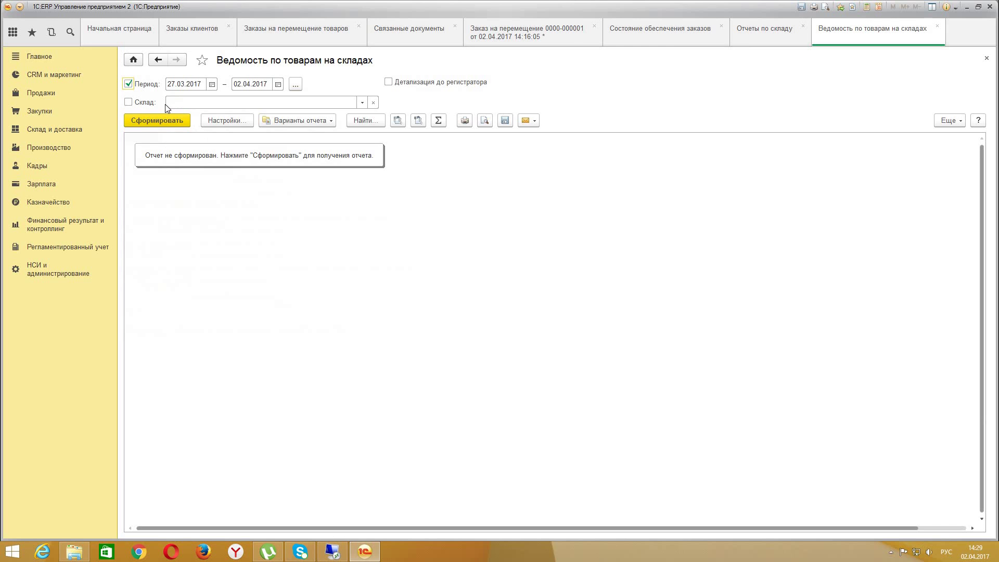
click(143, 120)
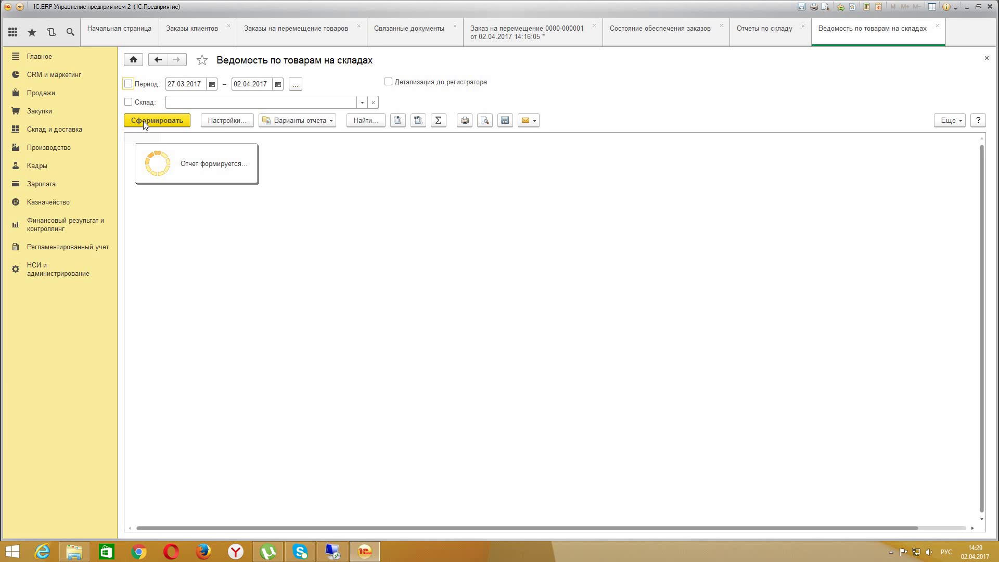
click(370, 207)
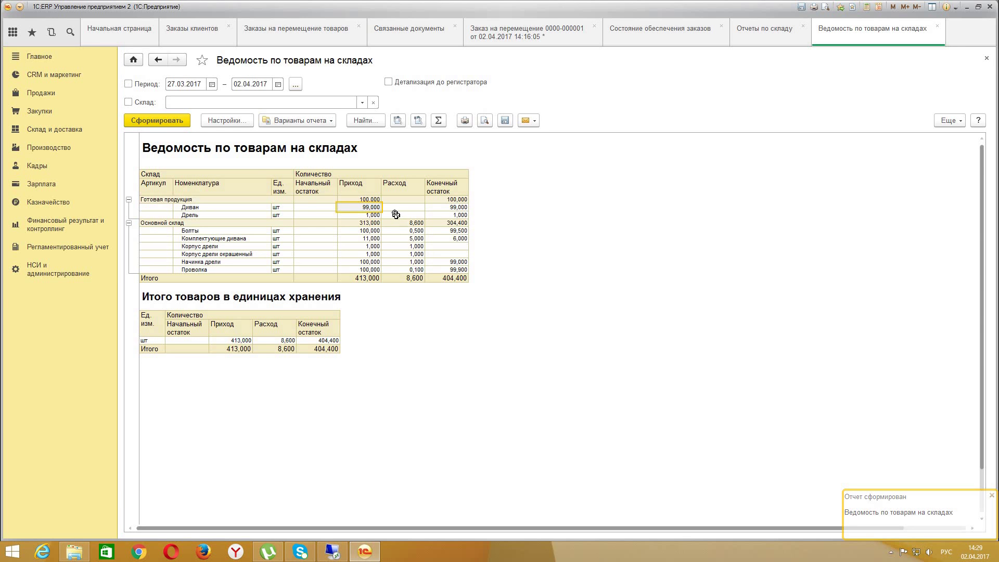
click(265, 237)
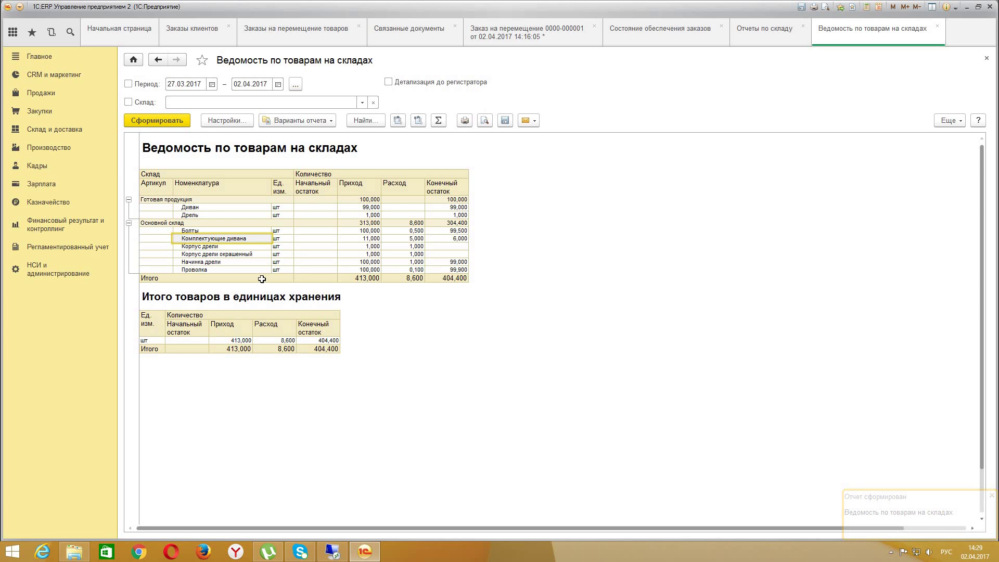
click(986, 58)
click(987, 58)
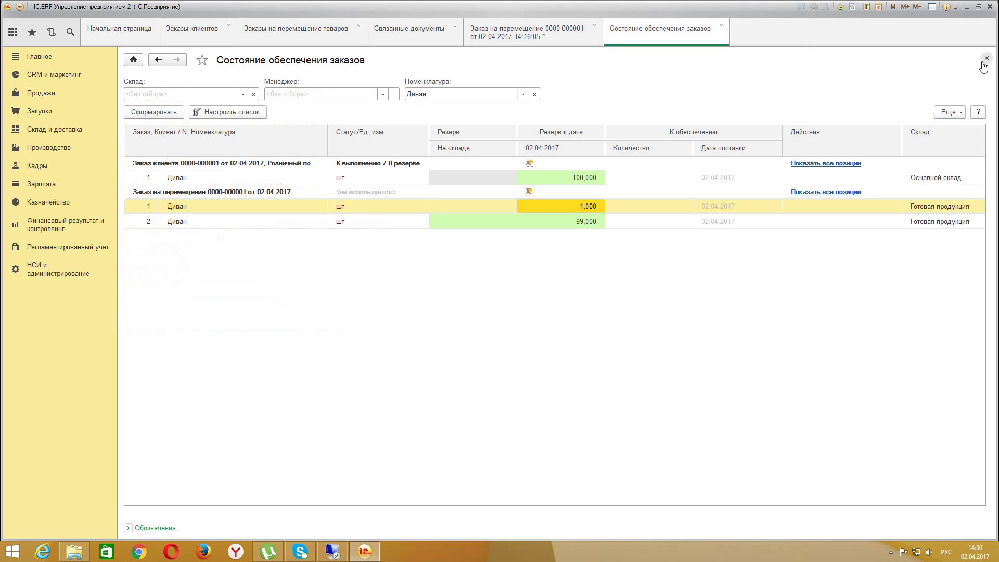
- Check the supply and actions of the transfer order's first Диван line in the order supply status list
click(530, 197)
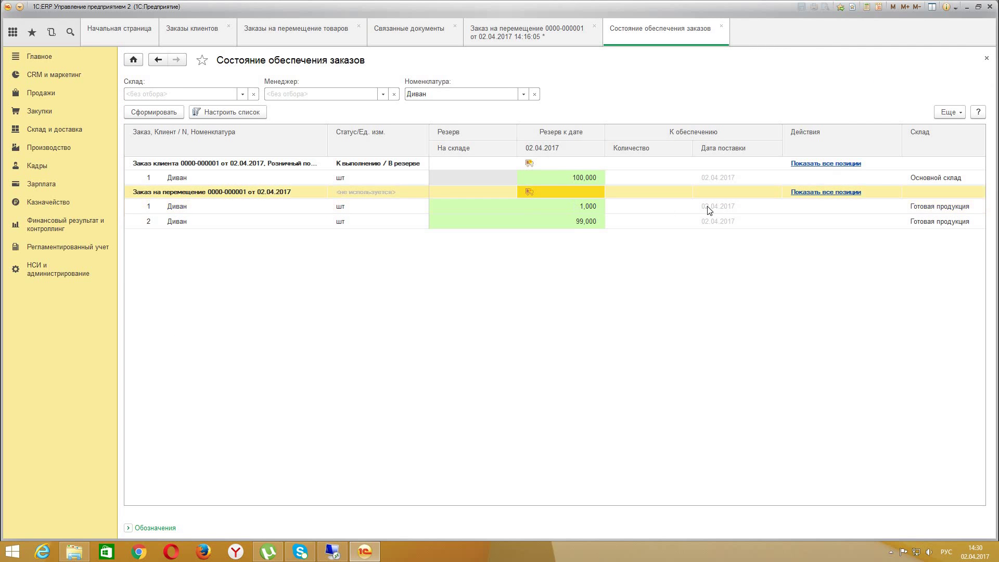
click(773, 207)
click(833, 209)
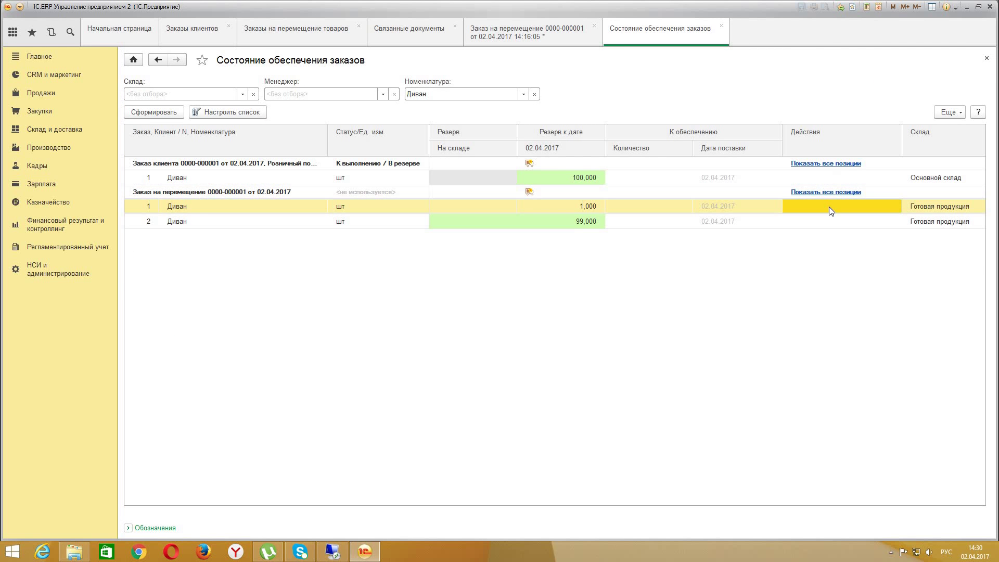
- Open the initial balance entry documents and list those for the Собственные товары operation type
click(57, 270)
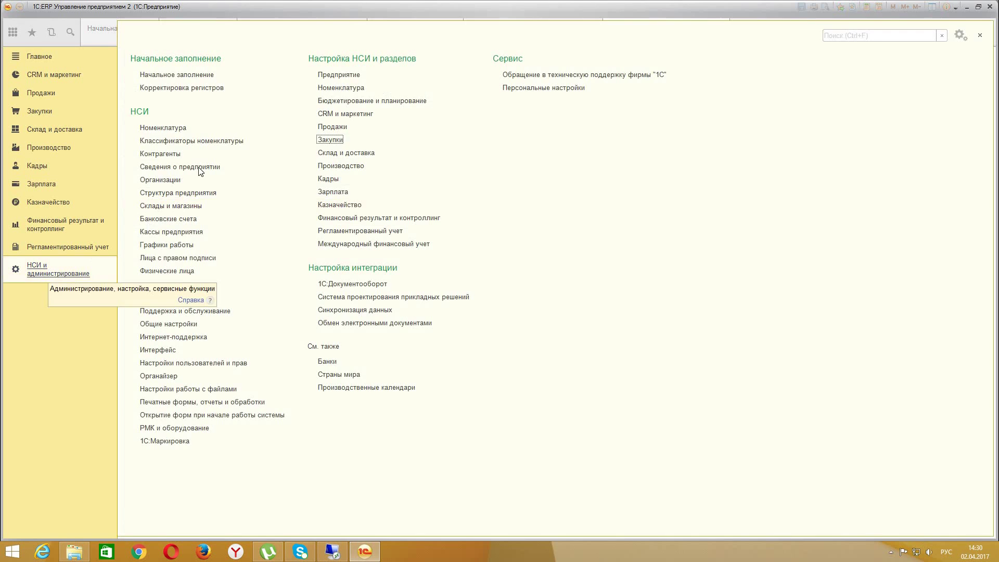
click(198, 75)
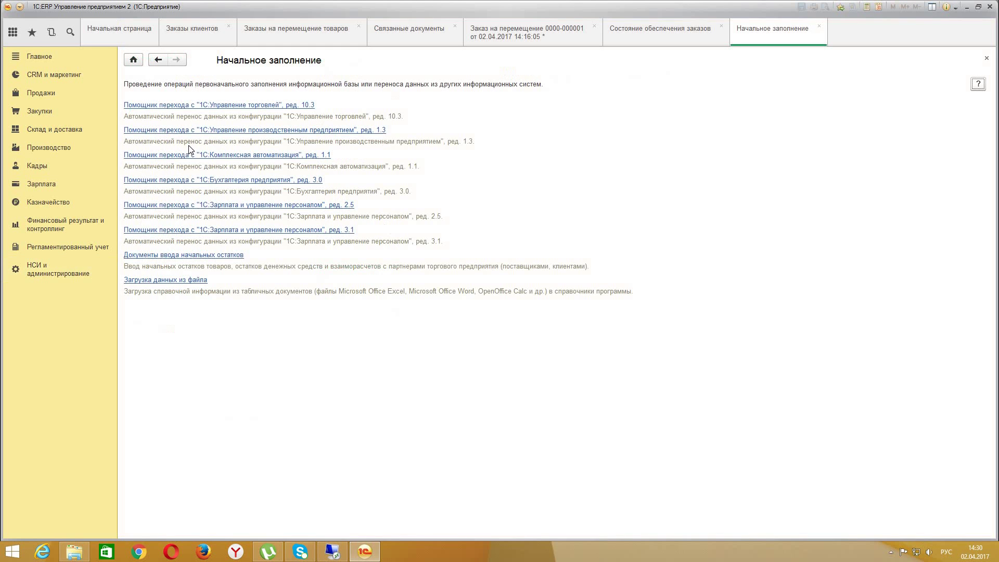
click(224, 256)
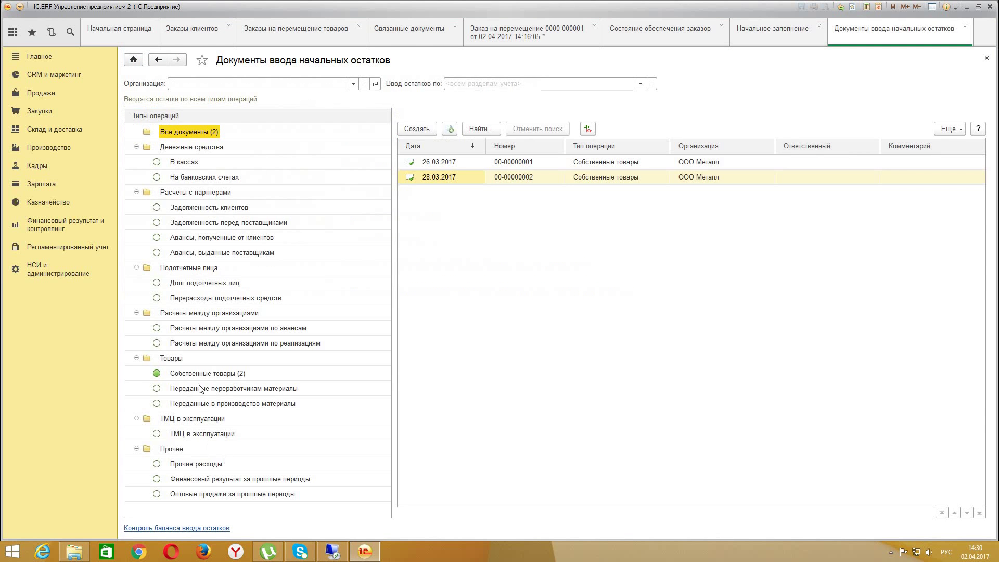
click(224, 375)
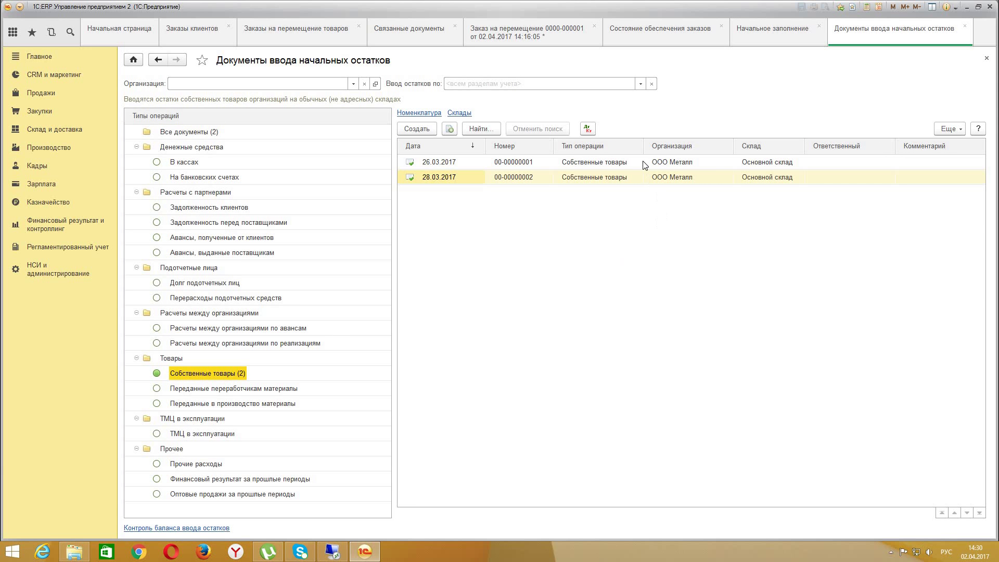
- Examine the goods in the own-goods balance documents dated 28.03.2017 and 26.03.2017, closing each one
click(603, 177)
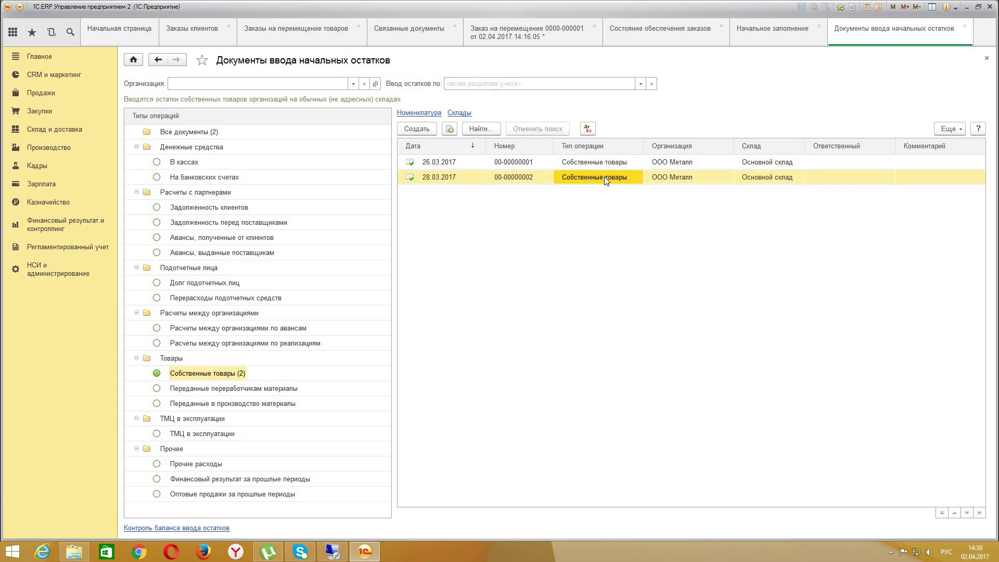
double_click(604, 177)
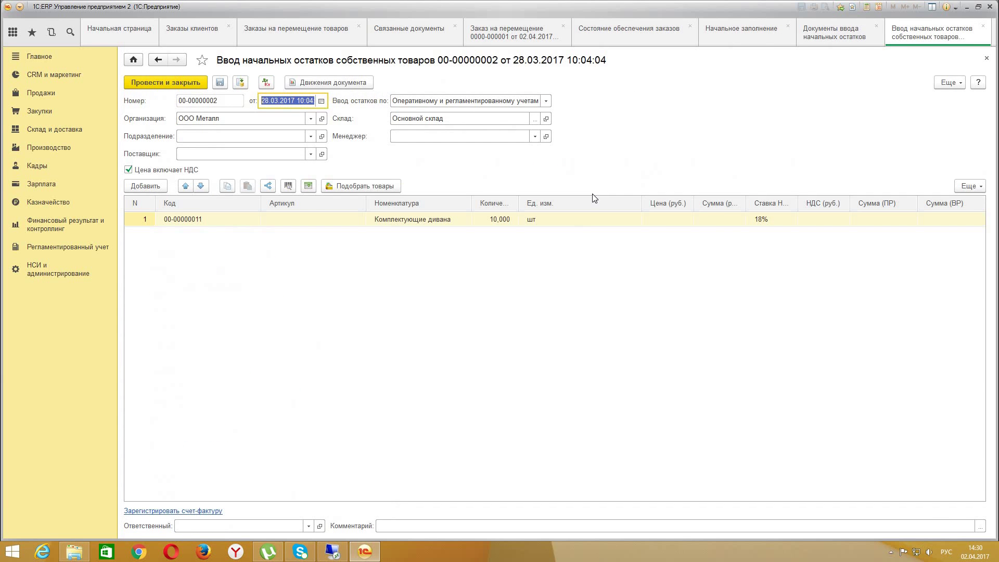
click(987, 59)
click(535, 159)
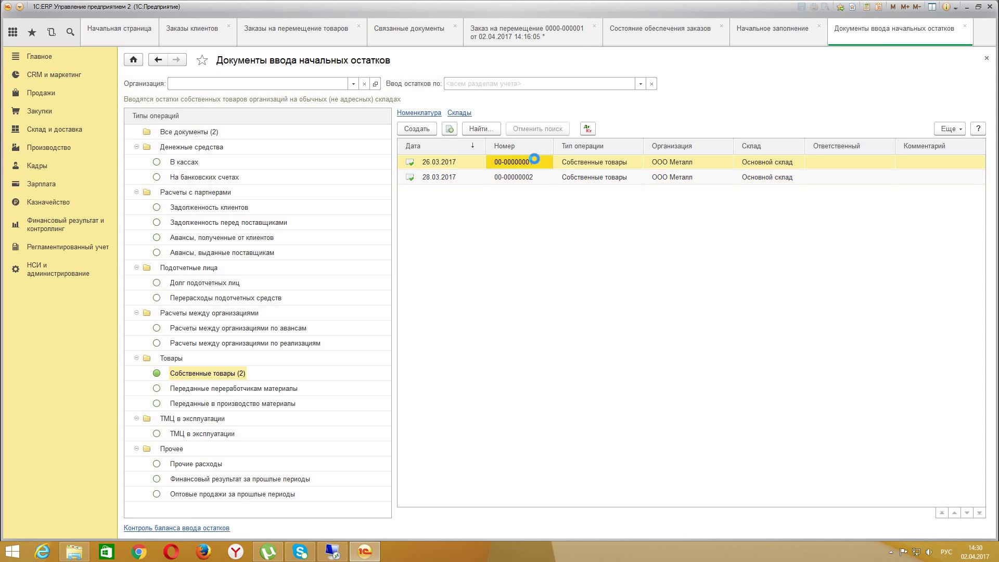
double_click(534, 158)
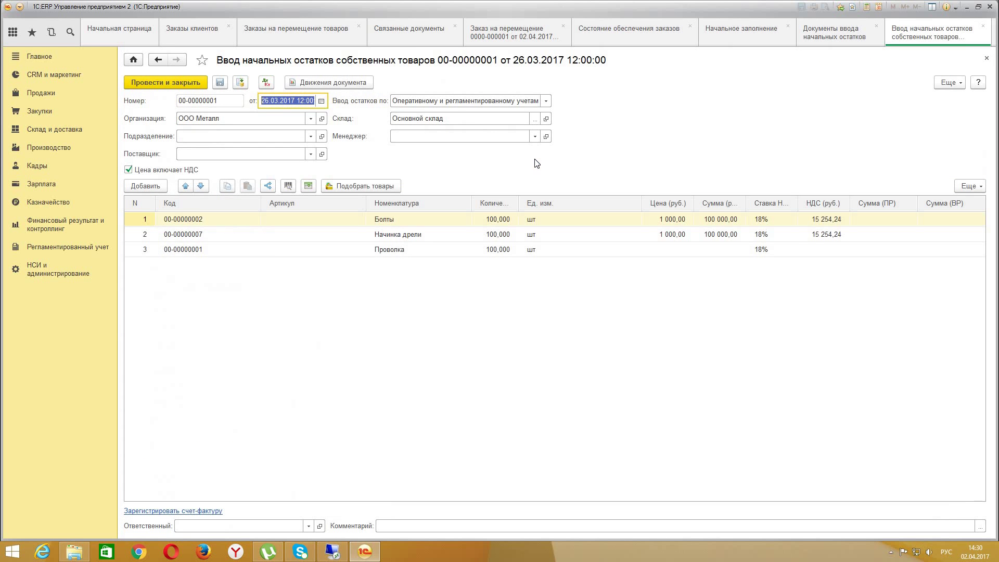
click(987, 58)
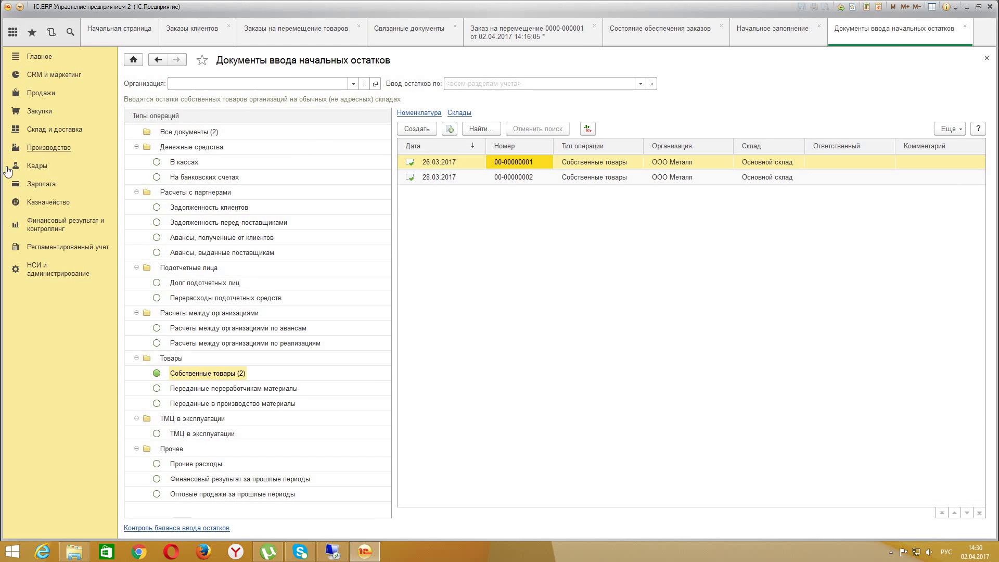
- Open the production orders list, check the products of the order dated 29.03.2017, and close that order
click(56, 151)
click(196, 285)
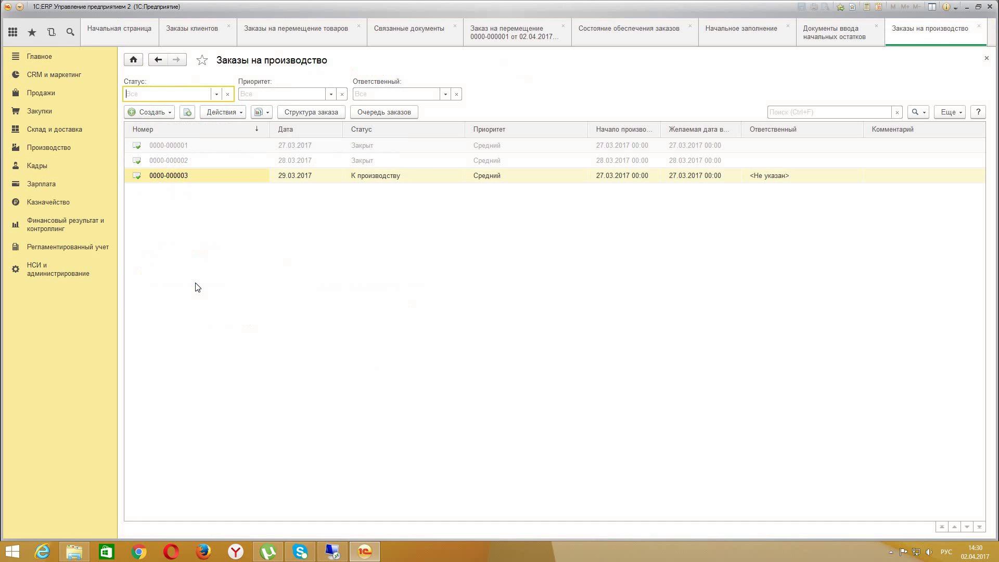
double_click(398, 181)
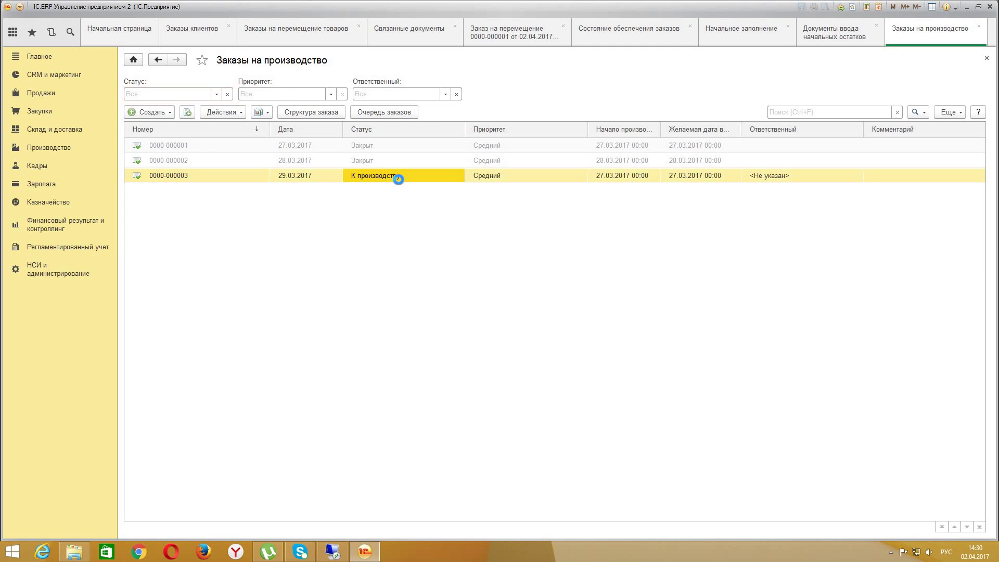
click(192, 119)
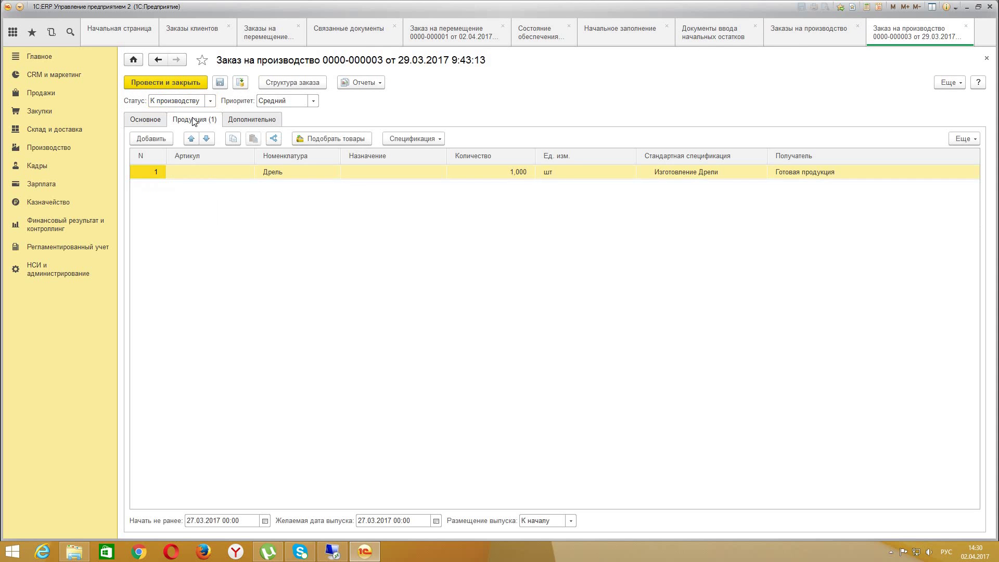
click(987, 58)
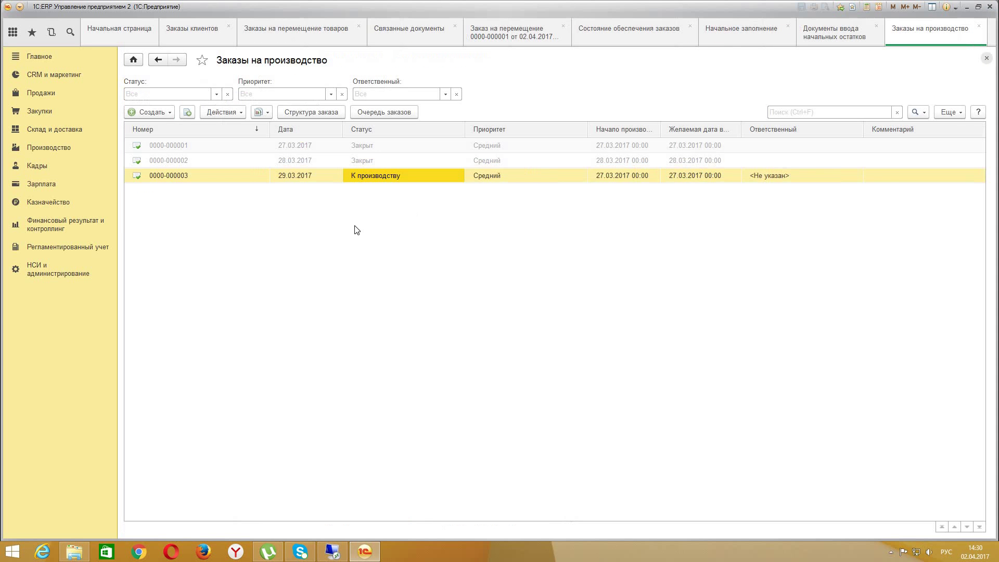
- Open the production order dated 28.03.2017, examine its order structure for Диван, and close the structure window
click(370, 161)
double_click(371, 162)
click(204, 120)
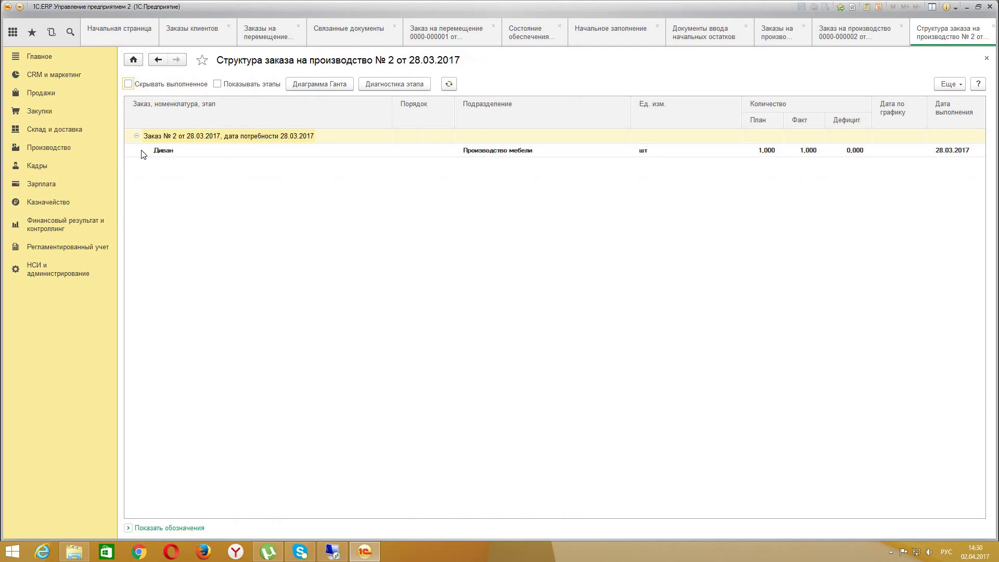
click(162, 151)
click(135, 137)
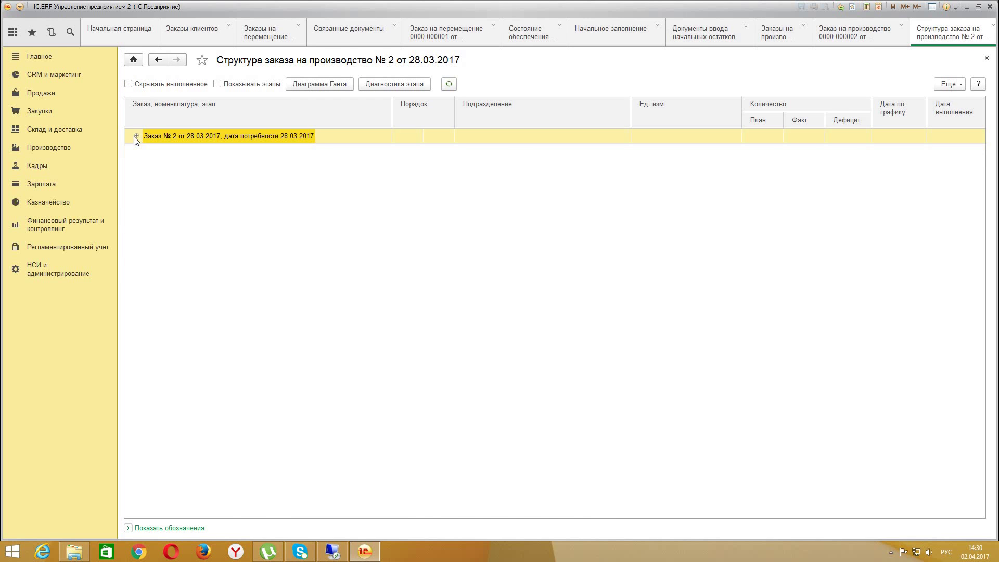
click(135, 136)
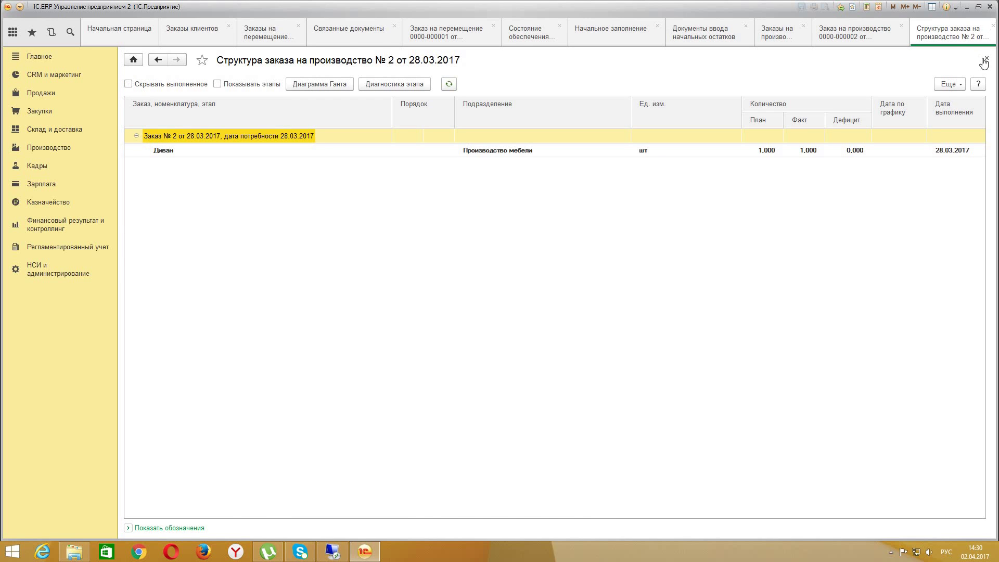
key(Escape)
- Show the linked documents of the 28.03.2017 production order and open its Сборка production stage 0000-2.1.1
click(148, 120)
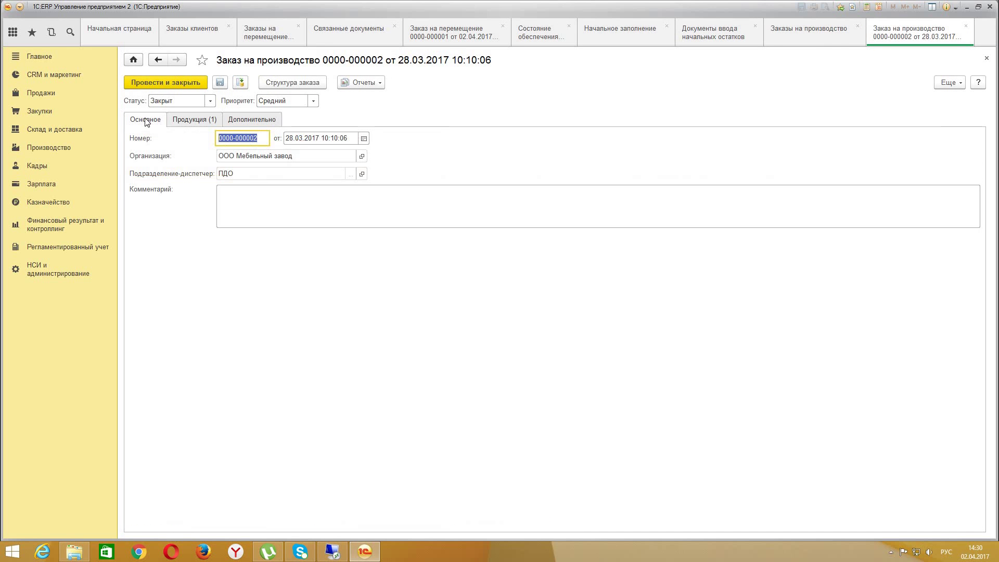
click(357, 83)
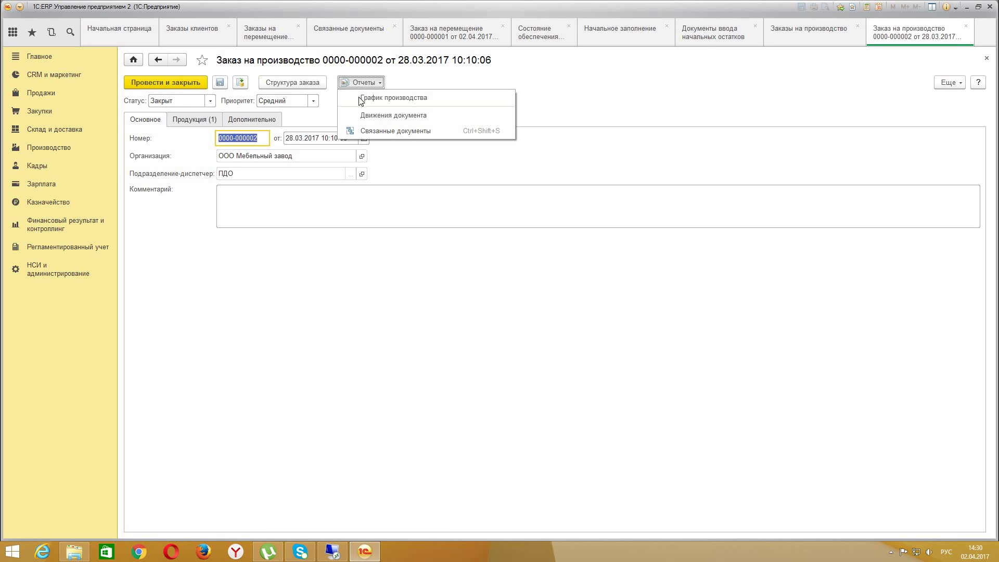
click(355, 130)
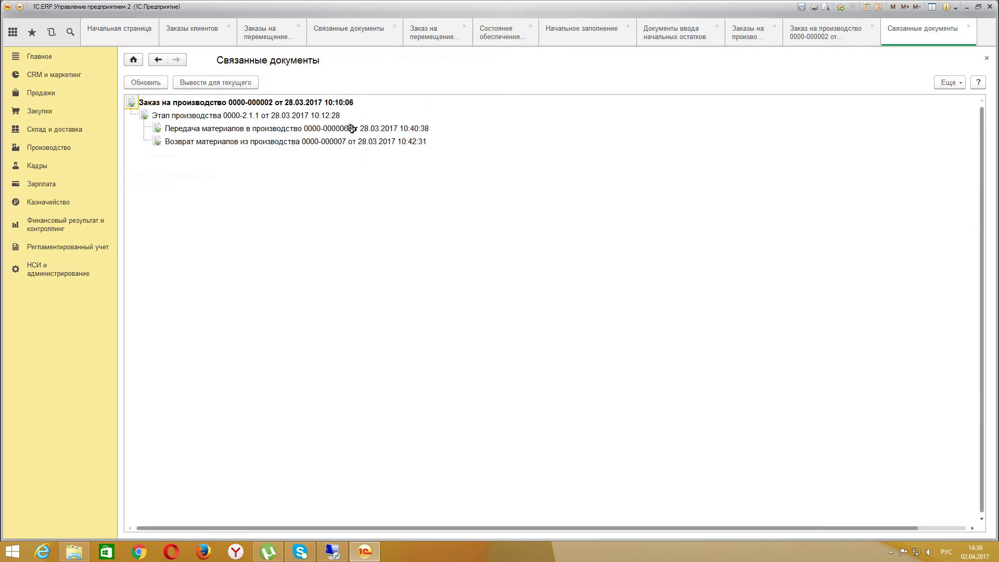
click(239, 115)
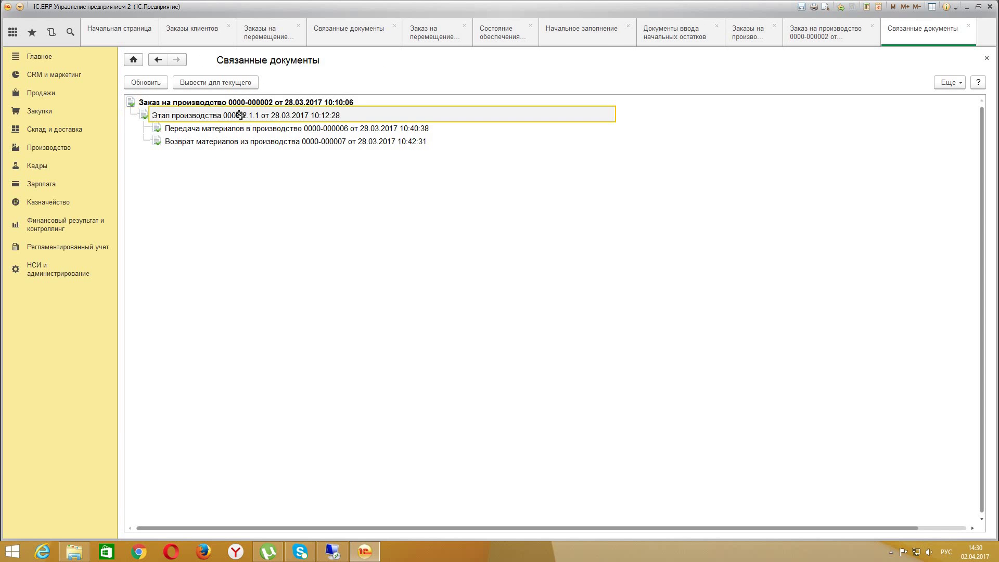
click(240, 115)
double_click(240, 115)
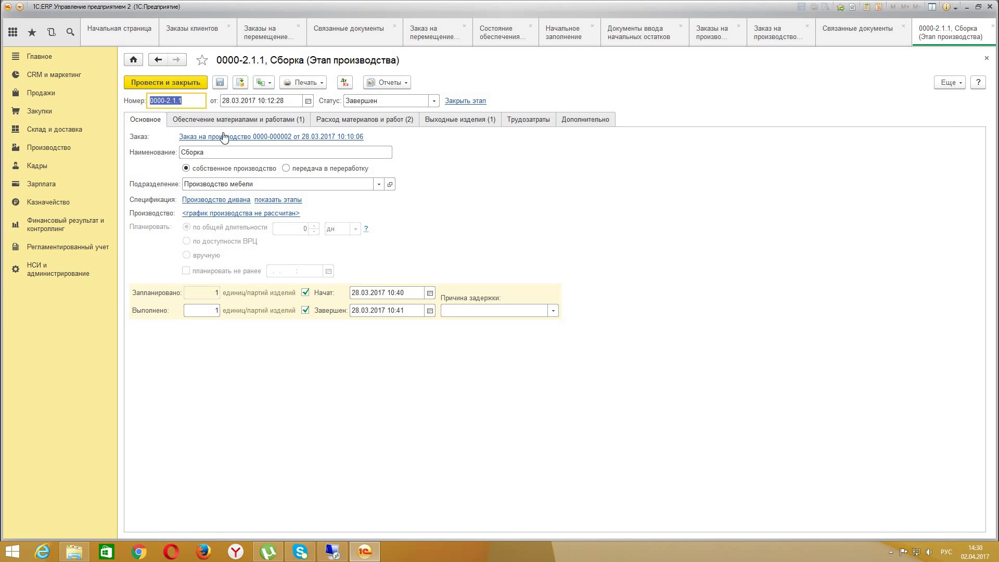
- Check the Сборка stage's material supply, material consumption and linked documents, and close the linked documents window
click(237, 123)
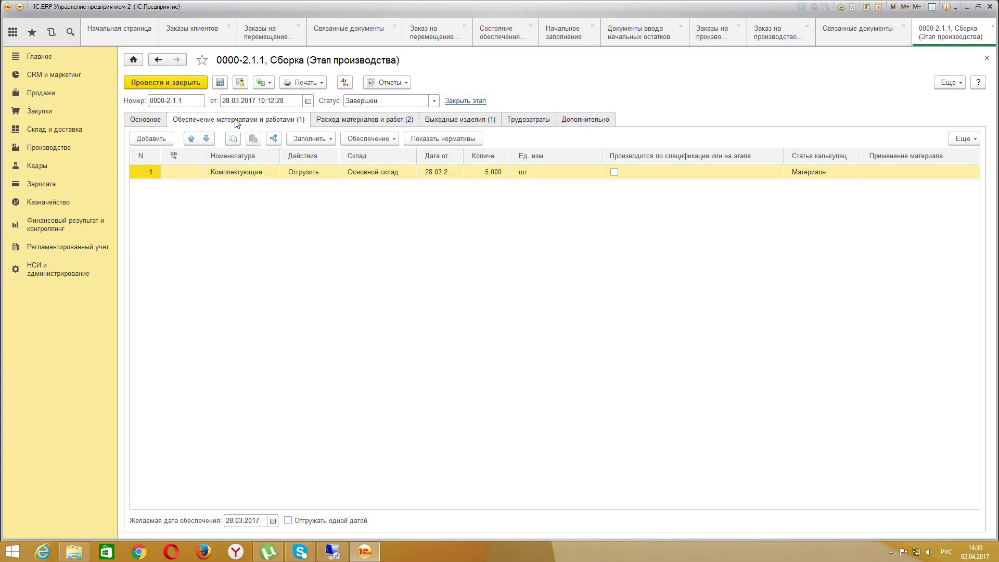
click(312, 119)
click(375, 83)
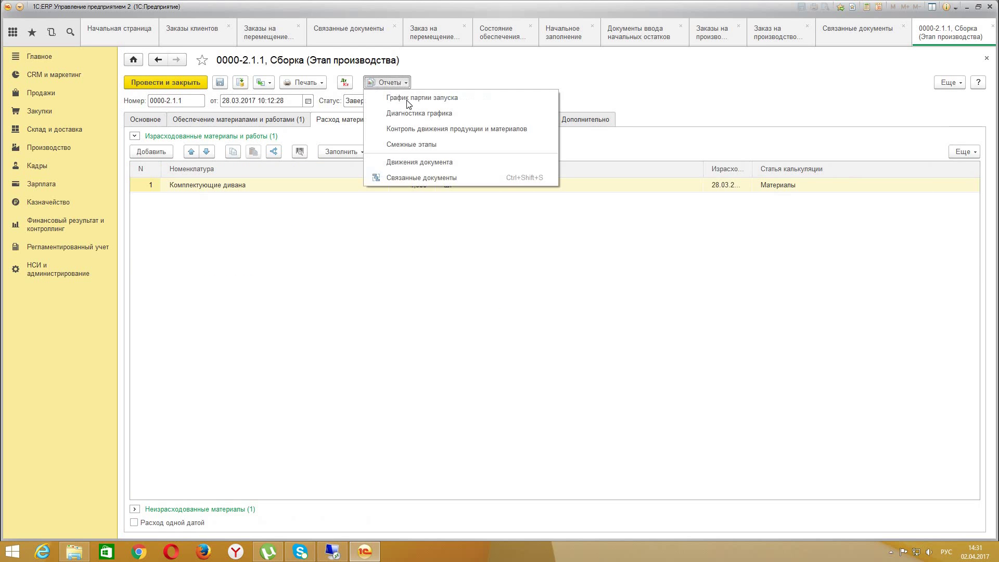
click(410, 178)
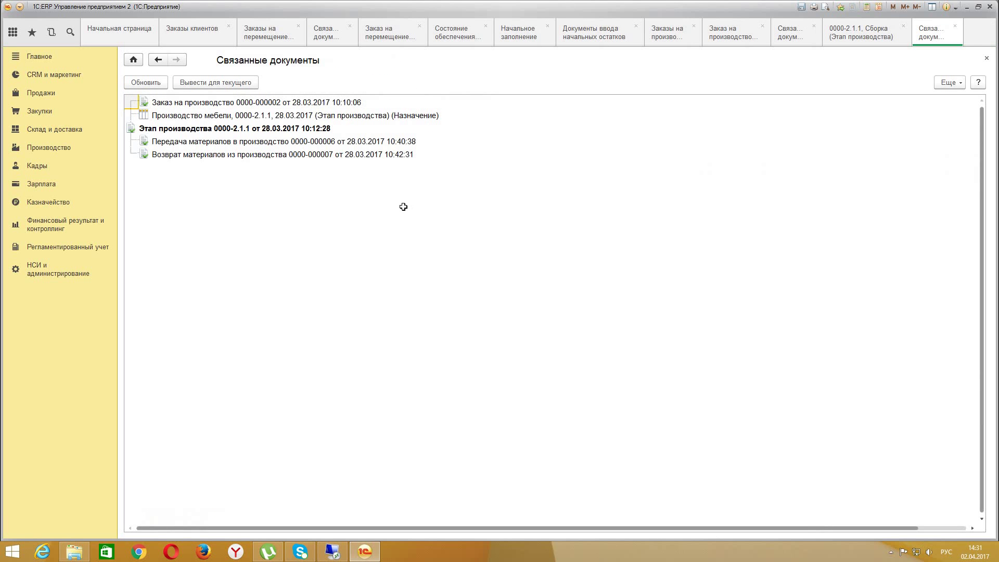
click(333, 142)
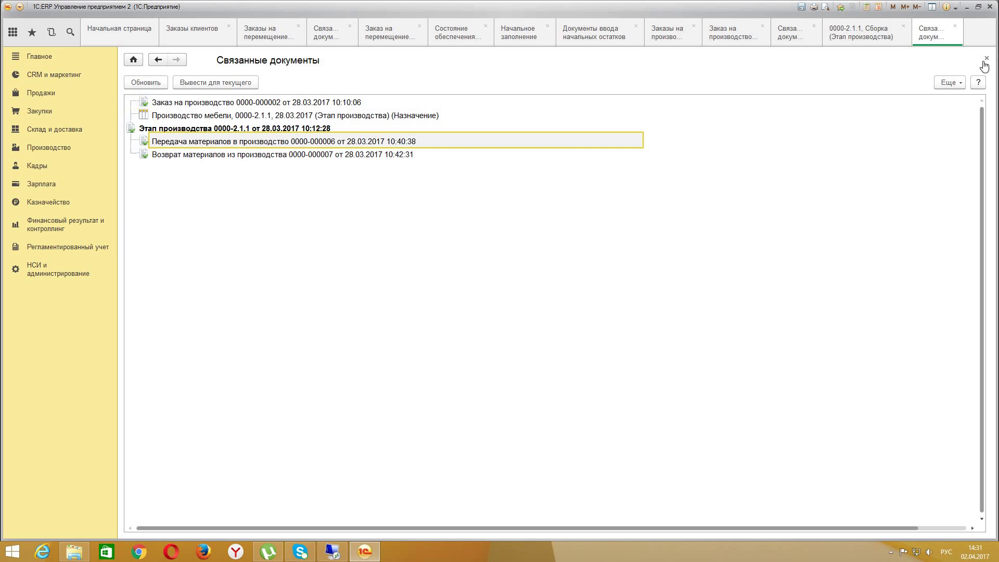
click(987, 58)
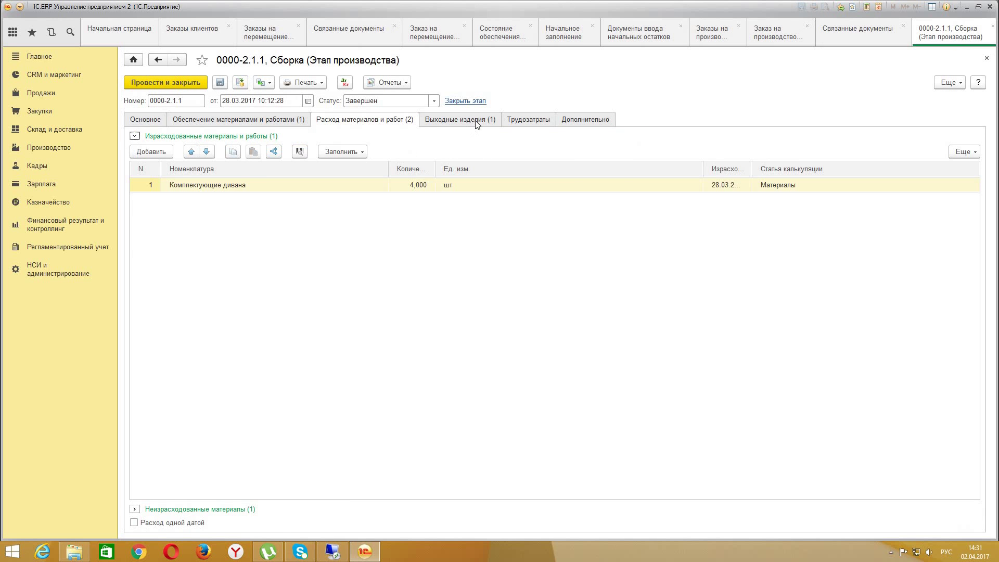
- Check the Сборка stage's output products and its document movements, and close the report and the stage
click(475, 121)
click(387, 82)
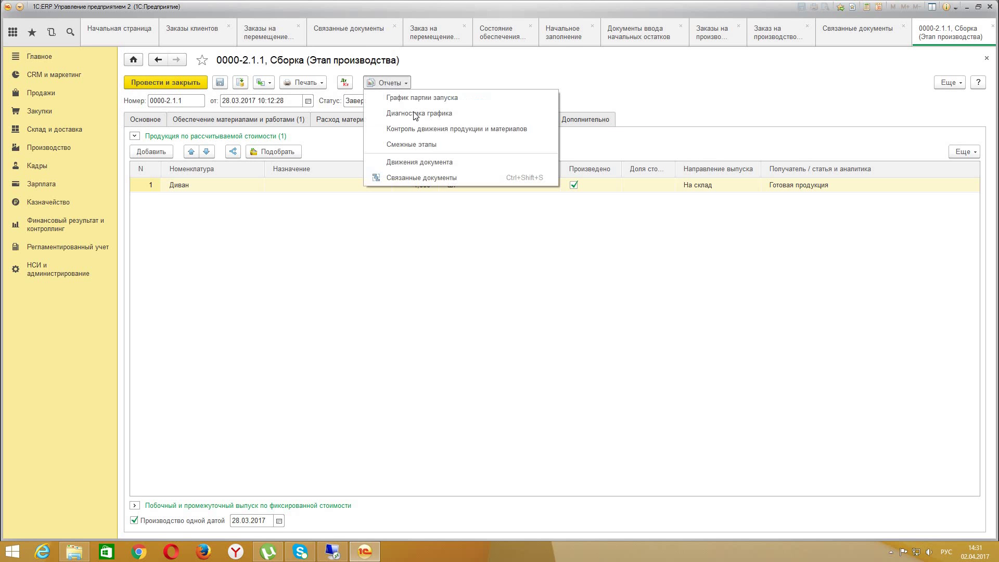
click(425, 163)
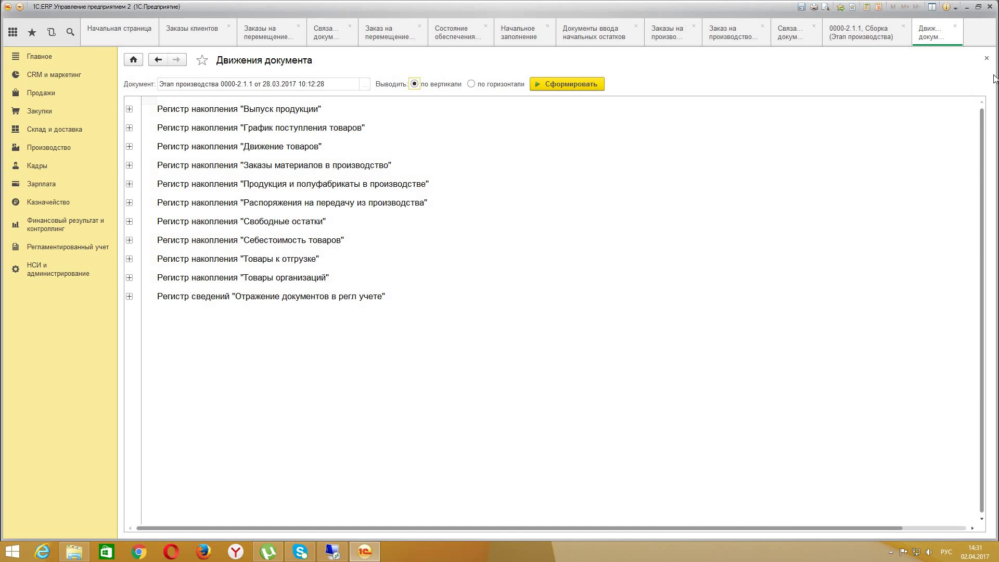
click(986, 59)
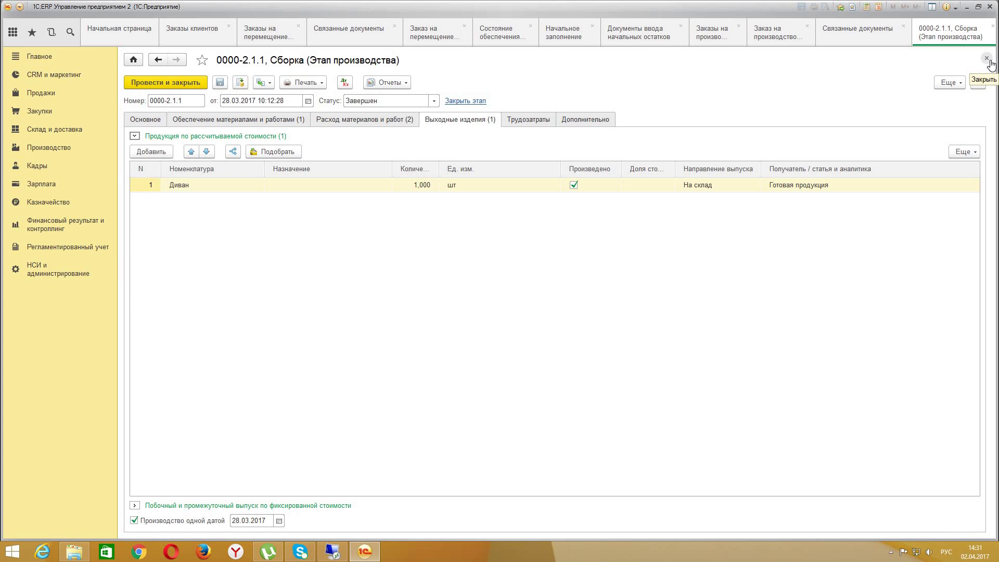
click(987, 58)
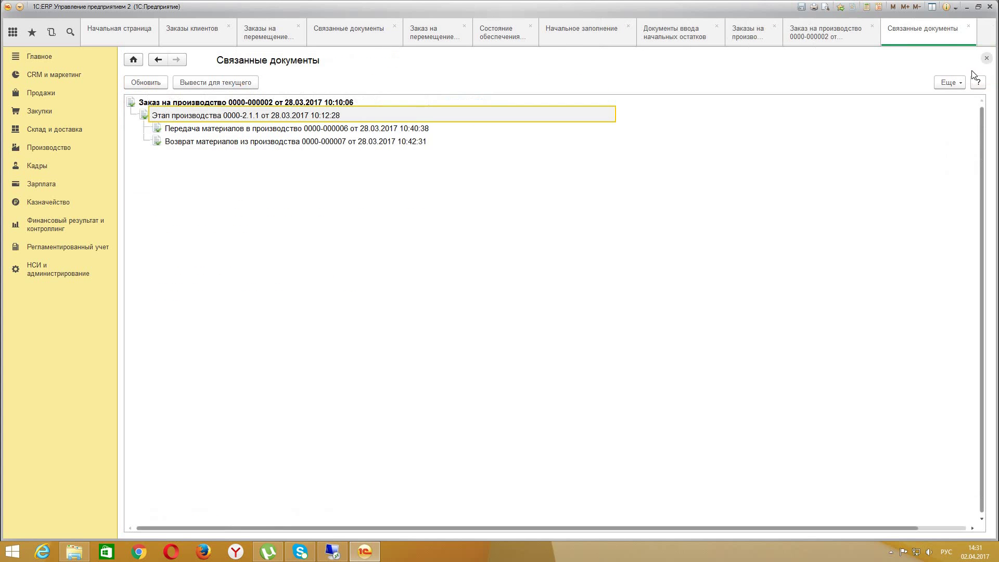
- Reopen production stage 0000-2.1.1, repost and close it, and close the linked documents window
click(248, 130)
click(242, 150)
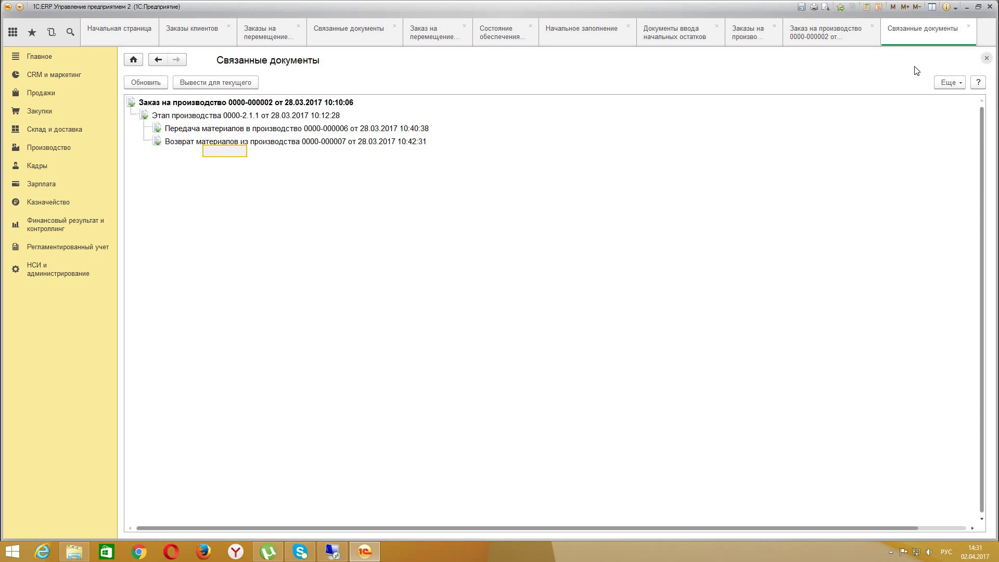
click(278, 116)
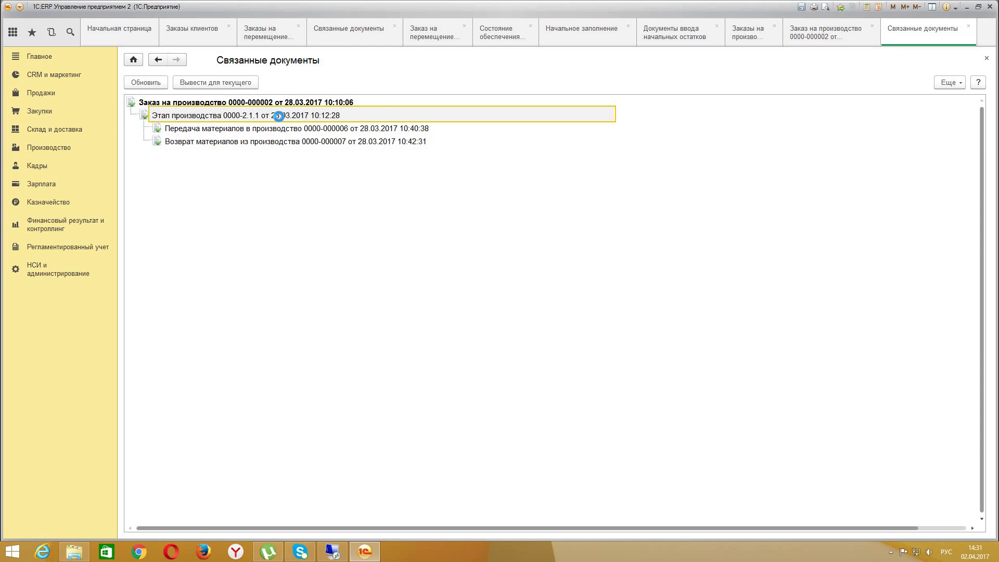
double_click(279, 116)
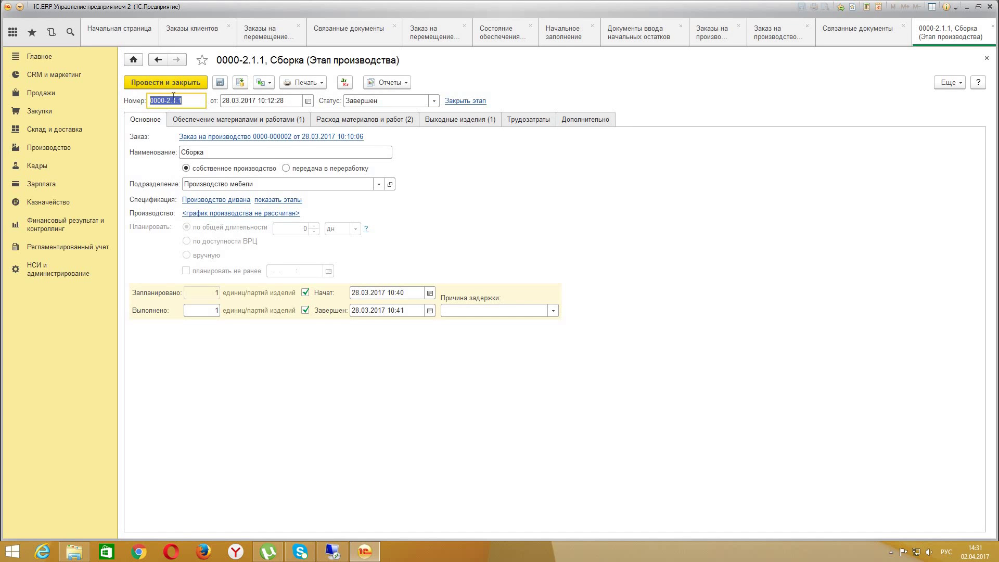
click(178, 83)
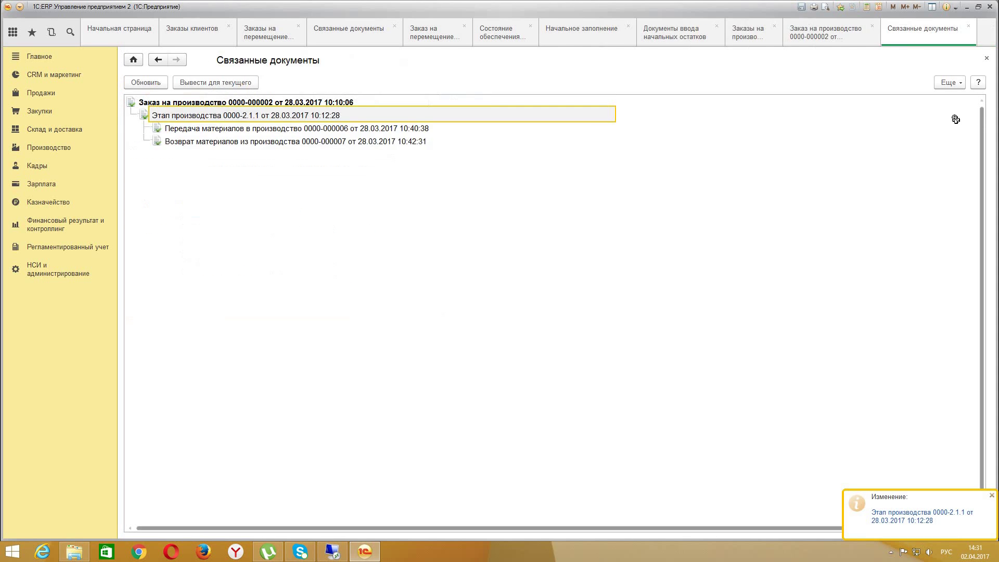
click(985, 59)
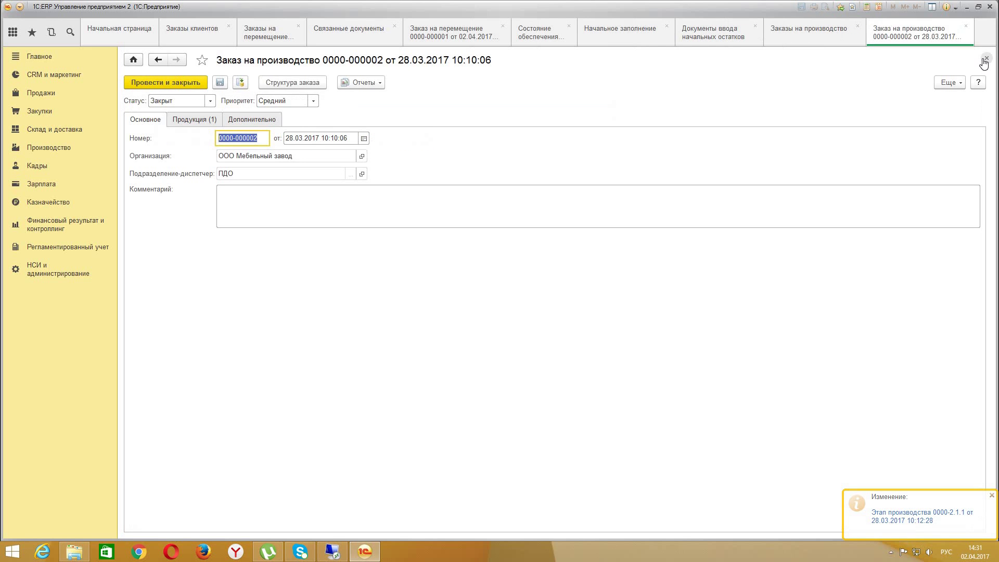
- Close the open production order, and check the products in the production orders of 27.03.2017 and 28.03.2017
click(985, 59)
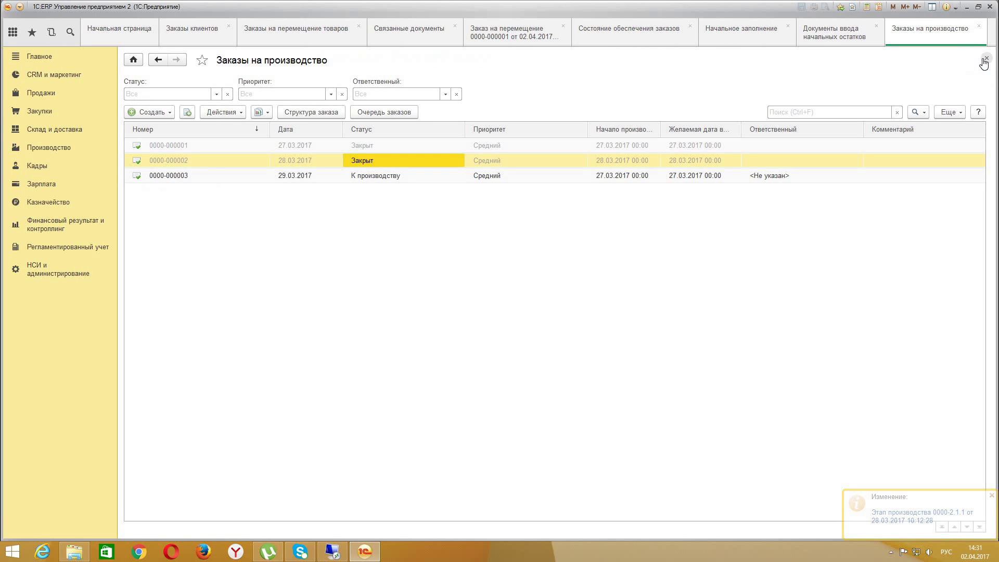
double_click(486, 146)
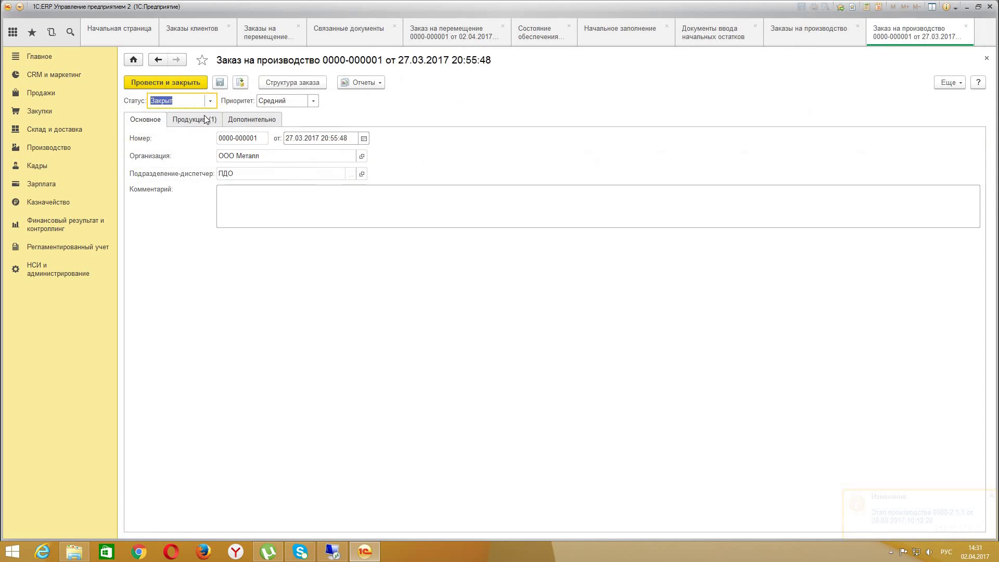
click(196, 115)
click(986, 58)
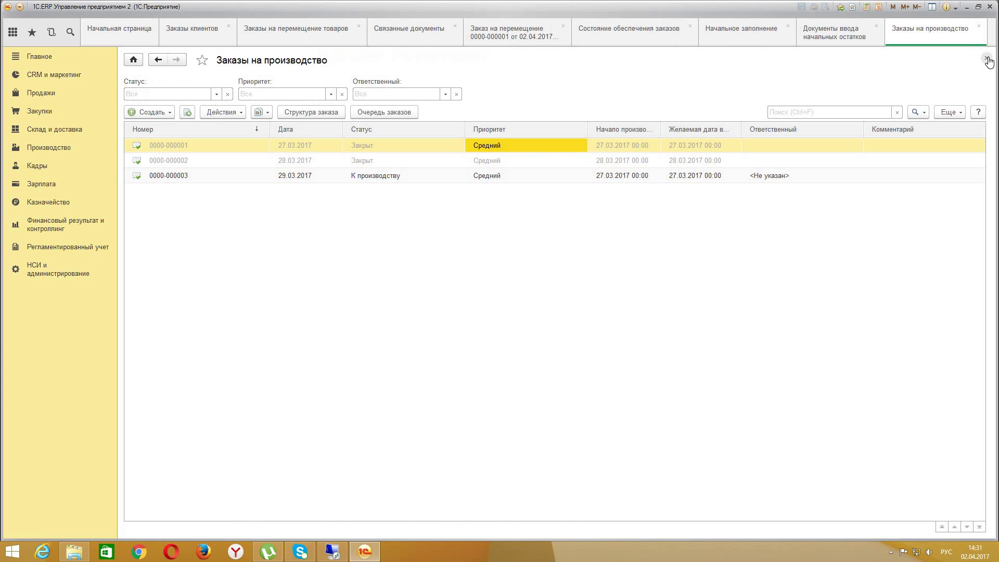
double_click(320, 160)
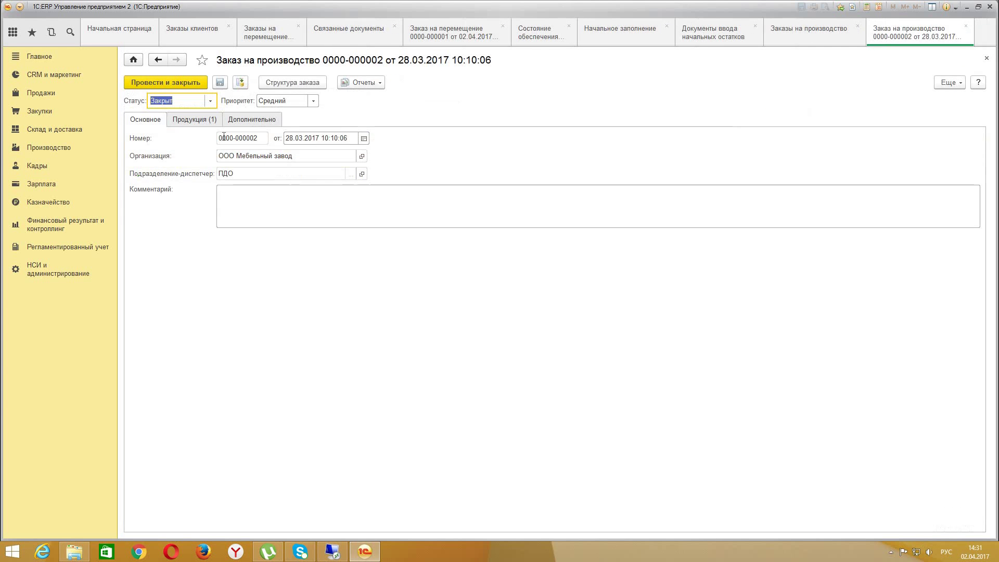
click(214, 125)
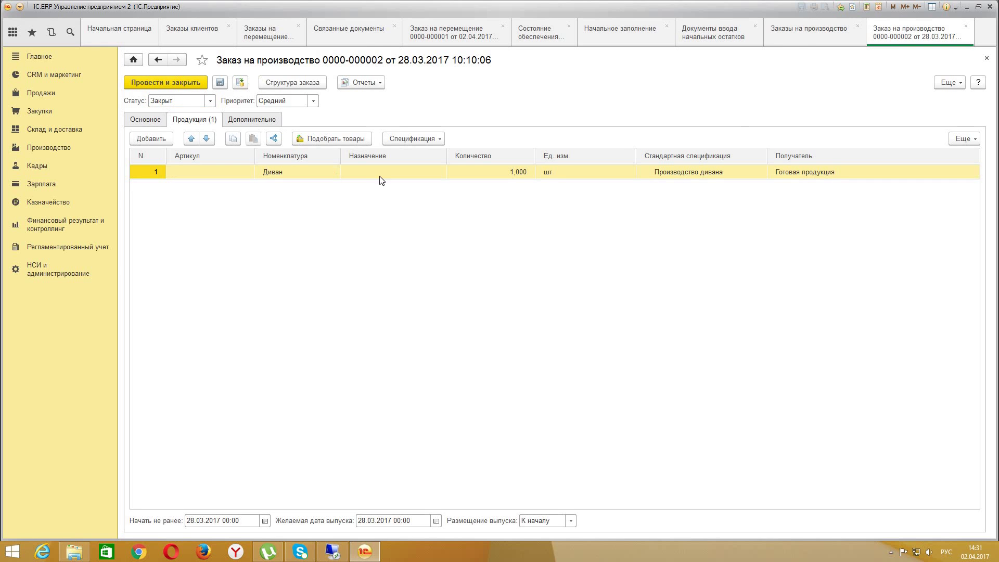
click(988, 59)
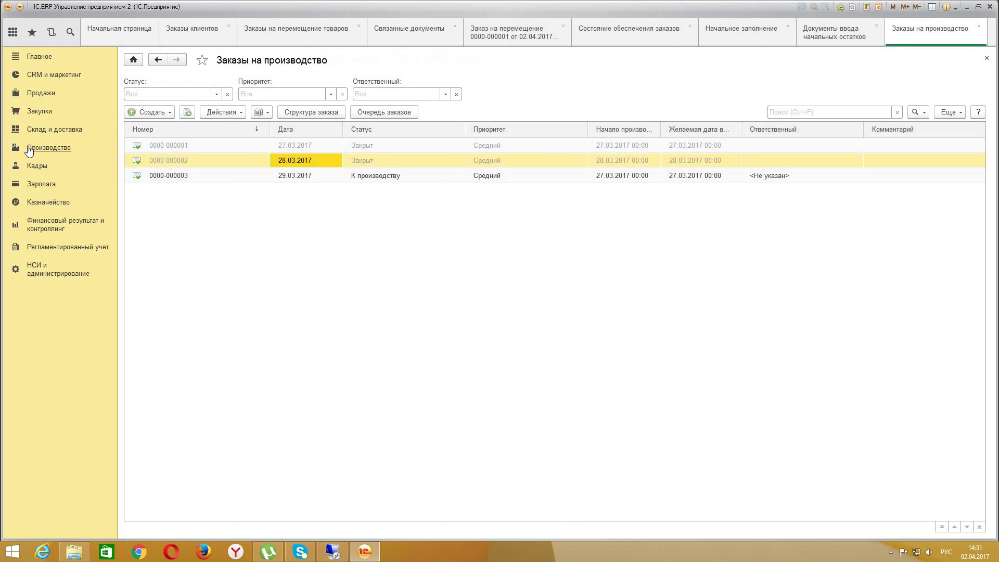
- Create and post the Диван transfer from Производство мебели to Готовая продукция for stage 0000-2.1.1, and close the movement and production order lists
click(48, 147)
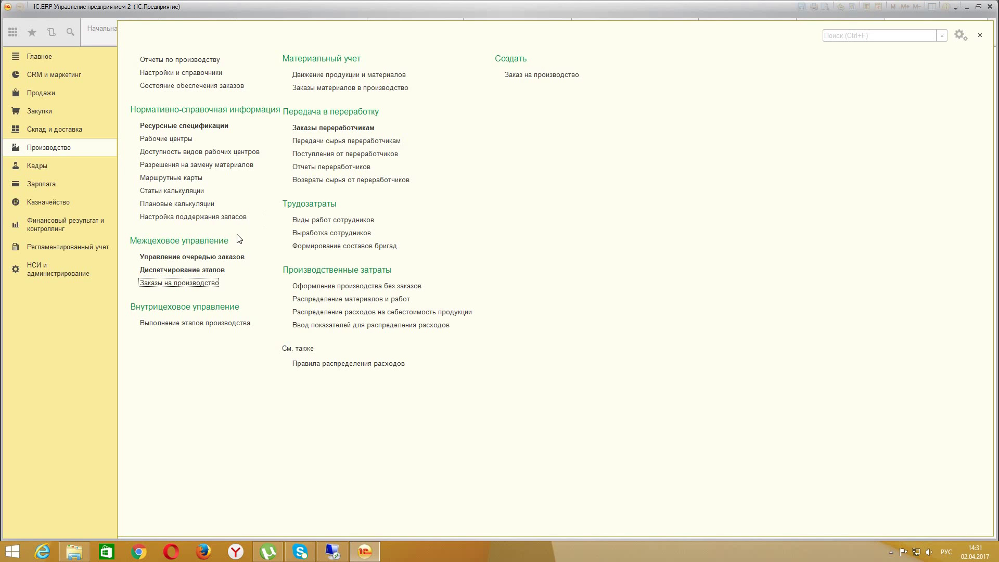
click(329, 75)
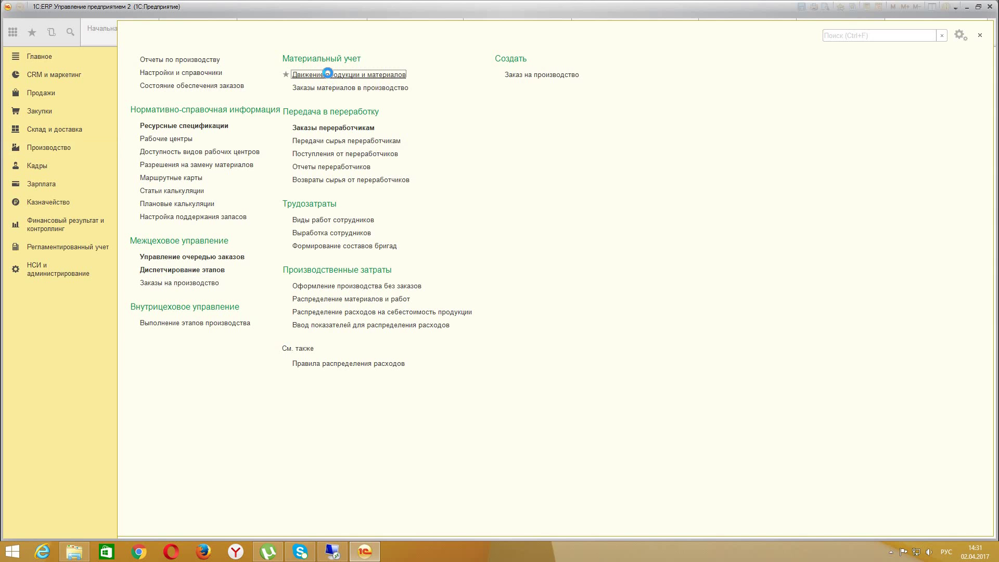
click(344, 86)
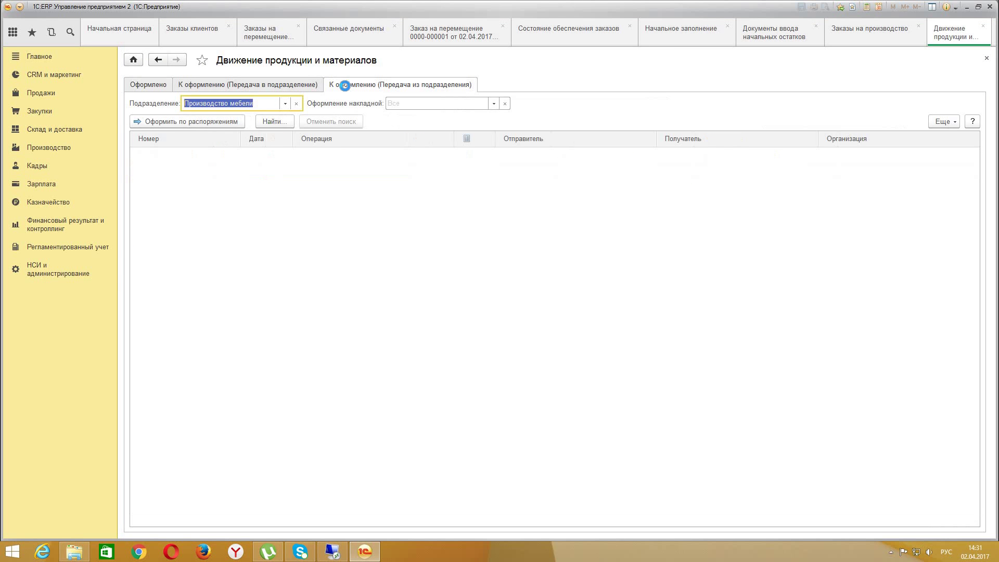
click(341, 155)
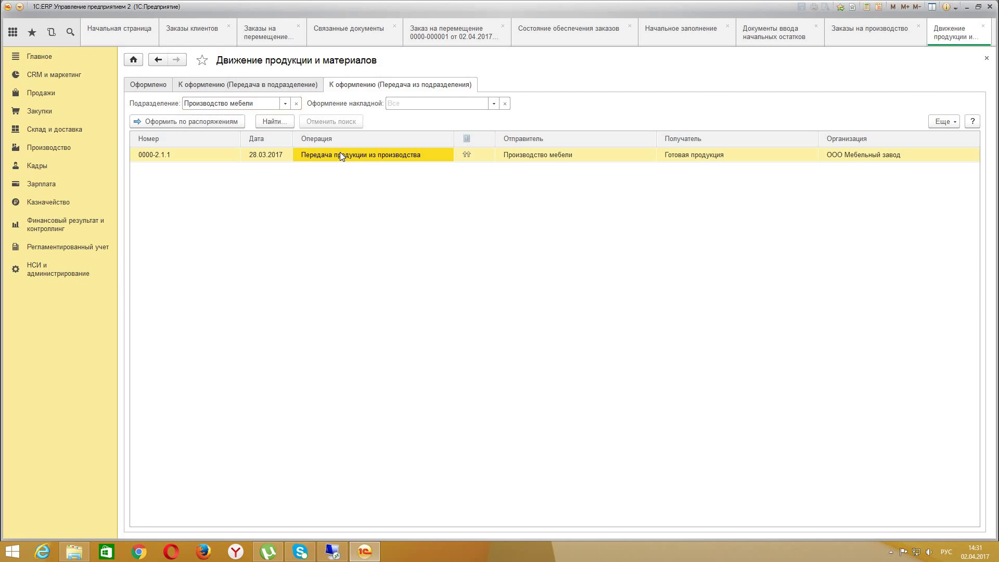
click(211, 123)
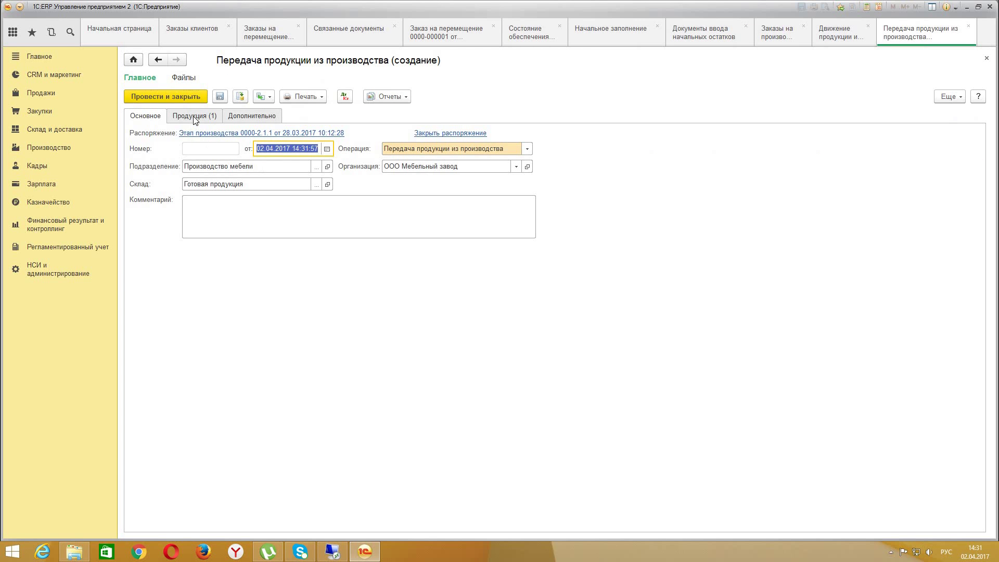
click(196, 124)
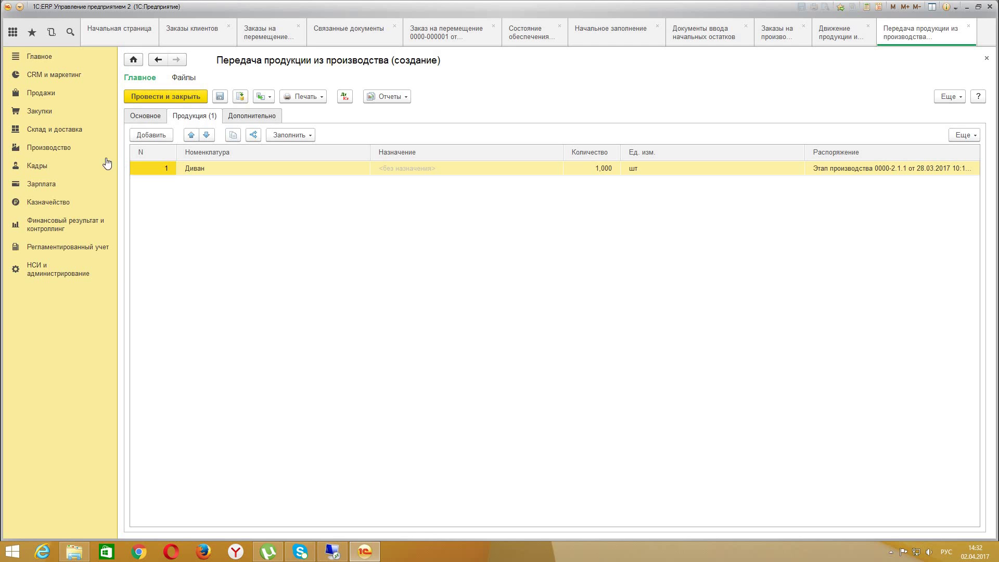
click(171, 97)
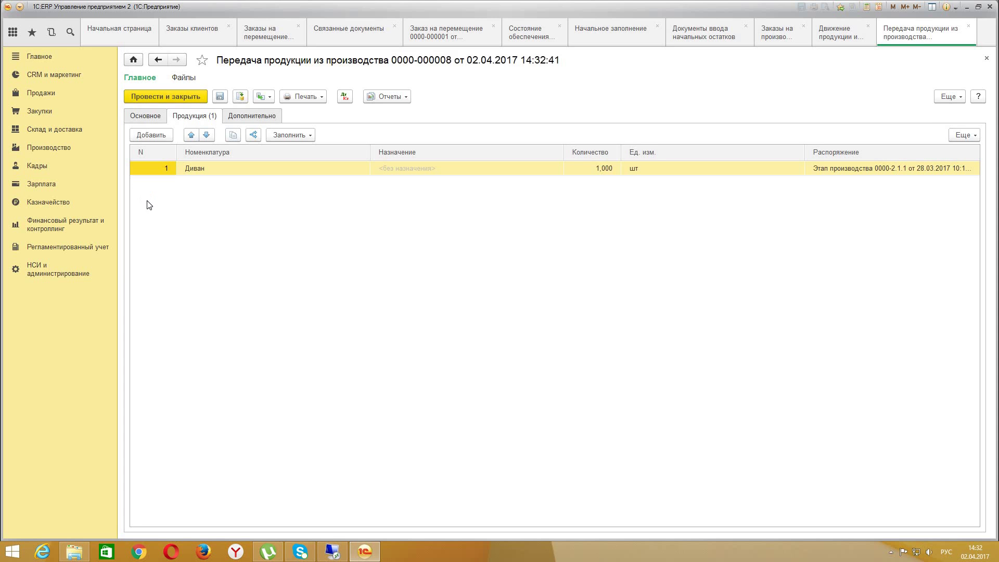
click(274, 84)
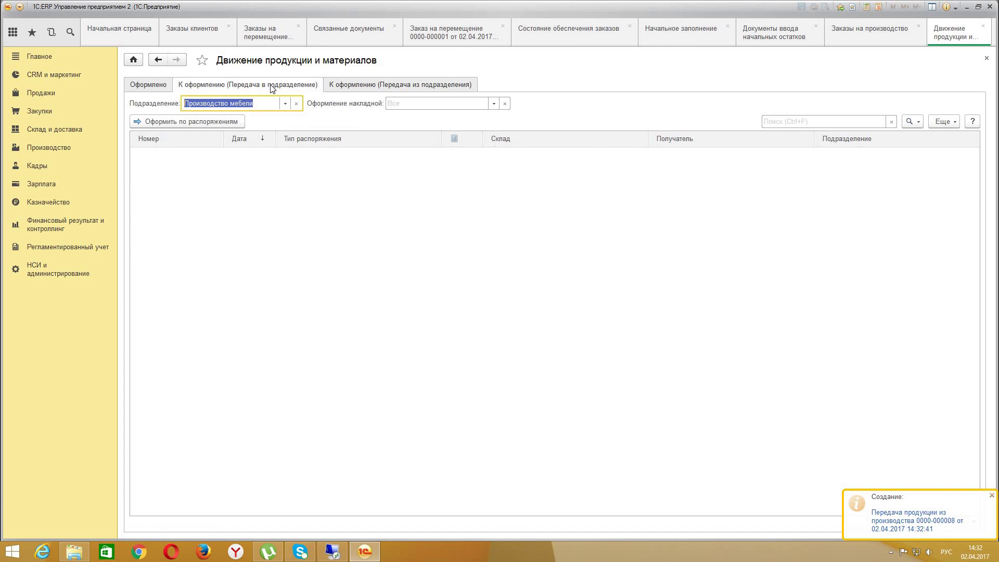
click(986, 58)
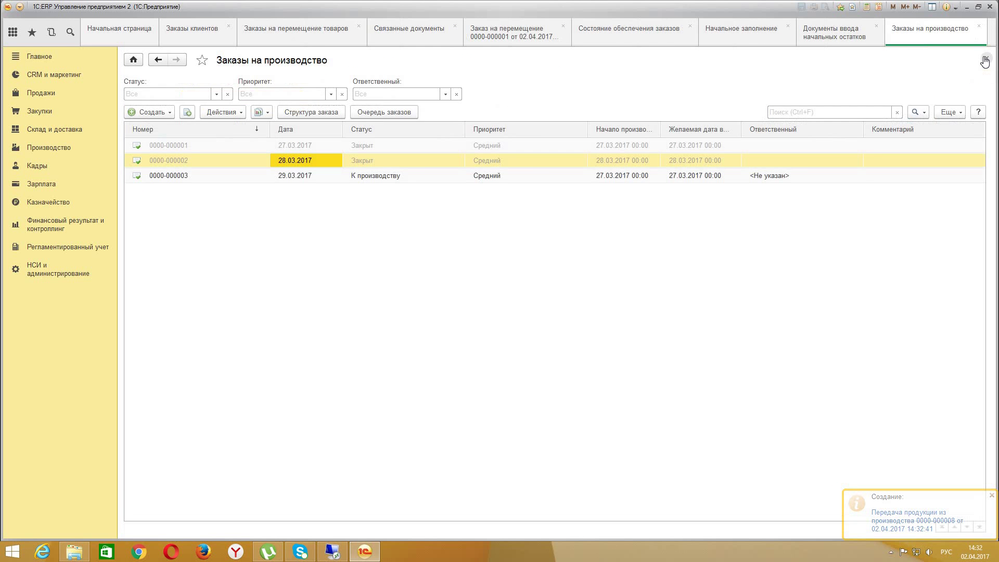
click(986, 59)
- In the transfer order of 02.04.2017, delete the third Диван row marked К обеспечению and set the second row's quantity to 99
click(536, 41)
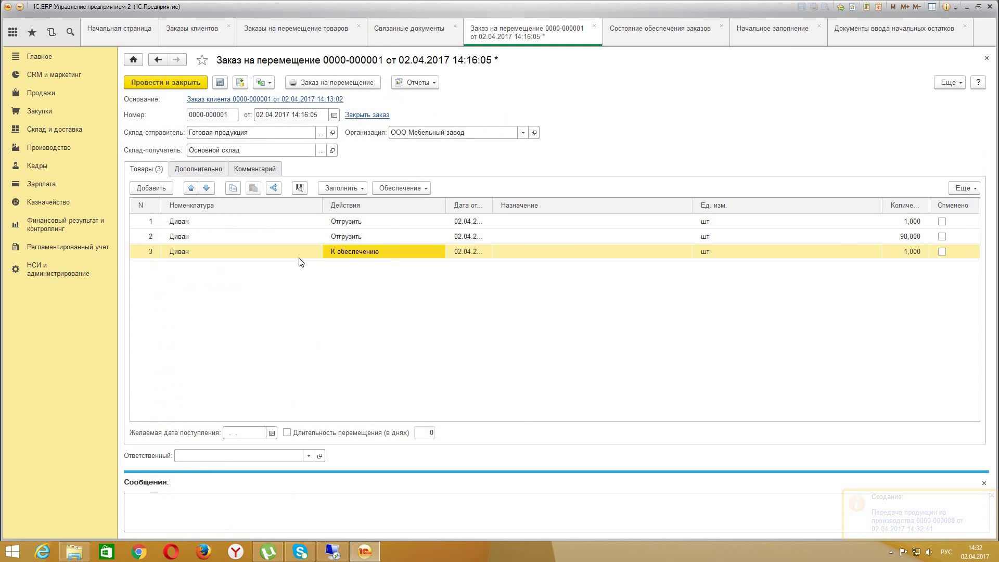
right_click(353, 256)
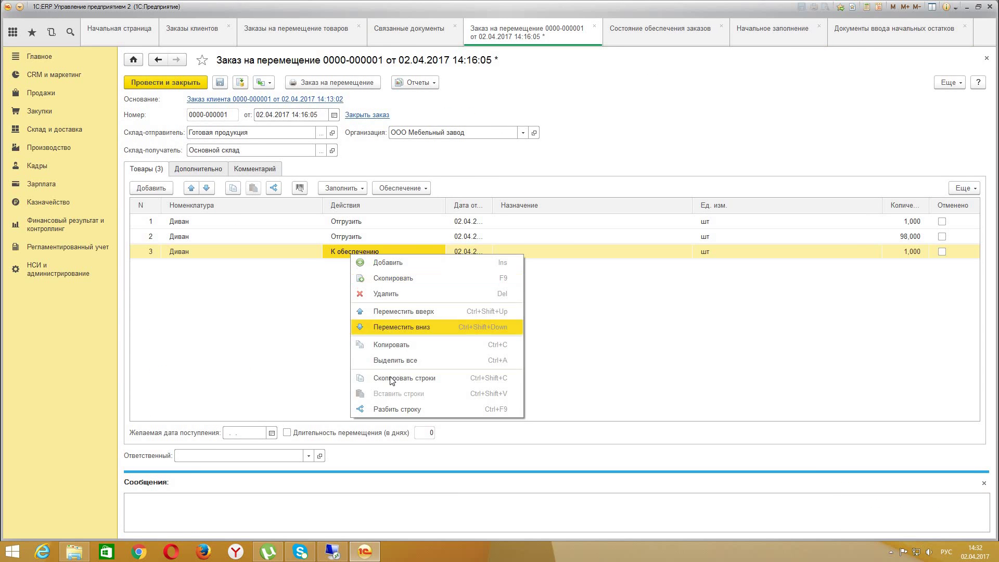
click(408, 295)
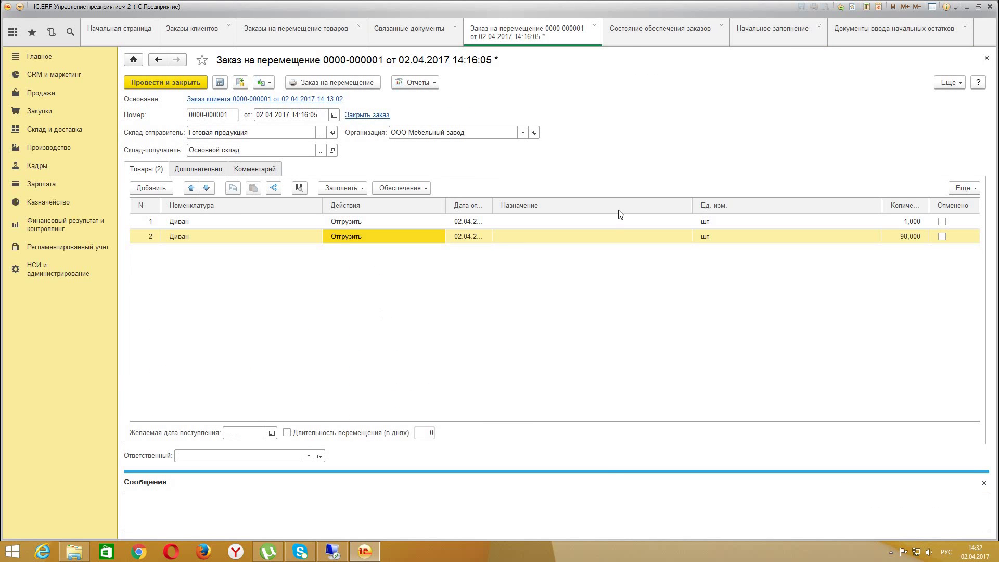
double_click(901, 237)
text(9)
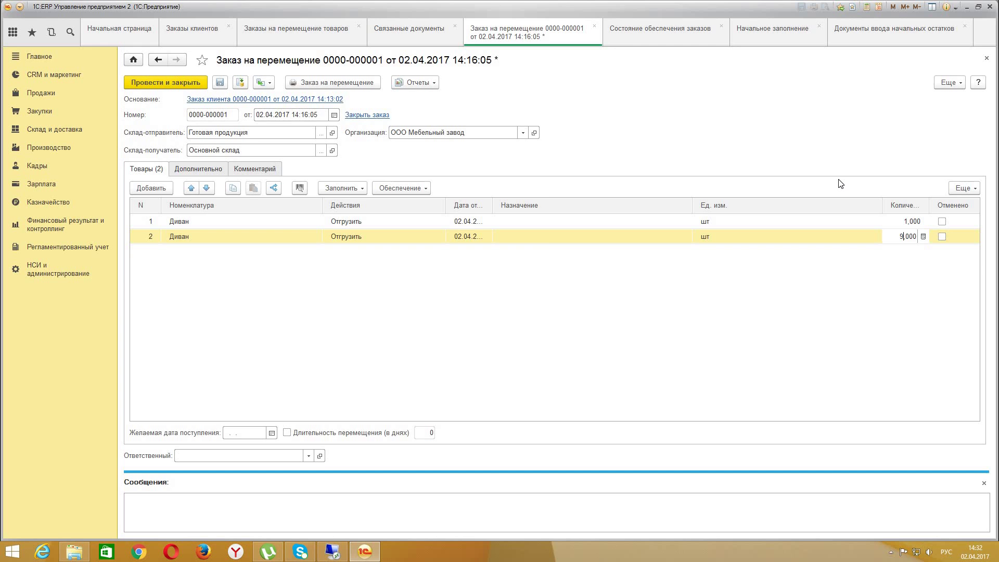
key(Return)
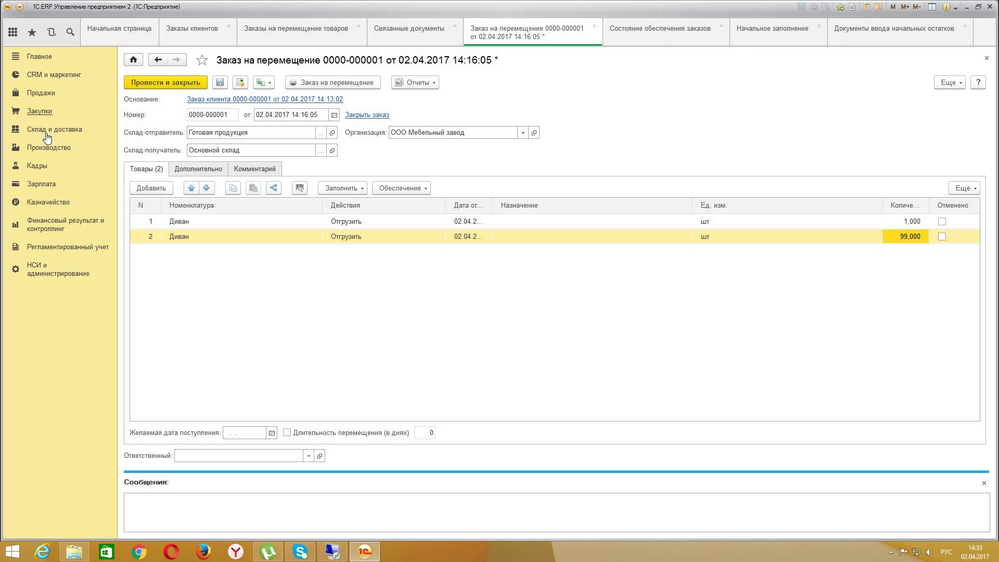
- Regenerate the order supply status for Диван and compare the transfer order rows' reserve colours with the expanded legend
click(633, 39)
click(142, 110)
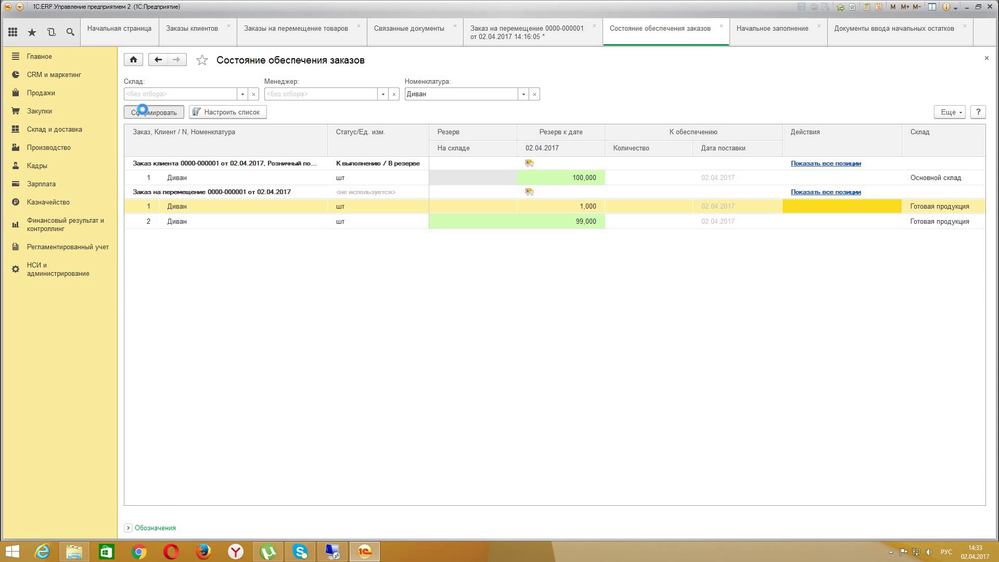
click(142, 110)
click(472, 208)
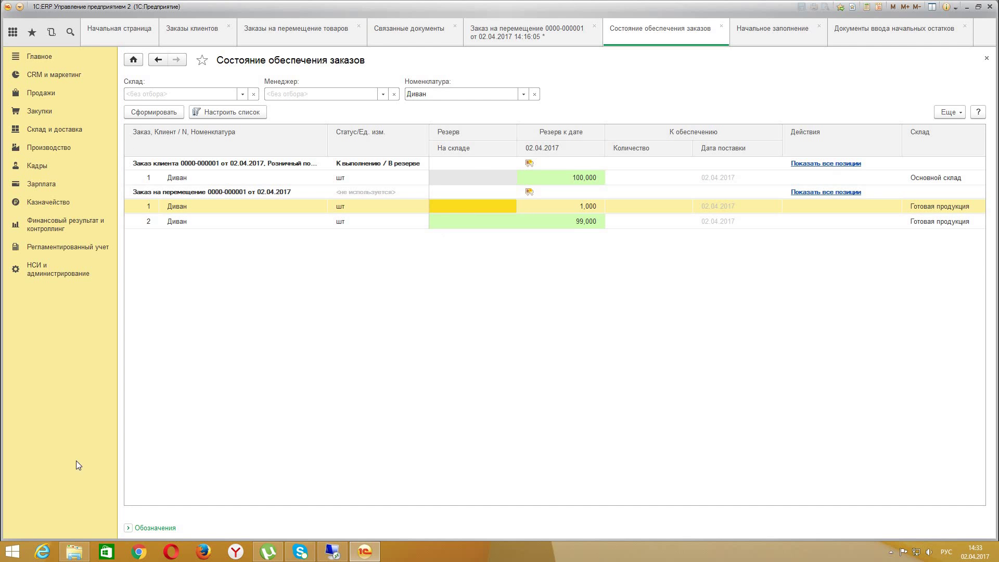
click(128, 528)
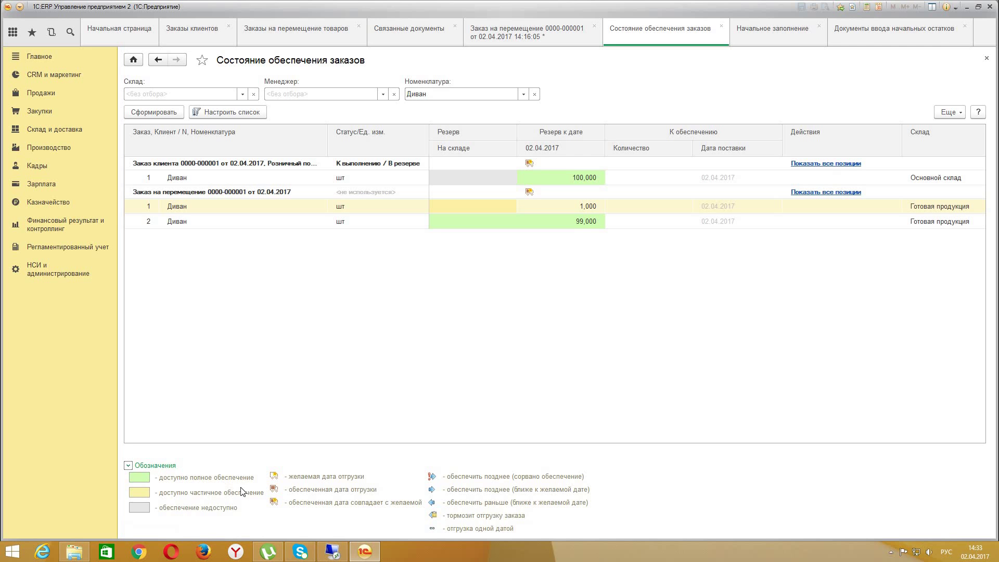
click(549, 227)
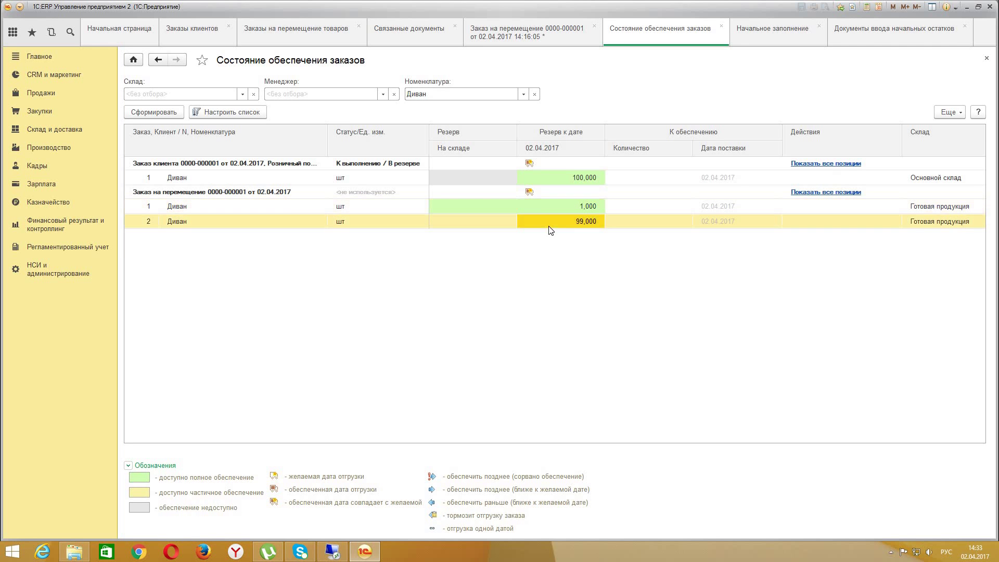
key(Up)
key(Down)
- Generate the Ведомость по товарам на складах report from the warehouse reports
click(32, 148)
click(50, 129)
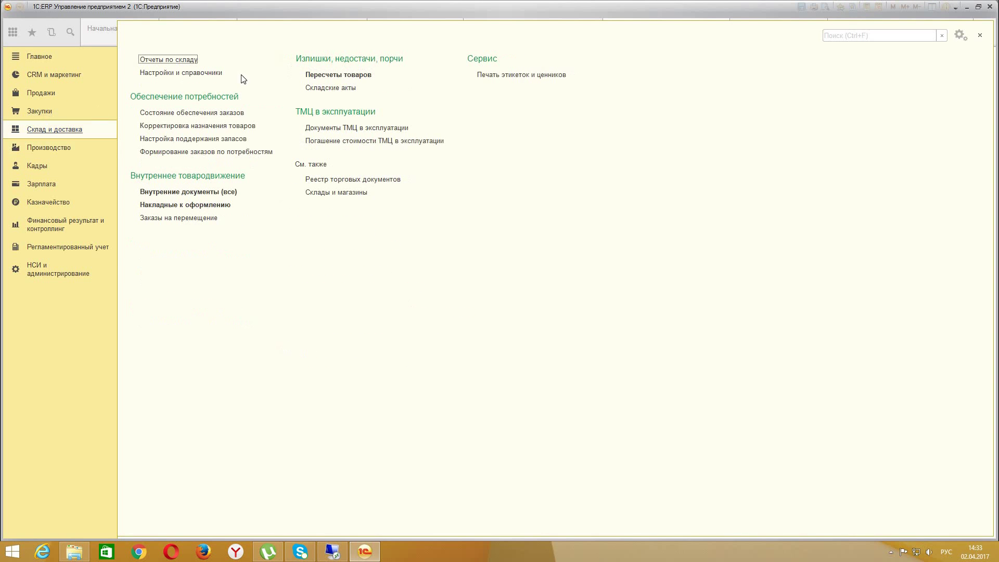
click(190, 61)
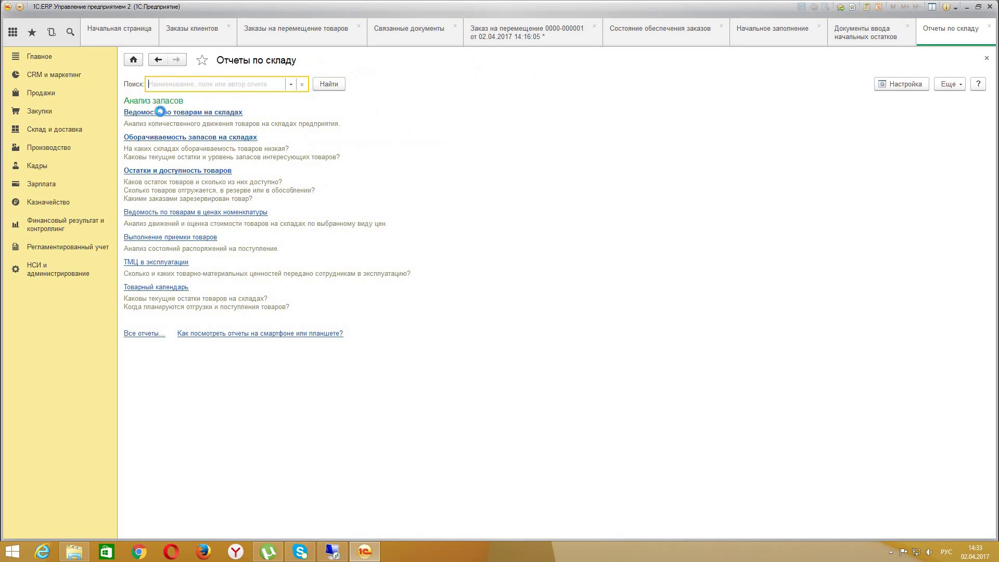
click(161, 112)
click(152, 121)
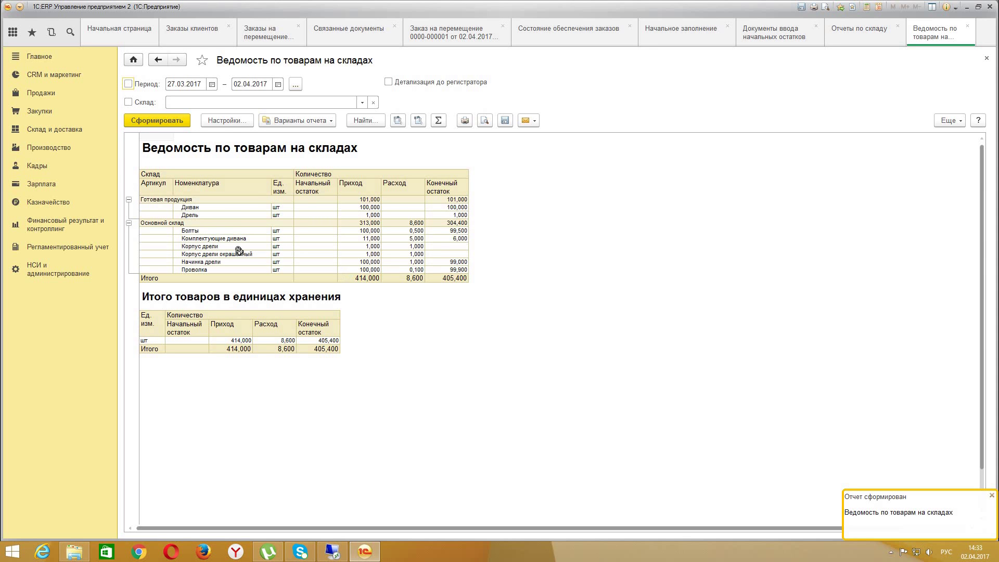
- Break down the receipts of Диван at the Готовая продукция warehouse by Регистратор
click(259, 200)
click(373, 206)
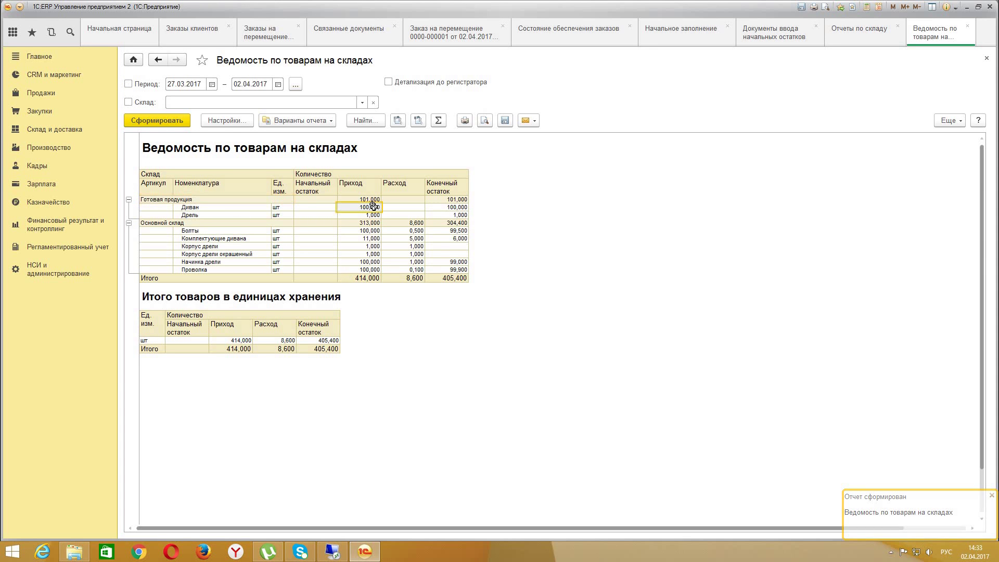
double_click(373, 206)
click(404, 283)
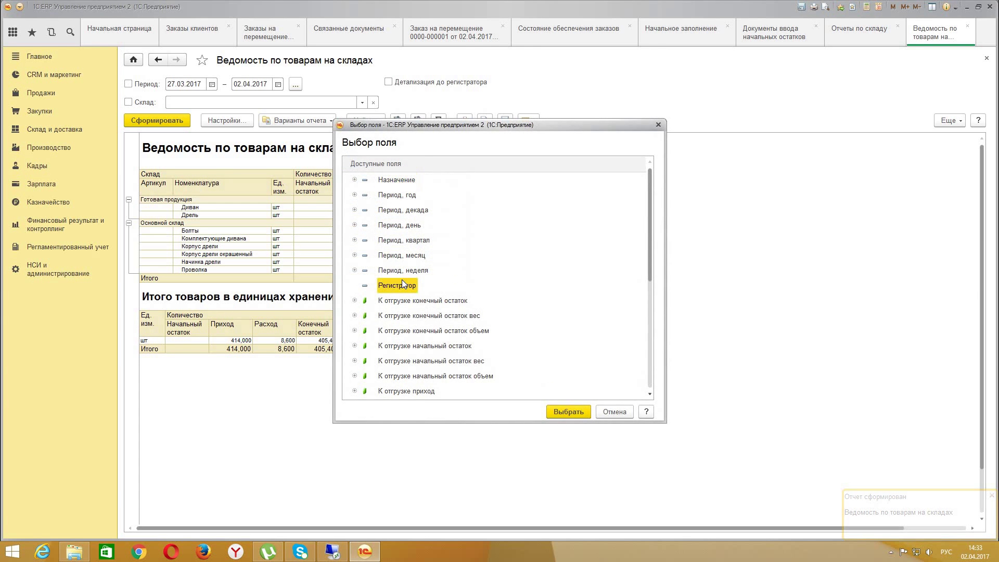
double_click(404, 284)
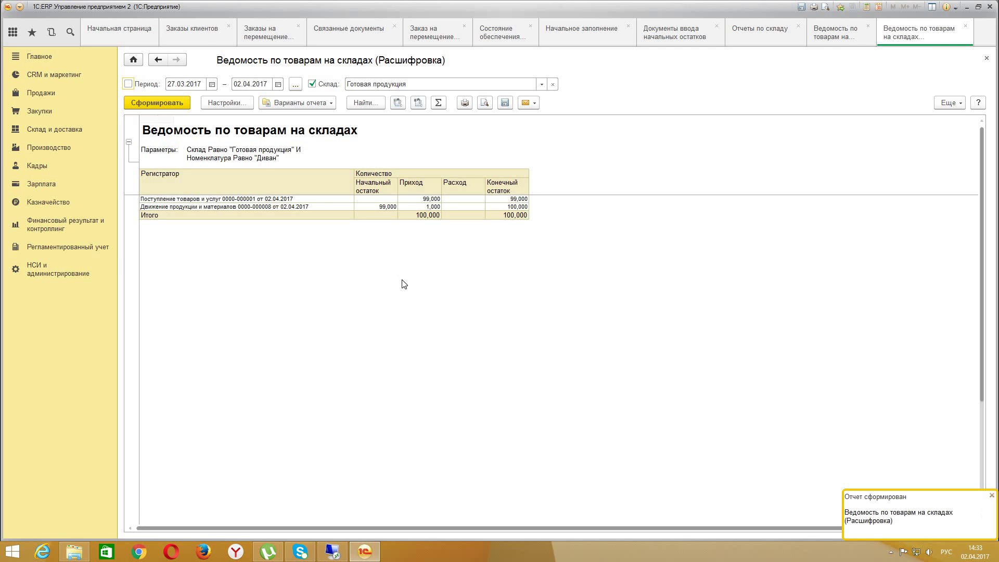
- Examine the receipts and opening balance of each Диван source document, and close the detailed report
click(393, 207)
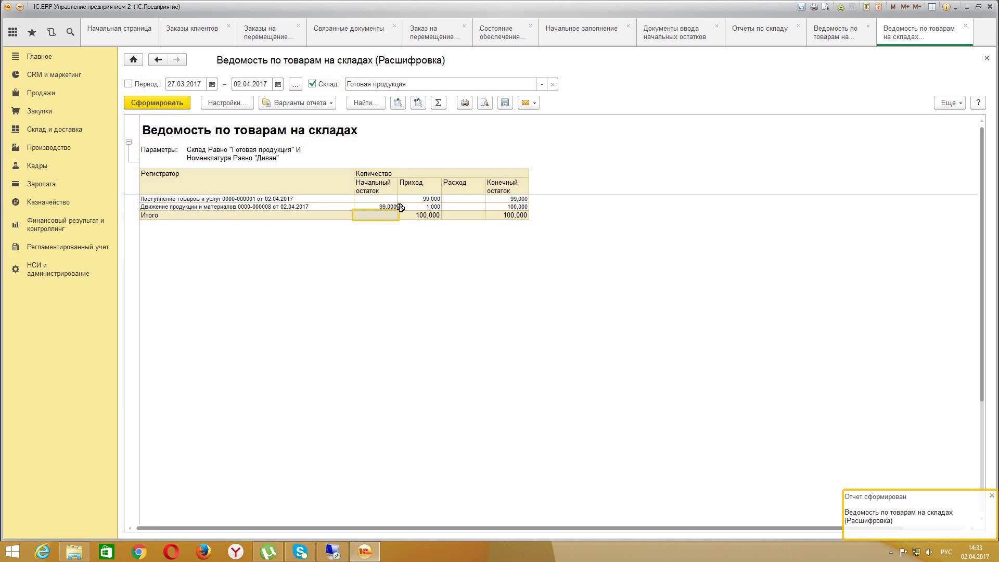
click(400, 208)
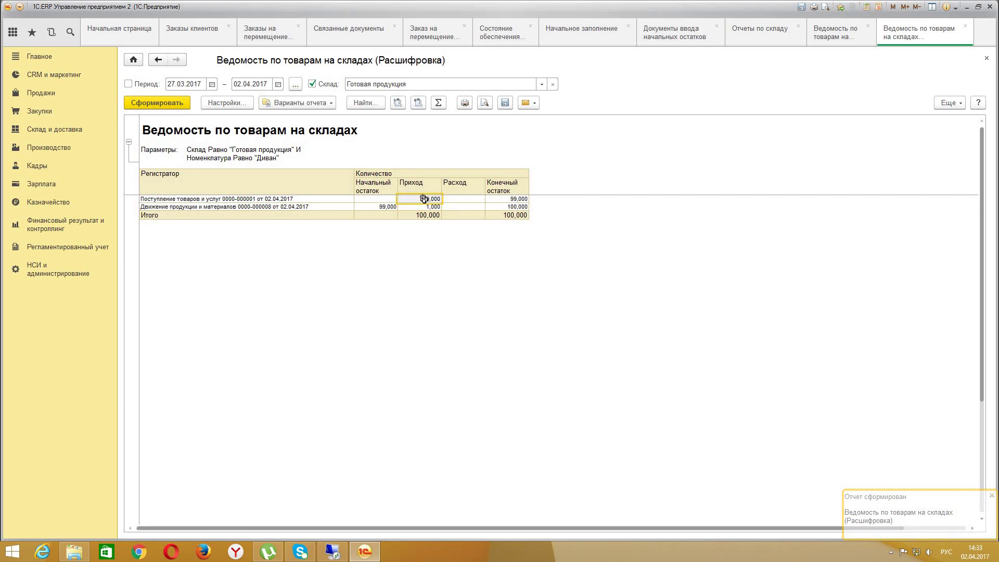
click(391, 208)
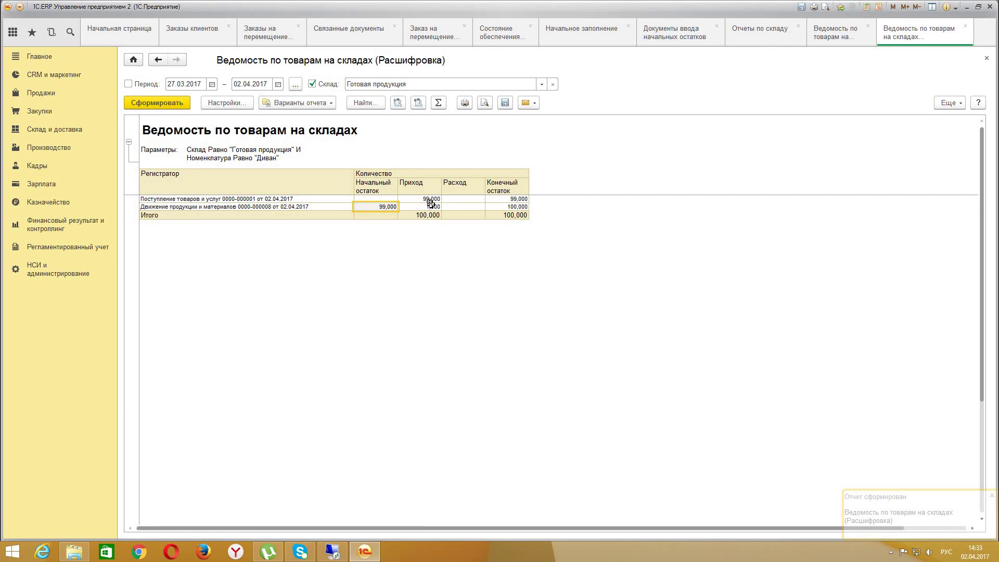
click(220, 207)
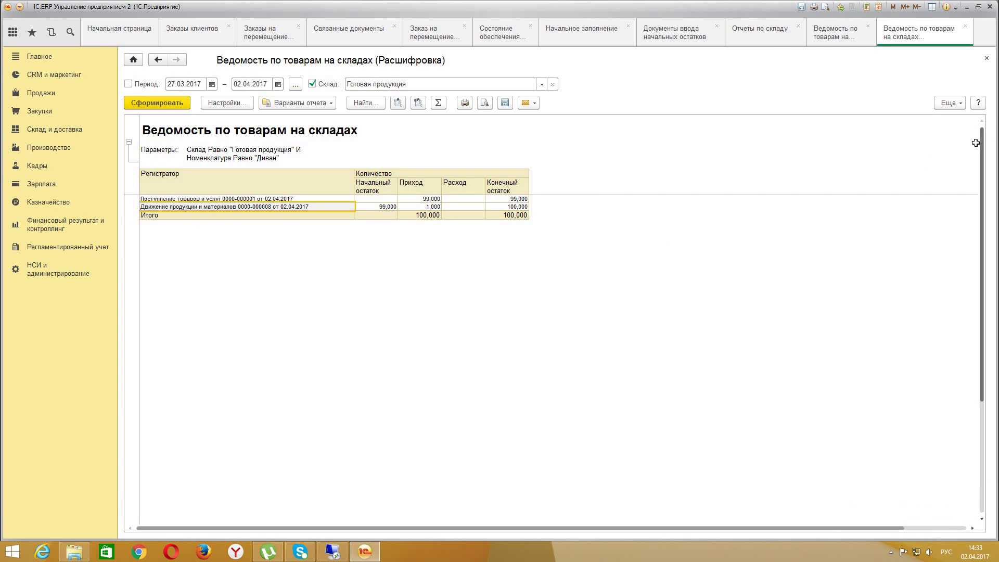
click(986, 59)
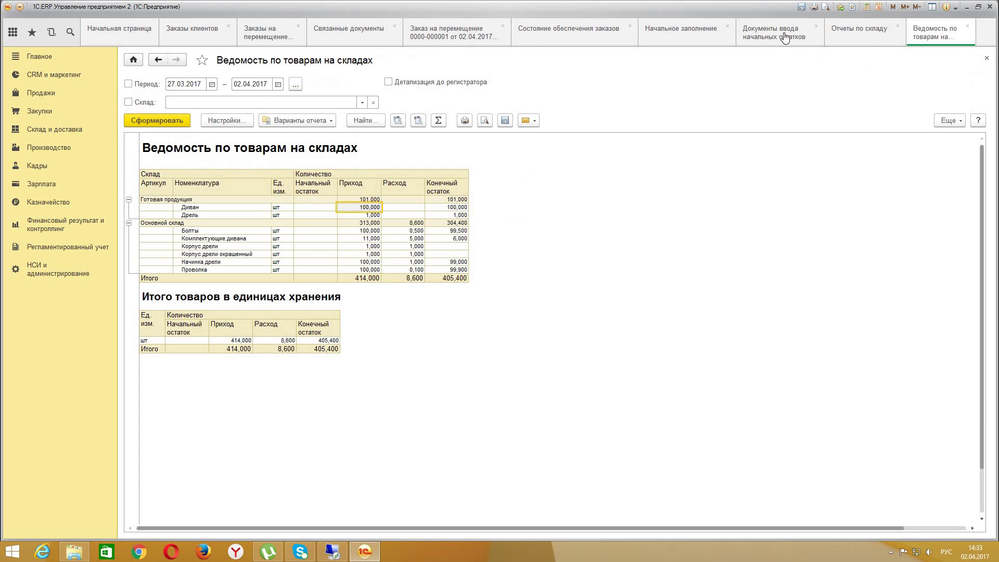
- Post and close the transfer order with its two Диван rows, and close the Ведомость по товарам на складах report
click(478, 39)
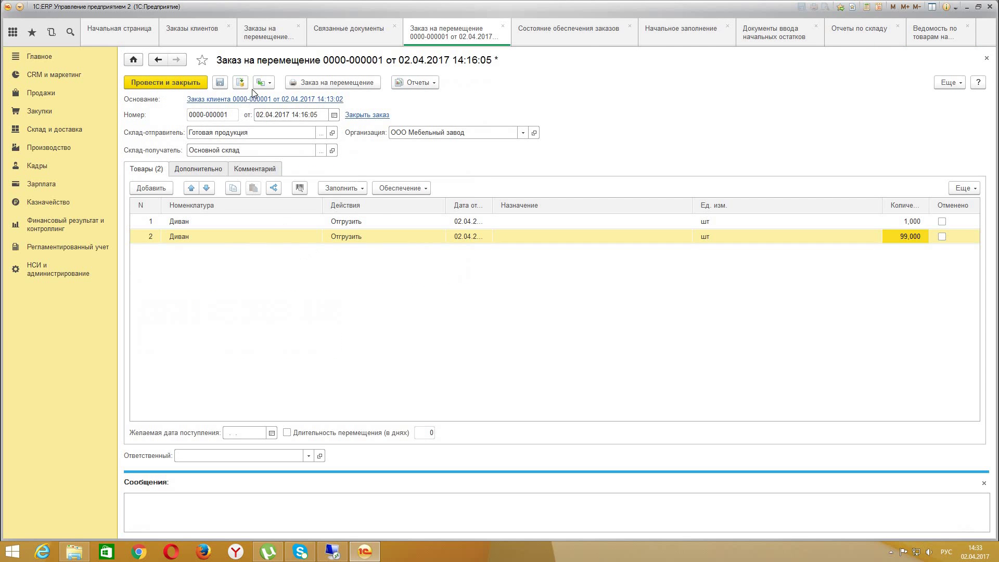
key(ctrl+Return)
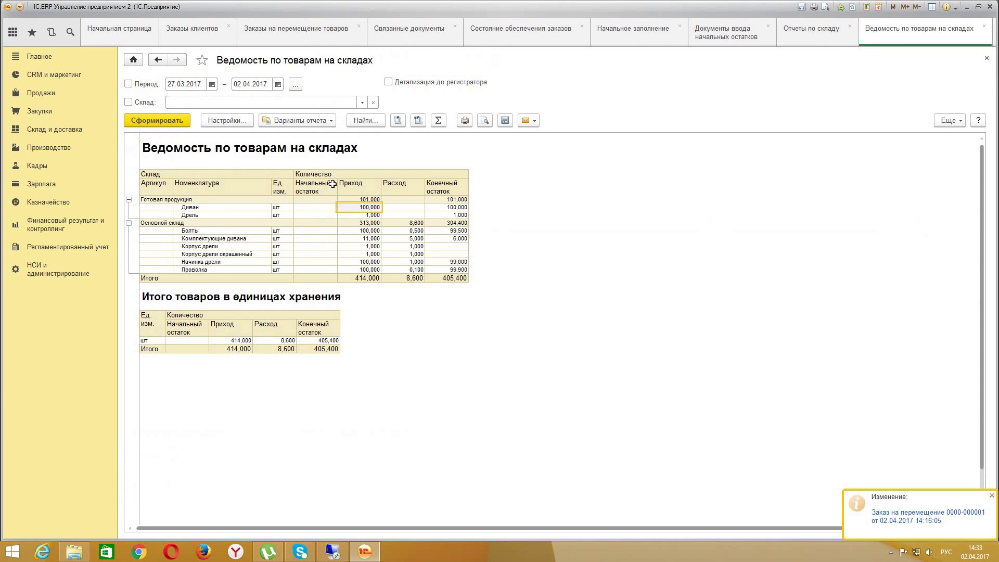
click(986, 59)
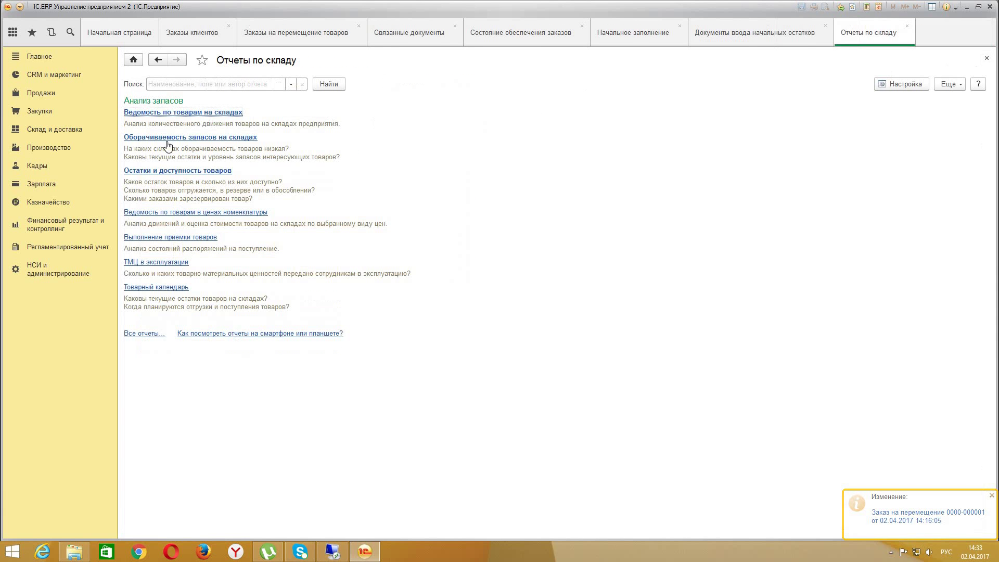
- Create a Перемещение товаров document based on the transfer order, check its goods rows, and post and close it
click(296, 33)
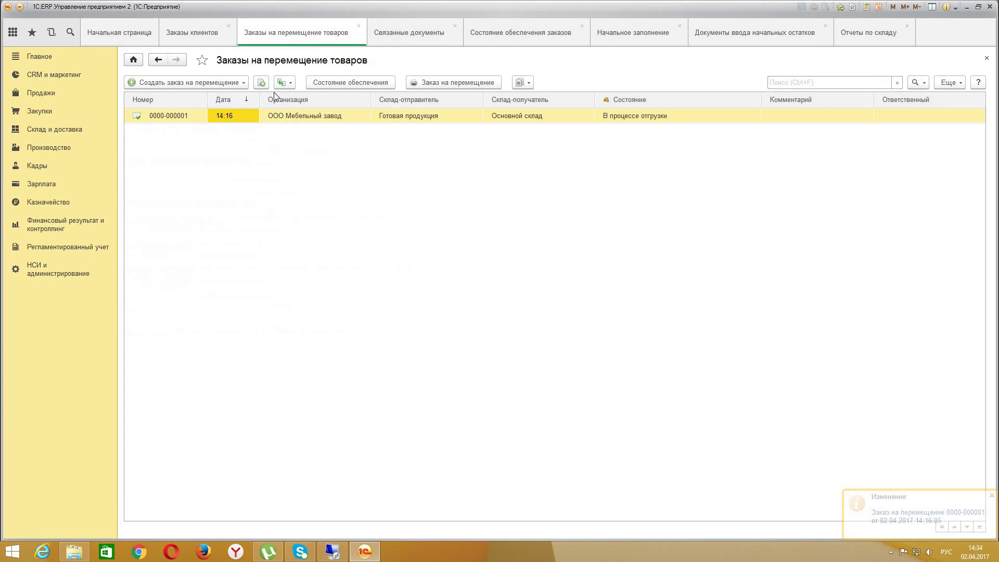
click(292, 84)
click(330, 158)
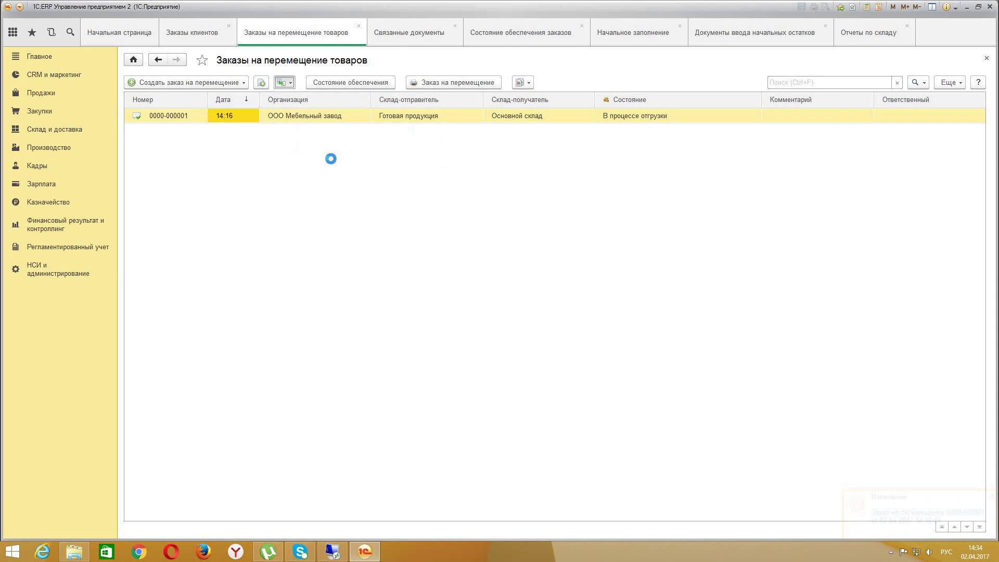
click(193, 102)
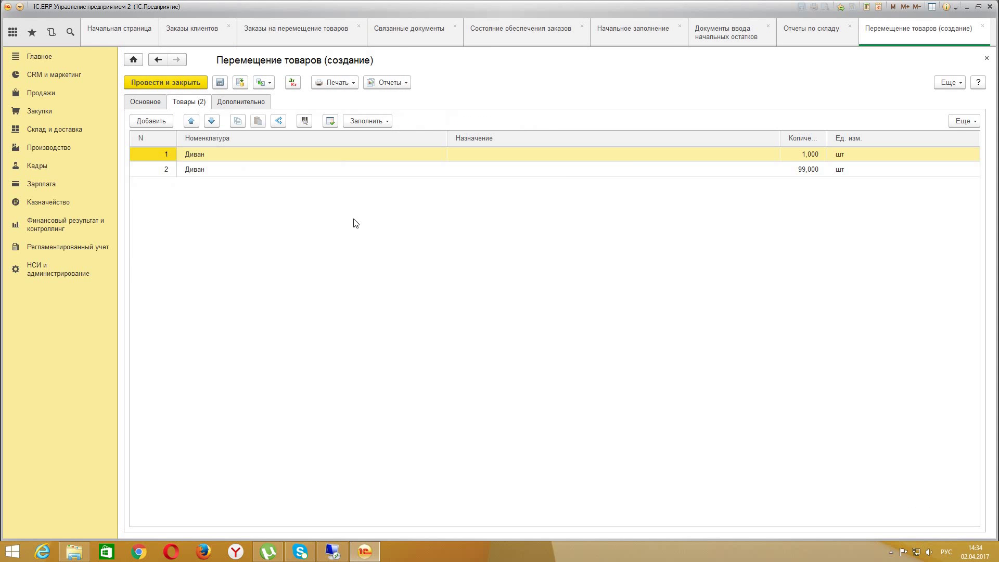
click(166, 81)
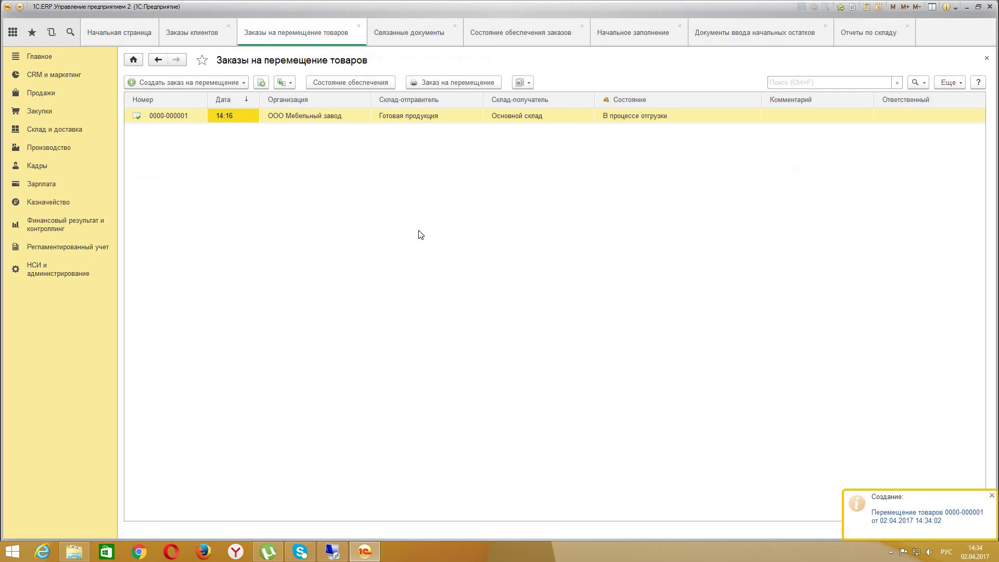
- Regenerate the order supply status for Диван and examine the warehouse reserve colour of the customer order's row
click(542, 38)
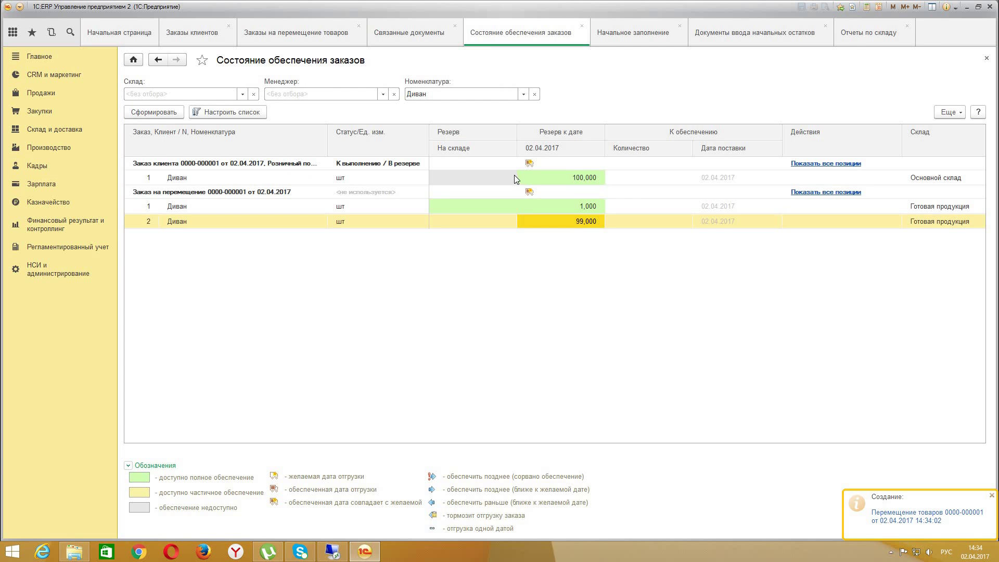
click(155, 112)
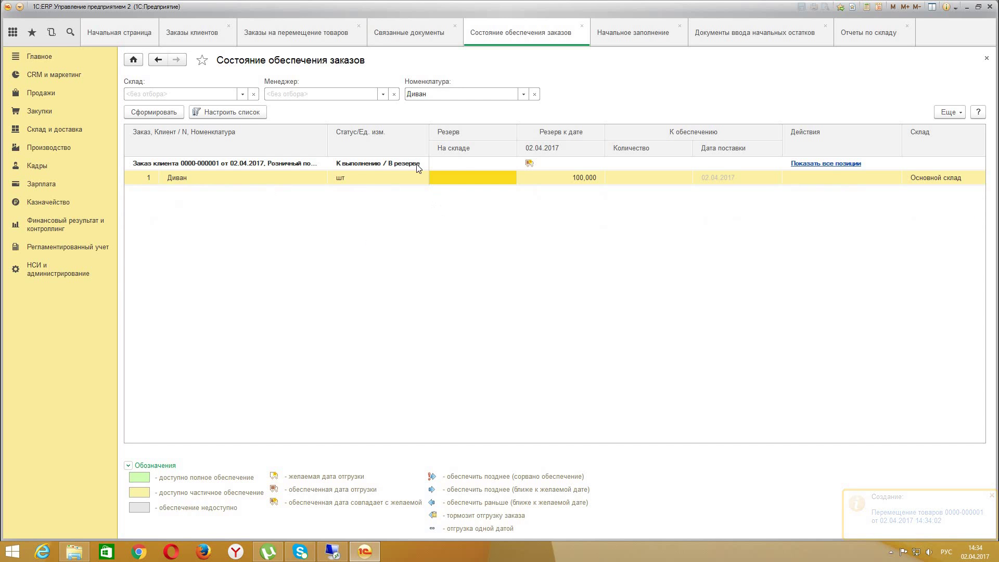
click(494, 169)
click(505, 177)
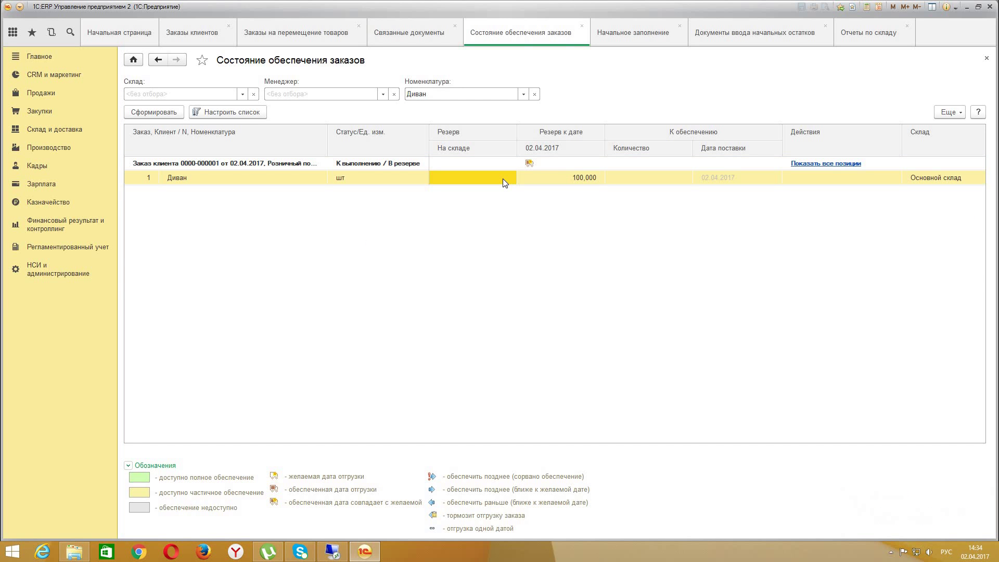
click(492, 163)
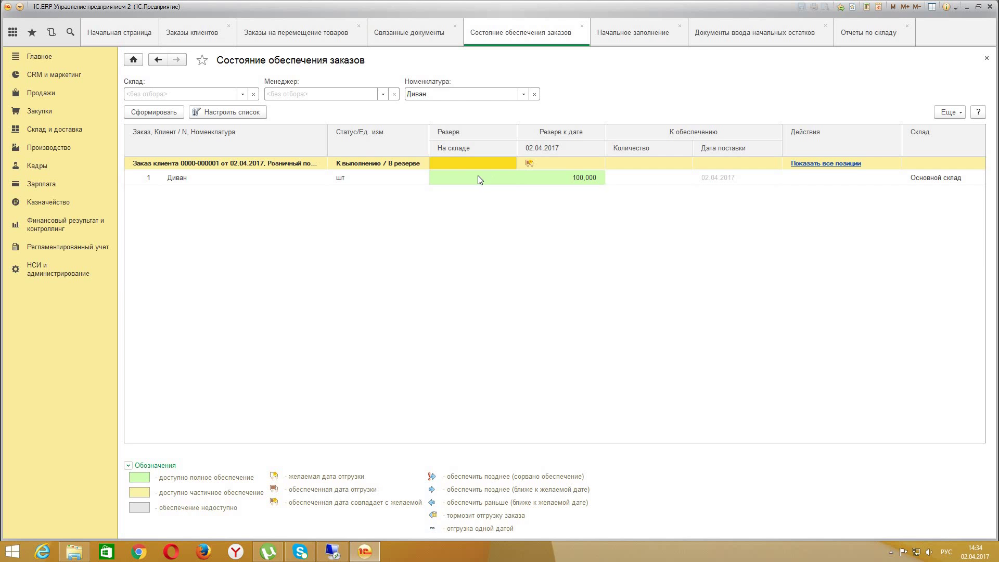
click(479, 178)
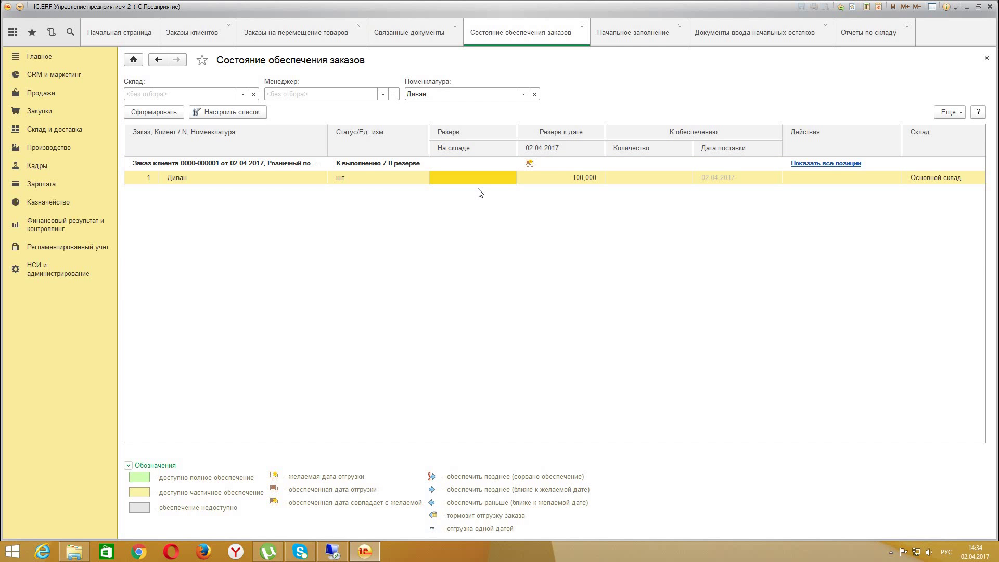
click(488, 163)
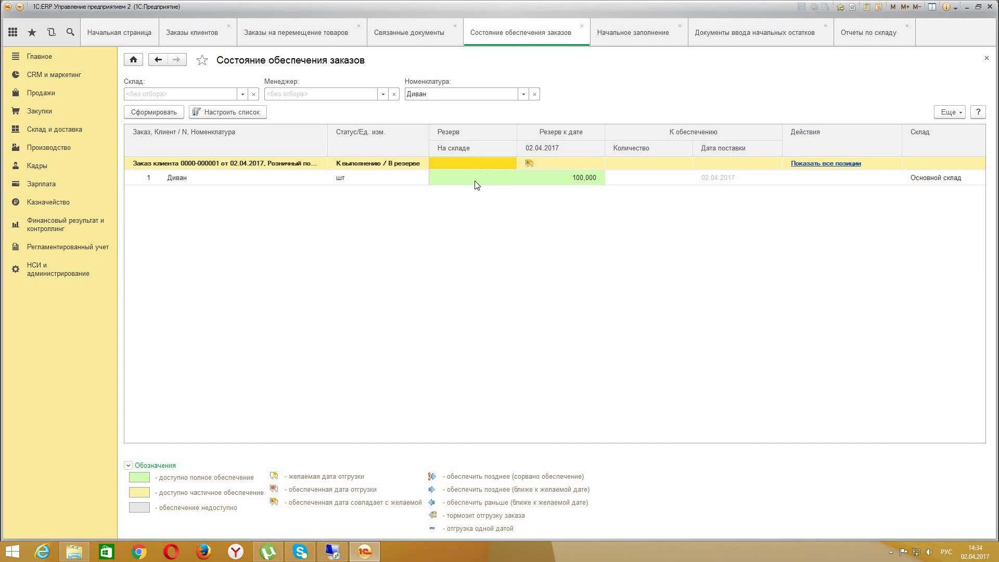
click(477, 181)
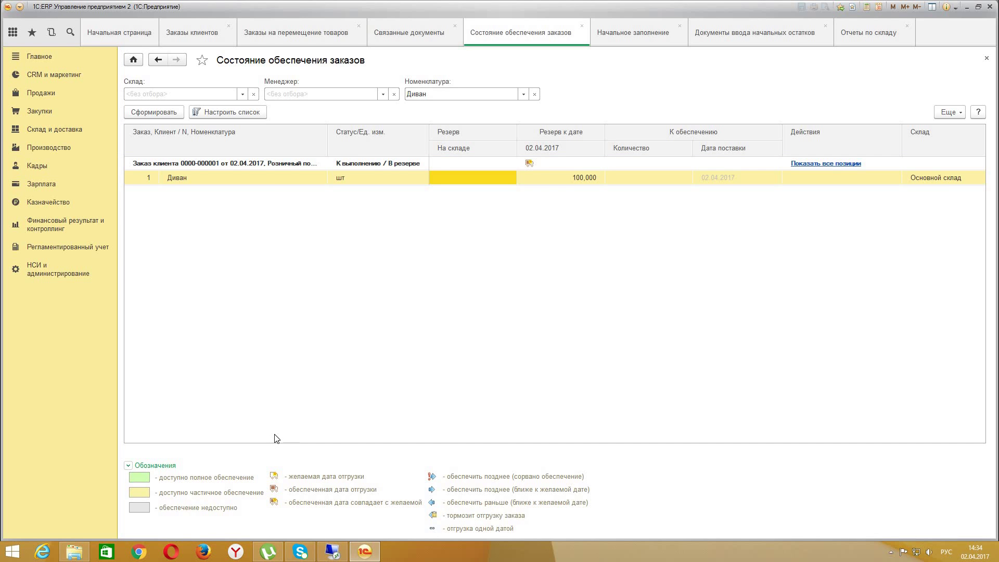